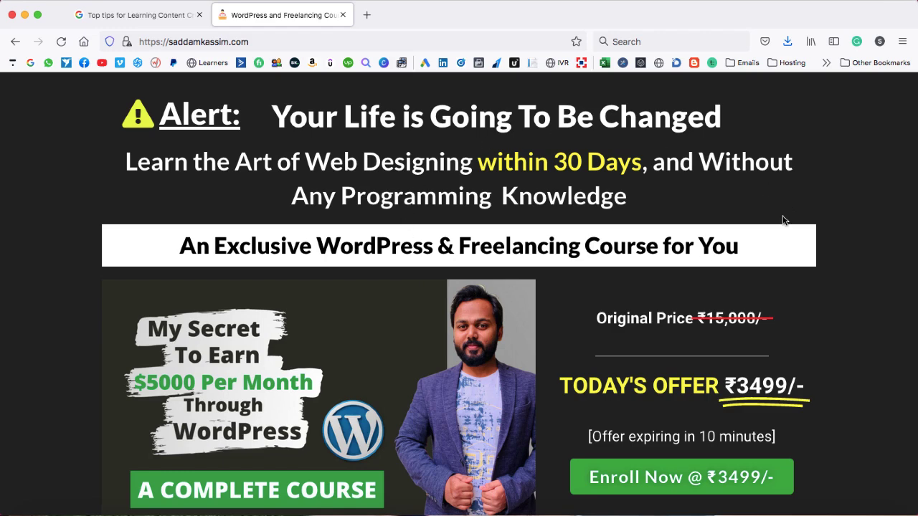
pyautogui.scroll(-1, 784, 220)
pyautogui.scroll(1, 783, 220)
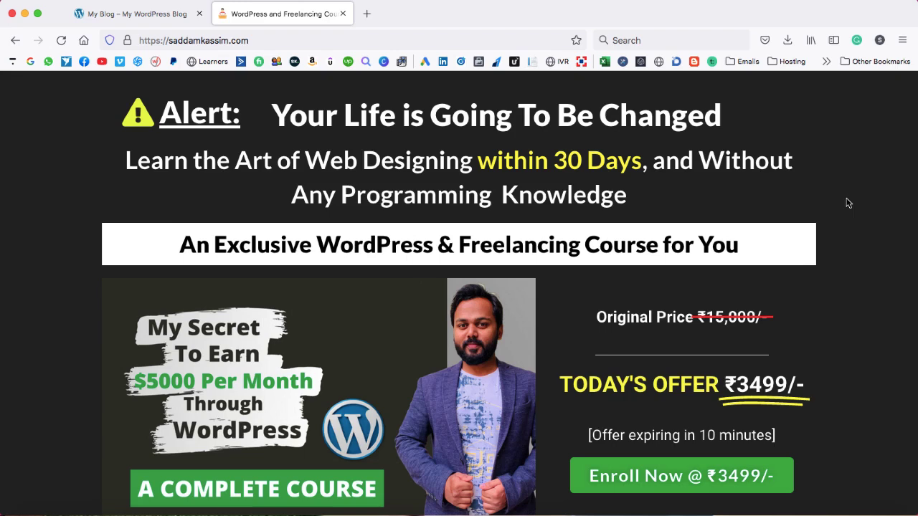
# Open the WordPress admin dashboard of the wordpress1.site blog.
pyautogui.click(134, 14)
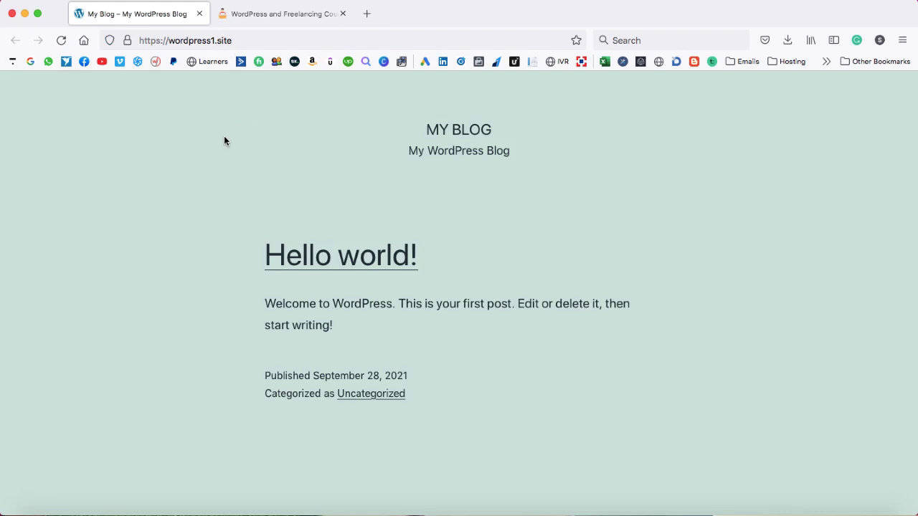
pyautogui.click(257, 16)
pyautogui.click(129, 10)
pyautogui.click(259, 40)
pyautogui.write('w')
pyautogui.press('Right')
pyautogui.press('Return')
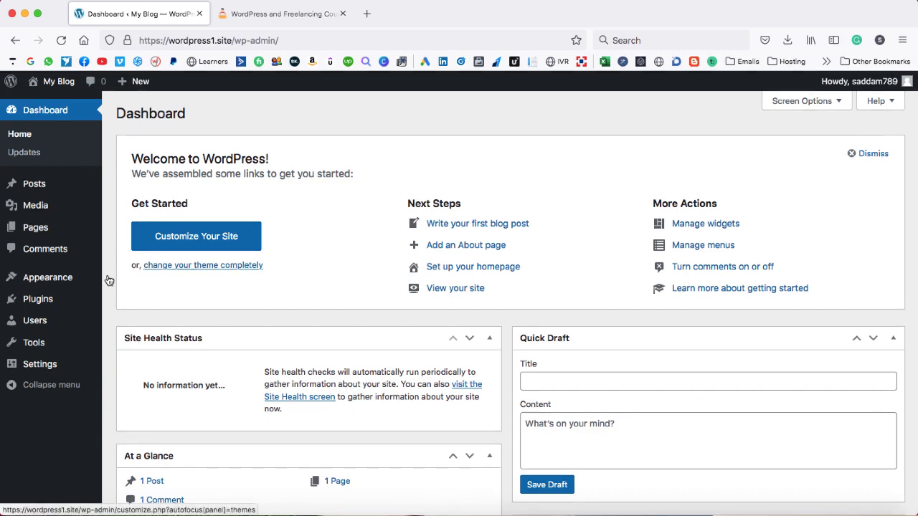
# Find the Astra theme in the theme directory, then install and activate it.
pyautogui.click(63, 282)
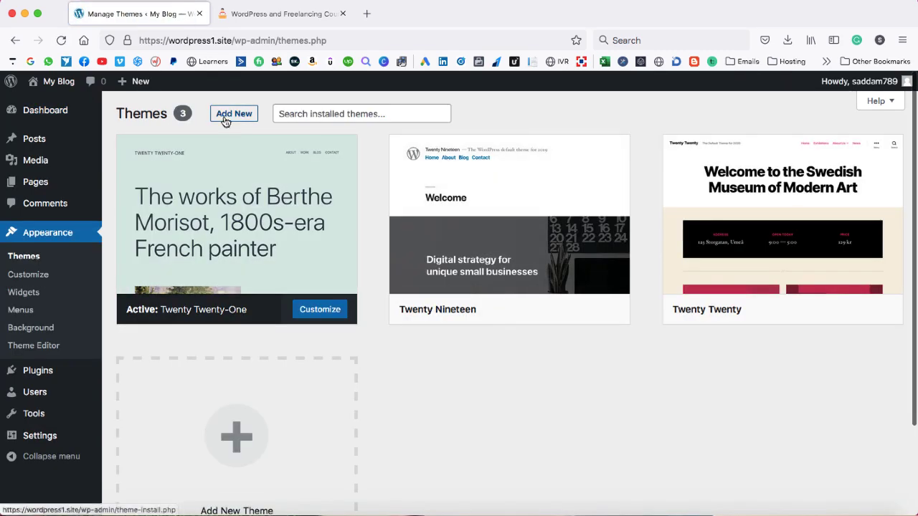
pyautogui.click(234, 117)
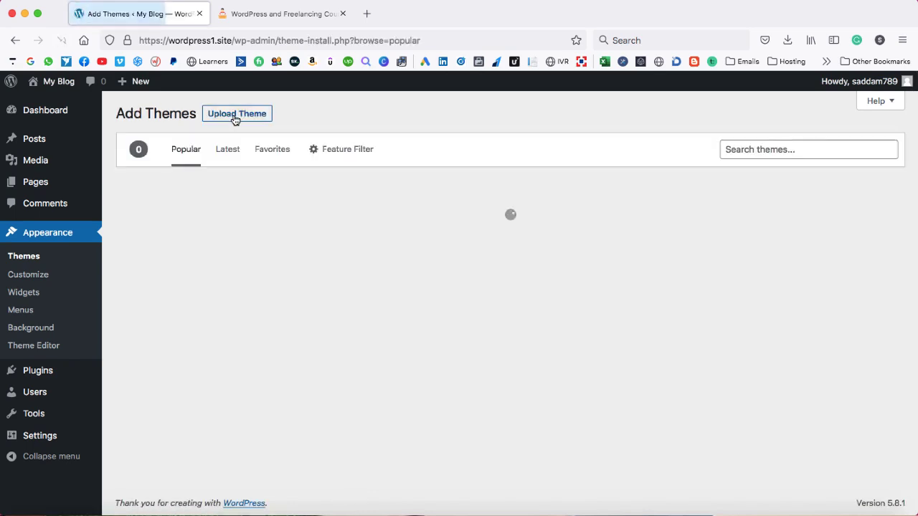
pyautogui.click(749, 149)
pyautogui.write('astra')
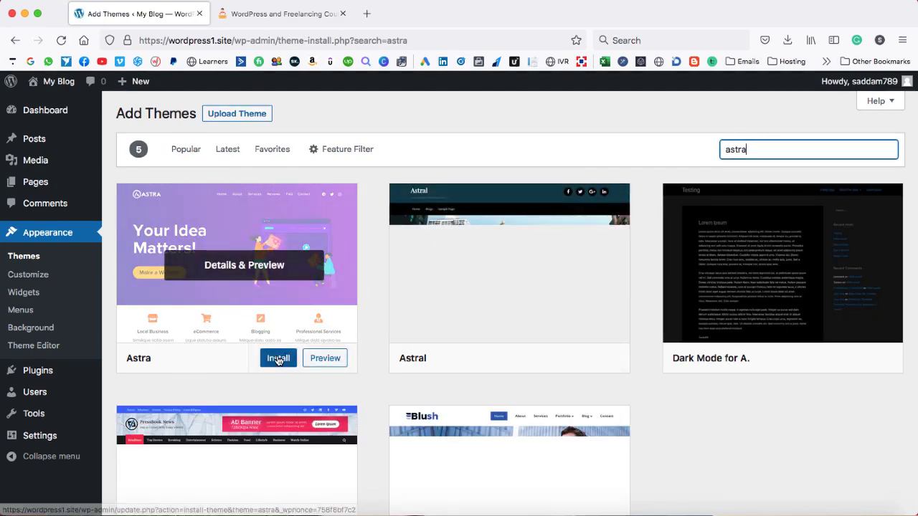
pyautogui.click(279, 359)
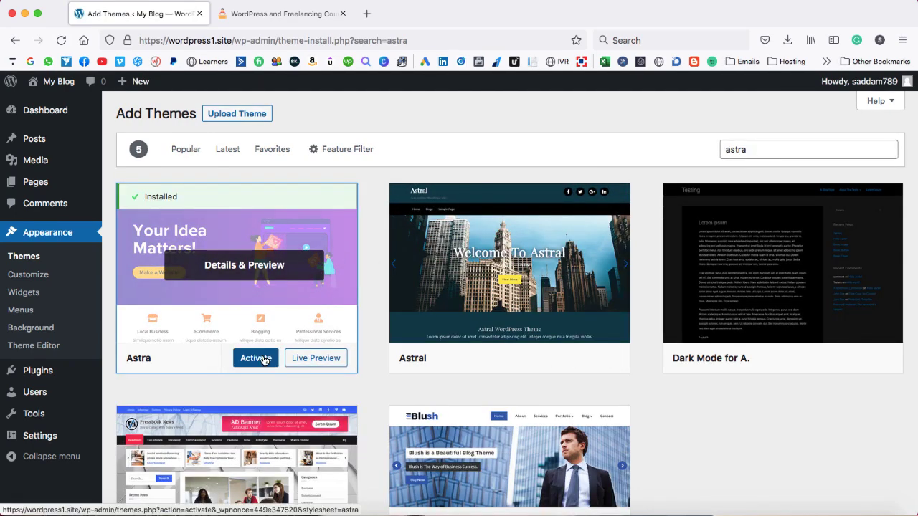
pyautogui.click(262, 360)
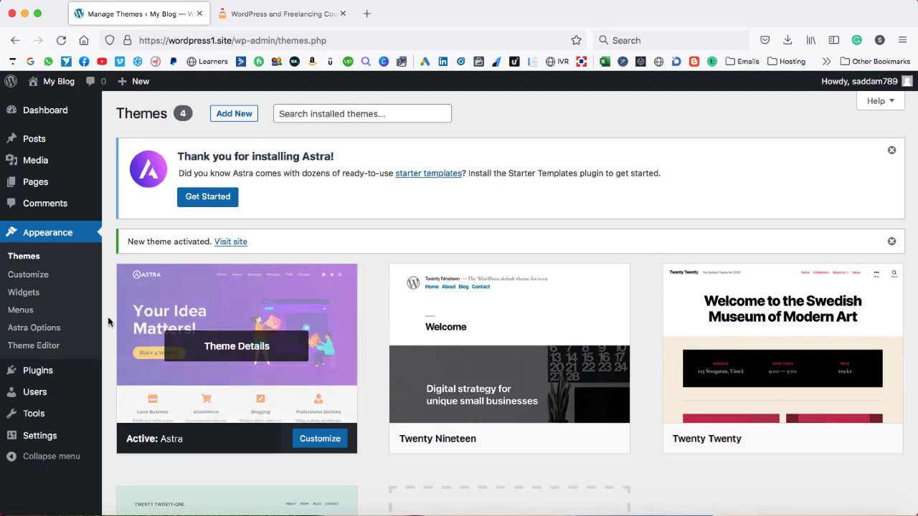
# Find the Elementor Website Builder plugin in the plugin directory, then install and activate it.
pyautogui.scroll(-1, 107, 316)
pyautogui.scroll(-1, 107, 317)
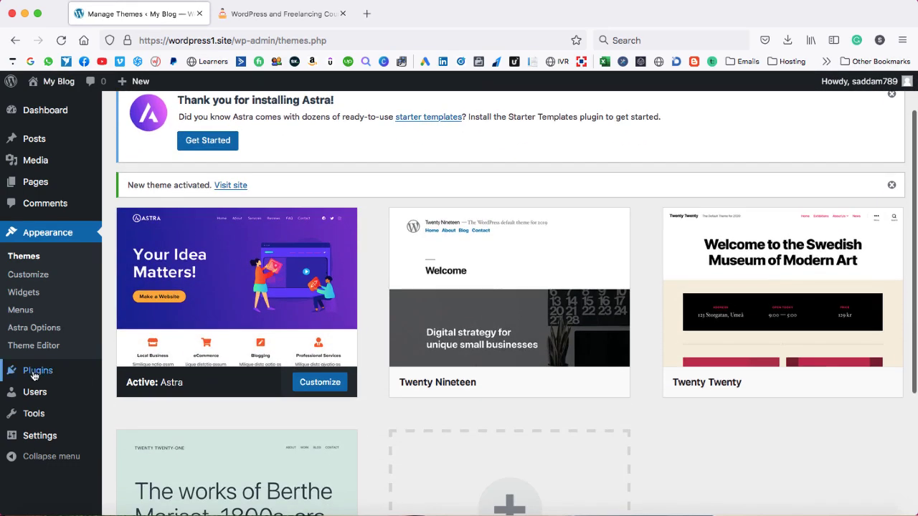
pyautogui.moveTo(34, 376)
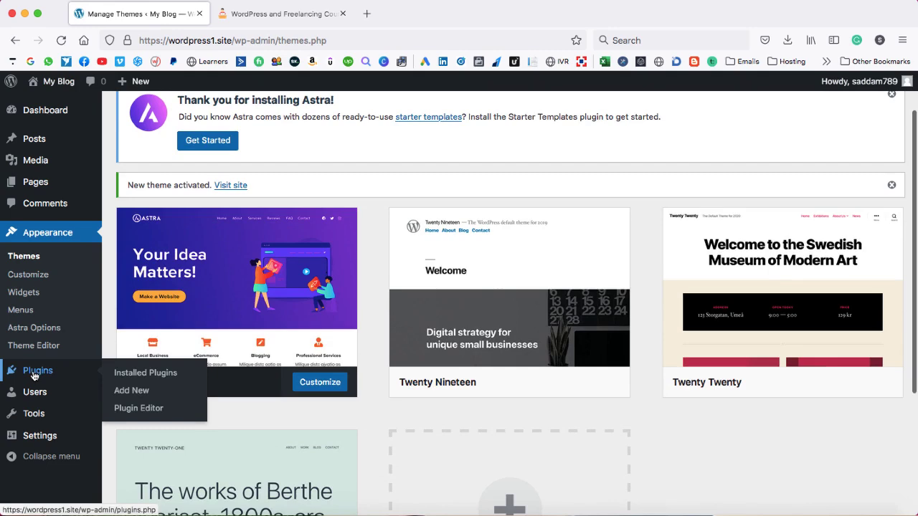
pyautogui.click(125, 393)
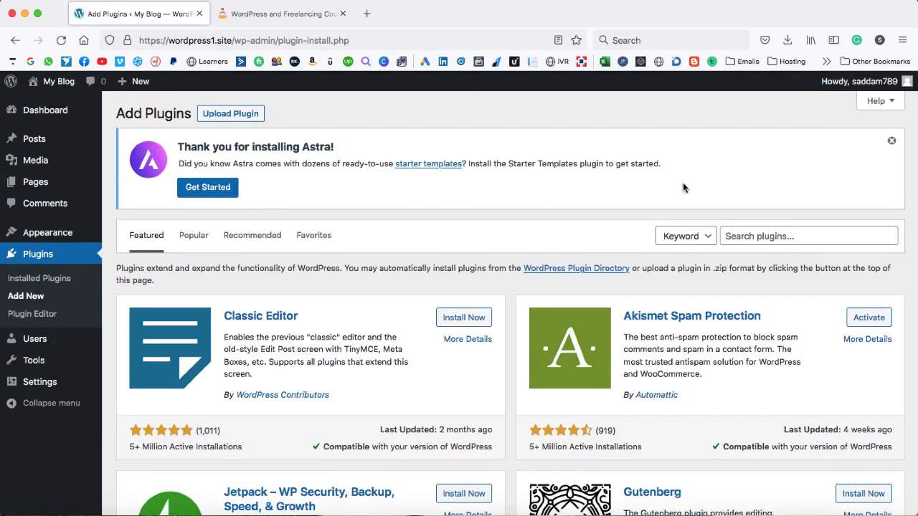
pyautogui.click(758, 236)
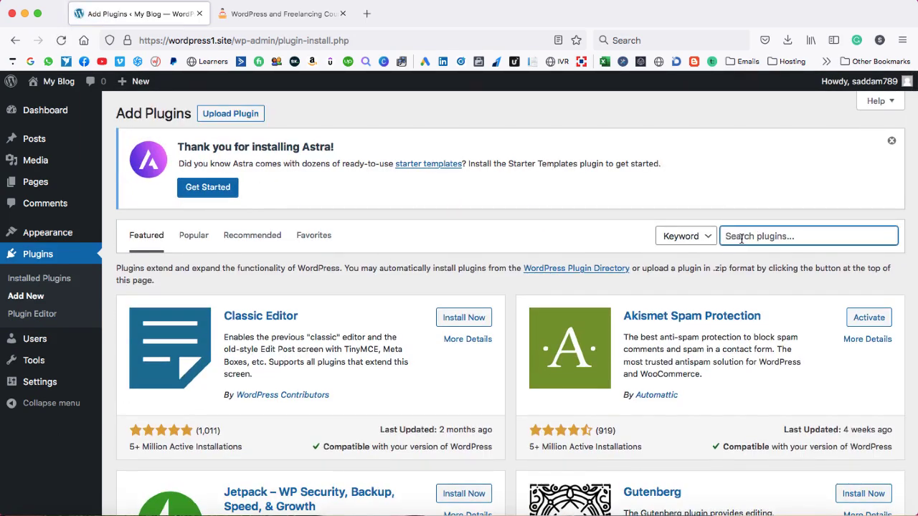
pyautogui.write('elementor')
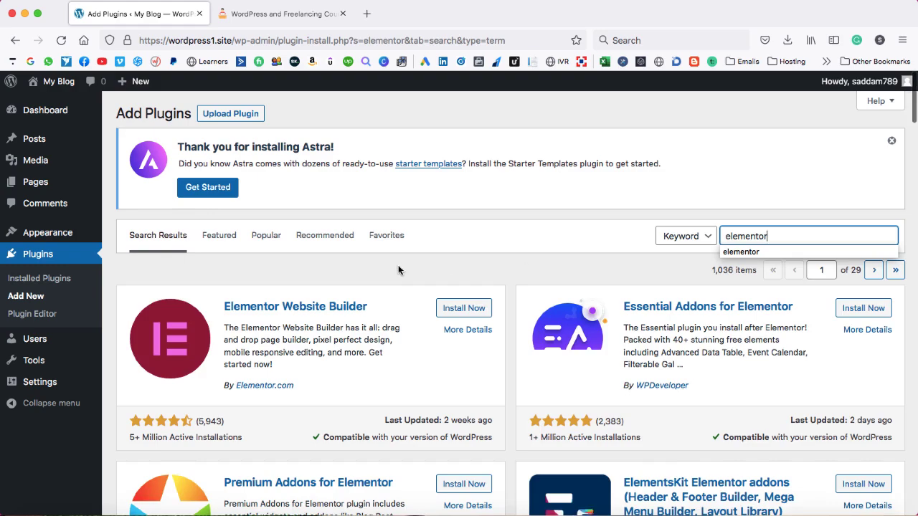
pyautogui.scroll(-2, 399, 267)
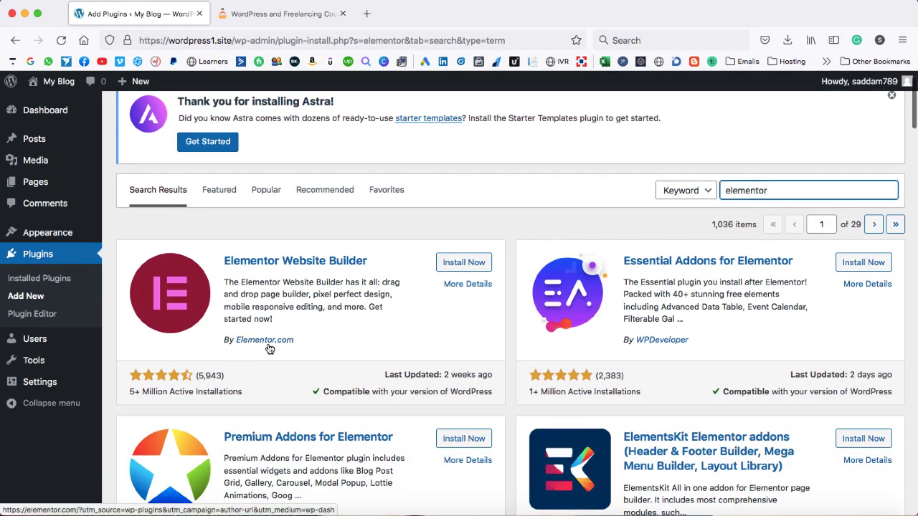
pyautogui.moveTo(129, 393); pyautogui.dragTo(223, 376)
pyautogui.click(470, 263)
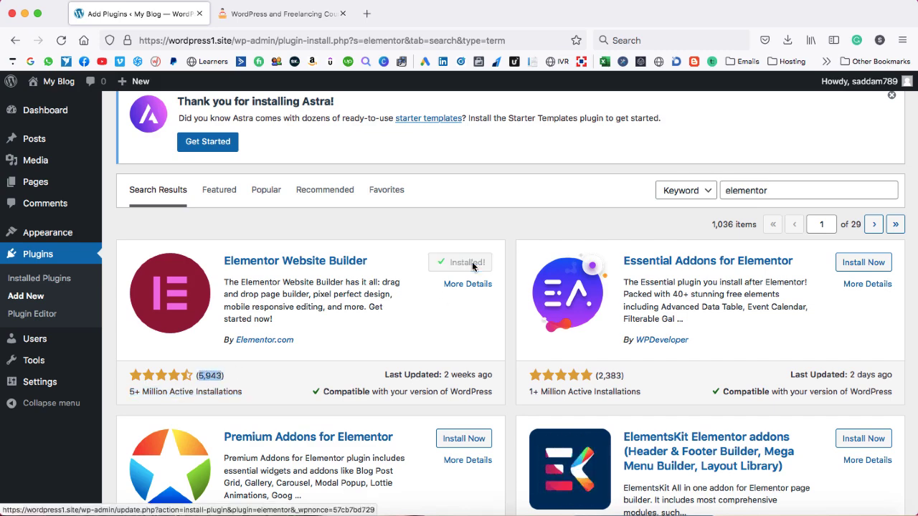
pyautogui.click(472, 262)
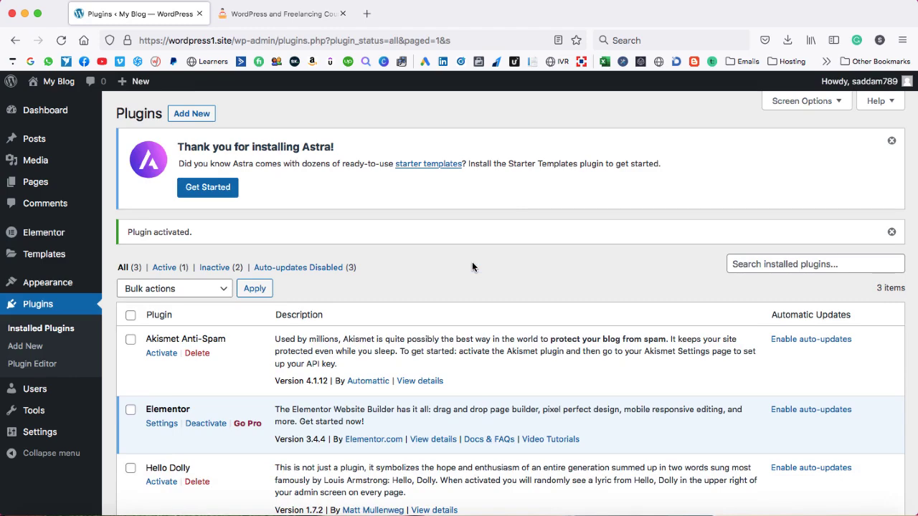
# Install and activate Elementor Pro by uploading elementor-pro.3.4.1.zip from the Elementor folder.
pyautogui.click(190, 113)
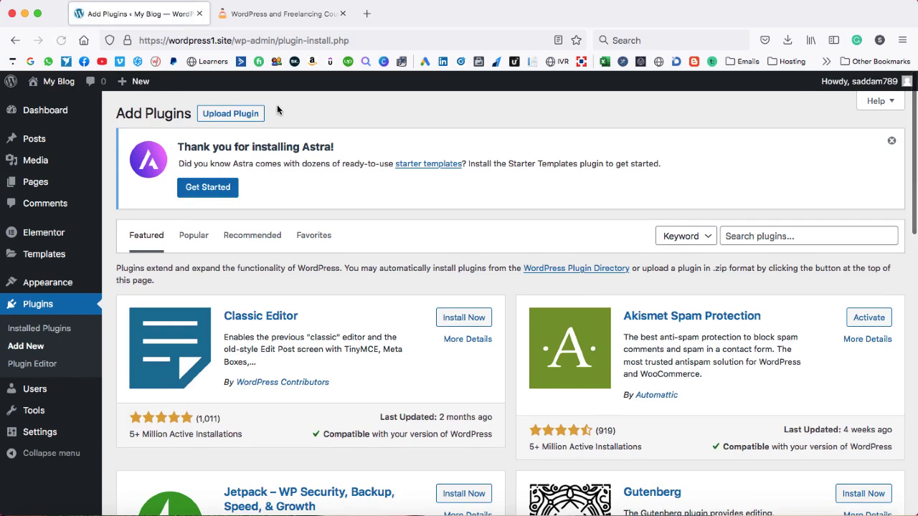
pyautogui.click(231, 114)
pyautogui.click(424, 322)
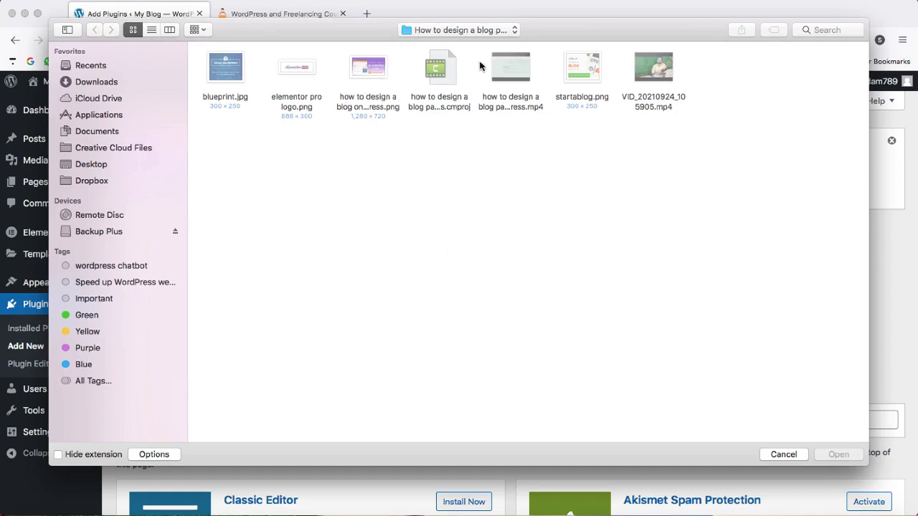
pyautogui.click(104, 167)
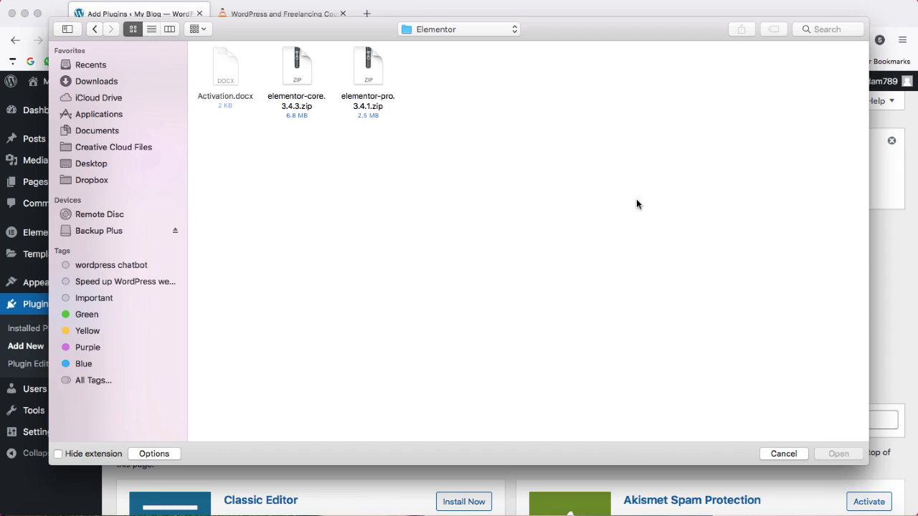
pyautogui.click(368, 71)
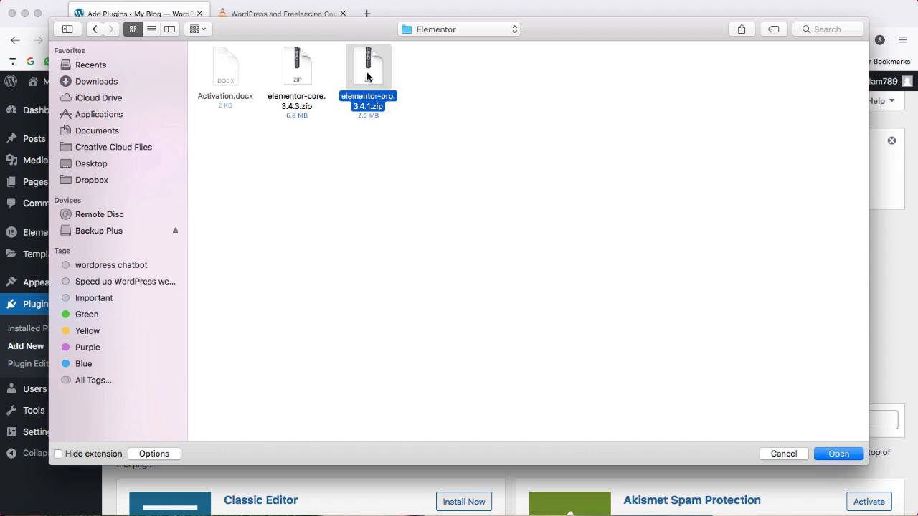
pyautogui.click(838, 453)
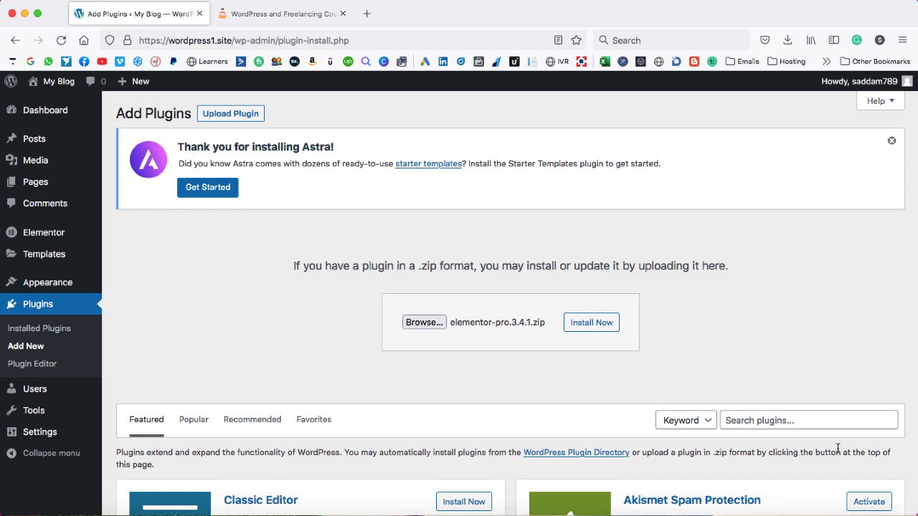
pyautogui.click(591, 322)
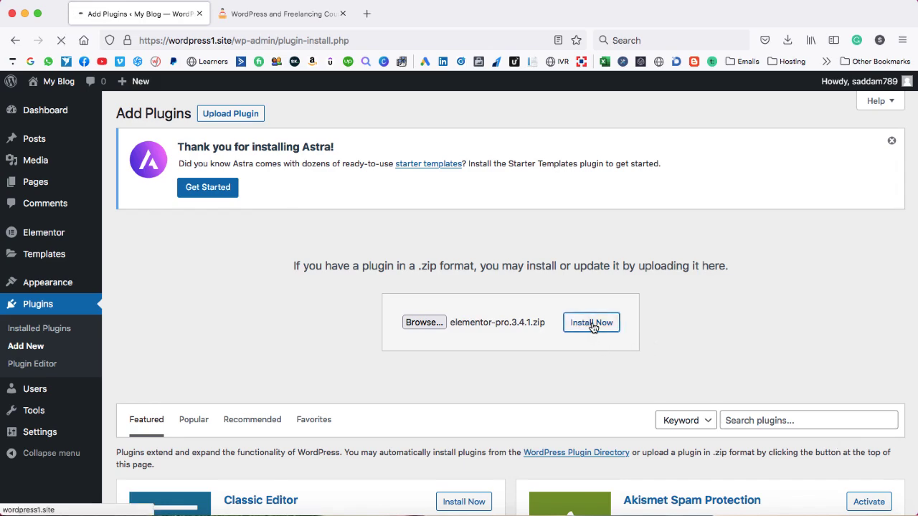
pyautogui.click(152, 331)
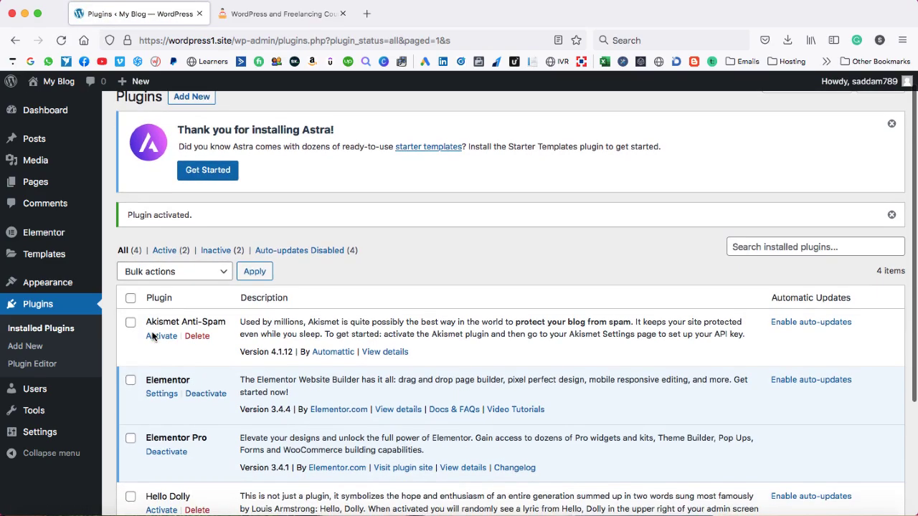
pyautogui.scroll(-3, 154, 333)
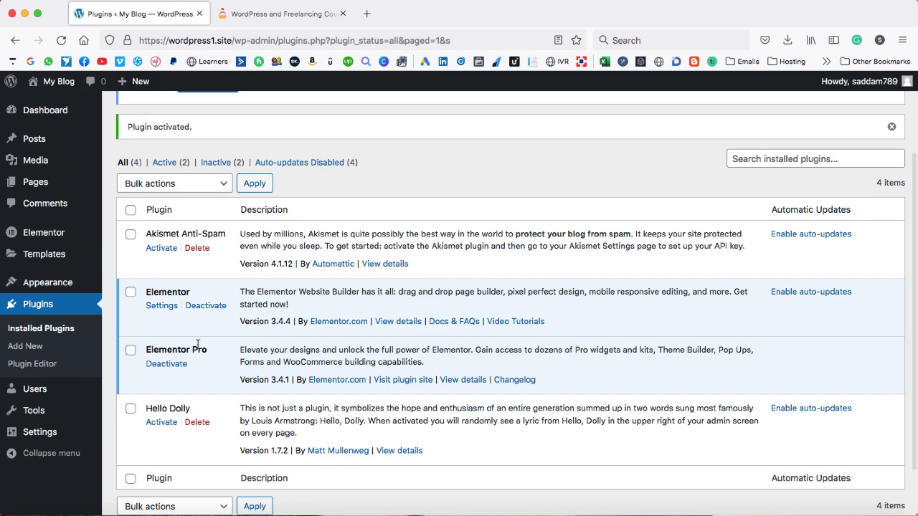
pyautogui.scroll(3, 197, 345)
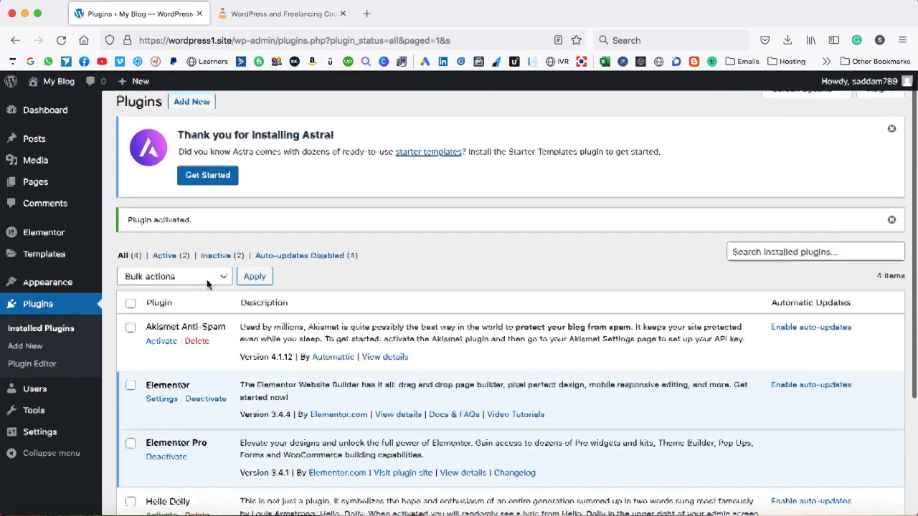
# Create a new WordPress page titled "Home".
pyautogui.moveTo(57, 185)
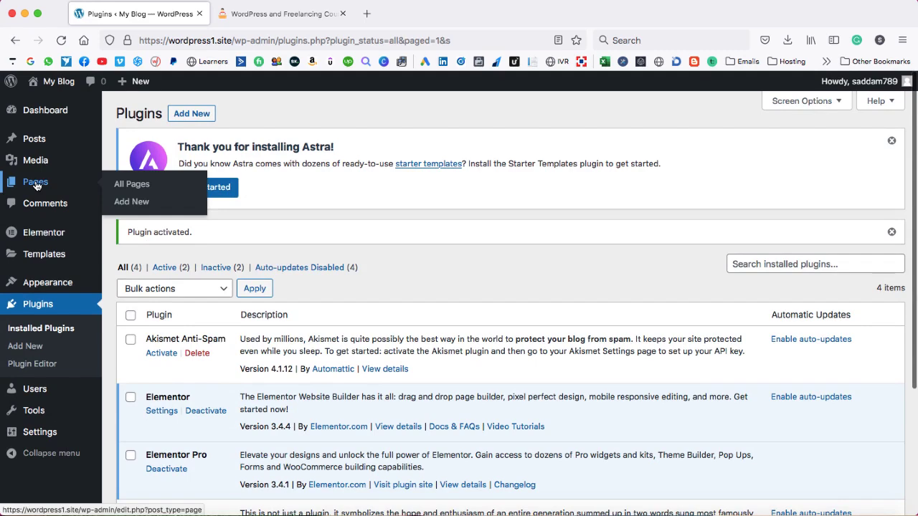
pyautogui.click(136, 202)
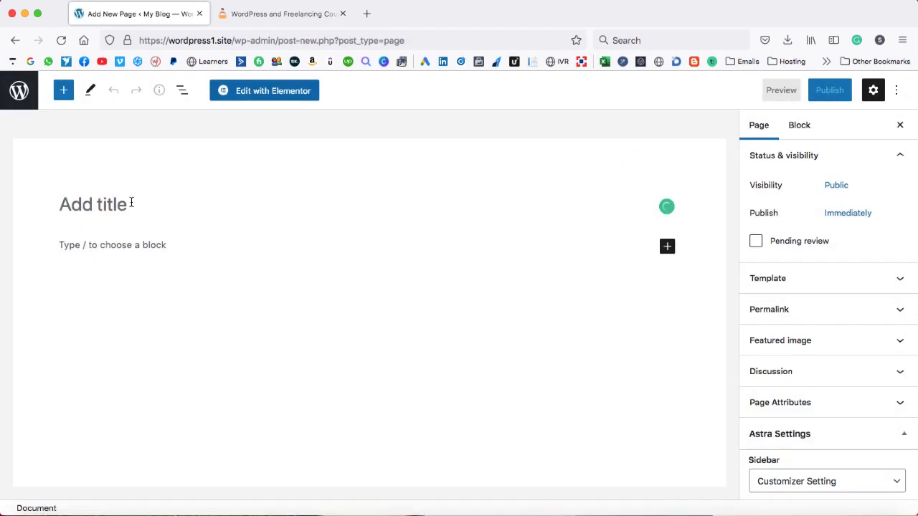
pyautogui.write('Home')
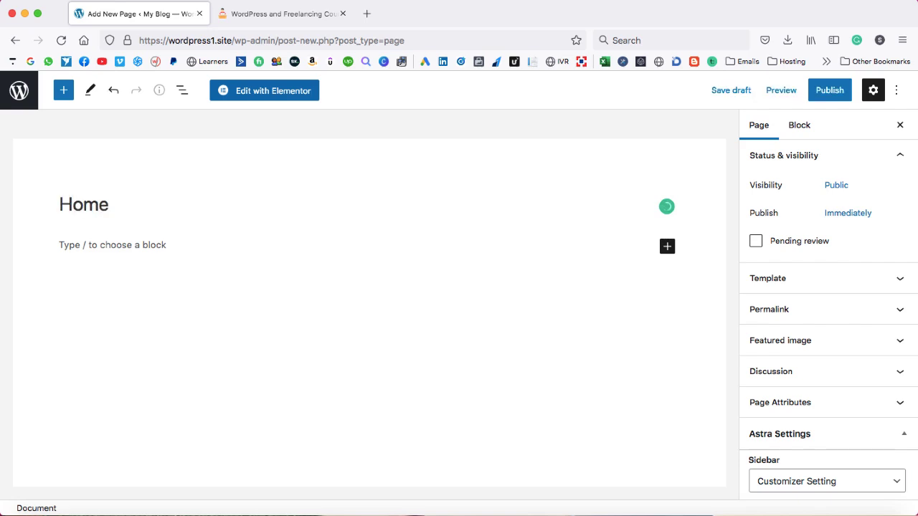
# In the Home page's Astra settings, choose No Sidebar and the Full Width / Stretched content layout.
pyautogui.scroll(-5, 793, 297)
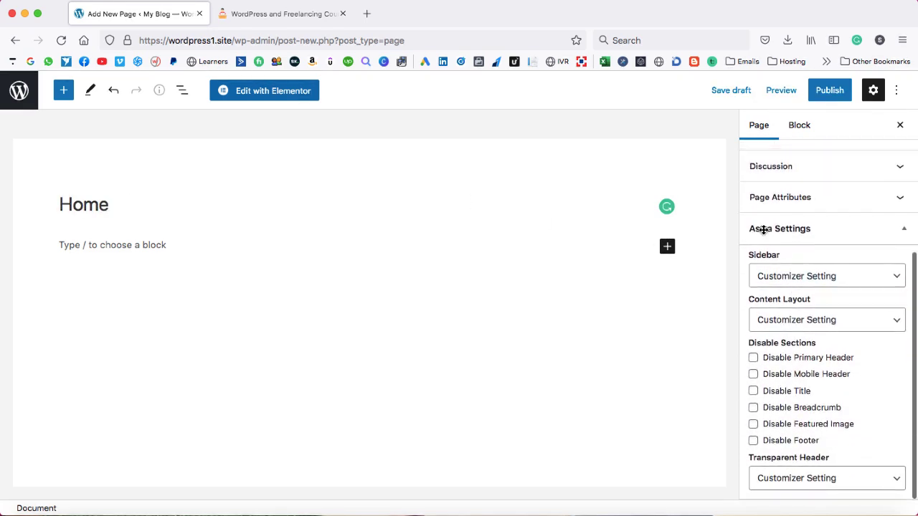
pyautogui.click(785, 277)
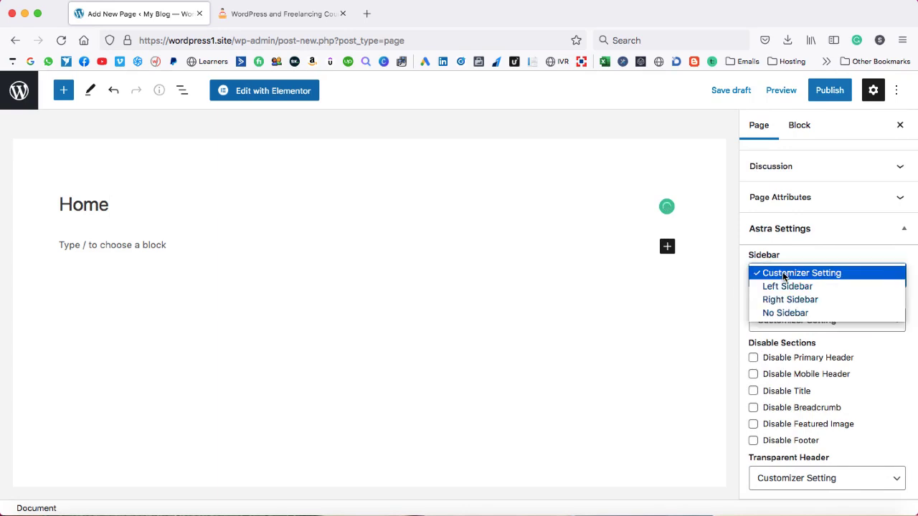
pyautogui.click(787, 313)
pyautogui.click(802, 320)
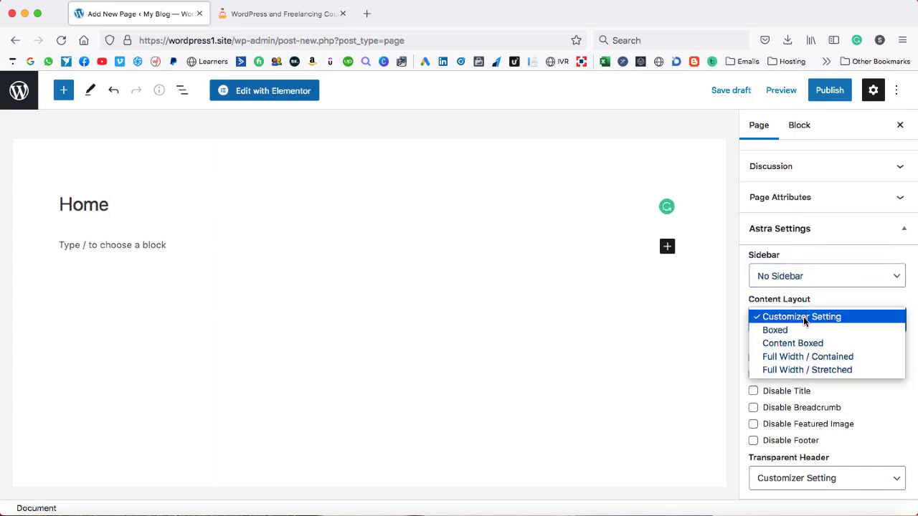
pyautogui.click(809, 370)
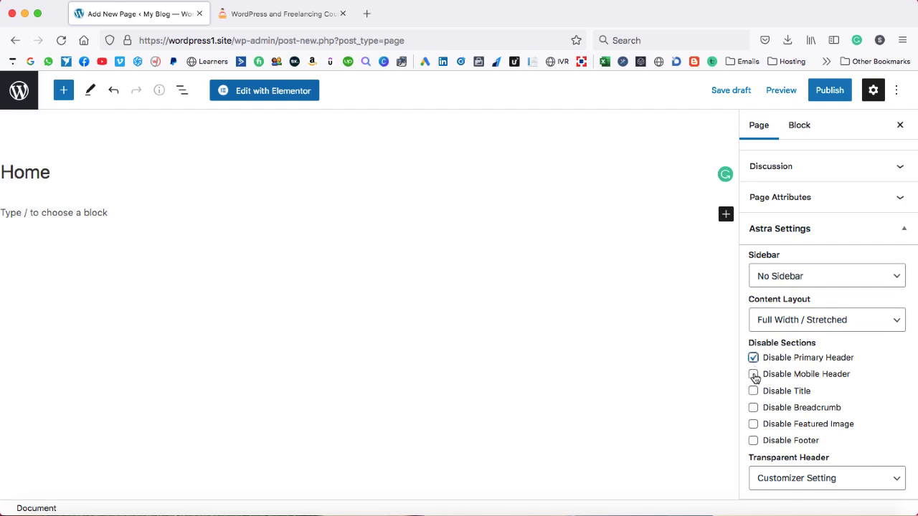
# Disable the primary header, mobile header, title, breadcrumb, featured image and footer sections for the Home page.
pyautogui.click(753, 392)
pyautogui.click(753, 408)
pyautogui.click(753, 424)
pyautogui.click(753, 440)
# Publish the Home page with its current Astra settings.
pyautogui.click(288, 16)
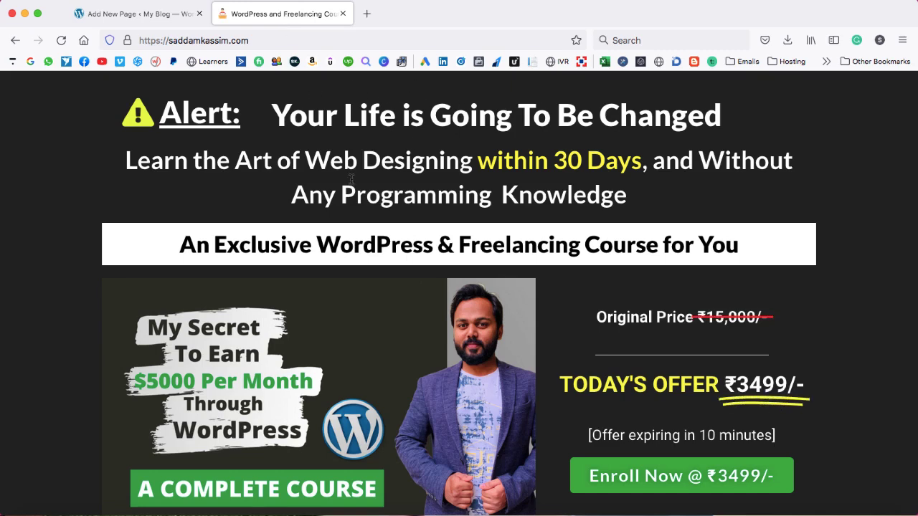
pyautogui.click(139, 18)
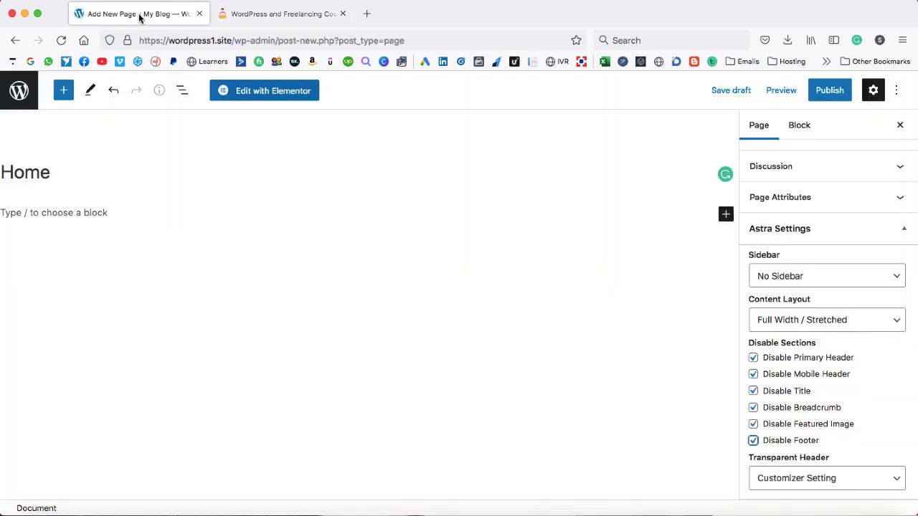
pyautogui.click(829, 91)
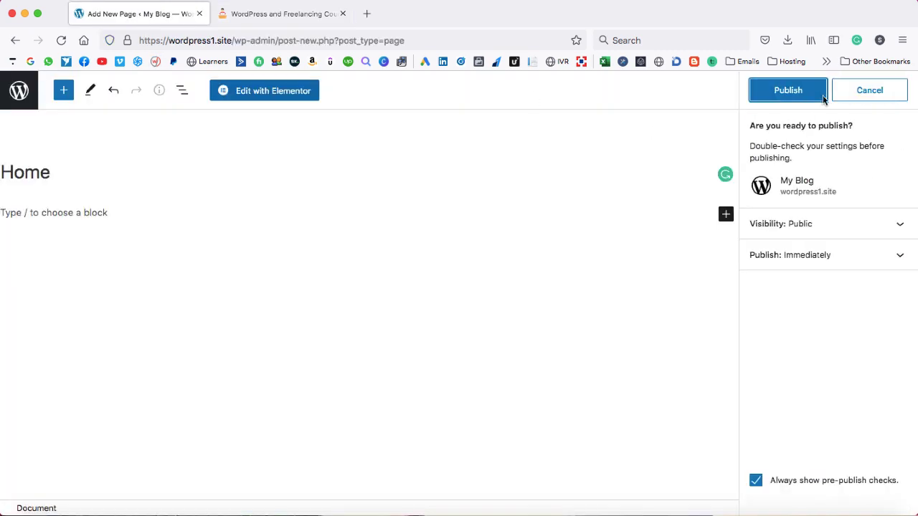
pyautogui.click(787, 91)
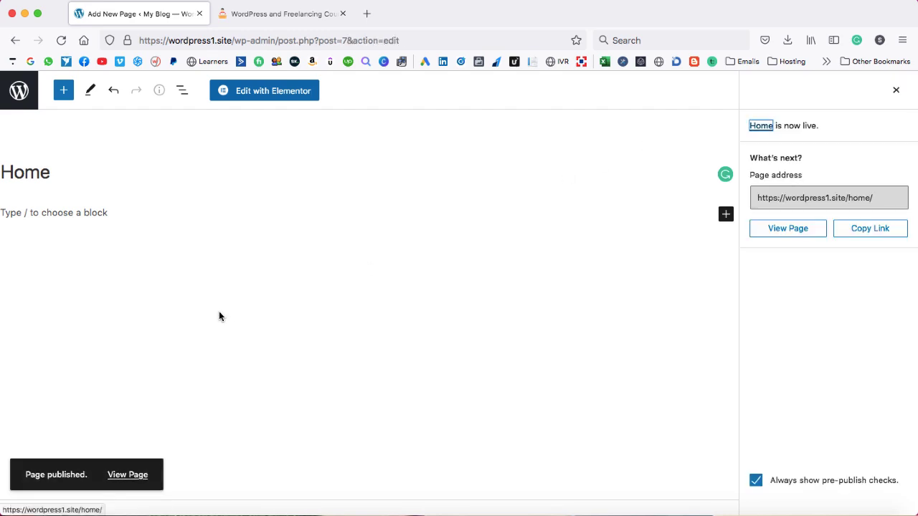
# View the published Home page in a new tab and open the page for editing in Elementor.
pyautogui.rightClick(130, 475)
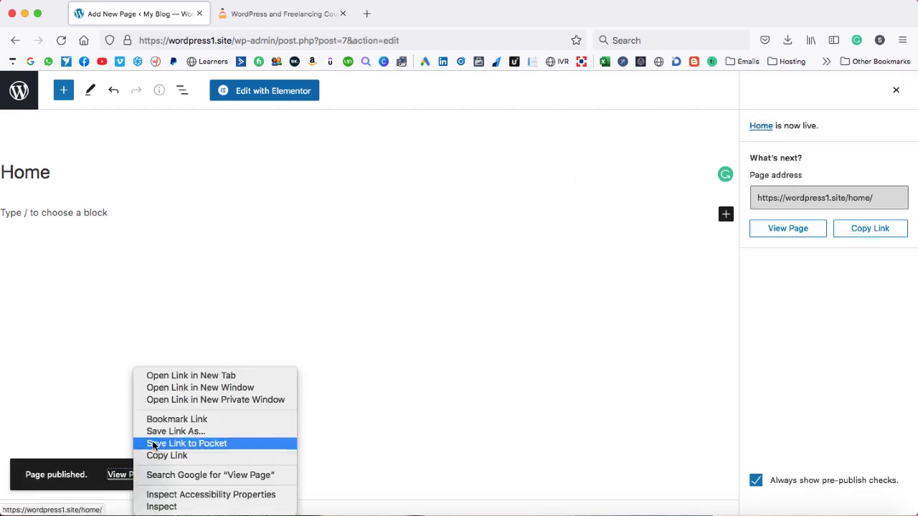
pyautogui.click(183, 377)
pyautogui.click(279, 16)
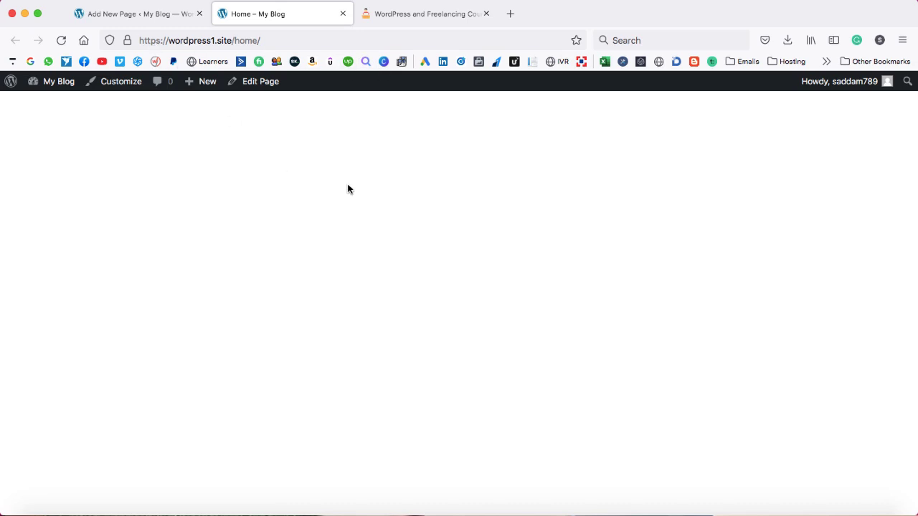
pyautogui.click(121, 13)
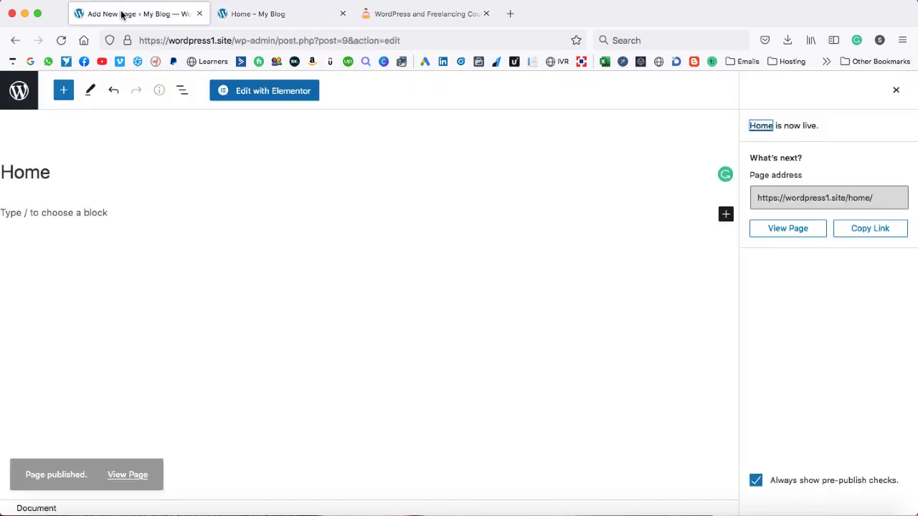
pyautogui.click(262, 90)
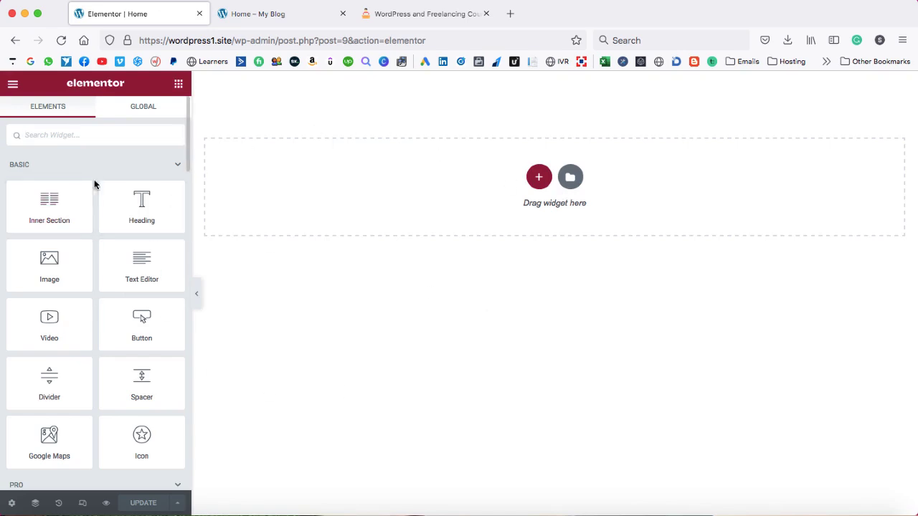
pyautogui.scroll(-2, 99, 260)
pyautogui.scroll(-2, 98, 260)
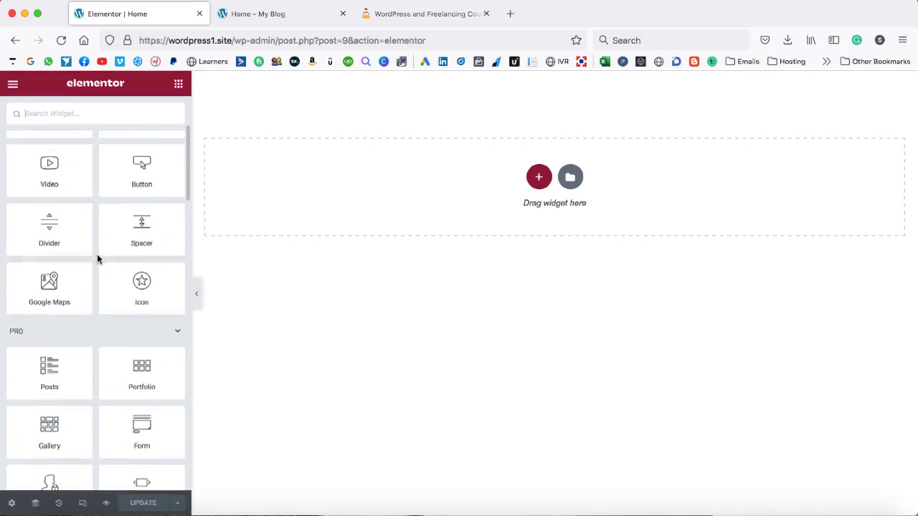
pyautogui.scroll(5, 99, 260)
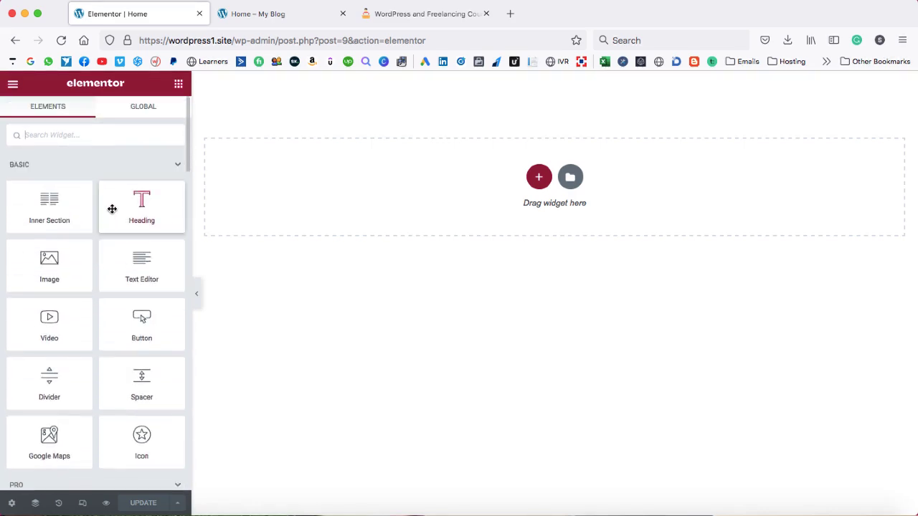
pyautogui.moveTo(147, 213); pyautogui.dragTo(346, 186)
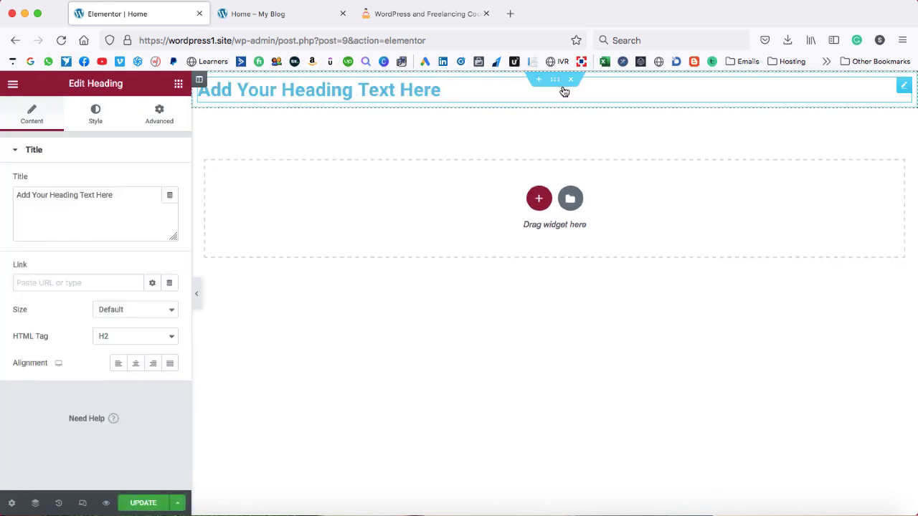
pyautogui.click(570, 80)
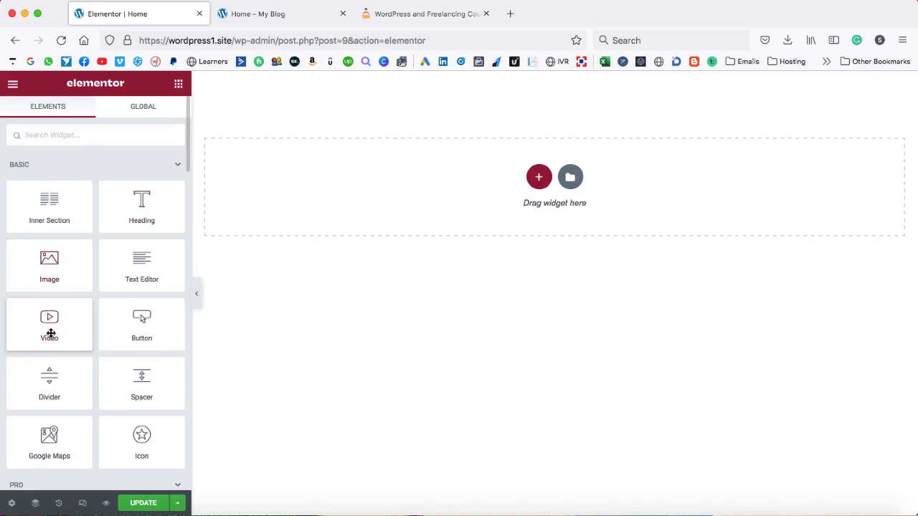
pyautogui.scroll(-5, 54, 329)
pyautogui.scroll(-3, 50, 329)
pyautogui.scroll(10, 51, 329)
# Add a single-column section to the page and place a two-column Inner Section inside it.
pyautogui.click(396, 14)
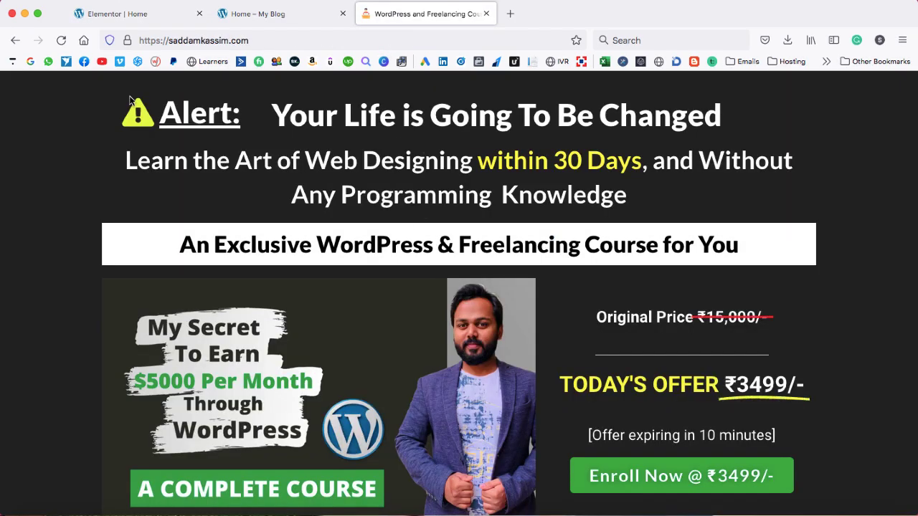
pyautogui.click(109, 14)
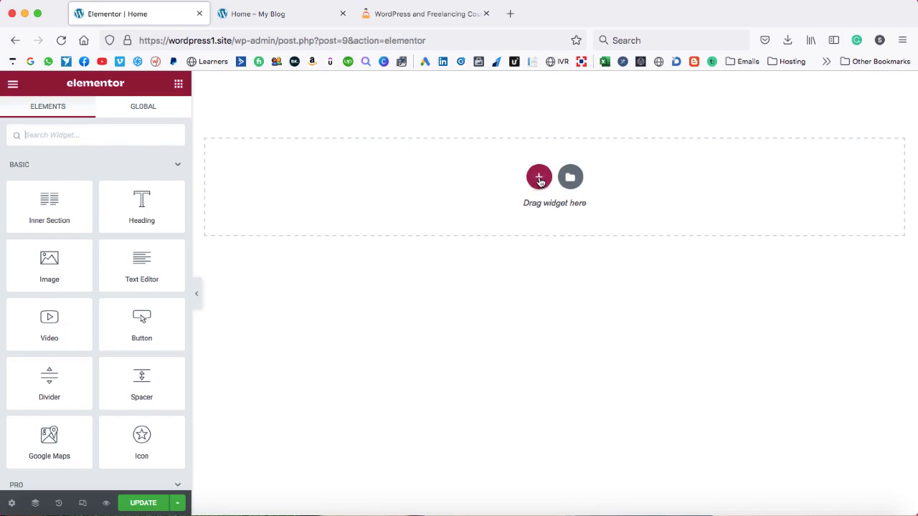
pyautogui.click(540, 180)
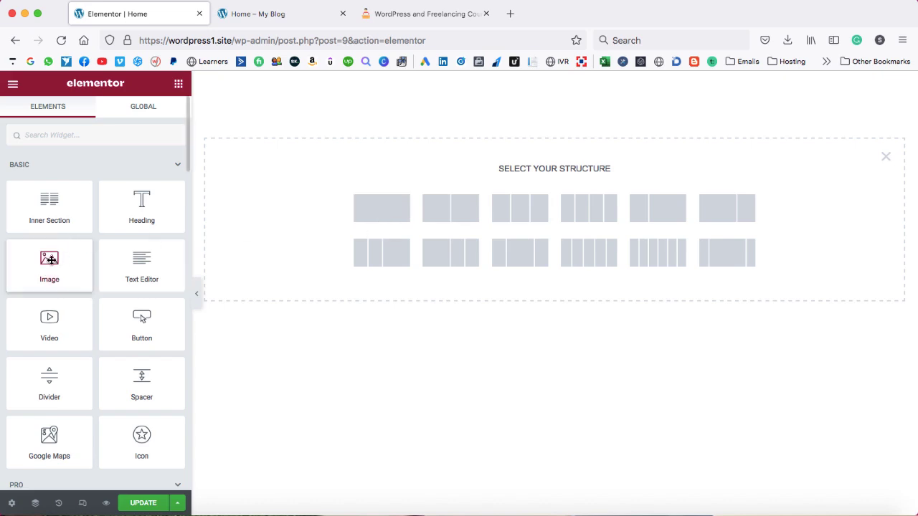
pyautogui.click(380, 208)
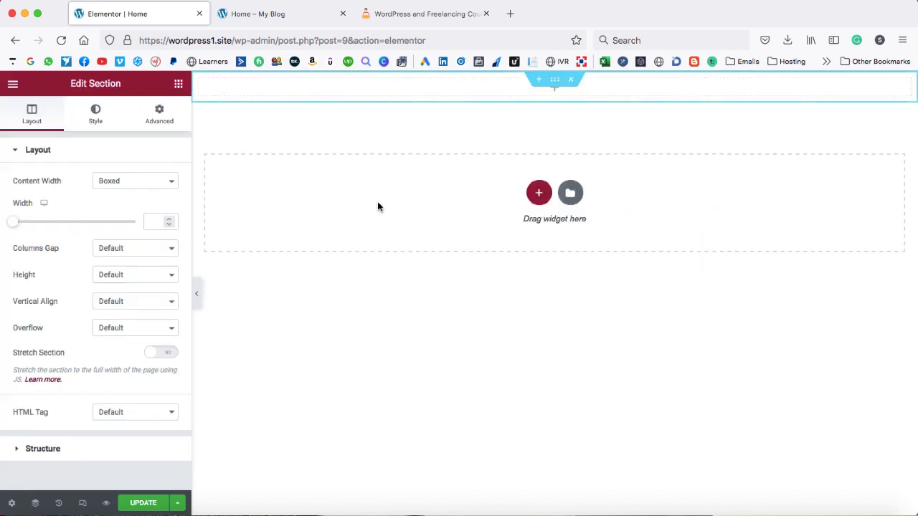
pyautogui.click(554, 93)
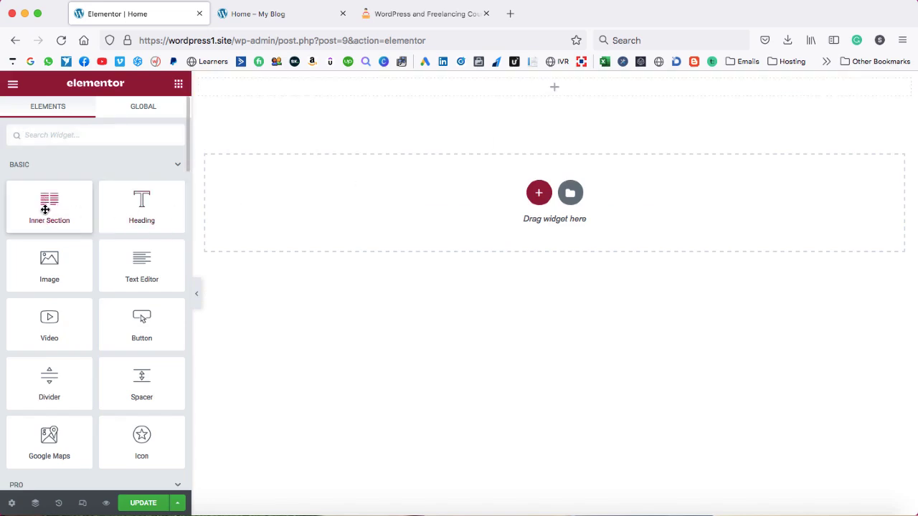
pyautogui.moveTo(43, 204); pyautogui.dragTo(371, 91)
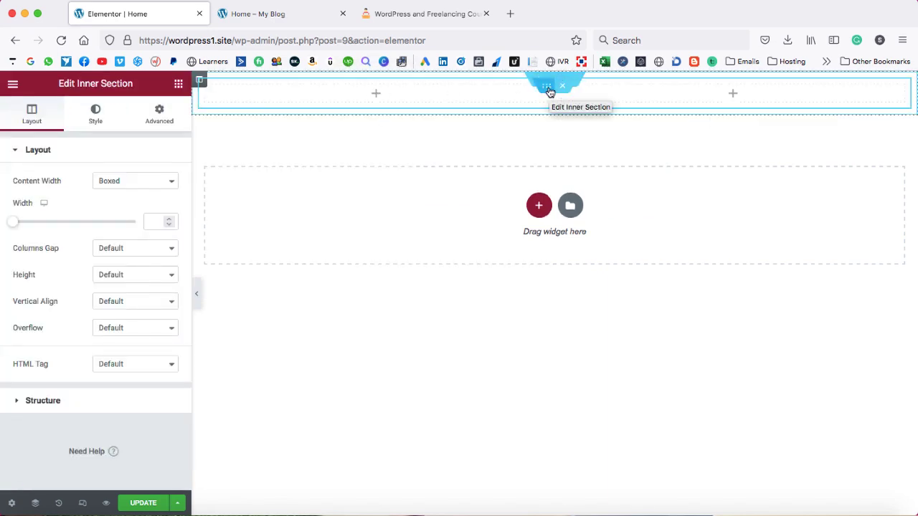
# Give the outer section a classic background in dark grey, about #2B2B2B, to match the reference page.
pyautogui.click(416, 14)
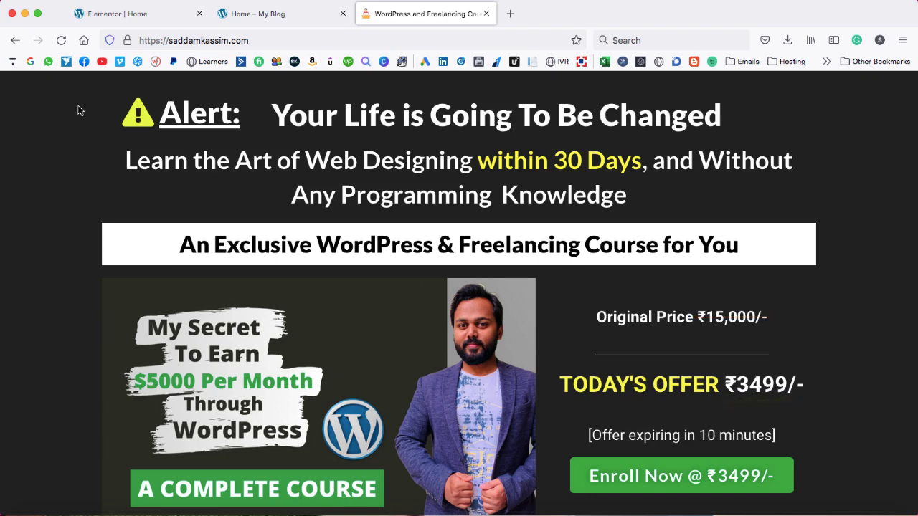
pyautogui.click(148, 16)
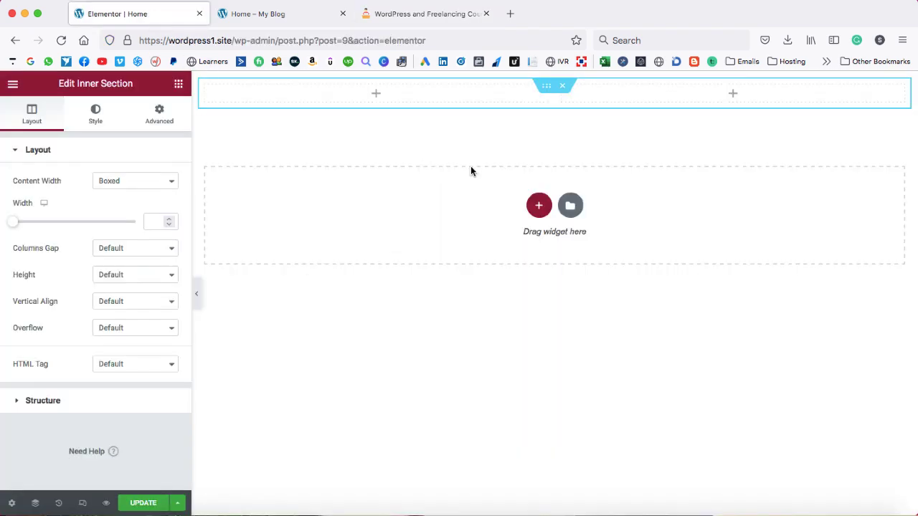
pyautogui.rightClick(556, 76)
pyautogui.click(566, 86)
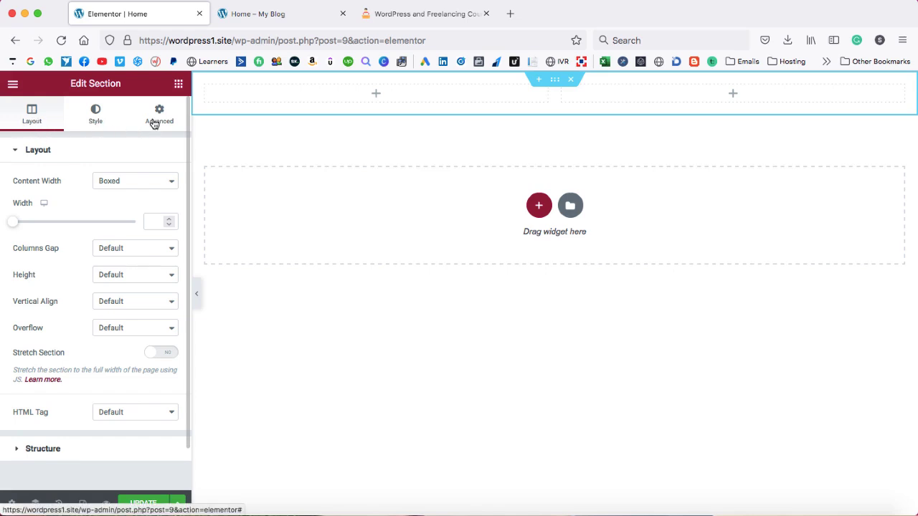
pyautogui.click(94, 119)
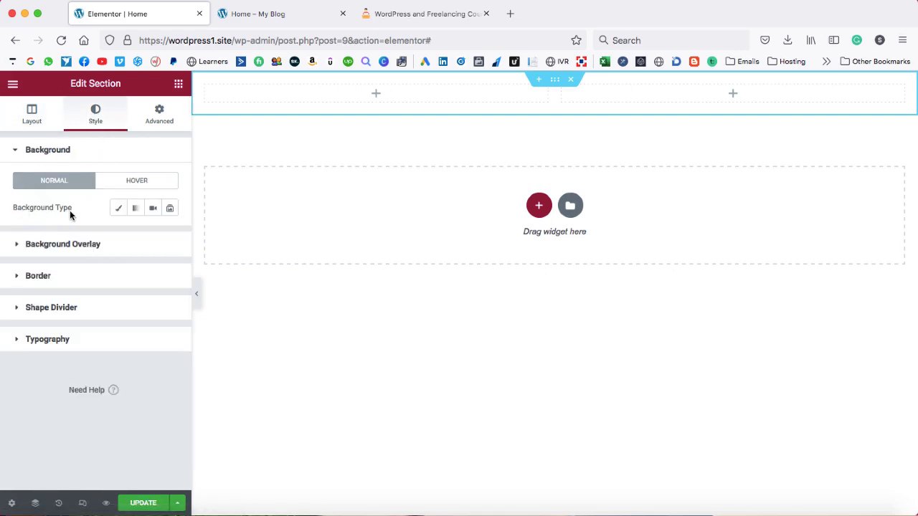
pyautogui.click(119, 208)
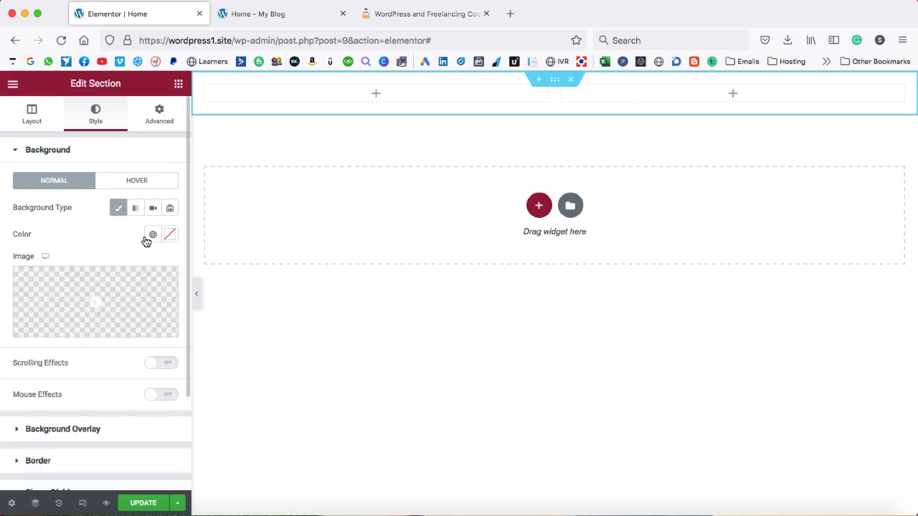
pyautogui.click(170, 236)
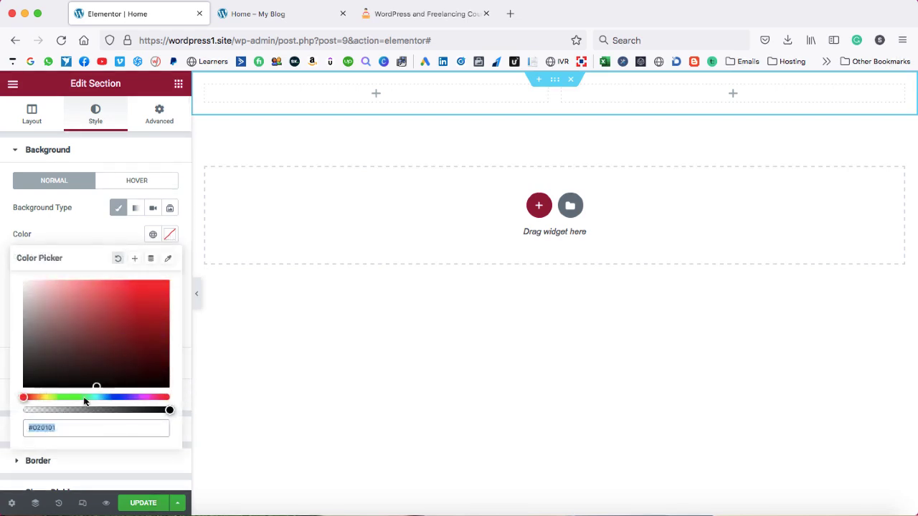
pyautogui.moveTo(88, 324); pyautogui.dragTo(21, 371)
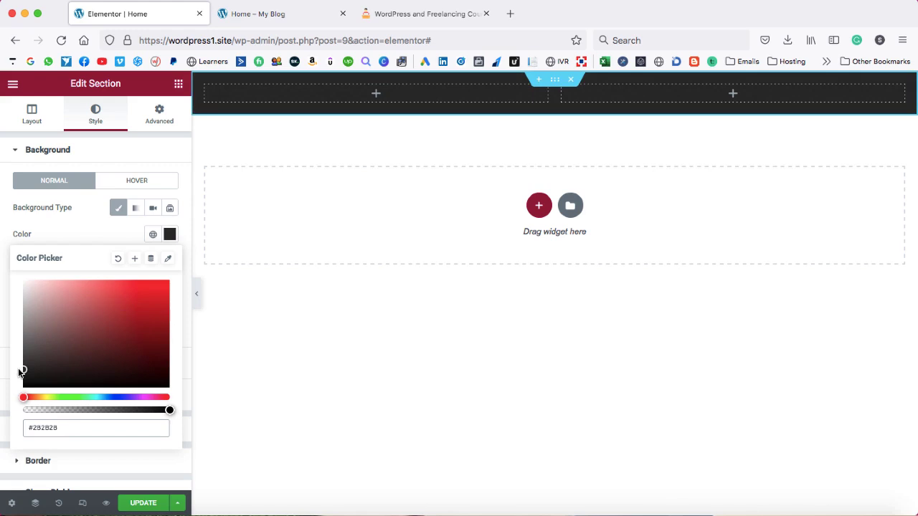
pyautogui.click(67, 223)
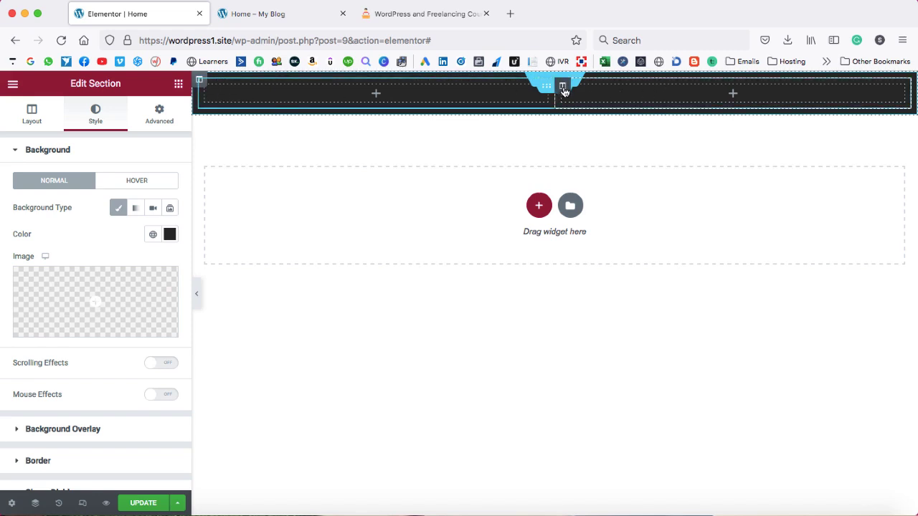
# Resize the Inner Section's columns to about 19.2% for the first and 80.8% for the second.
pyautogui.click(394, 13)
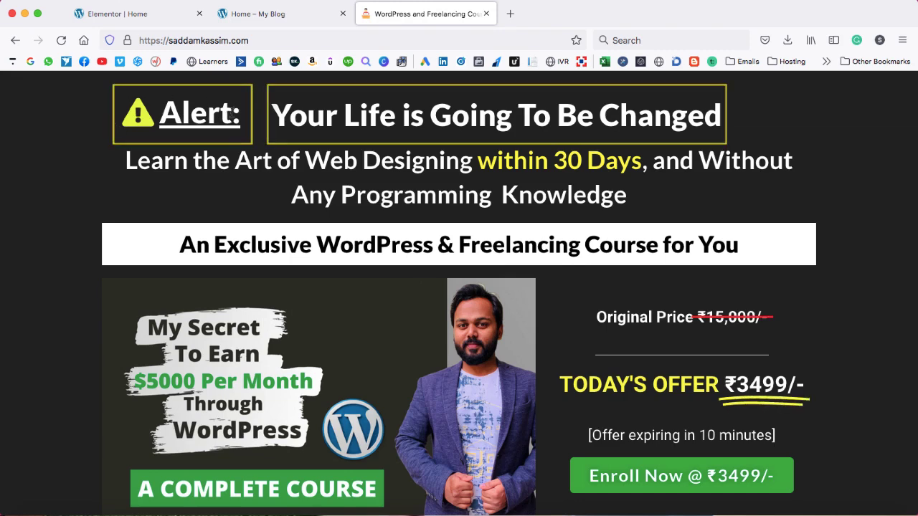
pyautogui.click(151, 15)
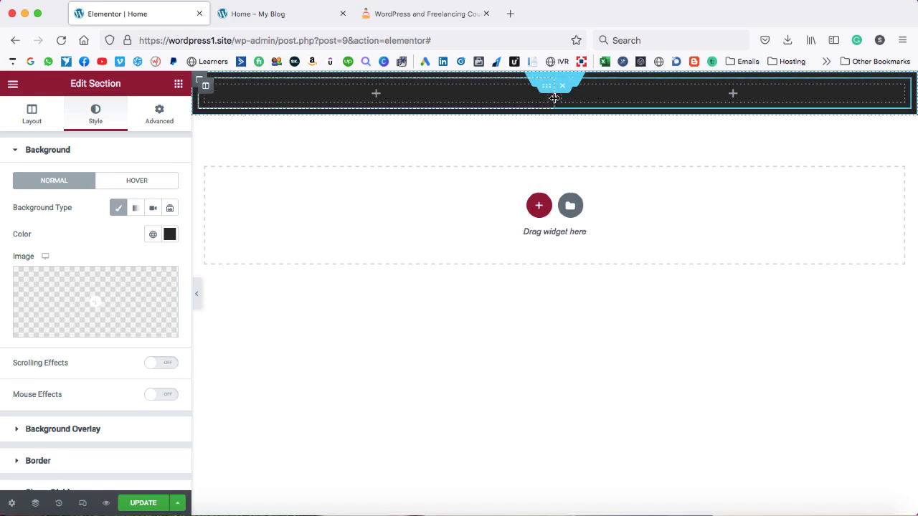
pyautogui.moveTo(552, 98); pyautogui.dragTo(335, 99)
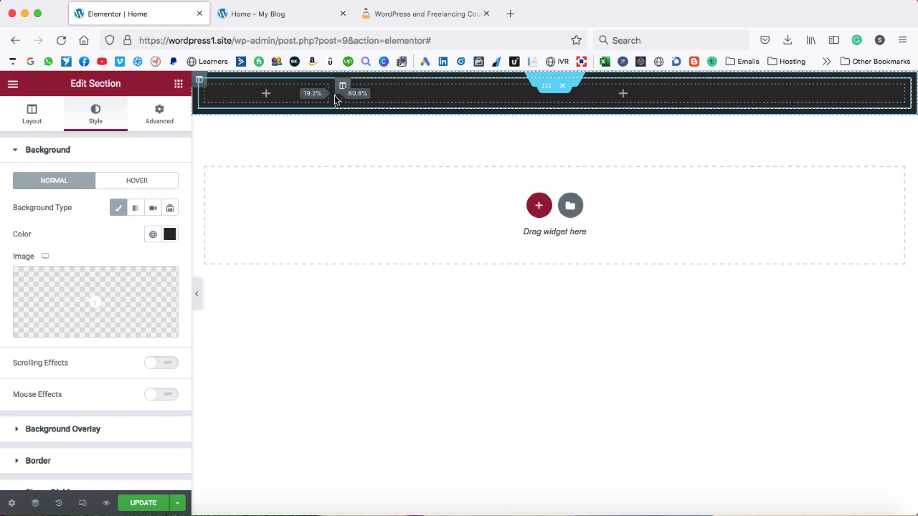
pyautogui.moveTo(335, 99); pyautogui.dragTo(335, 99)
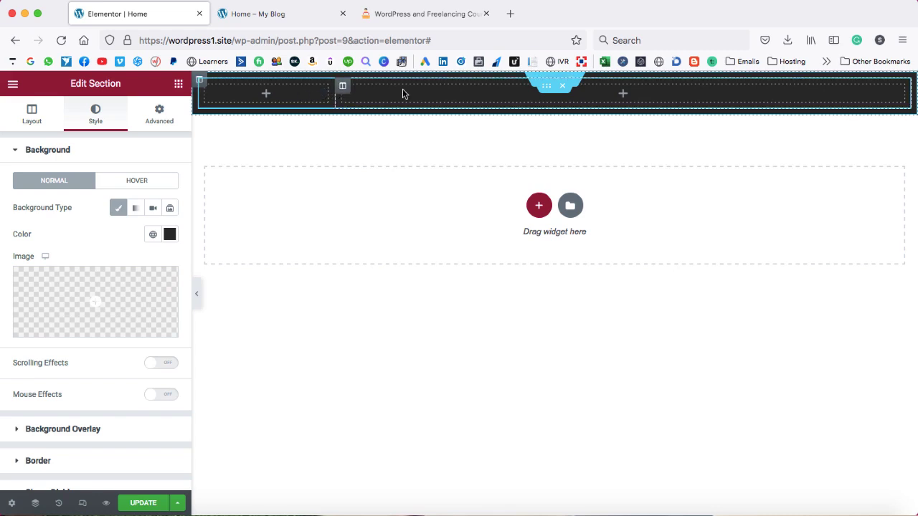
# Add an Icon List widget to the narrow first column and remove its second and third items.
pyautogui.click(265, 94)
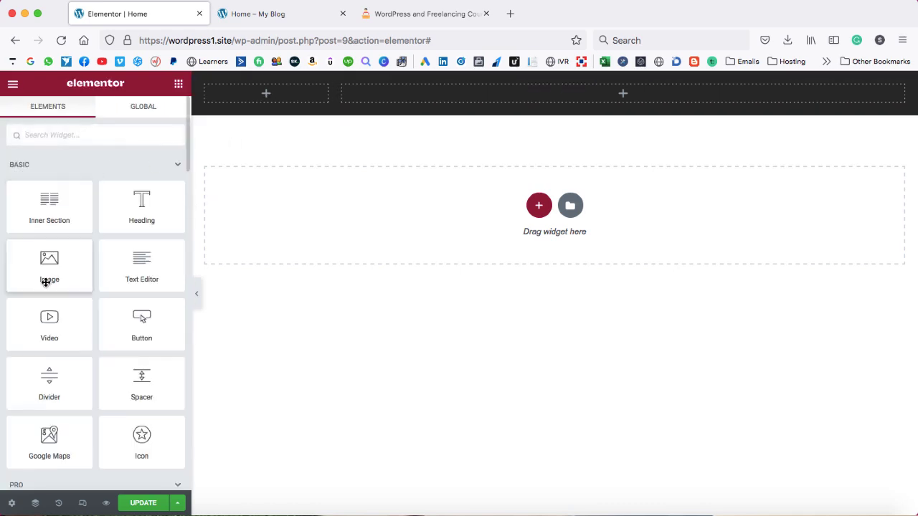
pyautogui.scroll(-2, 105, 315)
pyautogui.scroll(-2, 105, 315)
pyautogui.scroll(4, 106, 315)
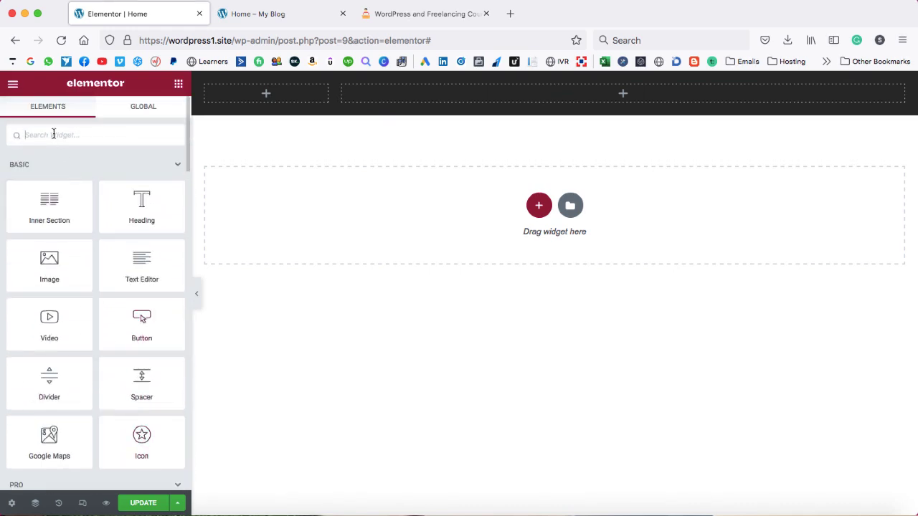
pyautogui.write('icon')
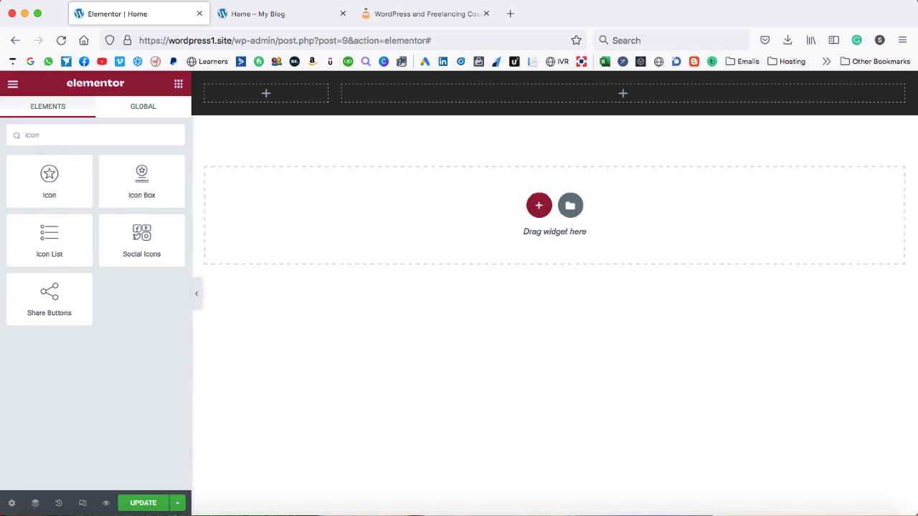
pyautogui.moveTo(49, 246); pyautogui.dragTo(244, 101)
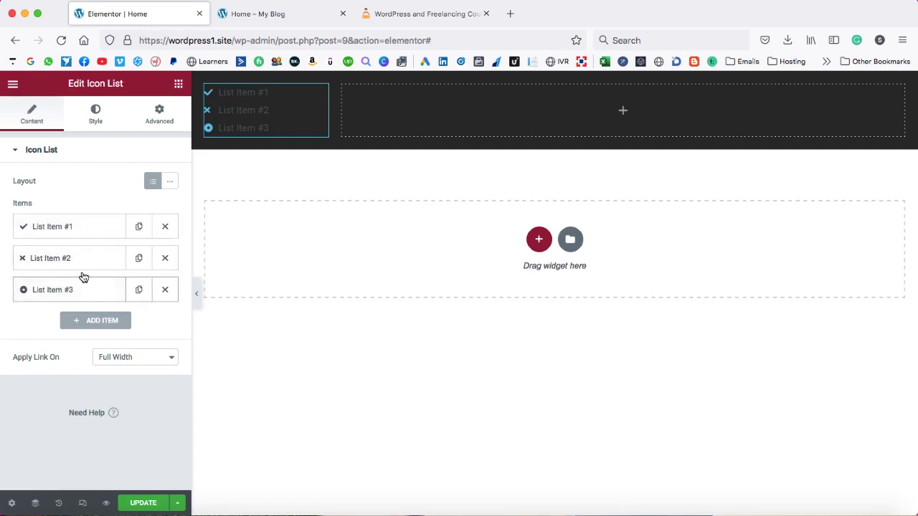
pyautogui.click(164, 263)
pyautogui.click(164, 260)
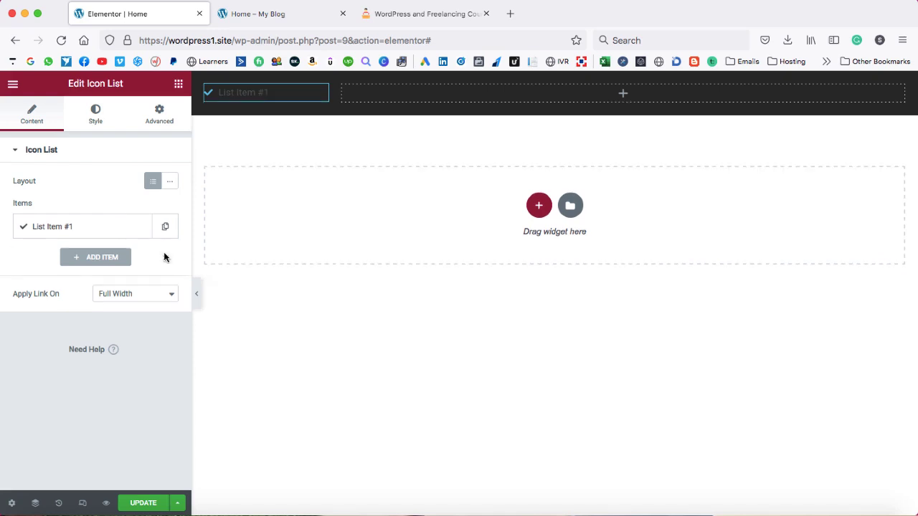
# Change the text of the remaining icon list item to "Alert".
pyautogui.click(69, 231)
pyautogui.scroll(-1, 33, 238)
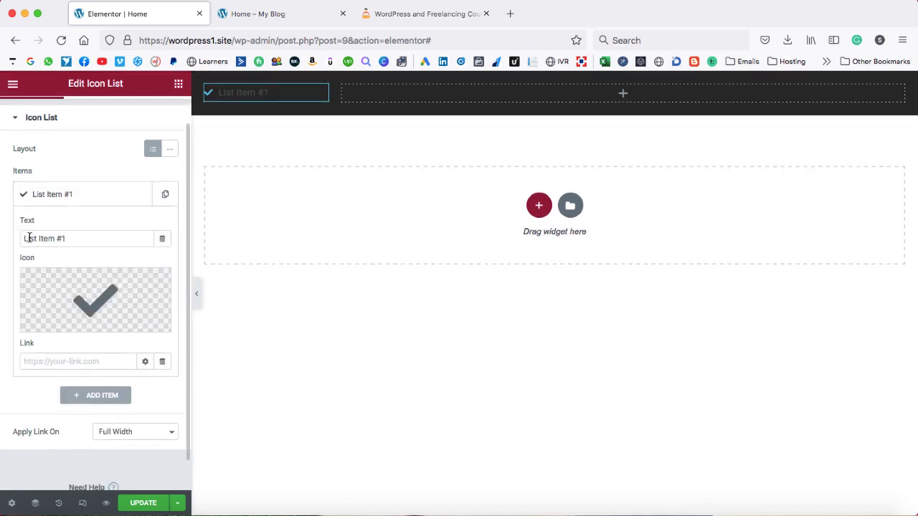
pyautogui.moveTo(78, 238); pyautogui.dragTo(18, 238)
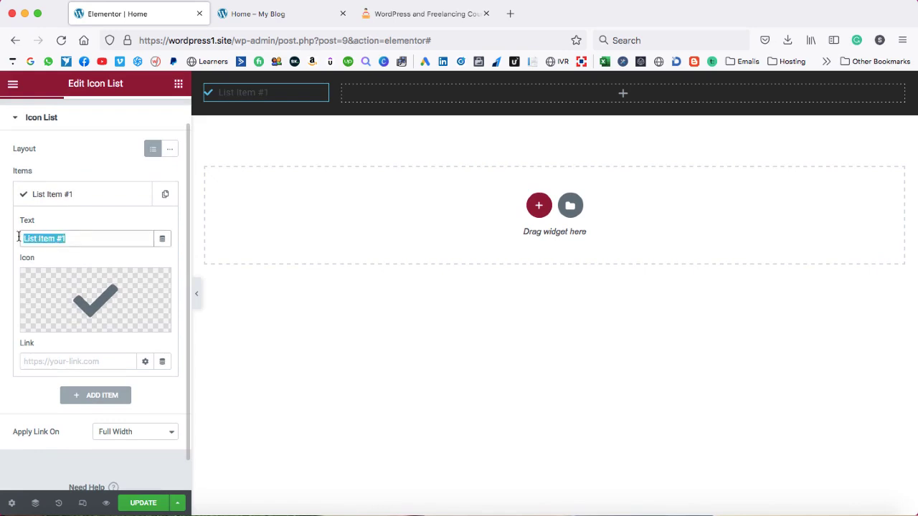
pyautogui.write('Alet')
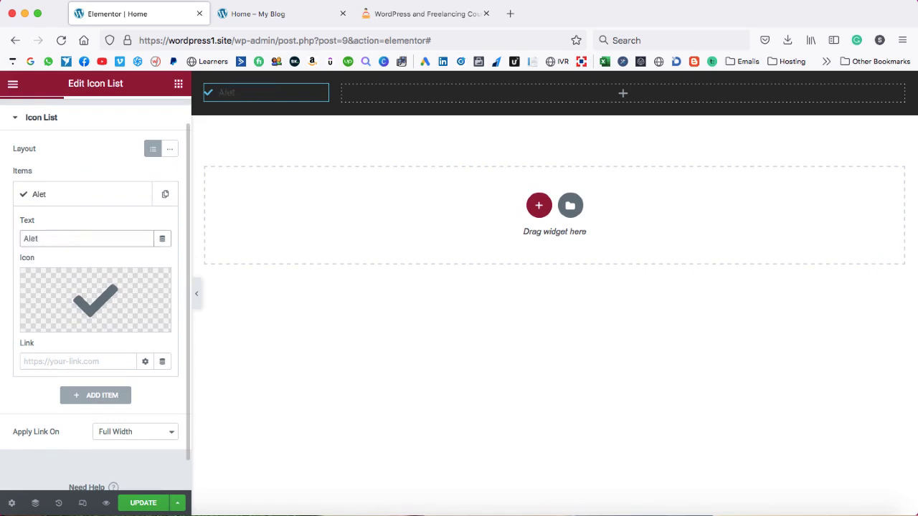
# Replace the Alert item's check icon with the exclamation triangle from the Icon Library, filtering by "exc".
pyautogui.moveTo(50, 294)
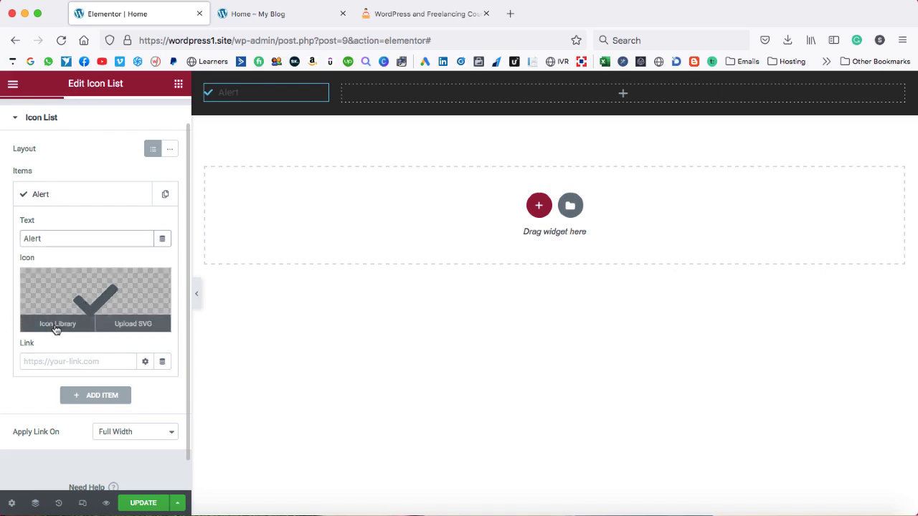
pyautogui.click(57, 326)
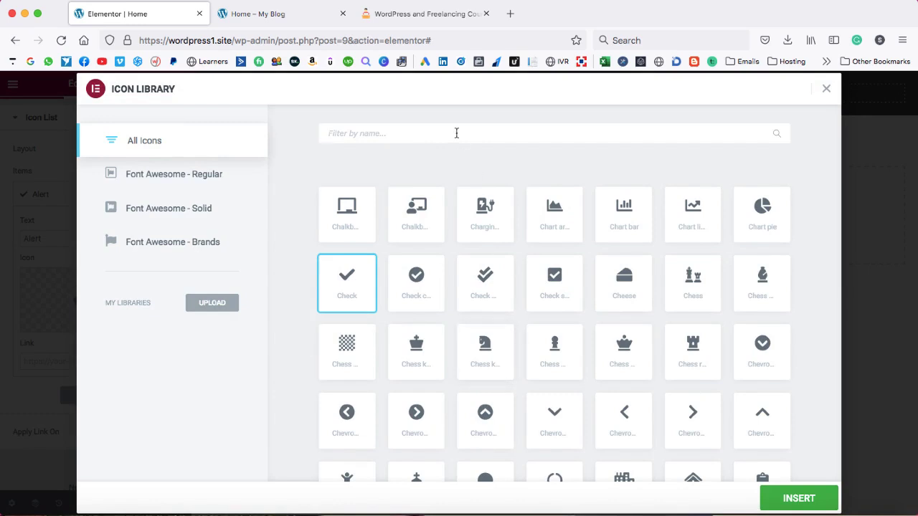
pyautogui.write('exc')
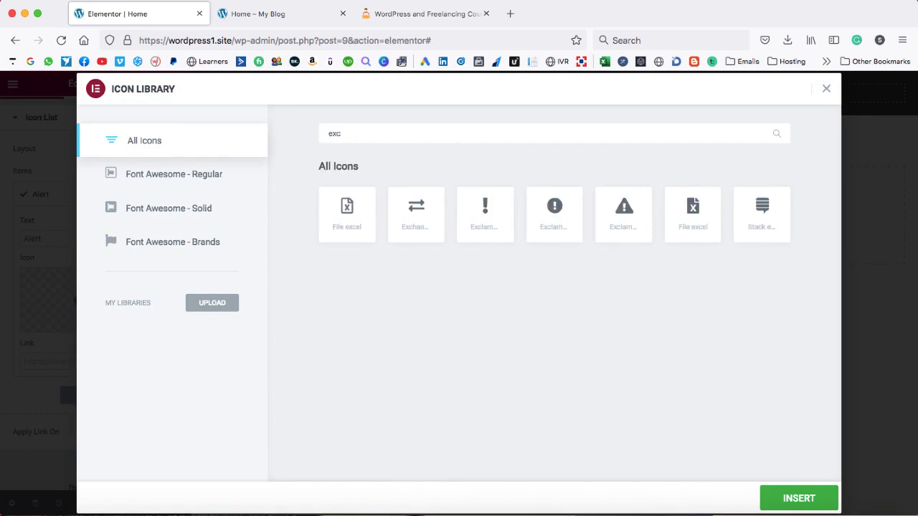
pyautogui.click(622, 223)
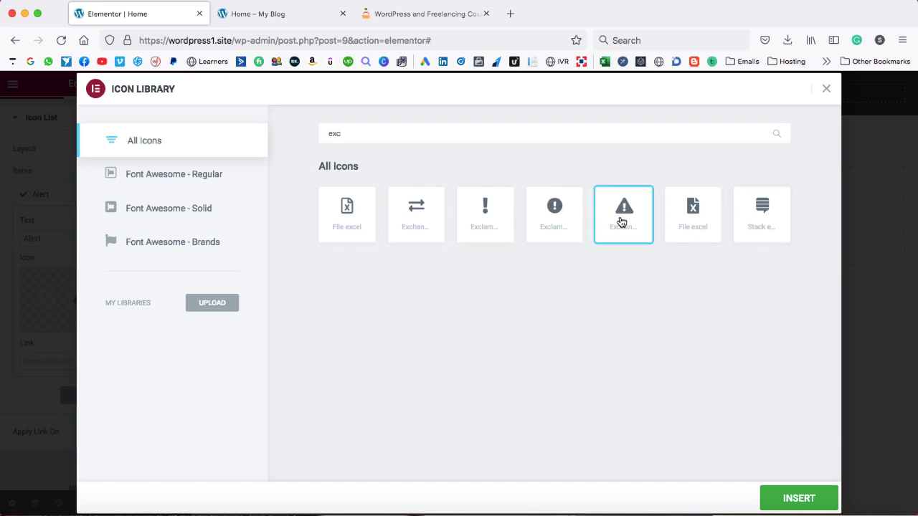
pyautogui.click(794, 495)
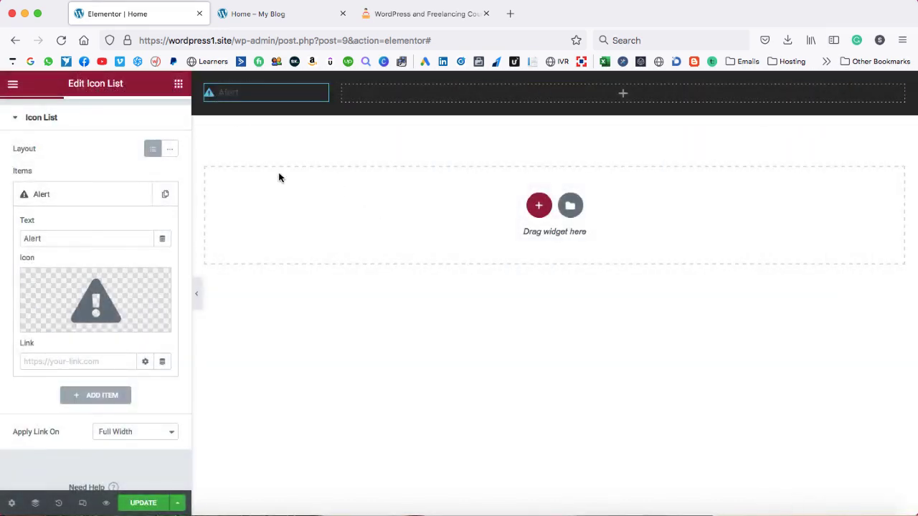
# Style the list icon with a yellow colour, about #F4D347, and a size of 41.
pyautogui.scroll(1, 97, 149)
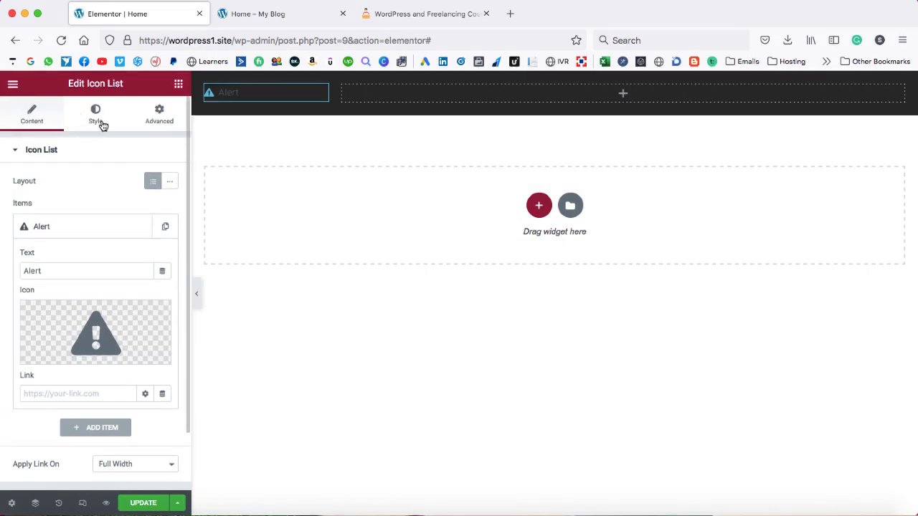
pyautogui.click(95, 119)
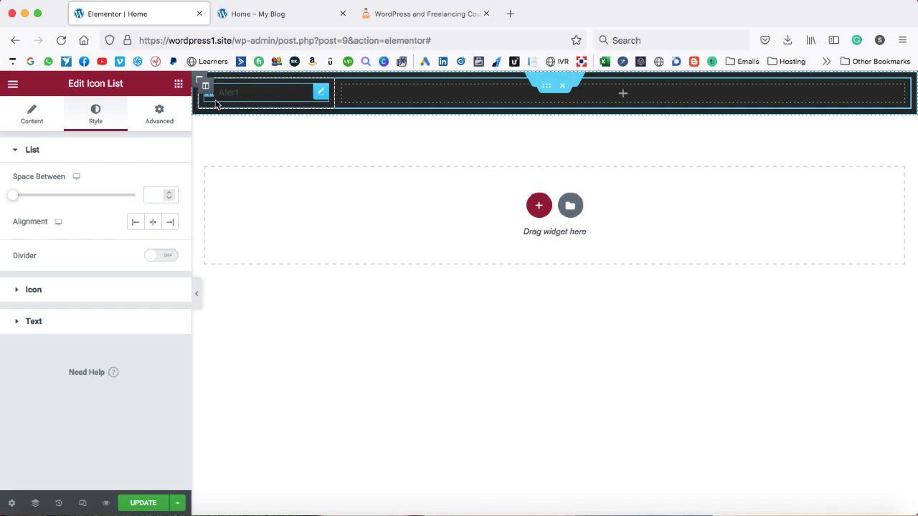
pyautogui.click(18, 294)
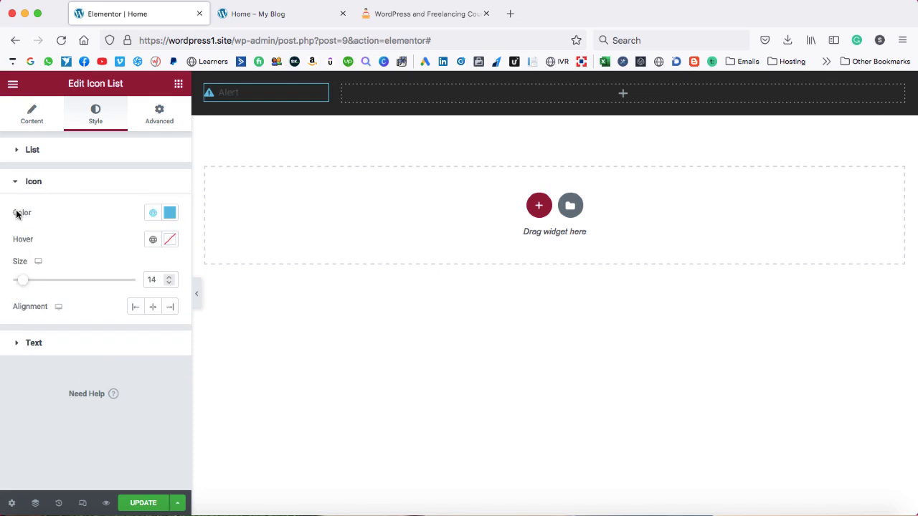
pyautogui.click(170, 214)
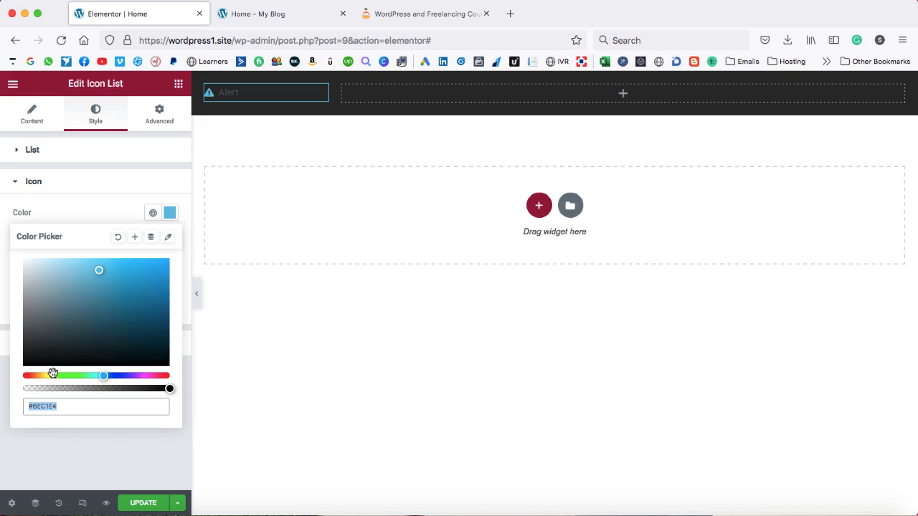
pyautogui.moveTo(57, 376); pyautogui.dragTo(42, 376)
pyautogui.moveTo(99, 271); pyautogui.dragTo(127, 263)
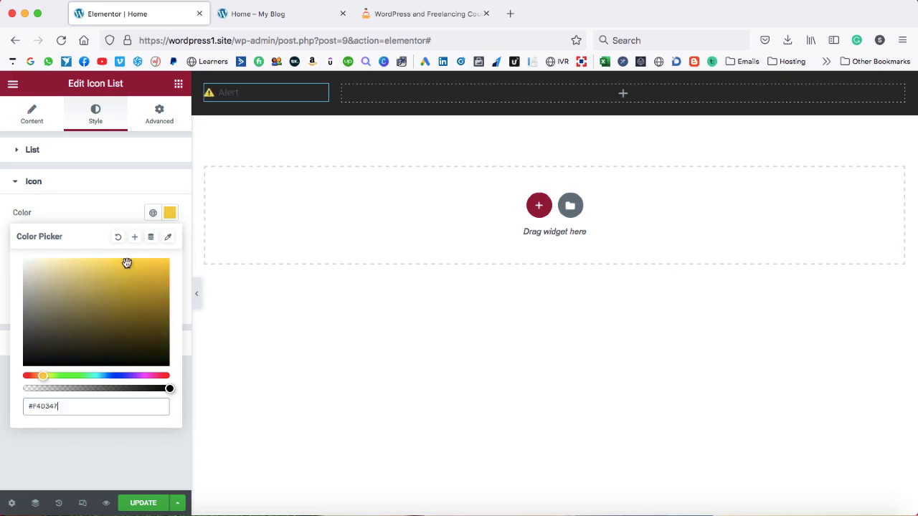
pyautogui.click(107, 209)
pyautogui.moveTo(26, 284); pyautogui.dragTo(60, 284)
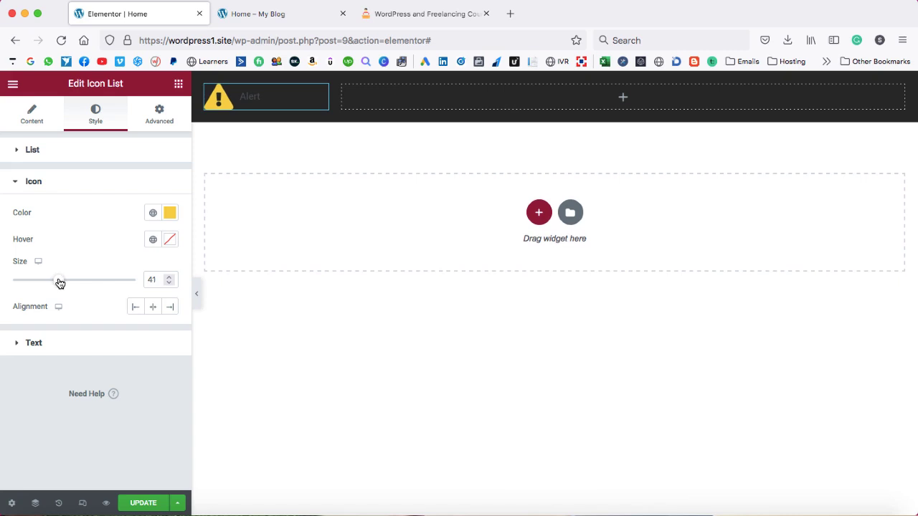
# Set the icon list's text colour to white, #FFFFFF.
pyautogui.click(18, 349)
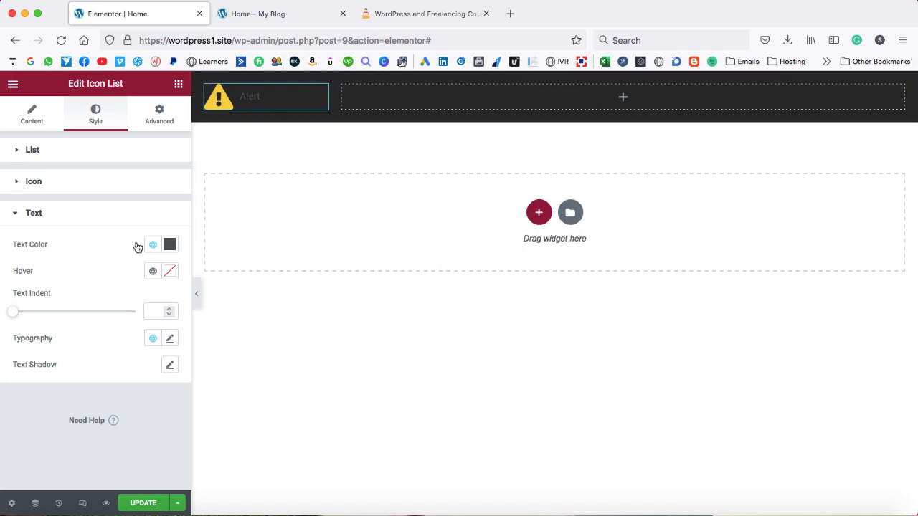
pyautogui.click(169, 244)
pyautogui.click(92, 340)
pyautogui.click(63, 341)
pyautogui.moveTo(63, 341); pyautogui.dragTo(16, 282)
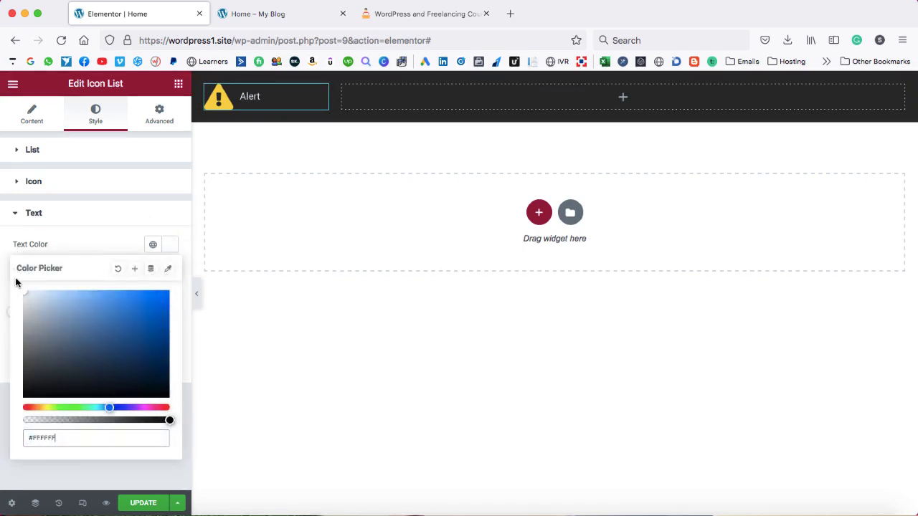
pyautogui.click(60, 244)
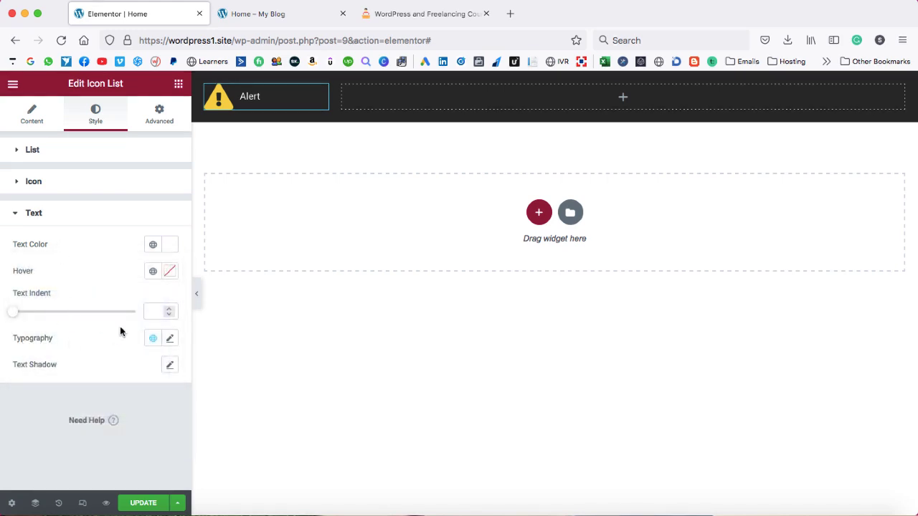
# Set the Alert text's typography to the Poppins font family with weight 700.
pyautogui.click(169, 339)
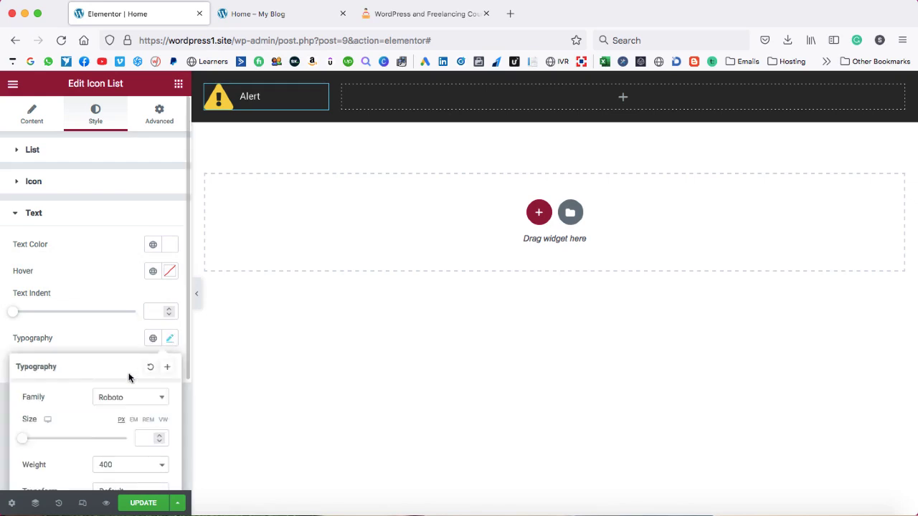
pyautogui.scroll(-5, 129, 378)
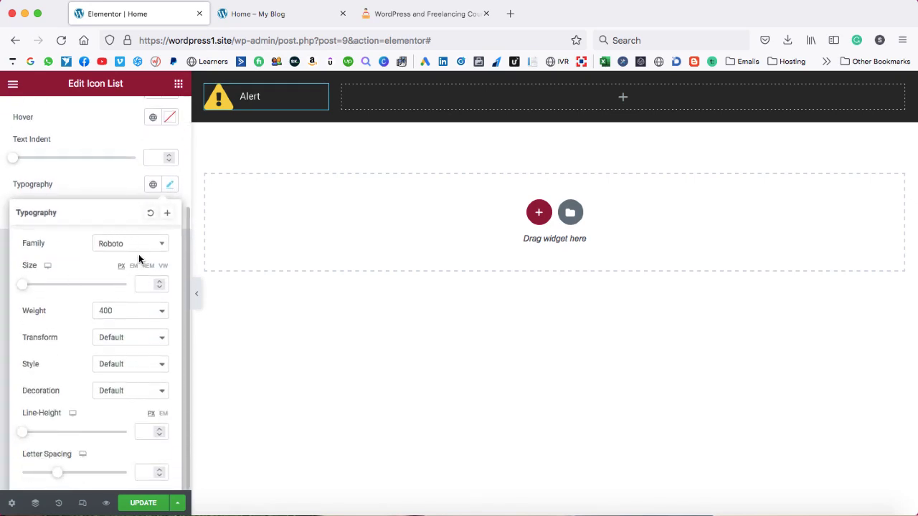
pyautogui.click(109, 245)
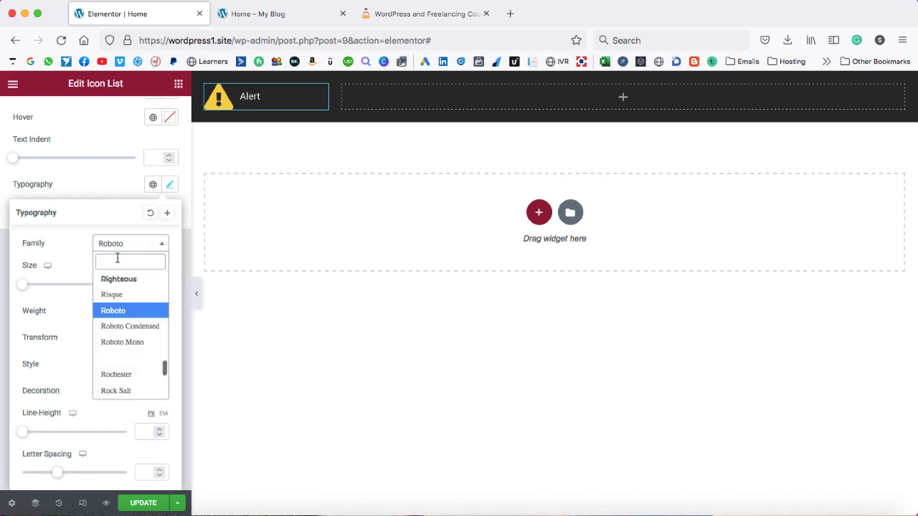
pyautogui.write('popp')
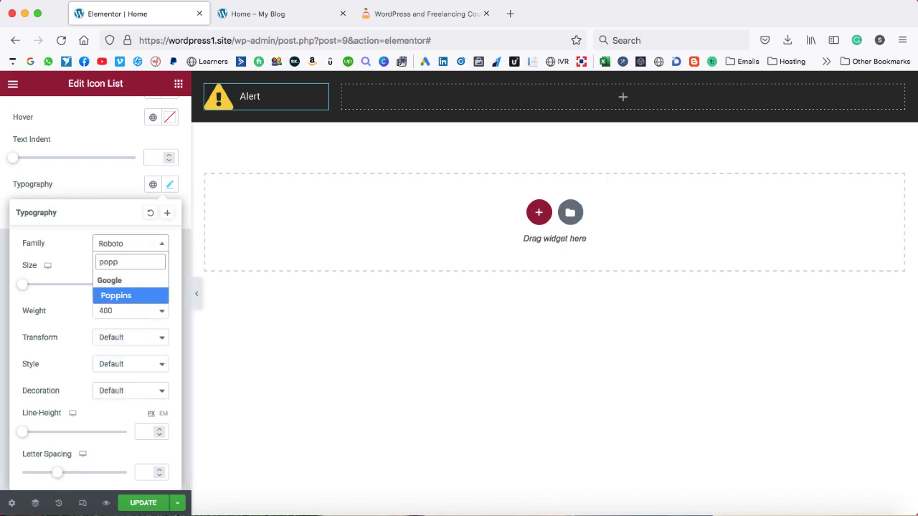
pyautogui.click(117, 297)
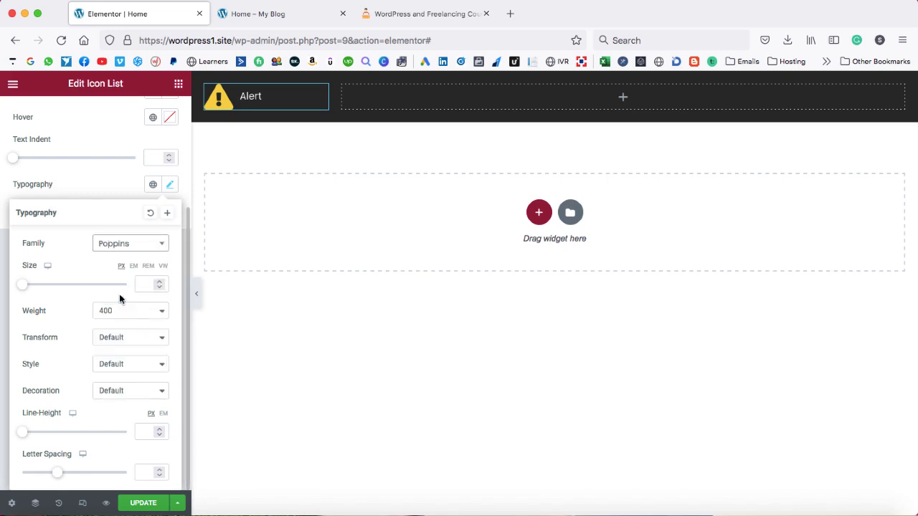
pyautogui.click(117, 310)
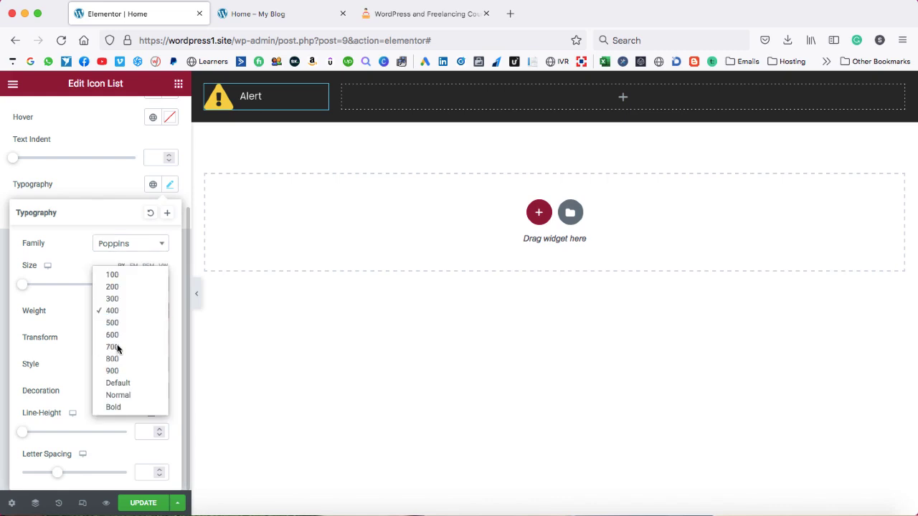
pyautogui.click(115, 347)
# Increase the Alert text's font size to 44 px.
pyautogui.click(159, 281)
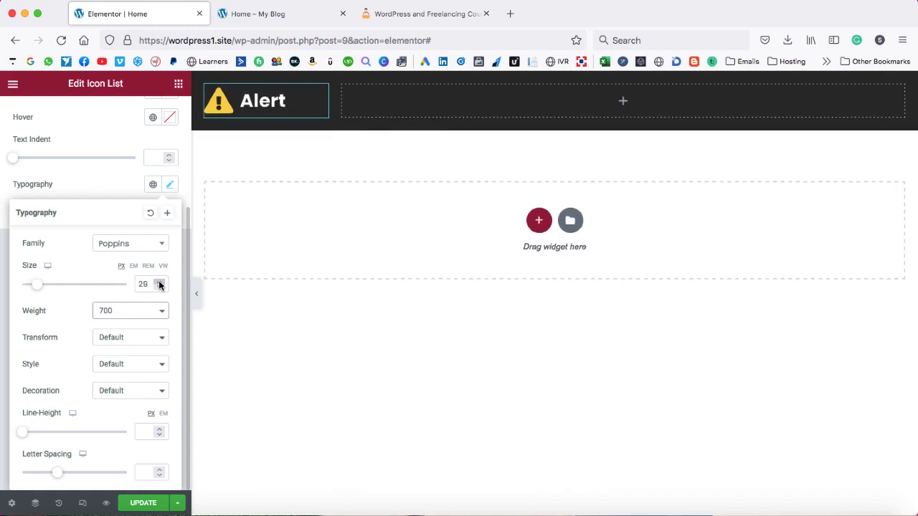
pyautogui.click(160, 282)
pyautogui.click(159, 282)
pyautogui.click(160, 282)
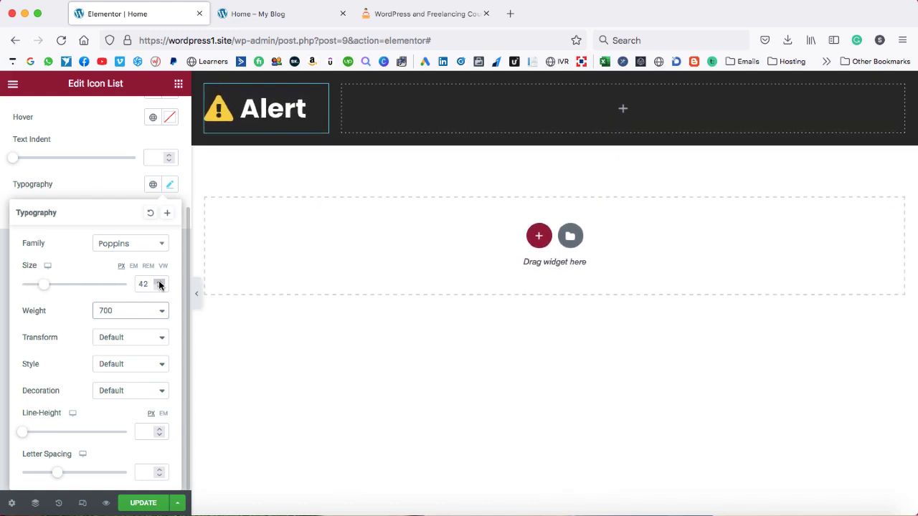
pyautogui.click(159, 281)
pyautogui.click(159, 282)
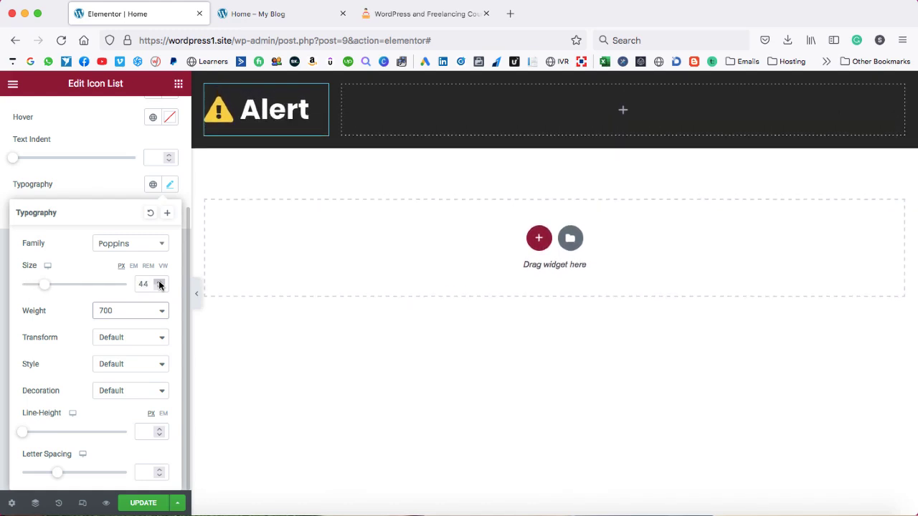
pyautogui.click(102, 189)
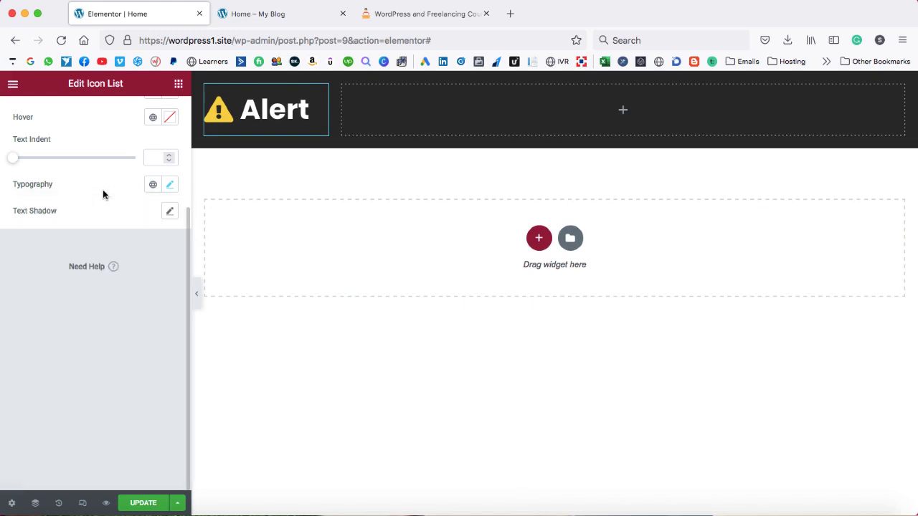
# Copy the headline "Your Life is Going To Be Changed" from the reference course page and return to the Elementor editor.
pyautogui.click(380, 17)
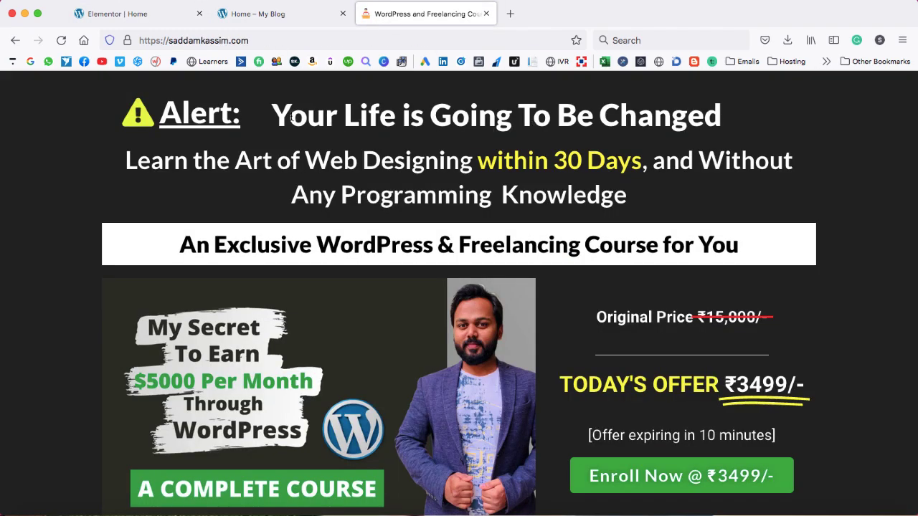
pyautogui.moveTo(271, 113); pyautogui.dragTo(687, 120)
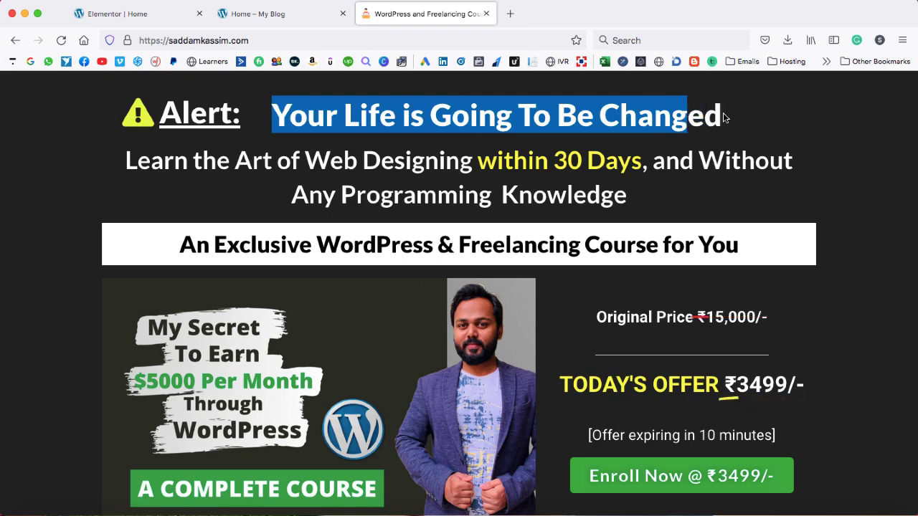
pyautogui.click(133, 13)
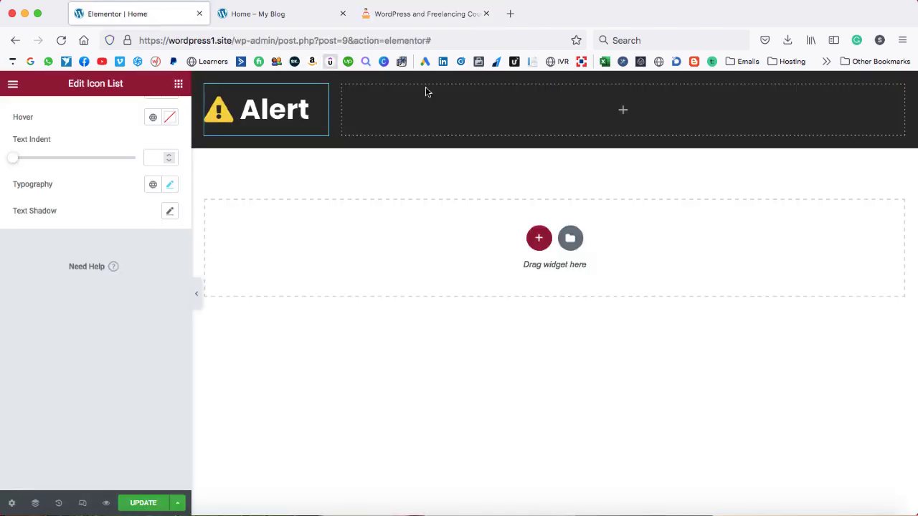
# Add a left-aligned Heading widget to the wide second column, with the copied title "Your Life is Going To Be Changed".
pyautogui.click(624, 113)
pyautogui.moveTo(131, 208); pyautogui.dragTo(416, 116)
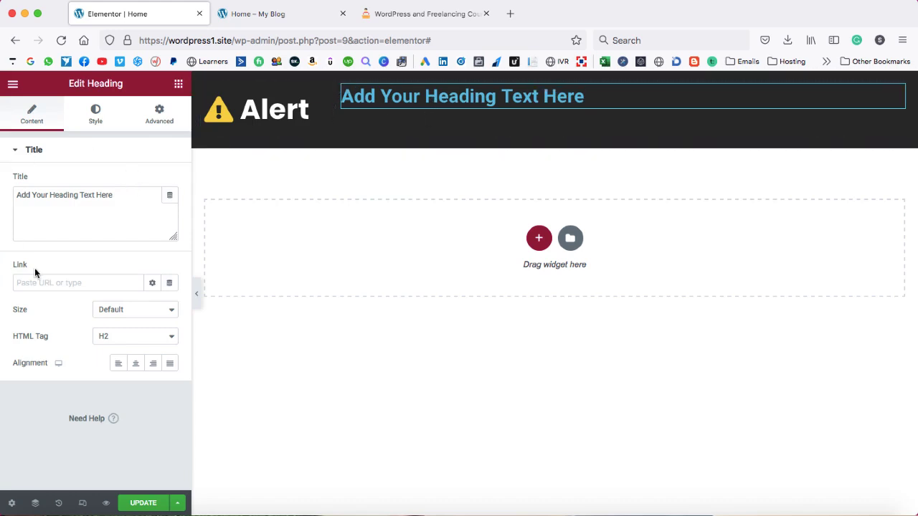
pyautogui.moveTo(120, 197); pyautogui.dragTo(6, 190)
pyautogui.press('BackSpace')
pyautogui.rightClick(41, 203)
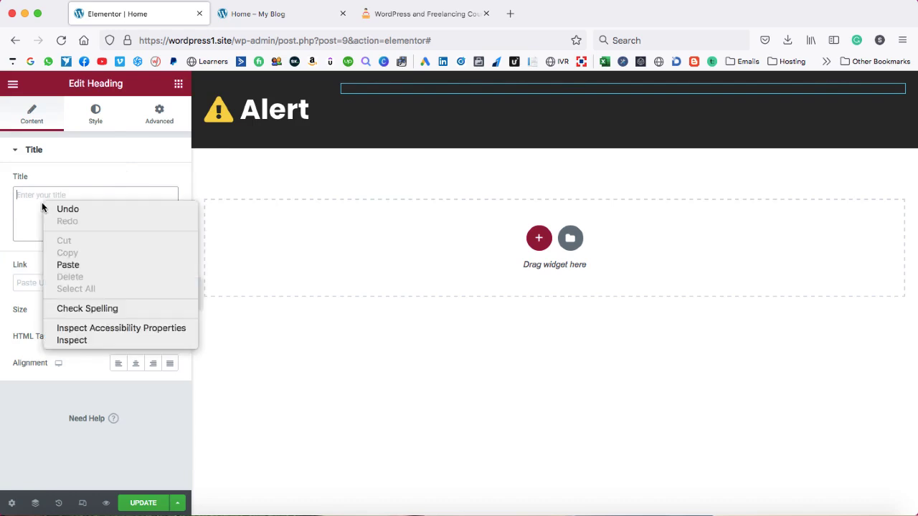
pyautogui.click(71, 265)
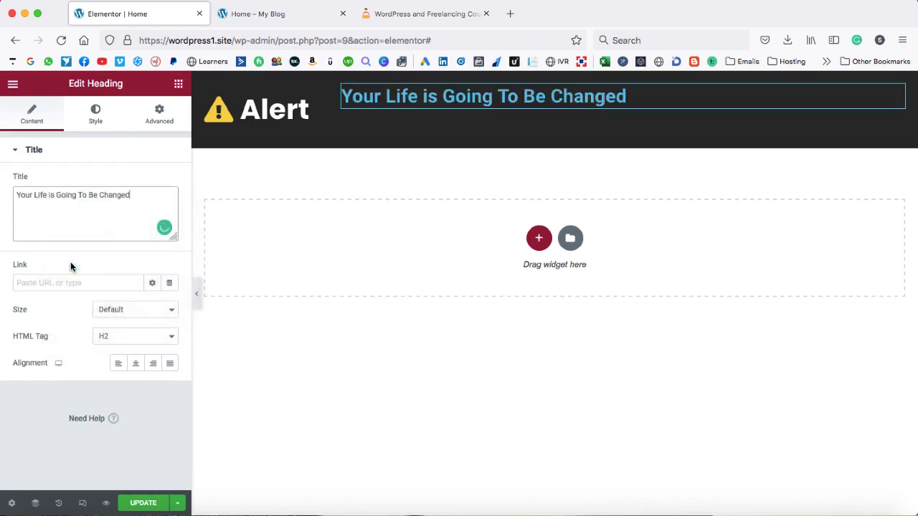
pyautogui.click(120, 365)
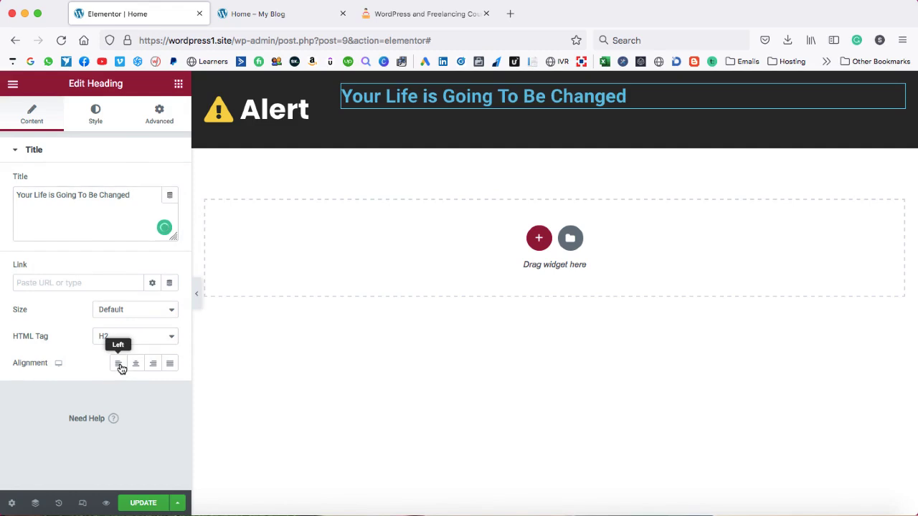
# Set the text color of the "Your Life is Going To Be Changed" heading to white (#FFFFFF).
pyautogui.click(95, 115)
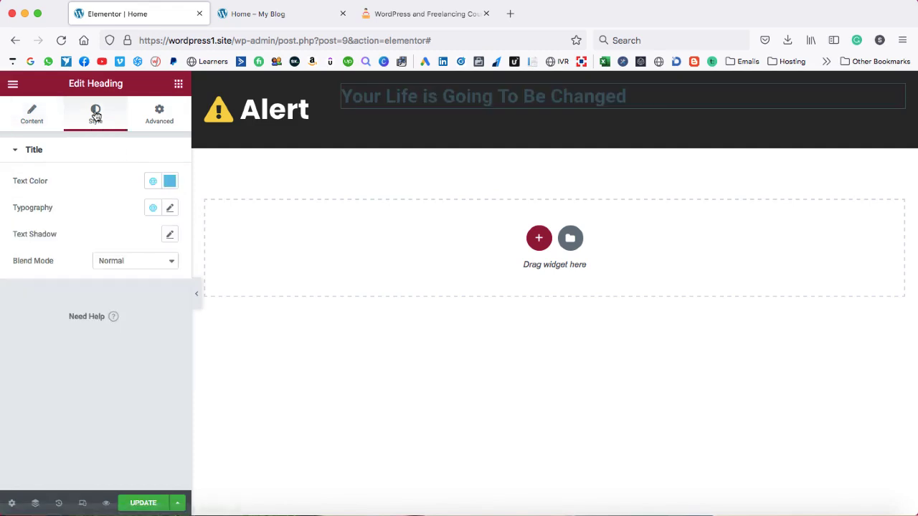
pyautogui.click(169, 180)
pyautogui.moveTo(82, 256); pyautogui.dragTo(0, 219)
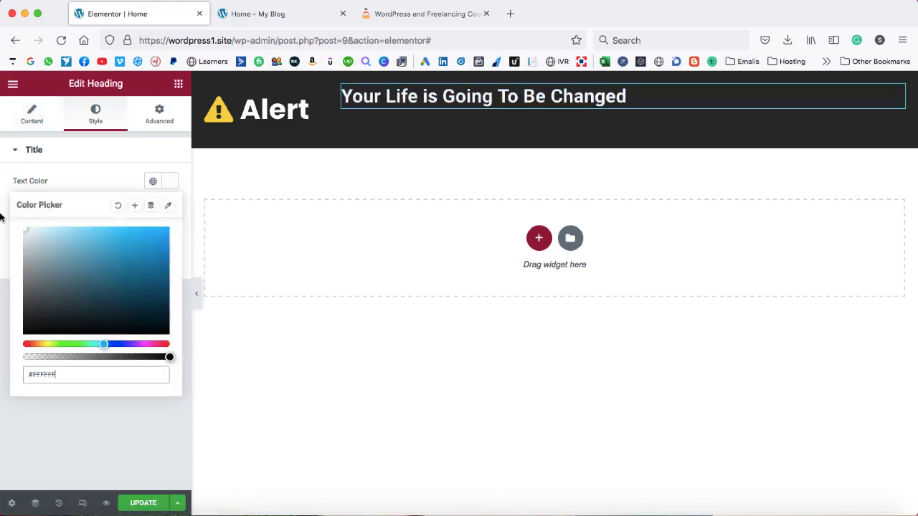
pyautogui.click(67, 168)
# Set the headline's typography to the Poppins font family with weight 700 and size 44 px.
pyautogui.click(170, 207)
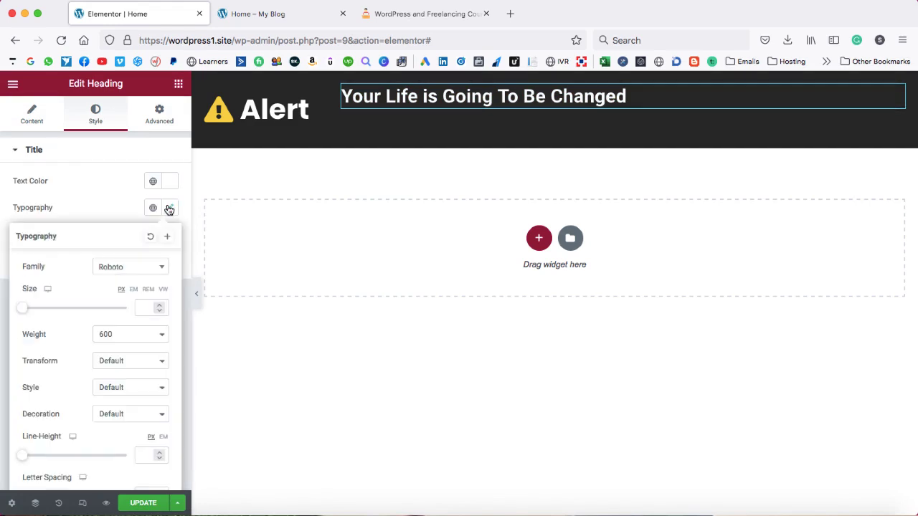
pyautogui.click(141, 266)
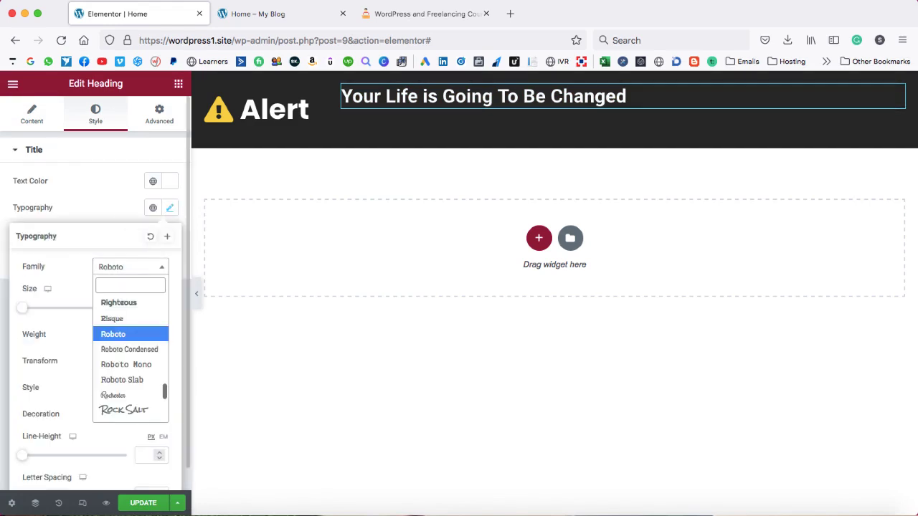
pyautogui.click(125, 334)
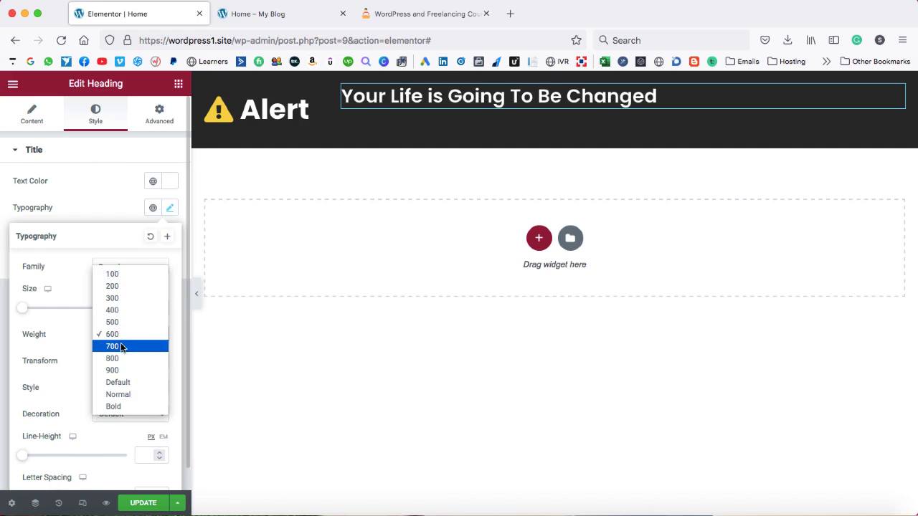
pyautogui.click(122, 348)
pyautogui.click(147, 307)
pyautogui.write('44')
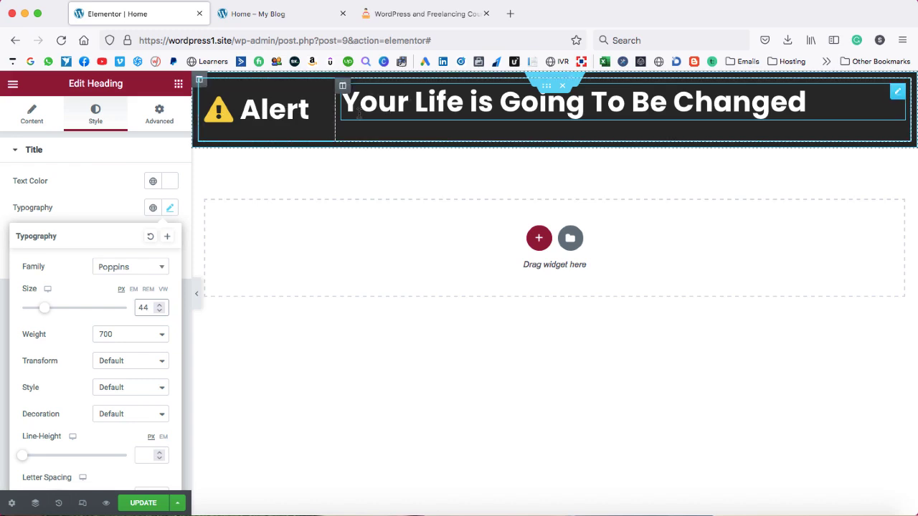
# Set the vertical alignment of both the Alert column and the headline column to Middle.
pyautogui.rightClick(206, 89)
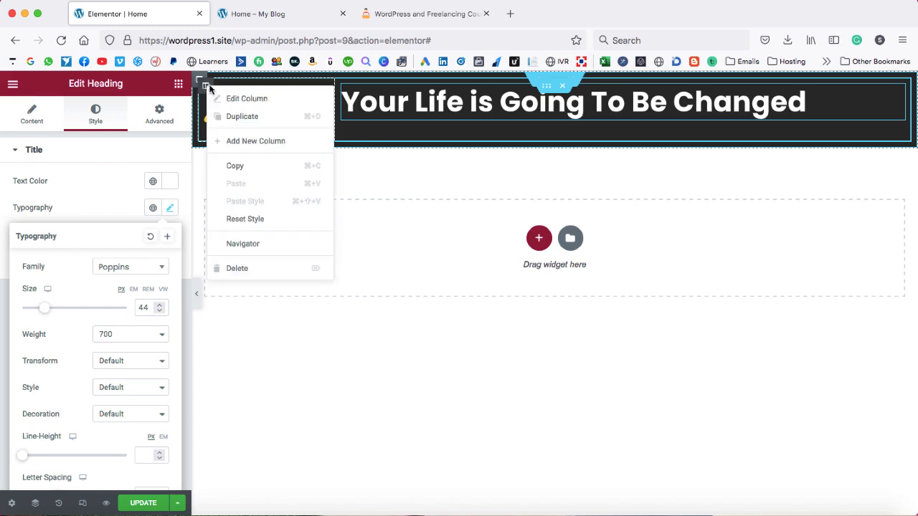
pyautogui.click(229, 98)
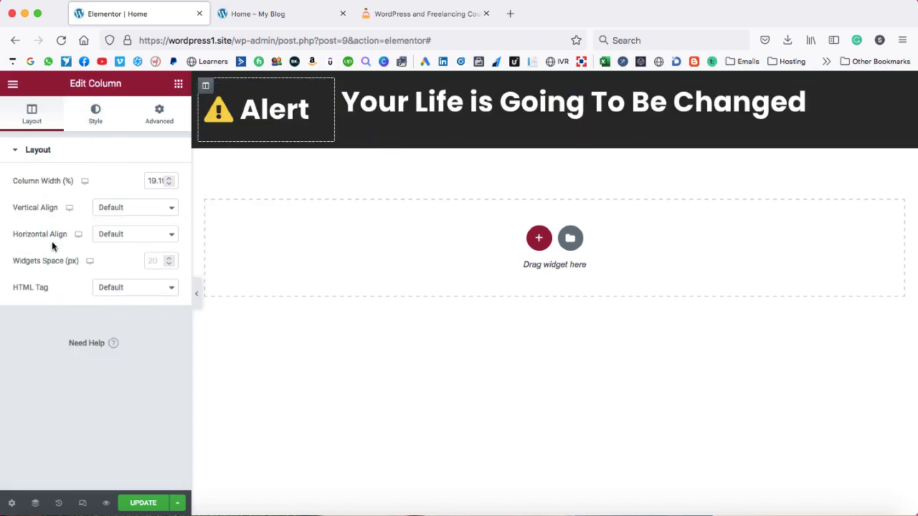
pyautogui.click(115, 208)
pyautogui.click(120, 233)
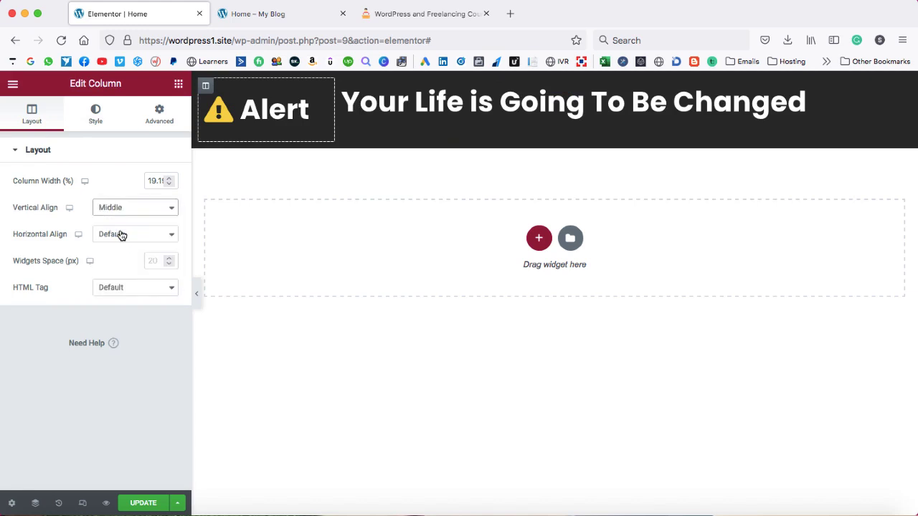
pyautogui.rightClick(345, 88)
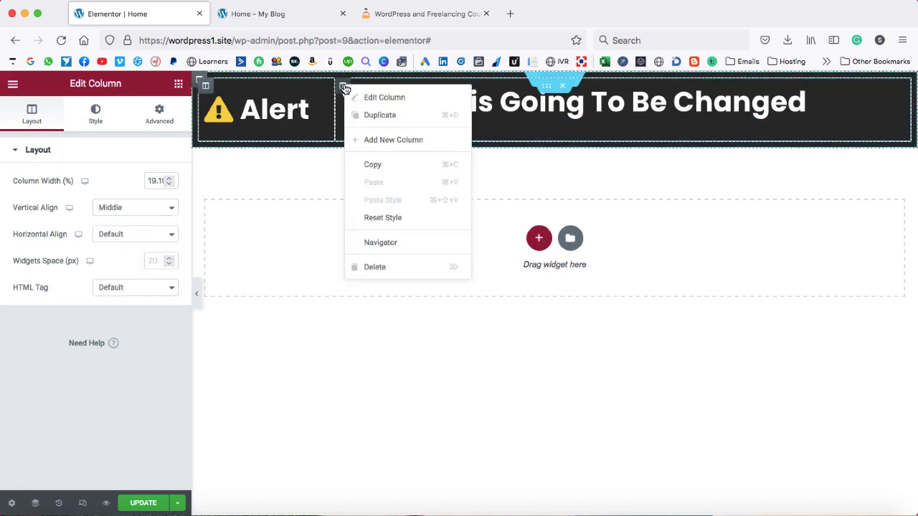
pyautogui.click(380, 97)
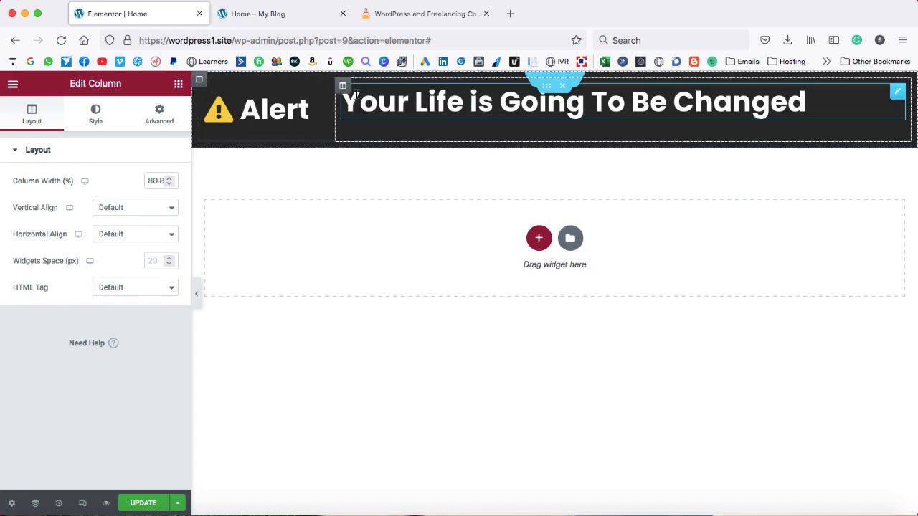
pyautogui.click(117, 207)
pyautogui.click(121, 232)
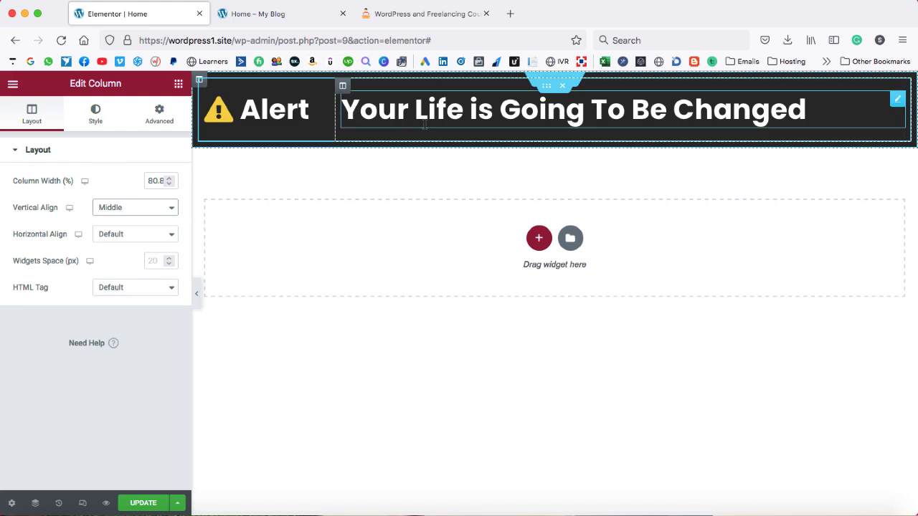
# Copy the tagline "Learn the Art of Web Designing within 30 Days, and Without Any Programming Knowledge" from the reference course page and return to the Elementor editor.
pyautogui.click(391, 13)
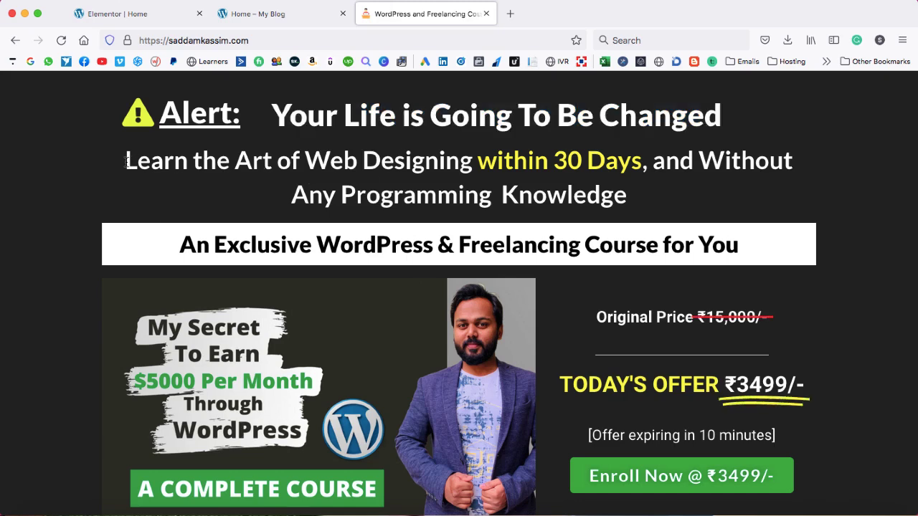
pyautogui.moveTo(126, 160); pyautogui.dragTo(621, 198)
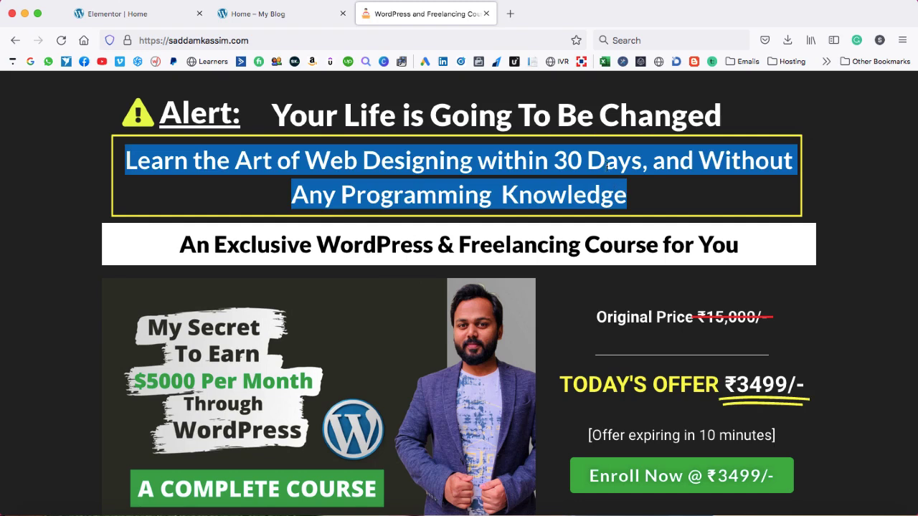
pyautogui.rightClick(607, 165)
pyautogui.click(611, 170)
pyautogui.click(589, 162)
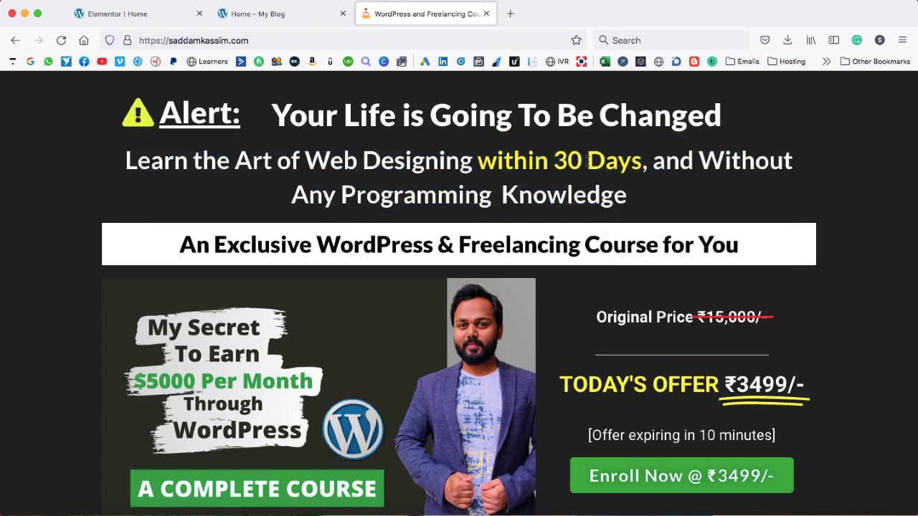
pyautogui.click(158, 13)
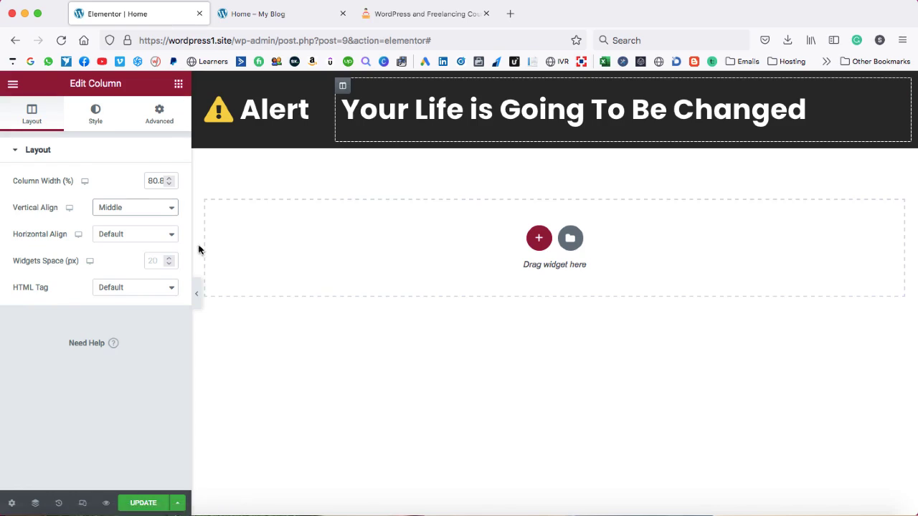
# Add an Inner Section below the Alert and headline row, and delete its second column to leave a single full-width column.
pyautogui.click(178, 85)
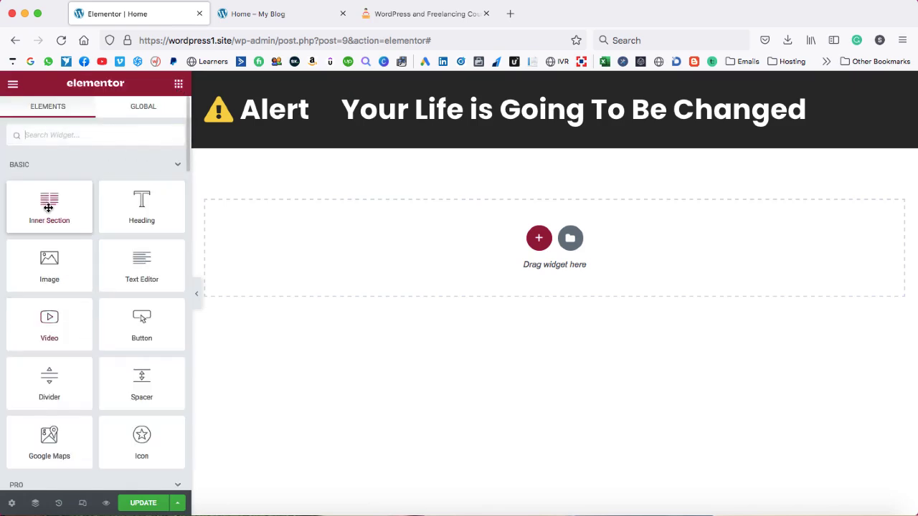
pyautogui.moveTo(47, 201); pyautogui.dragTo(391, 130)
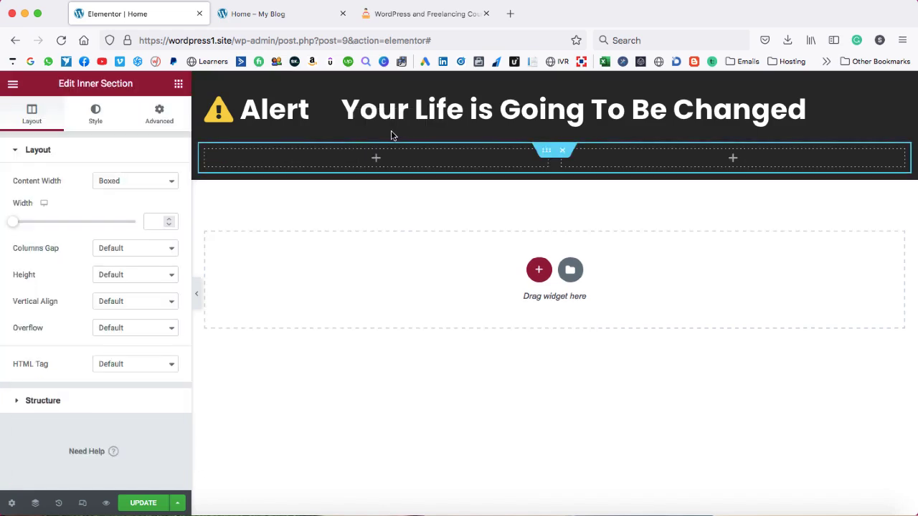
pyautogui.click(410, 10)
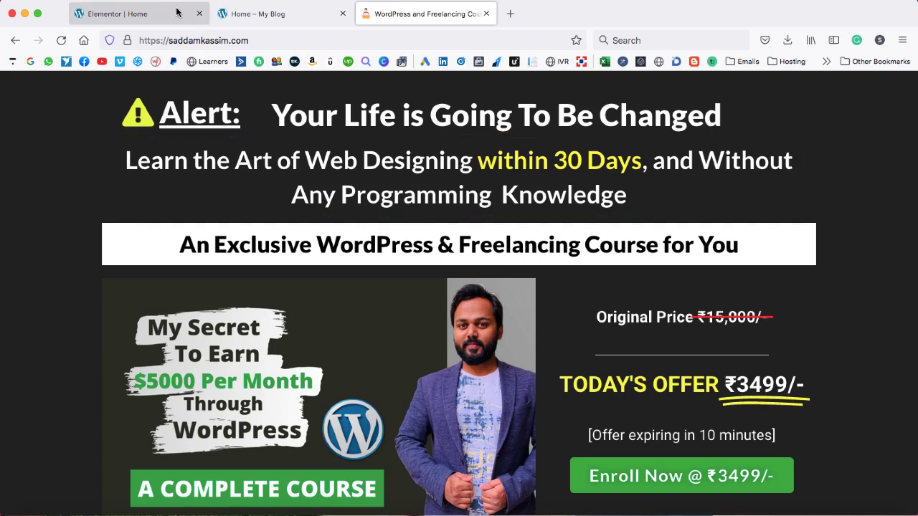
pyautogui.click(151, 6)
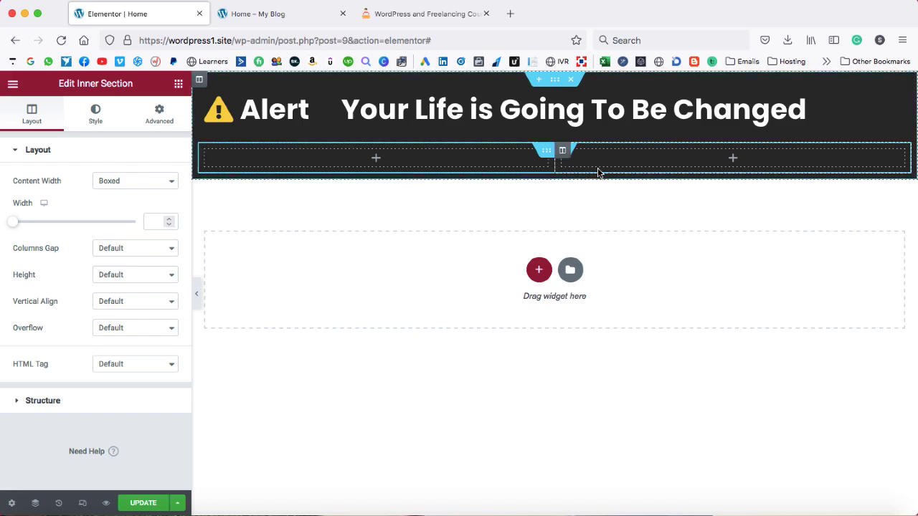
pyautogui.rightClick(564, 154)
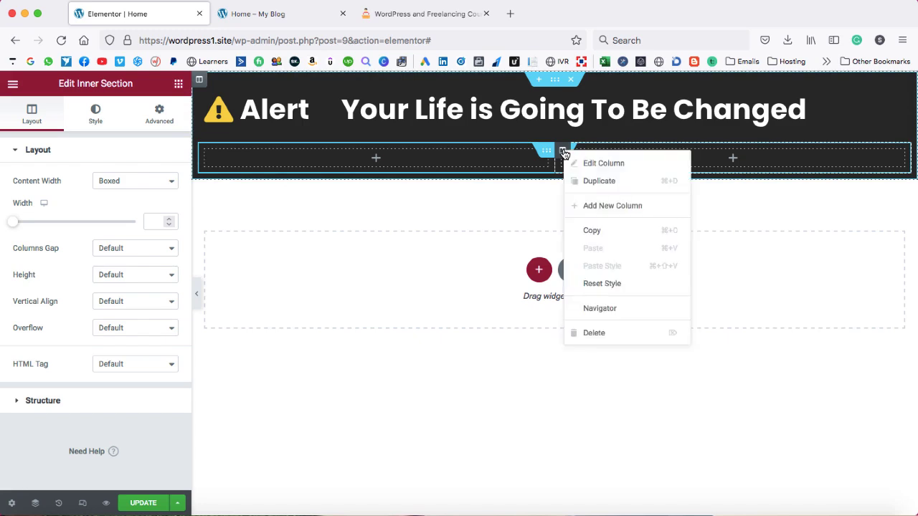
pyautogui.click(606, 334)
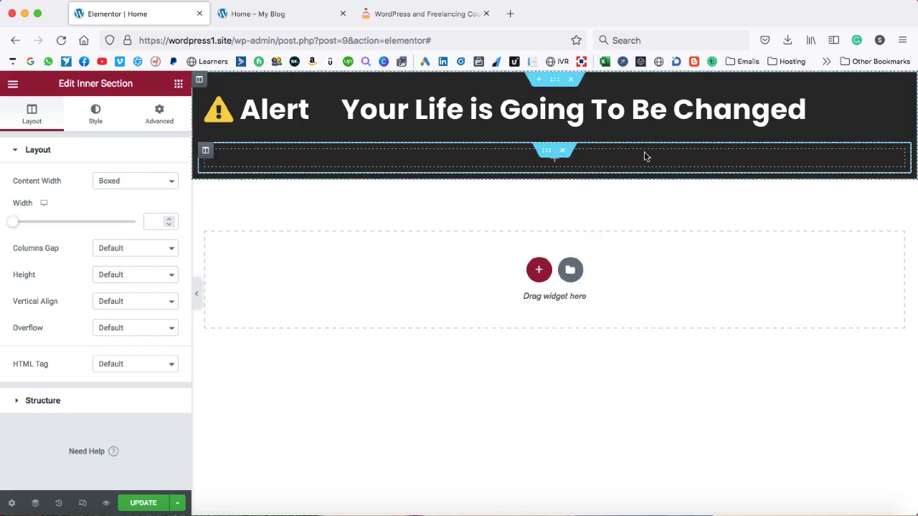
# Add a Text Editor widget to the new inner section and replace its placeholder text with the copied tagline as plain text.
pyautogui.click(556, 165)
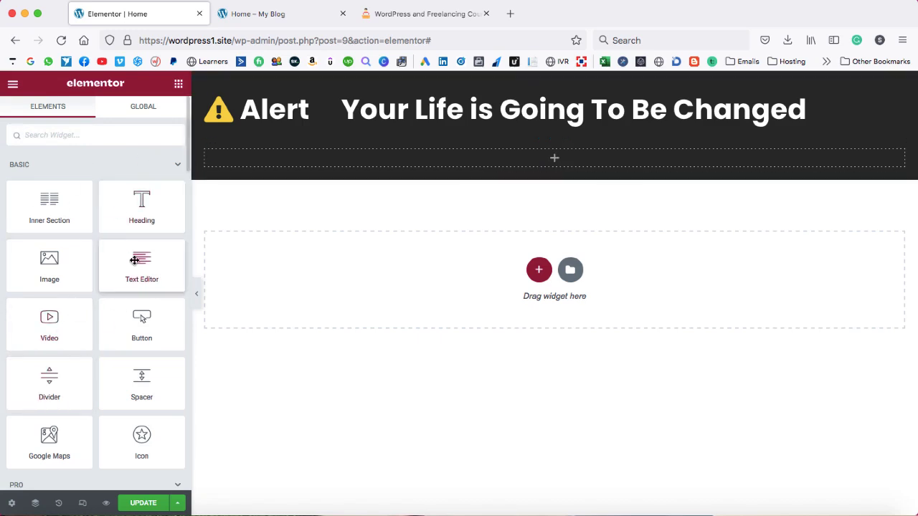
pyautogui.moveTo(132, 270); pyautogui.dragTo(339, 163)
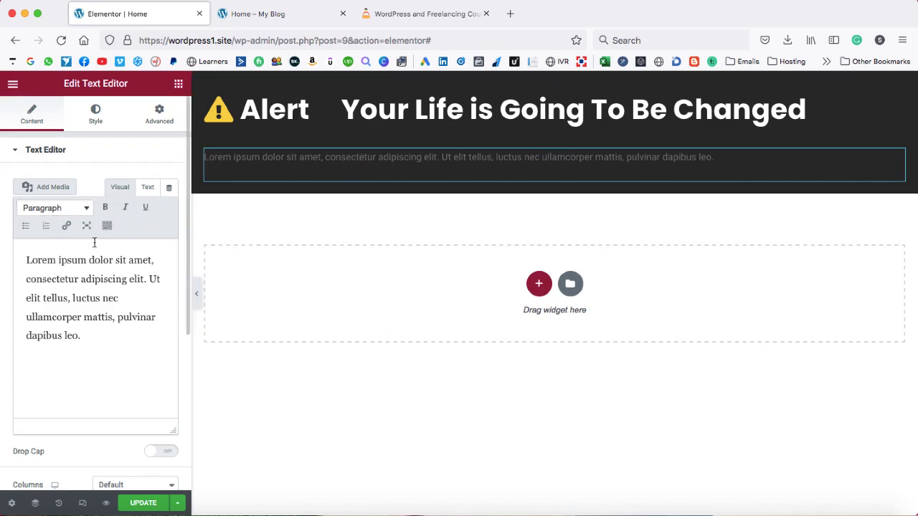
pyautogui.click(147, 189)
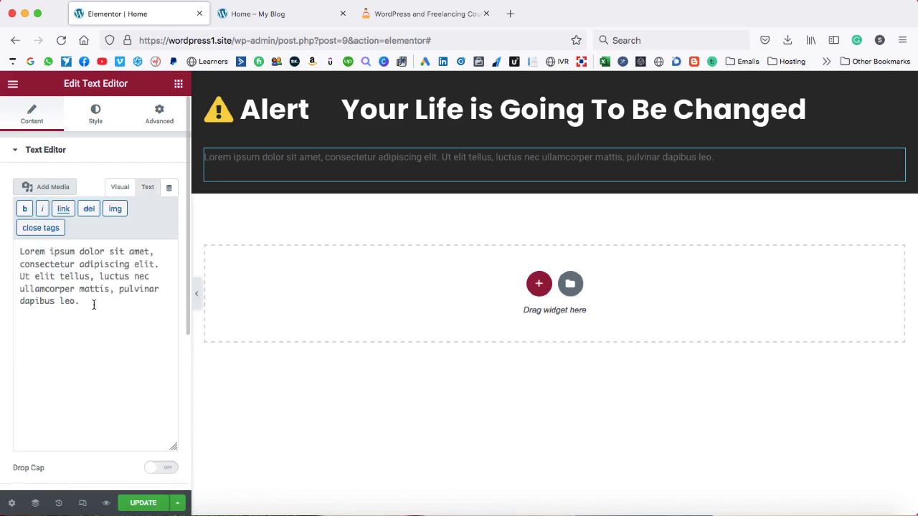
pyautogui.moveTo(94, 305); pyautogui.dragTo(17, 249)
pyautogui.press('BackSpace')
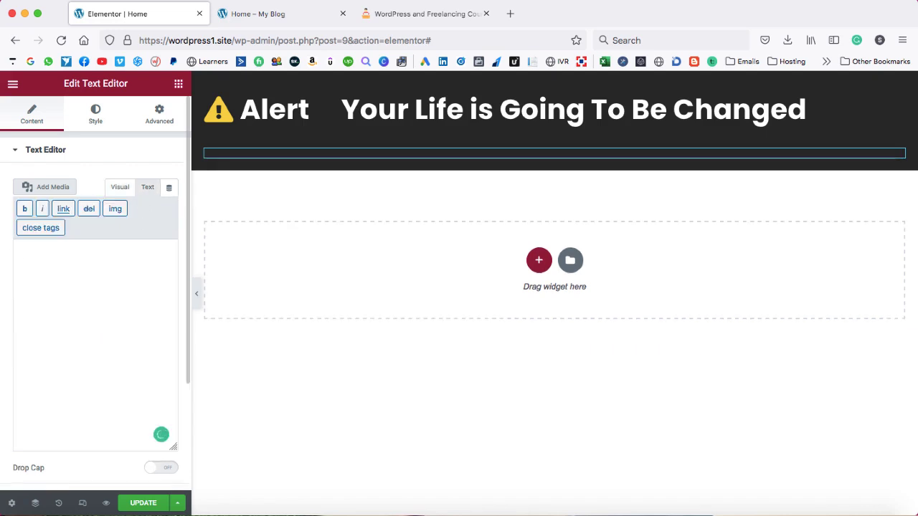
pyautogui.rightClick(43, 256)
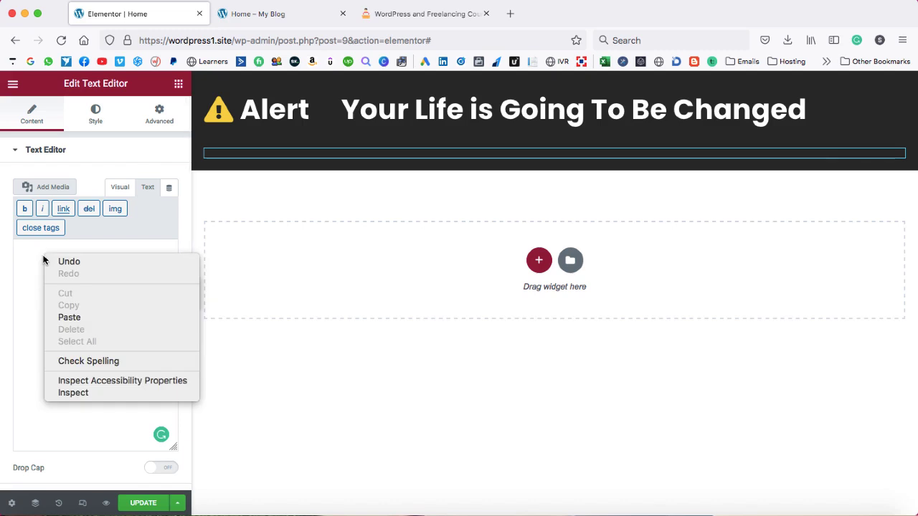
pyautogui.click(70, 318)
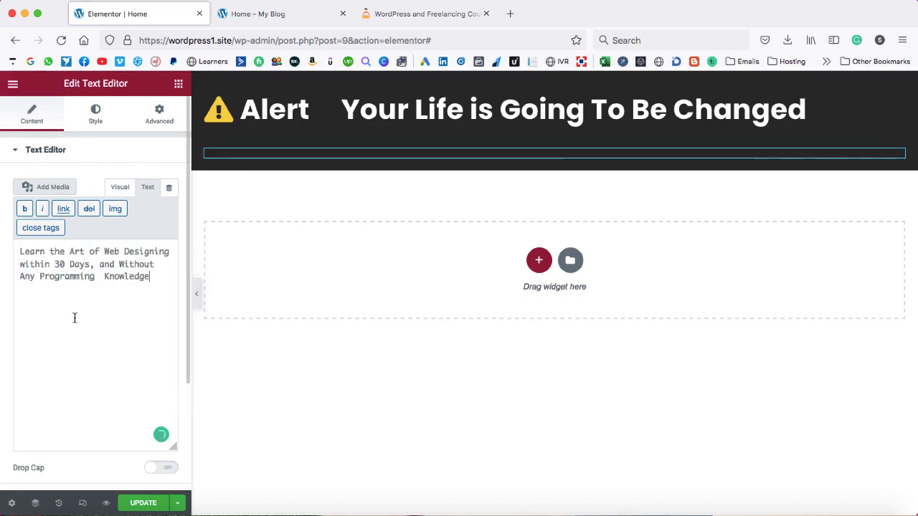
pyautogui.click(119, 190)
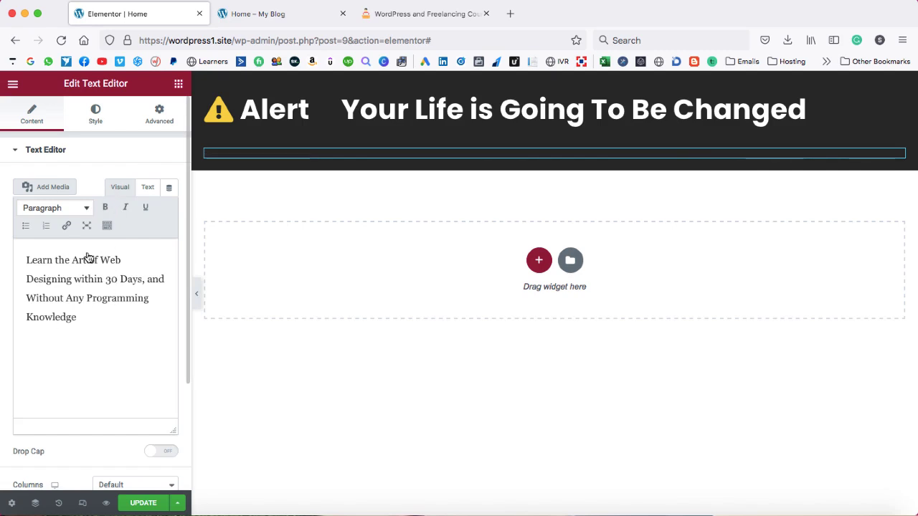
# Set the tagline's text color to white (#FFFFFF) and center-align it.
pyautogui.click(96, 116)
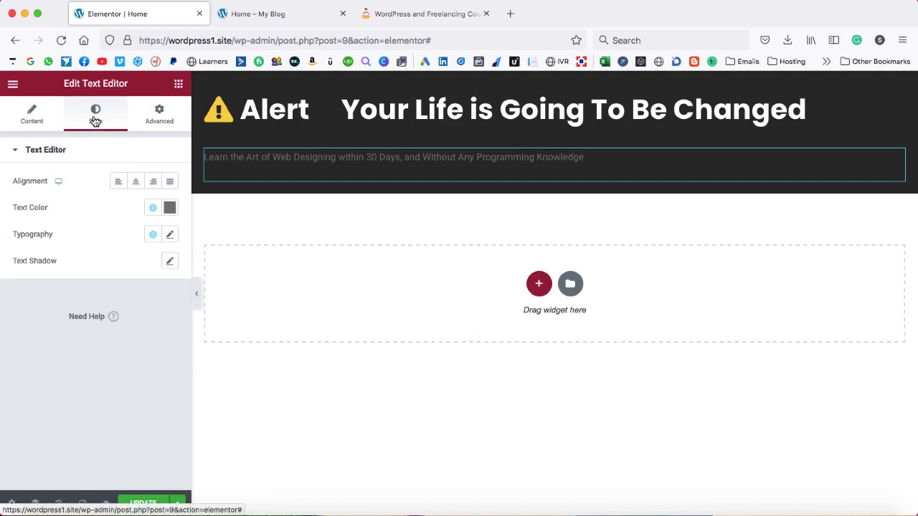
pyautogui.click(170, 207)
pyautogui.click(64, 256)
pyautogui.moveTo(45, 249); pyautogui.dragTo(1, 226)
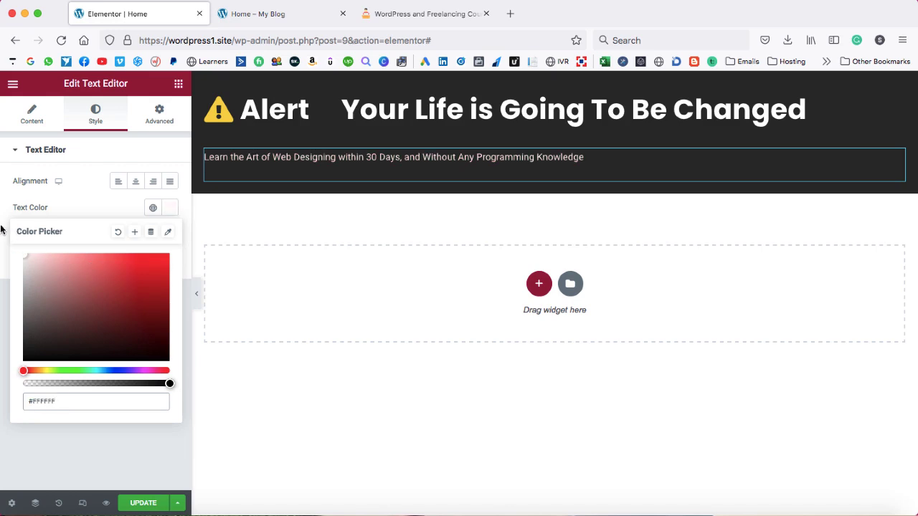
pyautogui.click(51, 205)
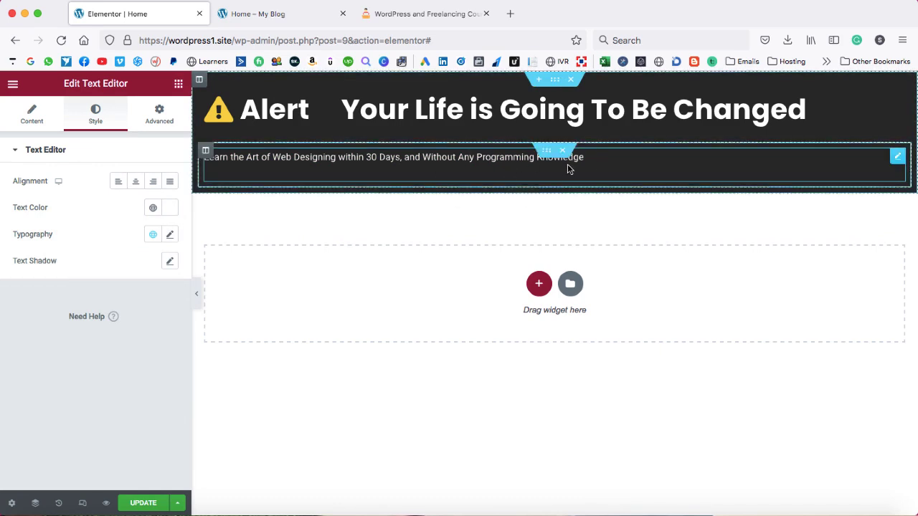
pyautogui.click(135, 183)
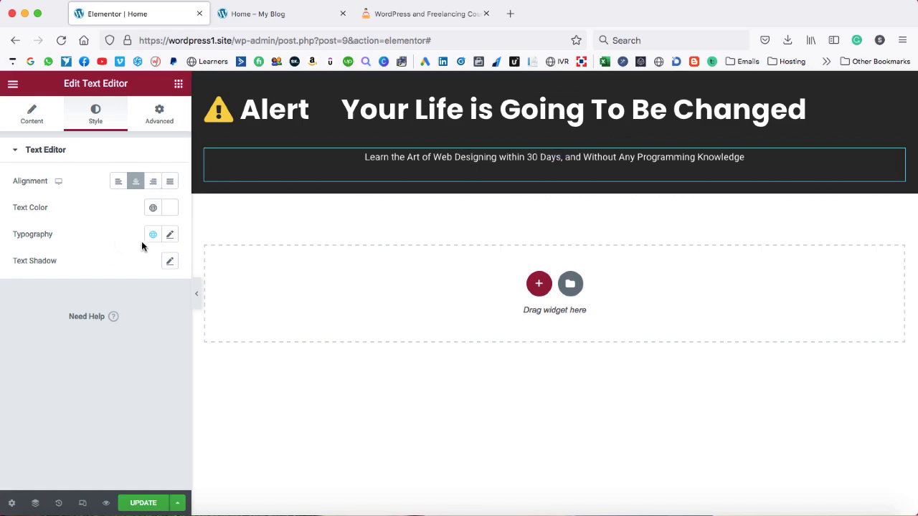
# Set the tagline's font weight to 500 in its typography settings.
pyautogui.click(169, 235)
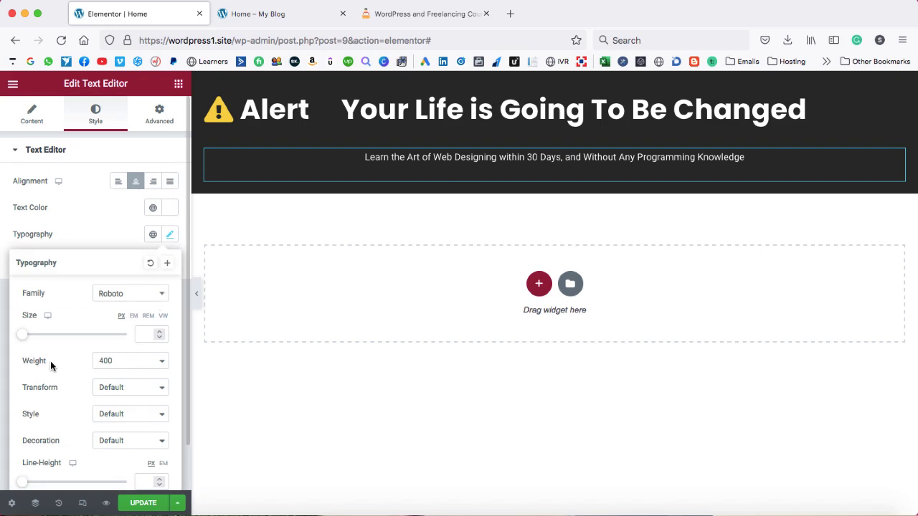
pyautogui.click(119, 363)
pyautogui.click(118, 372)
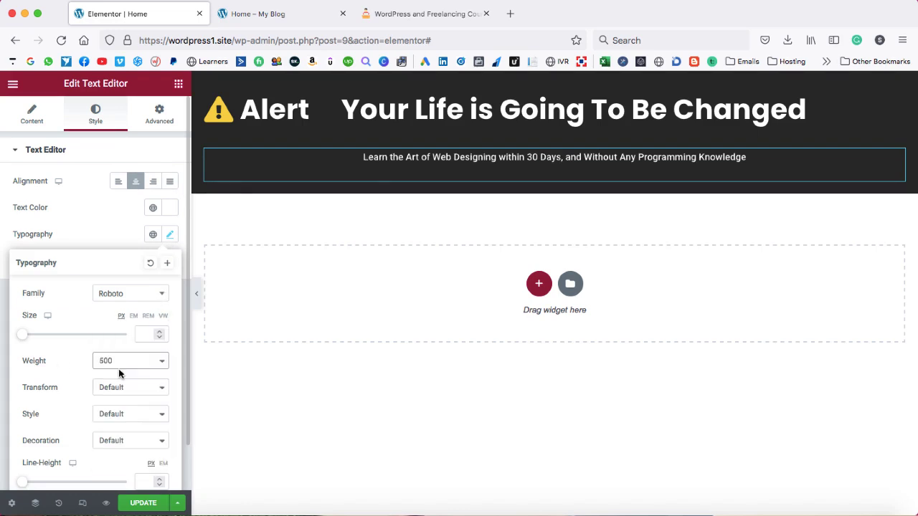
# Set the tagline's font size to 34 px and its line height to 40 px.
pyautogui.moveTo(159, 334); pyautogui.dragTo(159, 334)
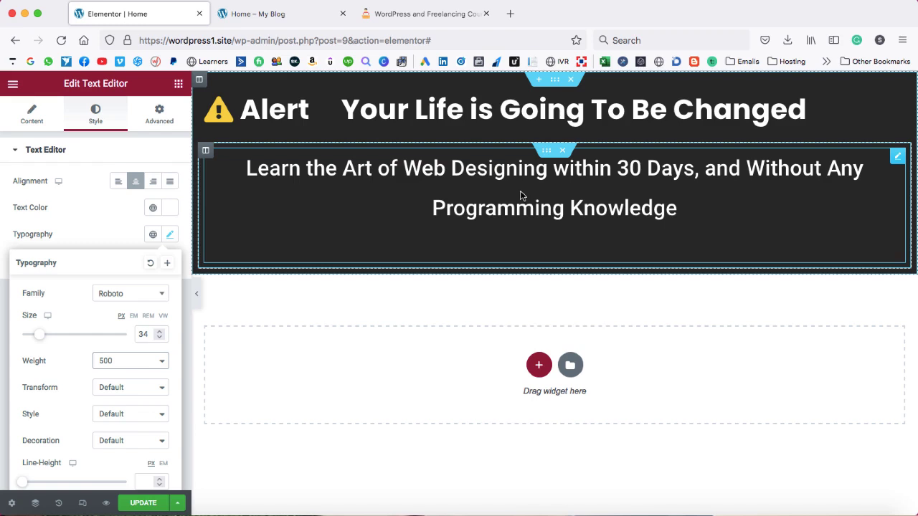
pyautogui.scroll(-1, 121, 300)
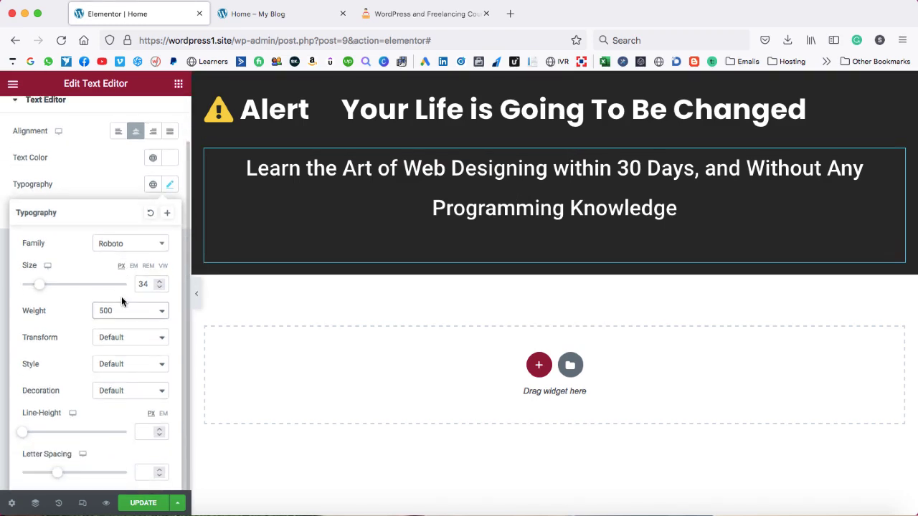
pyautogui.click(160, 432)
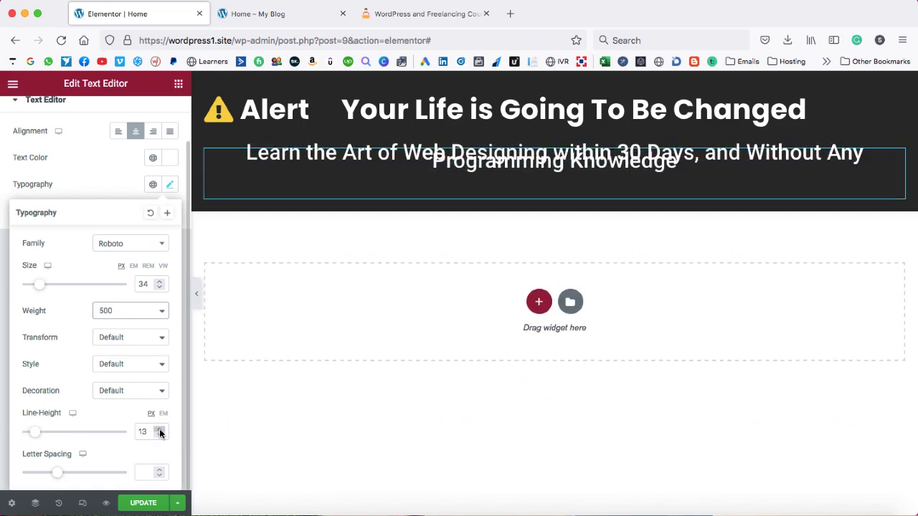
pyautogui.moveTo(159, 433); pyautogui.dragTo(159, 432)
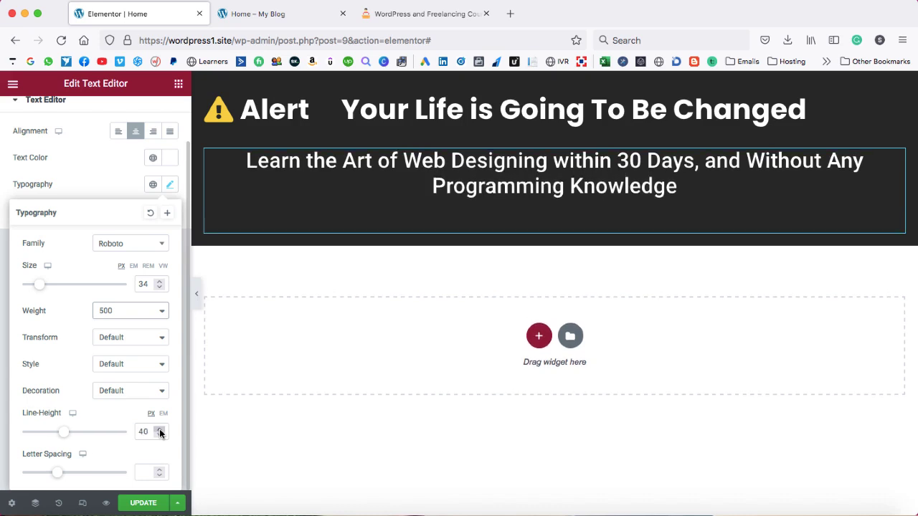
# Check the tagline on the reference course page, then color the words "within 30 Days" yellow (#FFFF00) in the Elementor tagline.
pyautogui.click(413, 15)
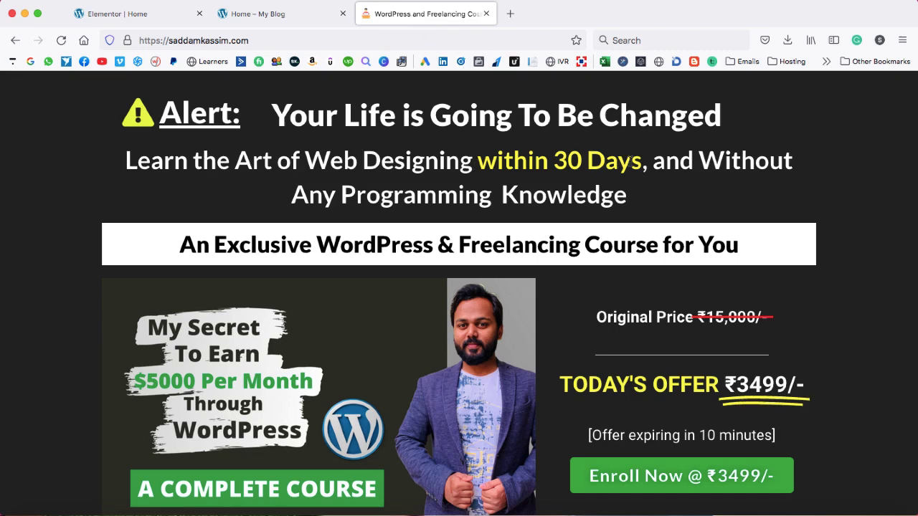
pyautogui.click(162, 20)
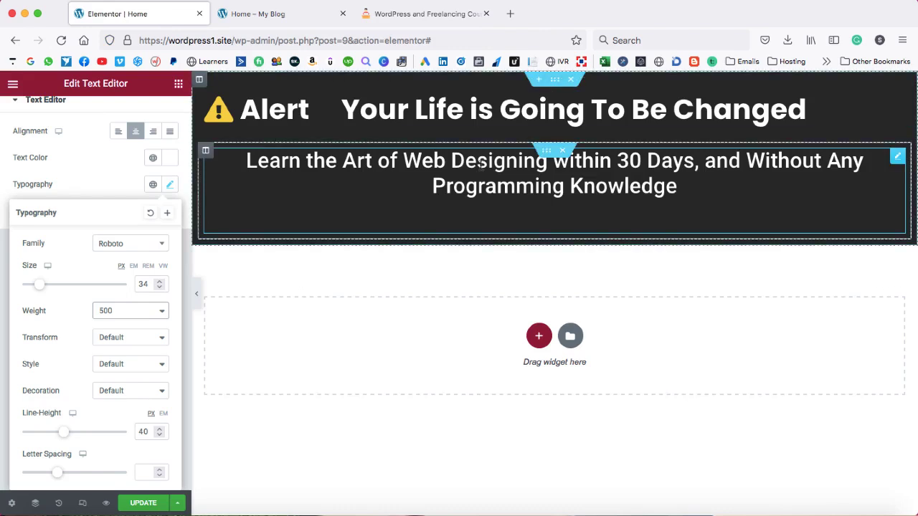
pyautogui.scroll(2, 109, 151)
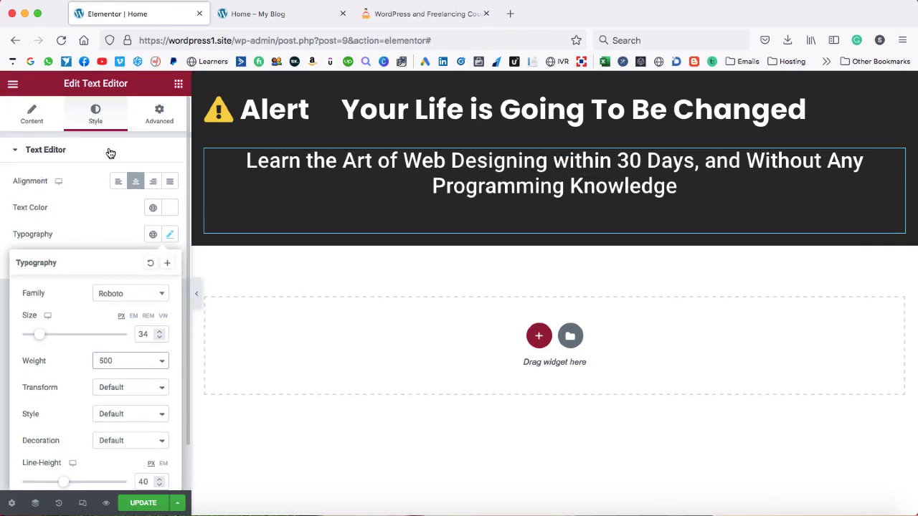
pyautogui.click(32, 115)
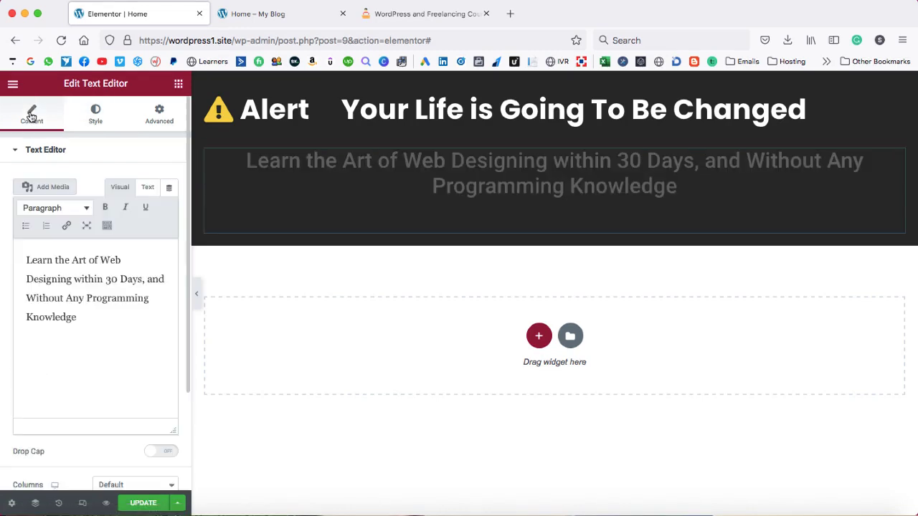
pyautogui.click(105, 227)
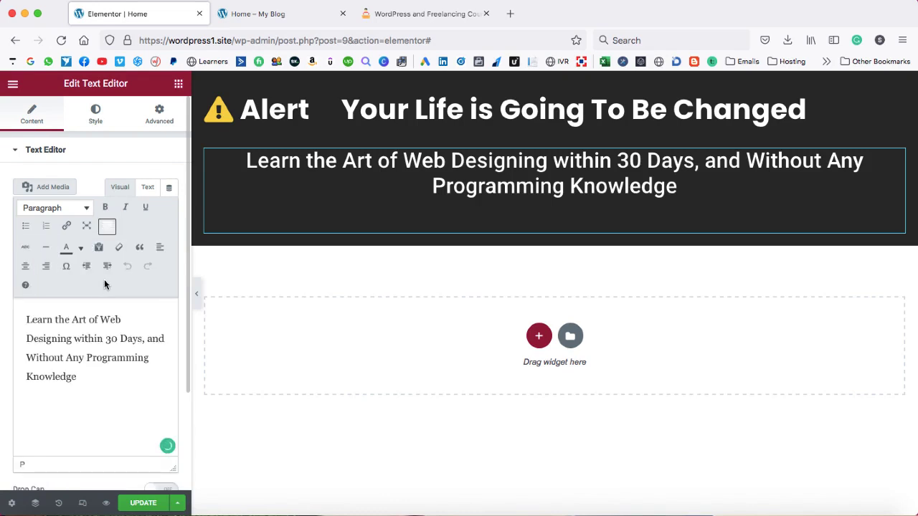
pyautogui.moveTo(75, 341); pyautogui.dragTo(141, 341)
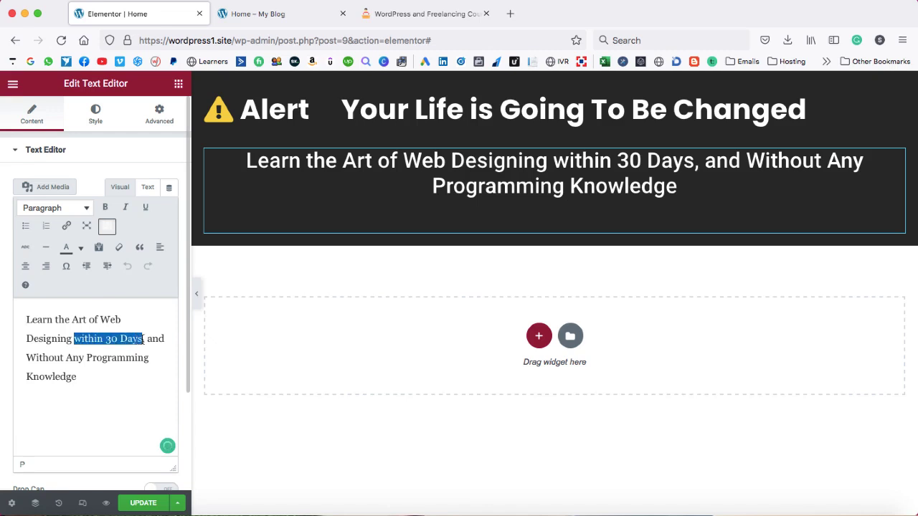
pyautogui.click(81, 249)
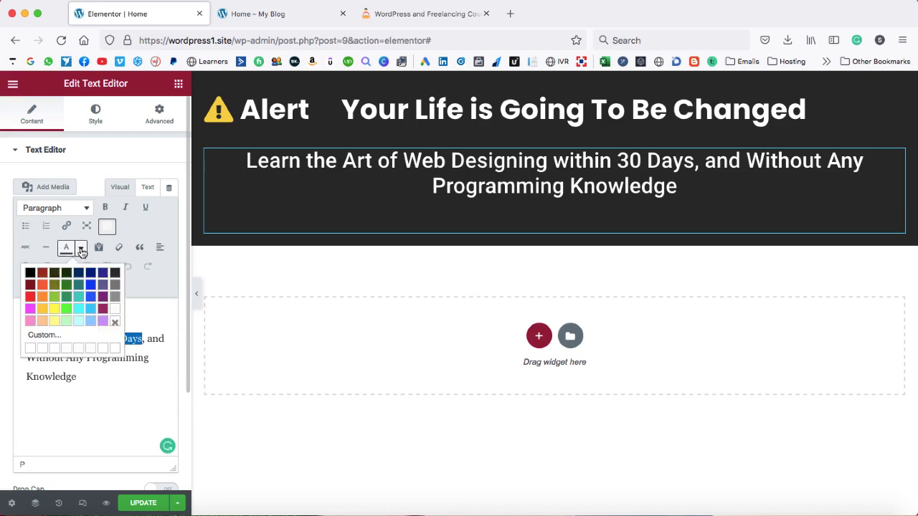
pyautogui.click(54, 313)
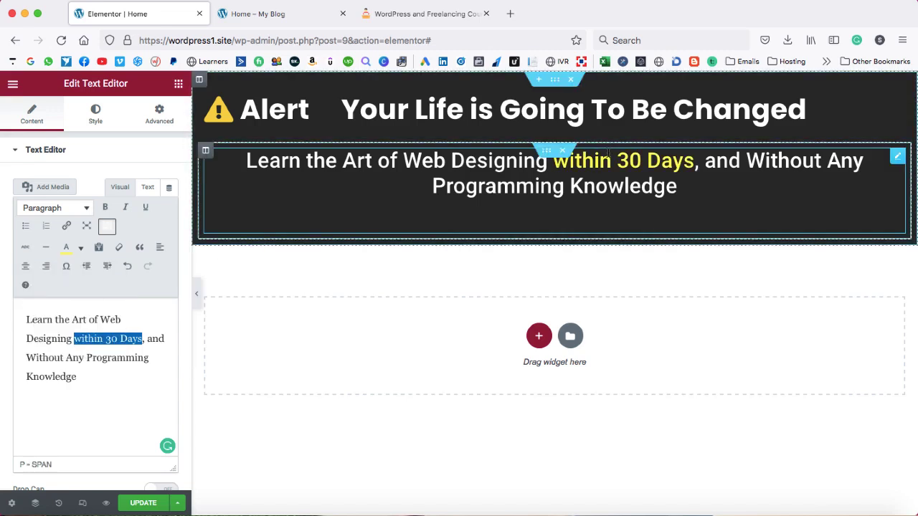
# Update the page, reload the live Home page and compare it with the reference course page.
pyautogui.click(145, 503)
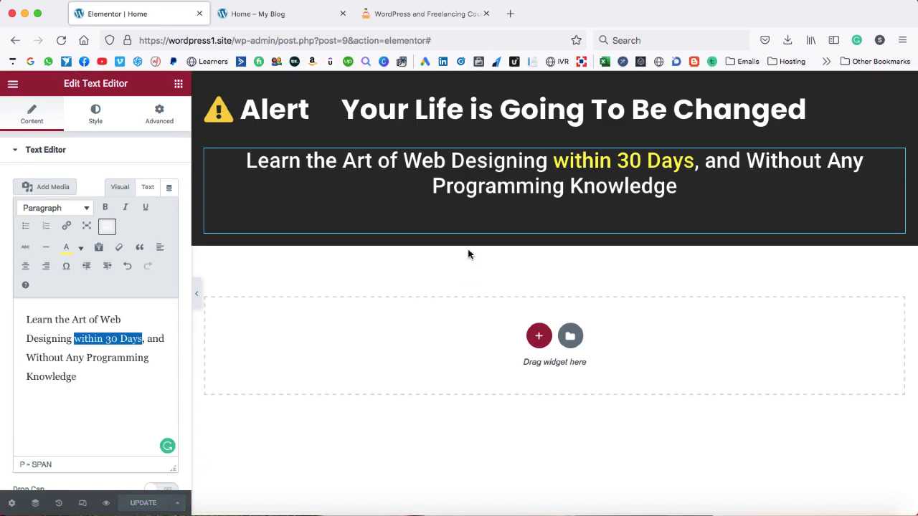
pyautogui.click(276, 16)
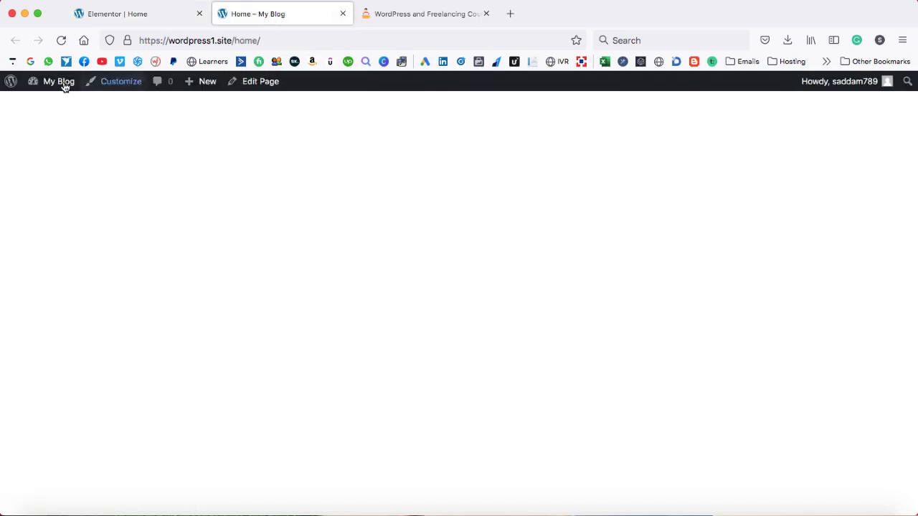
pyautogui.click(61, 41)
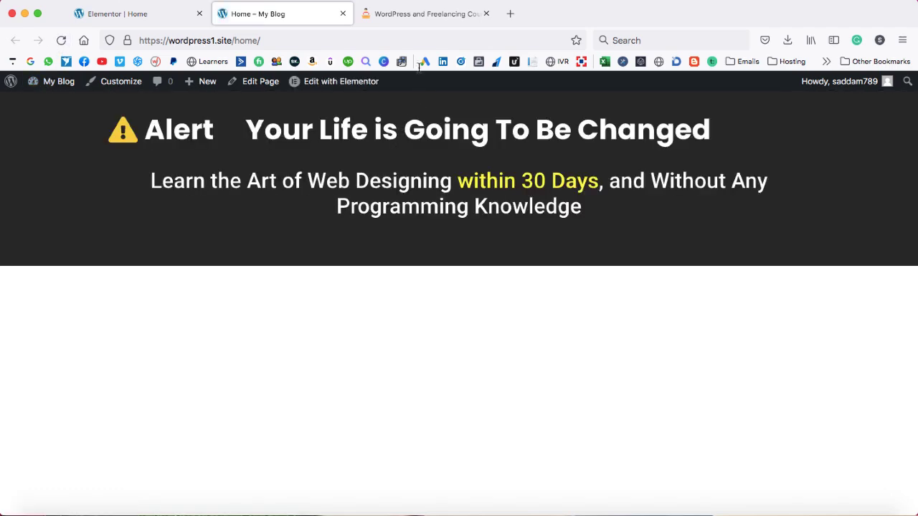
pyautogui.click(410, 21)
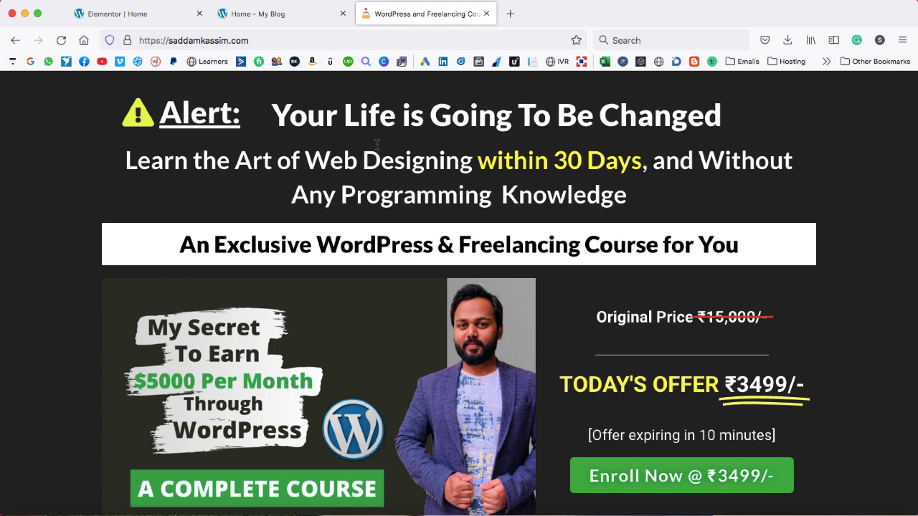
pyautogui.click(252, 16)
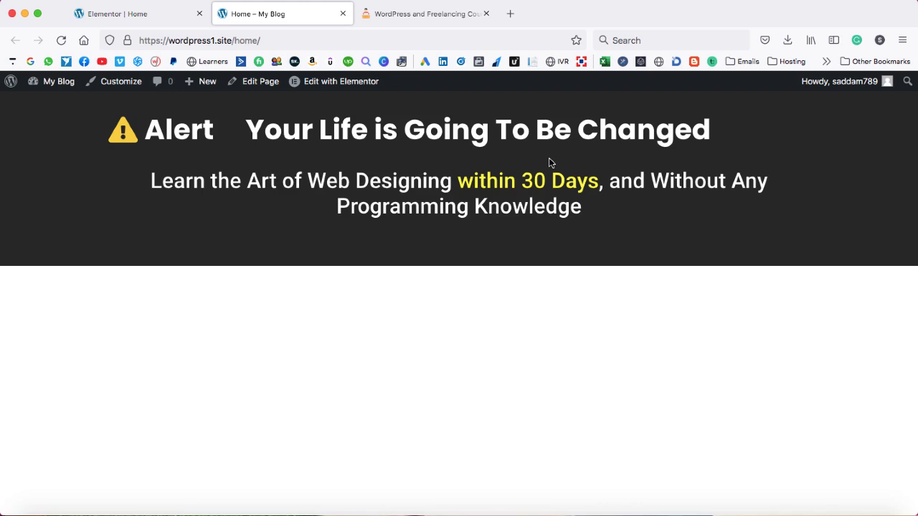
# Copy the line "An Exclusive WordPress & Freelancing Course for You" from the reference course page.
pyautogui.hotkey('ctrl', 'Tab')
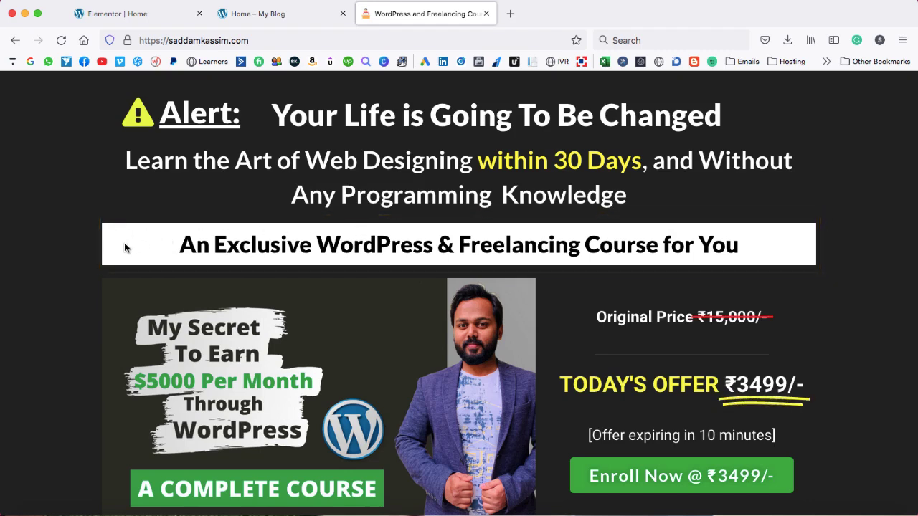
pyautogui.moveTo(179, 245); pyautogui.dragTo(751, 237)
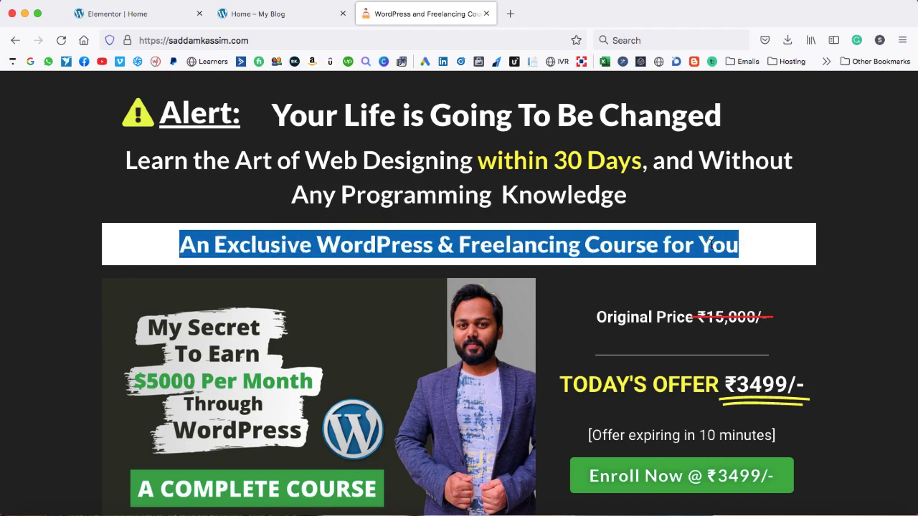
pyautogui.rightClick(710, 243)
pyautogui.click(721, 247)
pyautogui.click(685, 245)
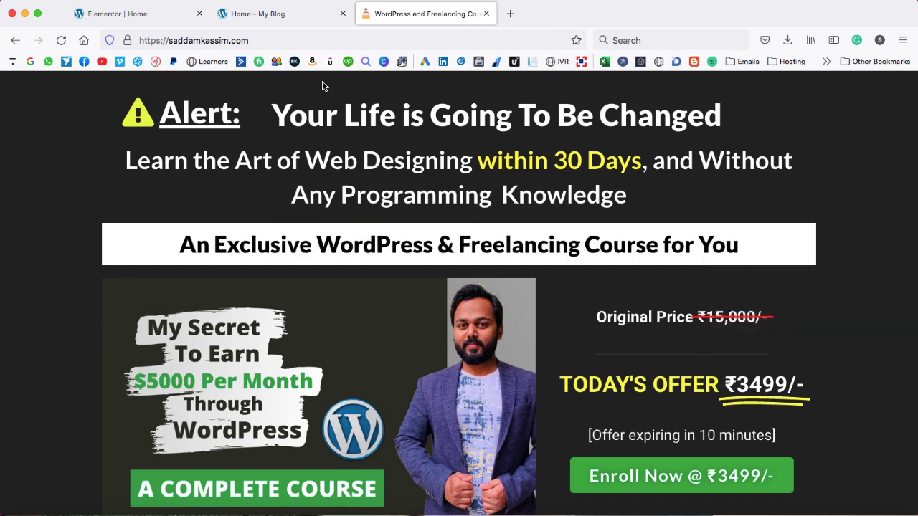
# Back in the Elementor editor, duplicate the inner section that holds the tagline.
pyautogui.click(127, 13)
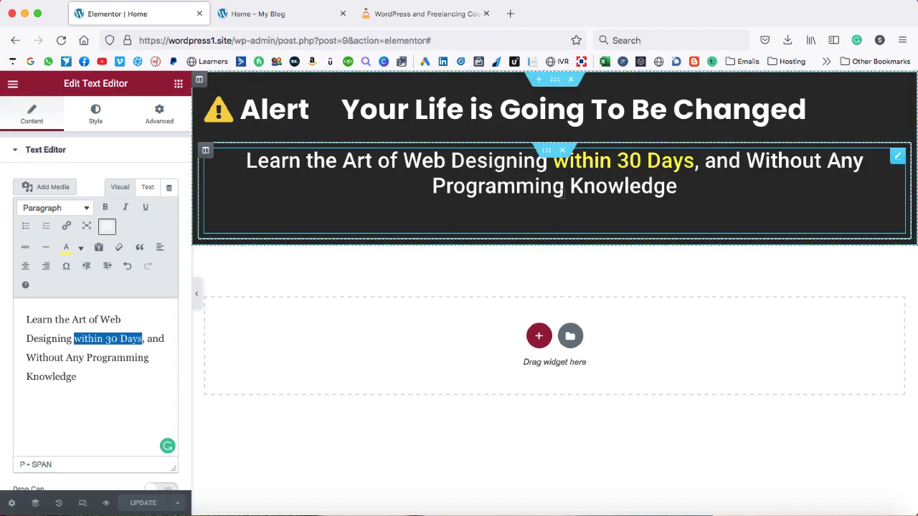
pyautogui.rightClick(547, 152)
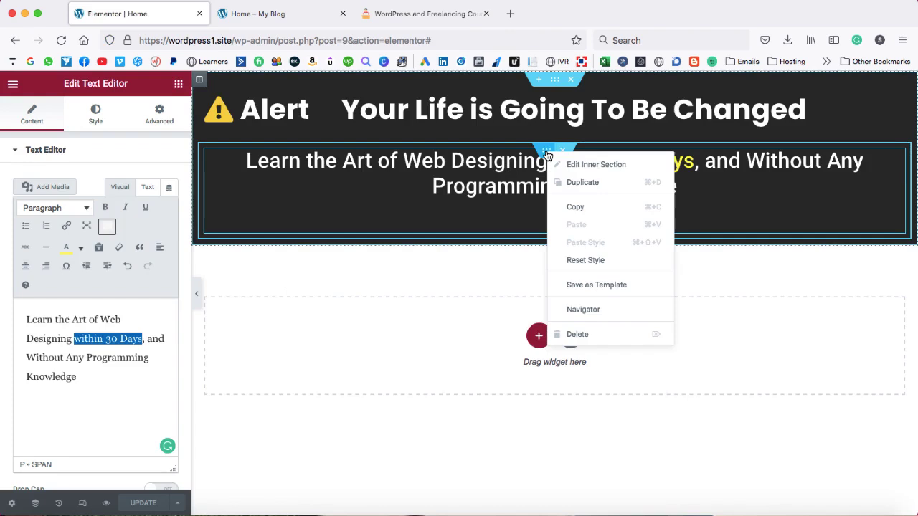
pyautogui.click(581, 182)
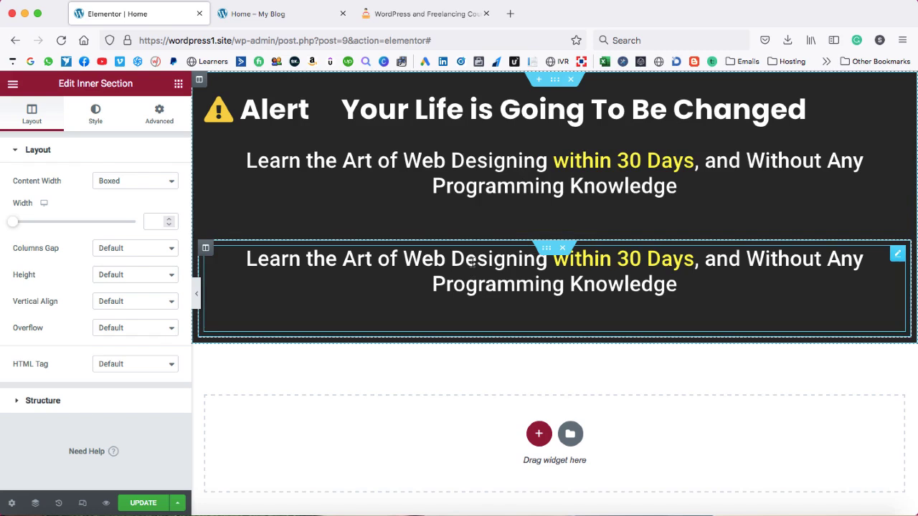
# Replace the duplicated tagline's content, including its color markup, with the copied text "An Exclusive WordPress & Freelancing Course for You".
pyautogui.rightClick(897, 258)
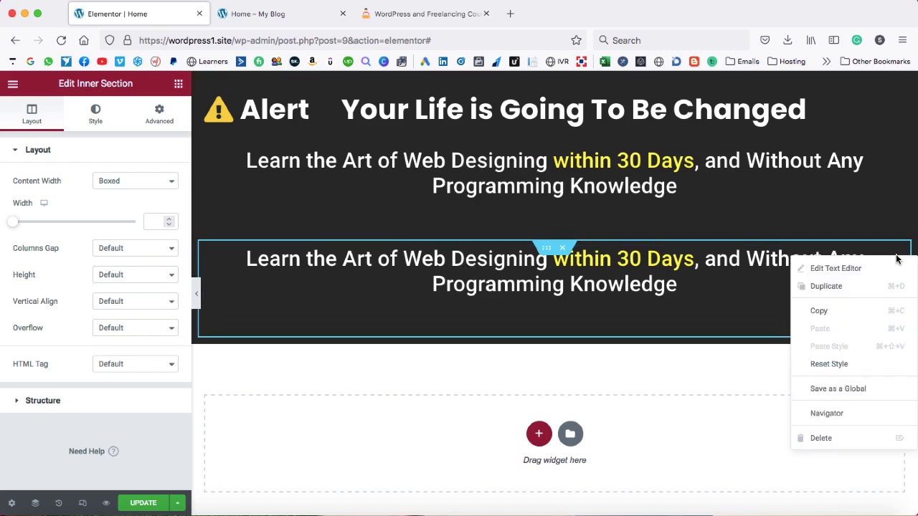
pyautogui.click(830, 274)
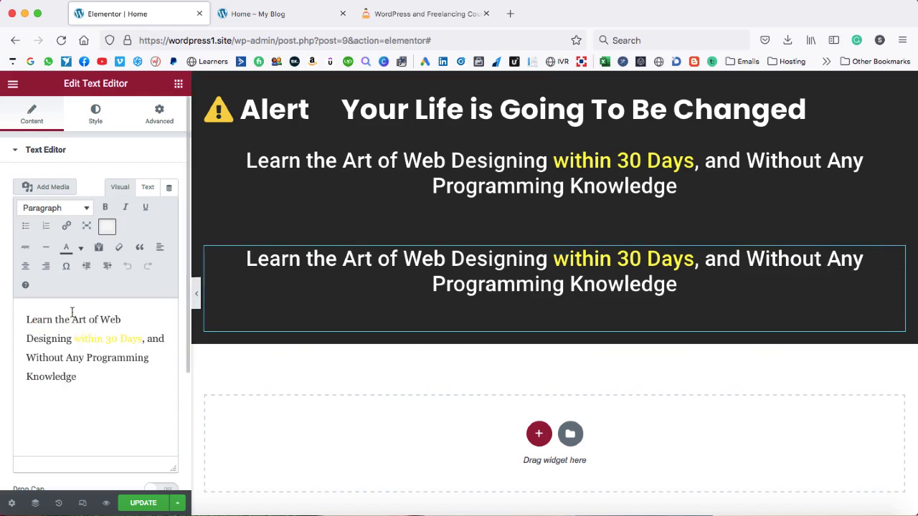
pyautogui.click(147, 187)
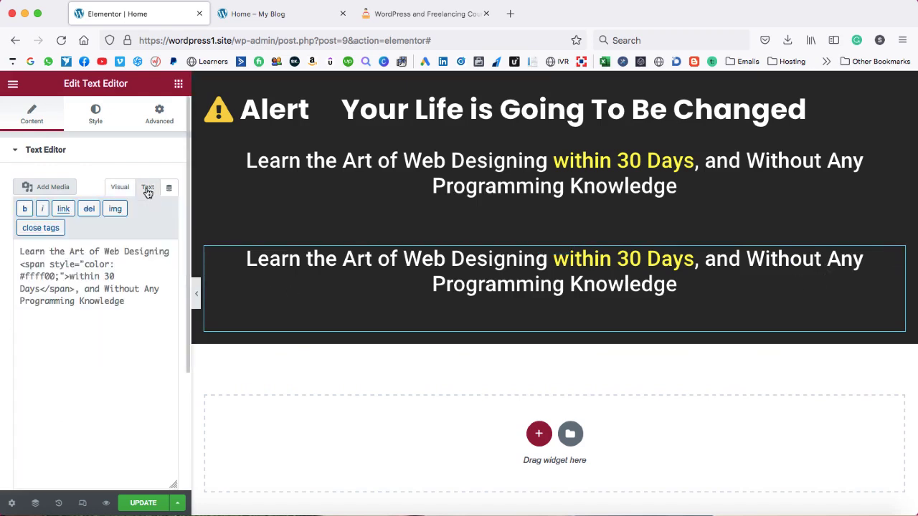
pyautogui.moveTo(132, 307); pyautogui.dragTo(16, 248)
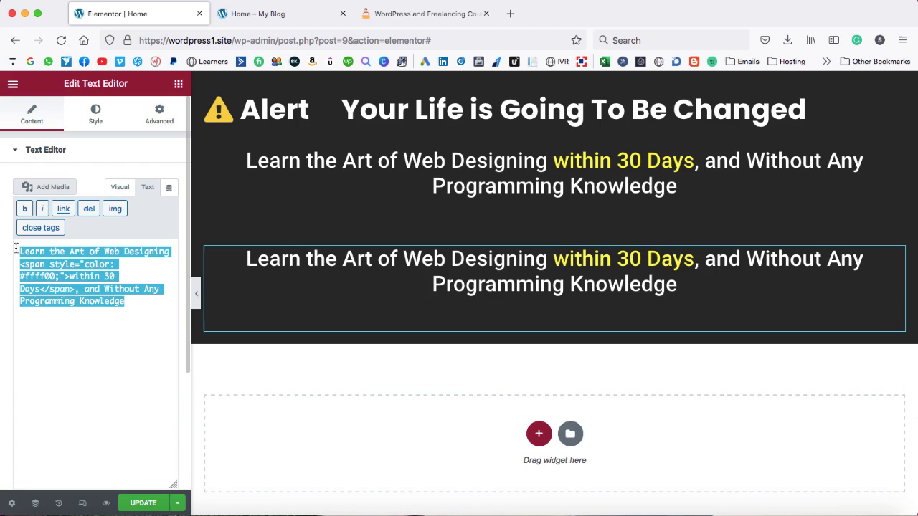
pyautogui.press('BackSpace')
pyautogui.rightClick(51, 253)
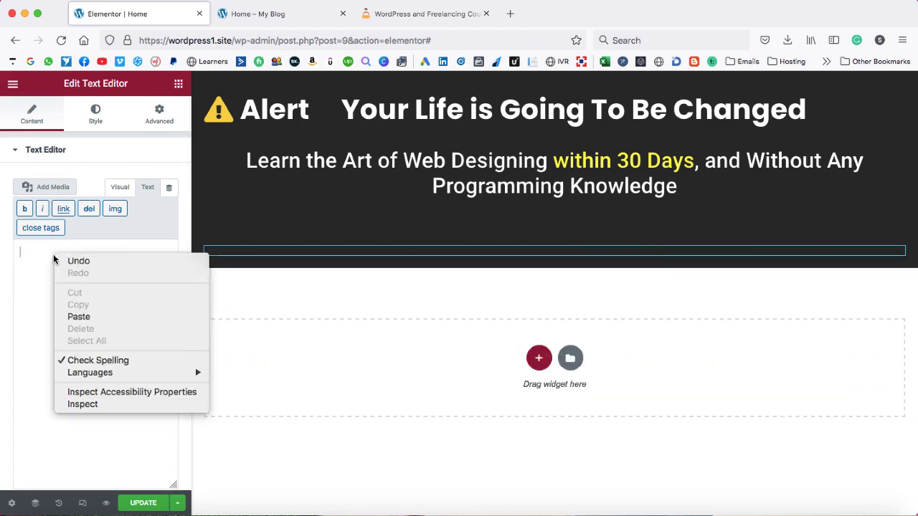
pyautogui.click(75, 315)
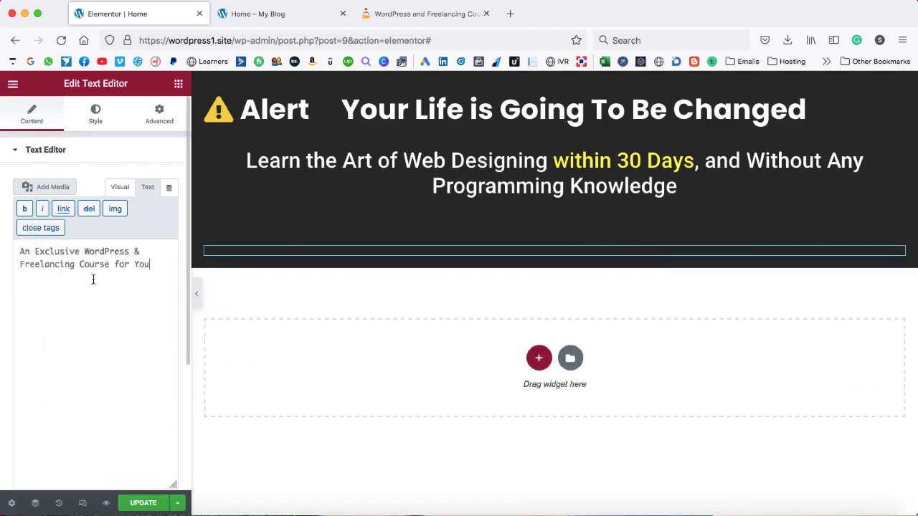
pyautogui.click(120, 187)
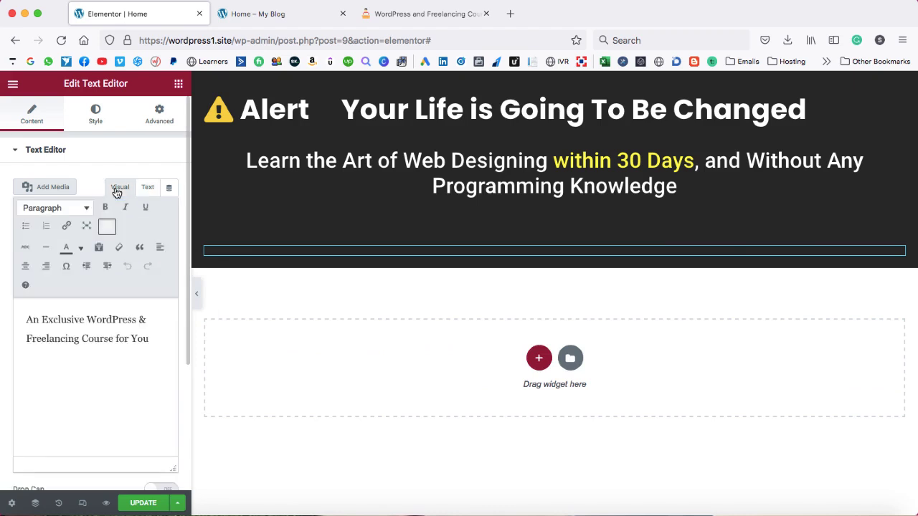
pyautogui.click(95, 116)
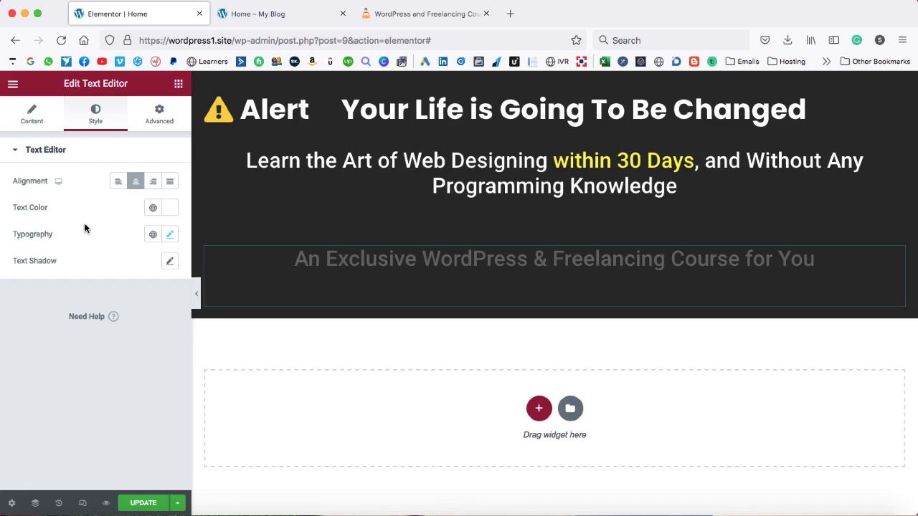
pyautogui.click(166, 208)
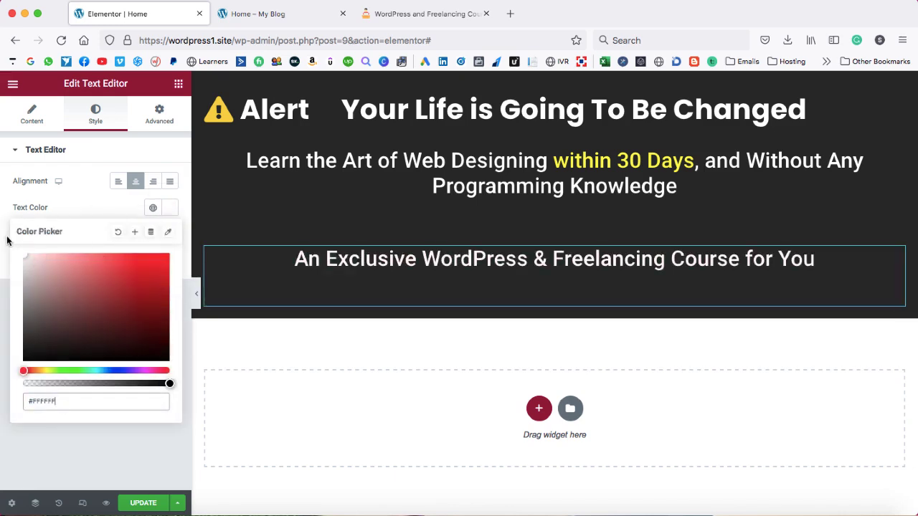
pyautogui.click(66, 200)
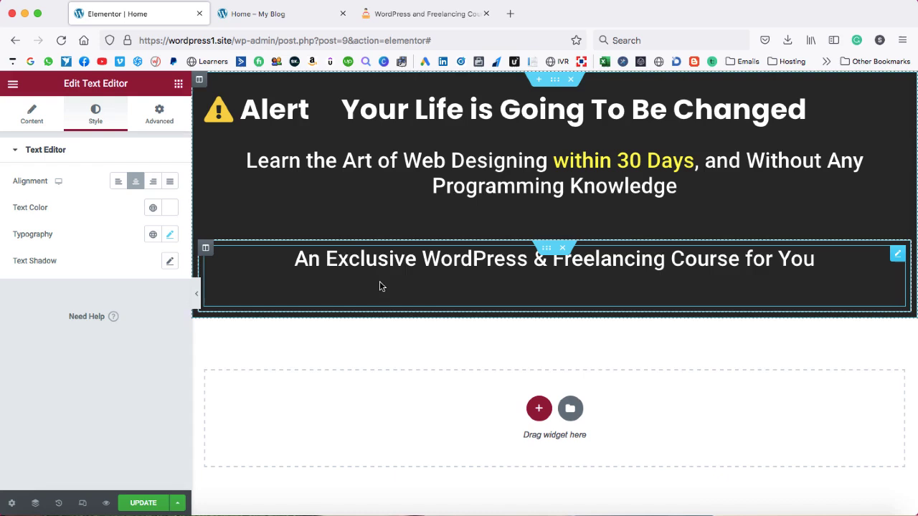
# Give the inner section holding "An Exclusive WordPress & Freelancing Course for You" a classic white background.
pyautogui.rightClick(546, 251)
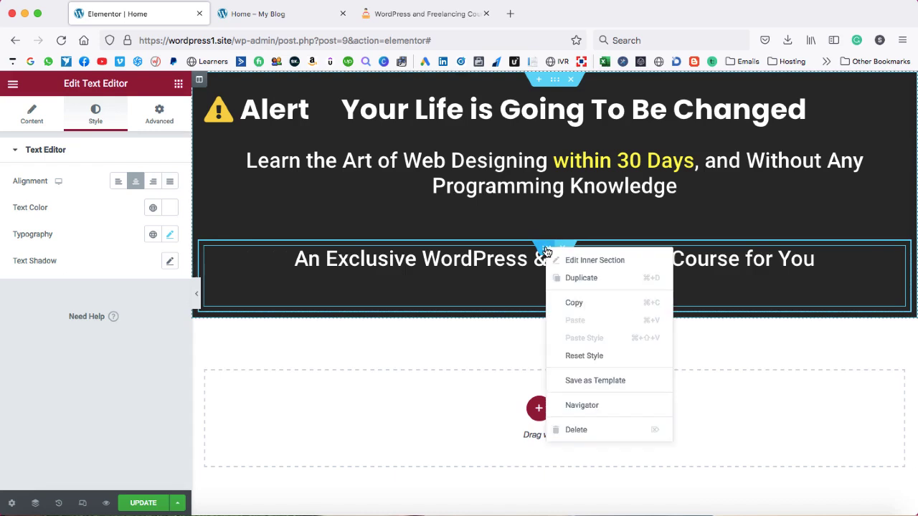
pyautogui.click(565, 260)
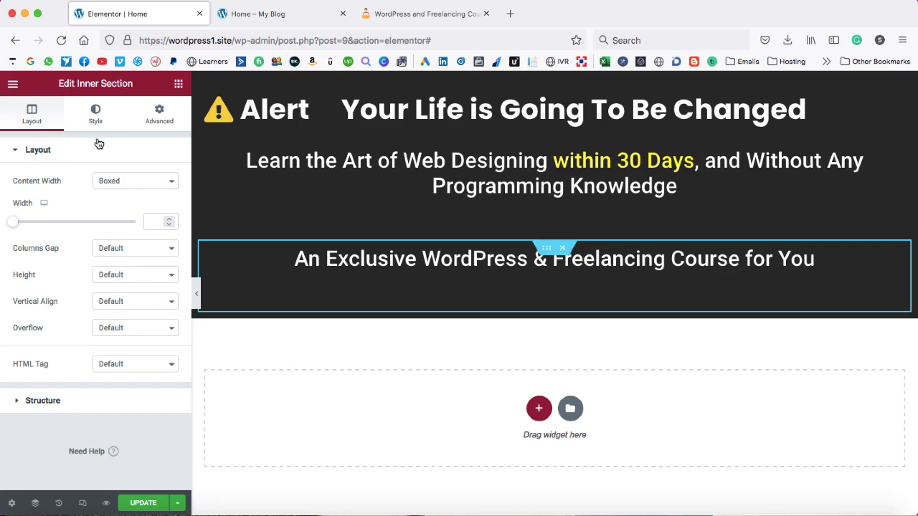
pyautogui.click(95, 115)
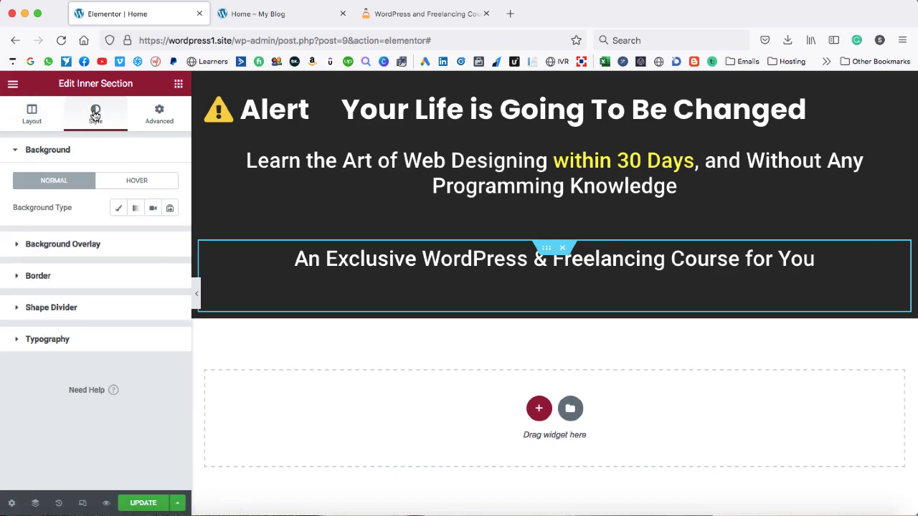
pyautogui.click(118, 208)
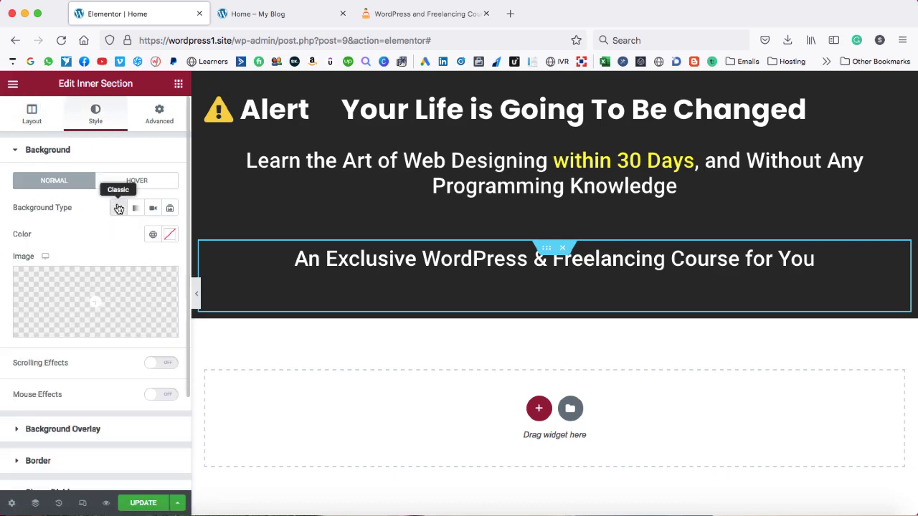
pyautogui.click(170, 234)
pyautogui.click(23, 280)
pyautogui.moveTo(20, 273); pyautogui.dragTo(12, 266)
pyautogui.click(62, 237)
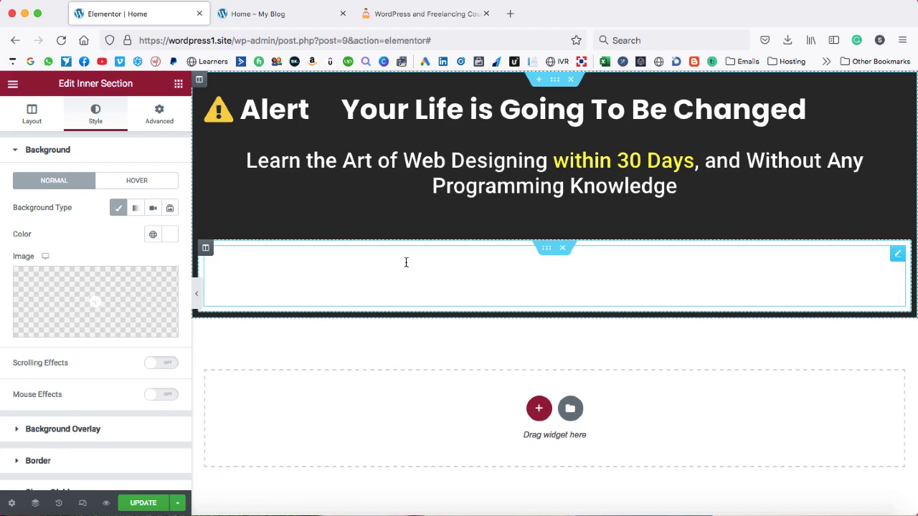
# Set the text color of the "An Exclusive WordPress & Freelancing Course for You" text to black, #000000.
pyautogui.rightClick(896, 255)
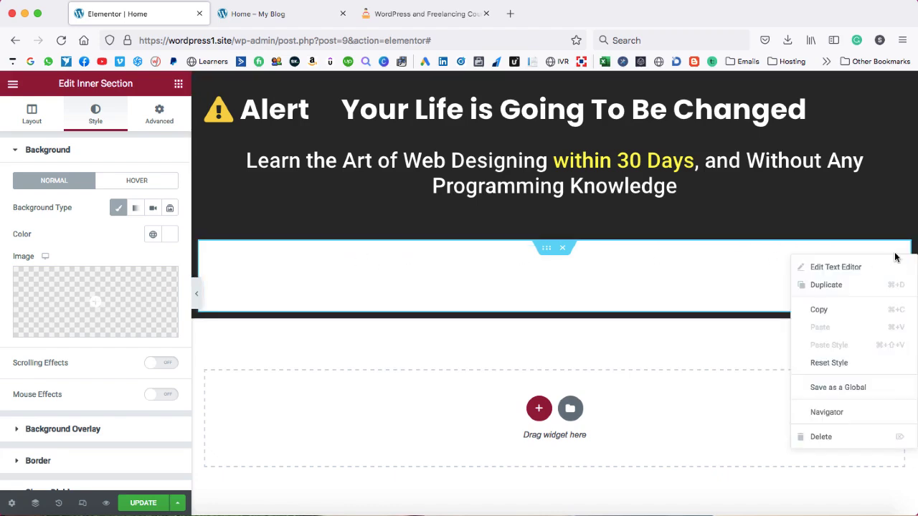
pyautogui.click(833, 267)
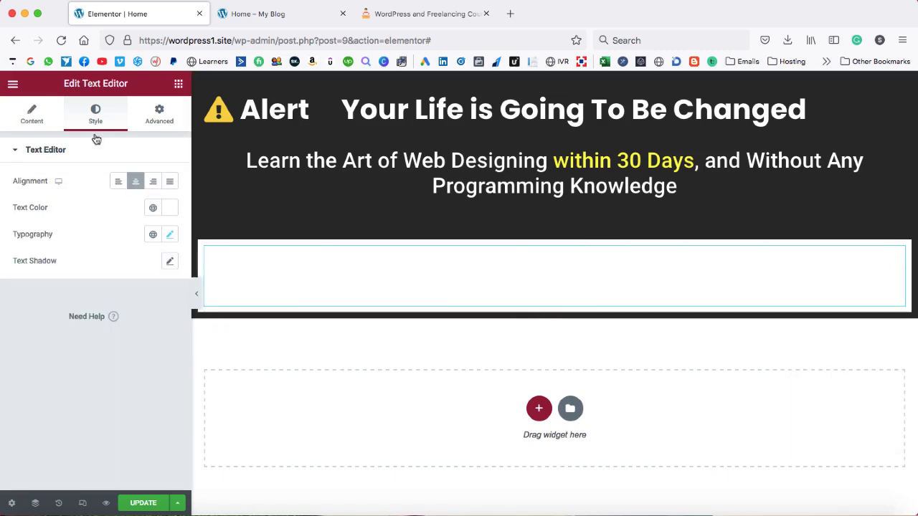
pyautogui.click(169, 208)
pyautogui.moveTo(69, 287)
pyautogui.mouseDown()
pyautogui.moveTo(37, 324)
pyautogui.moveTo(14, 395)
pyautogui.mouseUp()
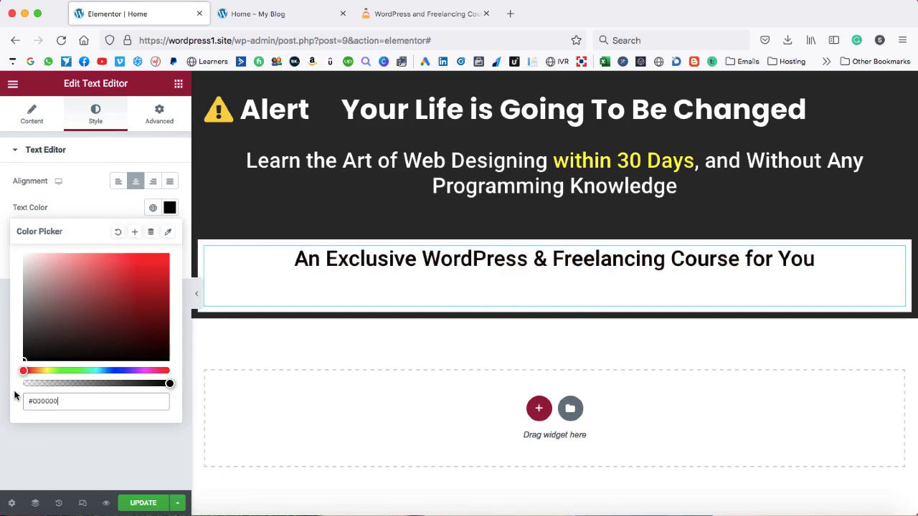
pyautogui.click(76, 208)
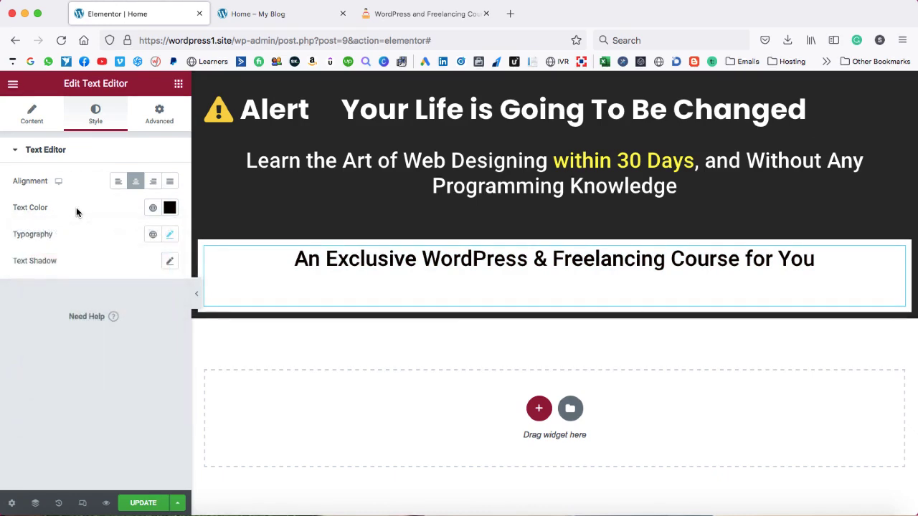
# Set the font weight of the "An Exclusive WordPress & Freelancing Course for You" text to 600.
pyautogui.click(169, 235)
pyautogui.click(145, 360)
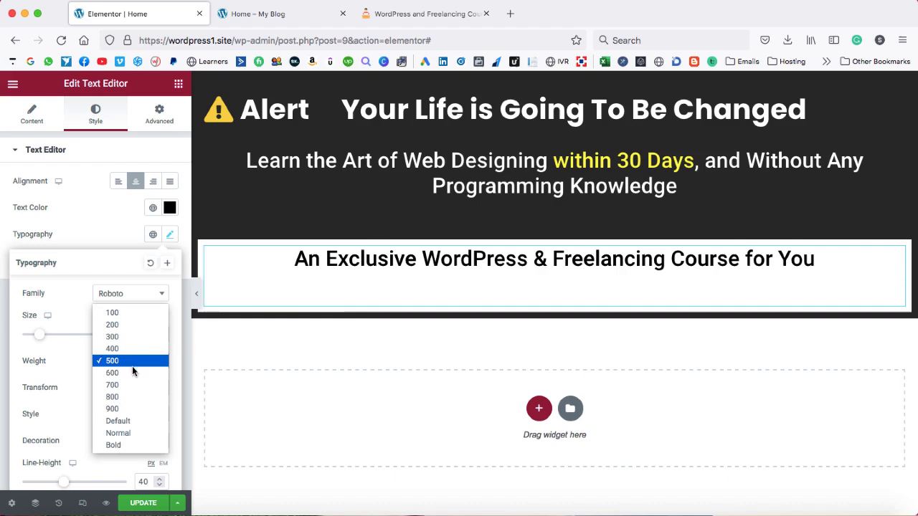
pyautogui.click(130, 373)
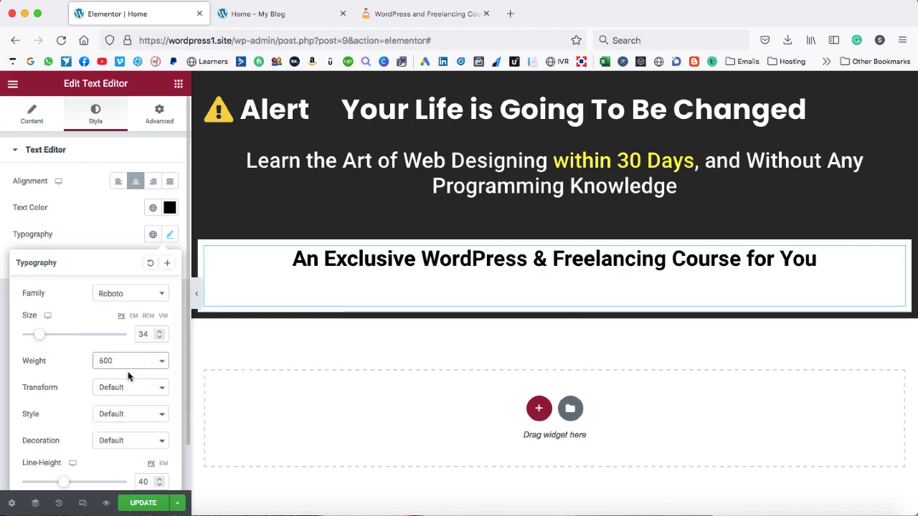
pyautogui.click(110, 198)
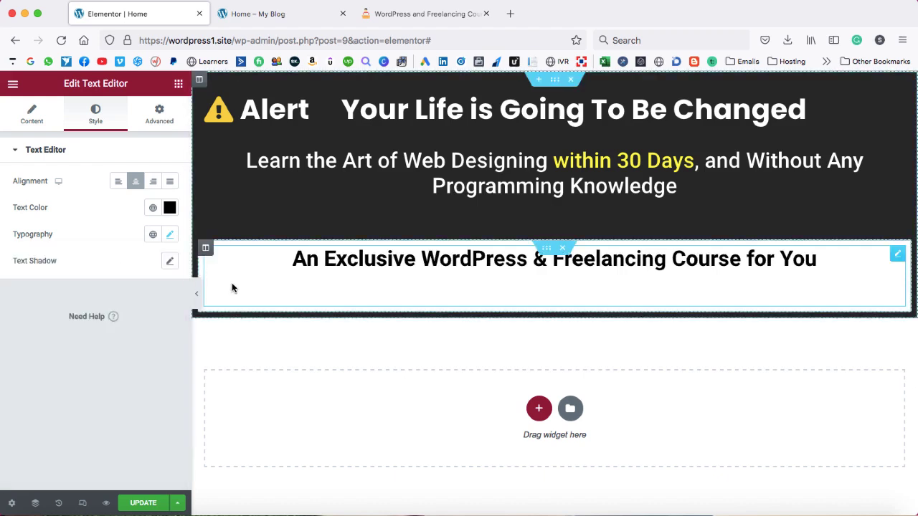
# Set the vertical alignment of the column in the white inner section to Middle.
pyautogui.rightClick(206, 251)
pyautogui.click(219, 261)
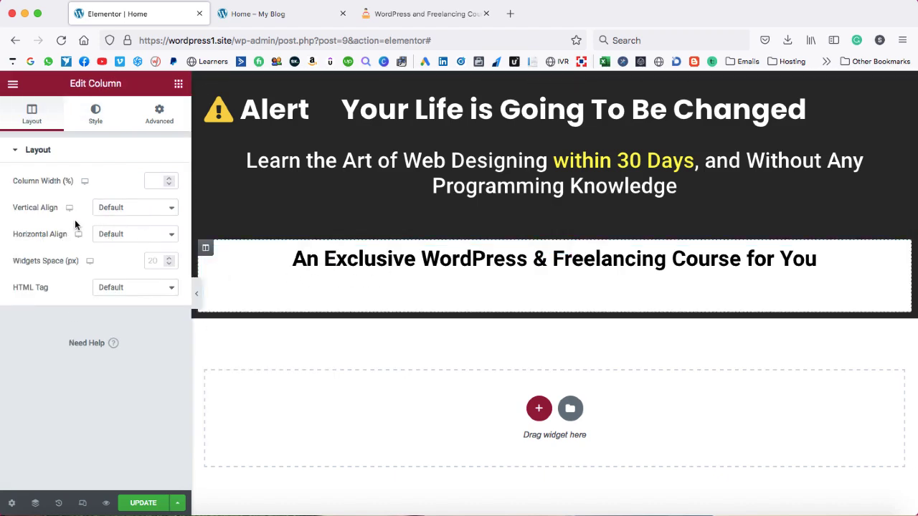
pyautogui.click(108, 210)
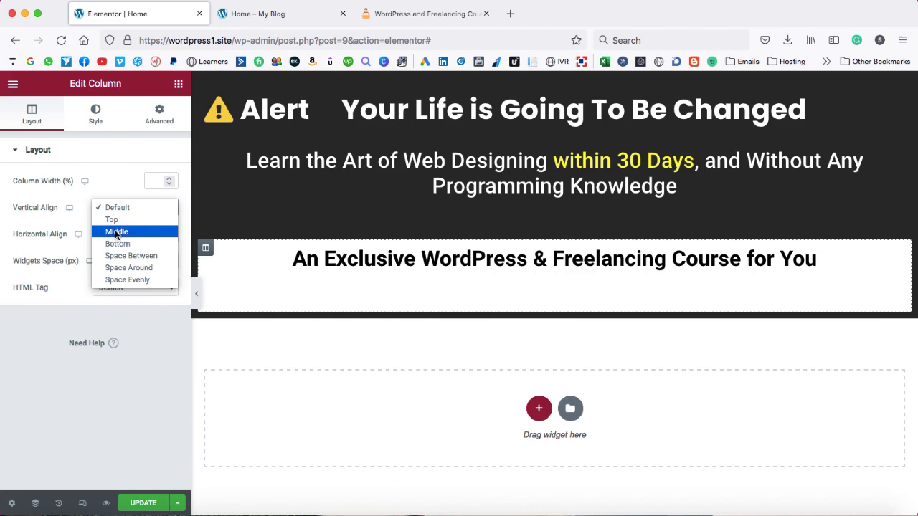
pyautogui.click(114, 233)
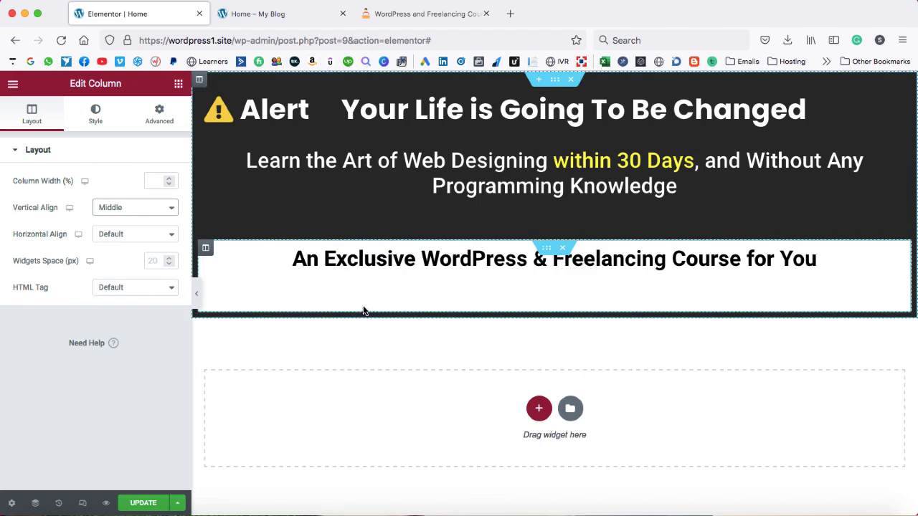
# Update the page and reload the live Home page to check the white course banner.
pyautogui.click(143, 503)
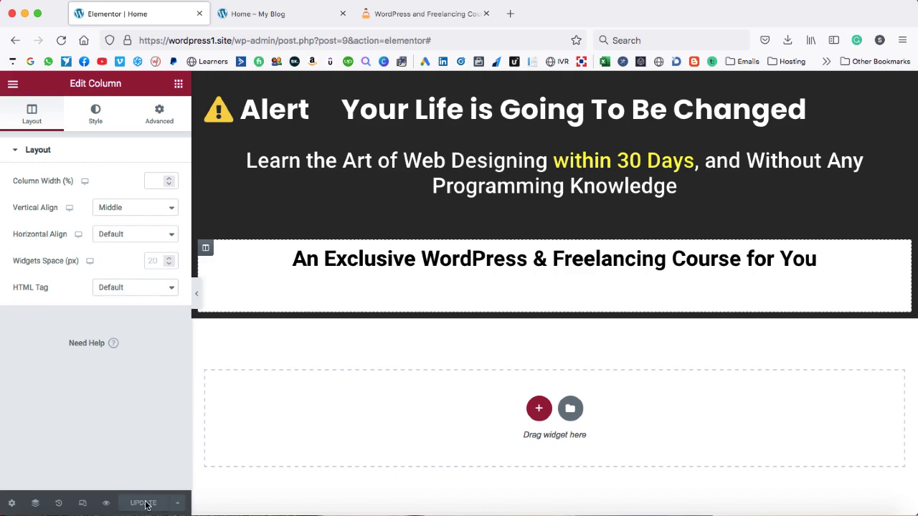
pyautogui.click(289, 16)
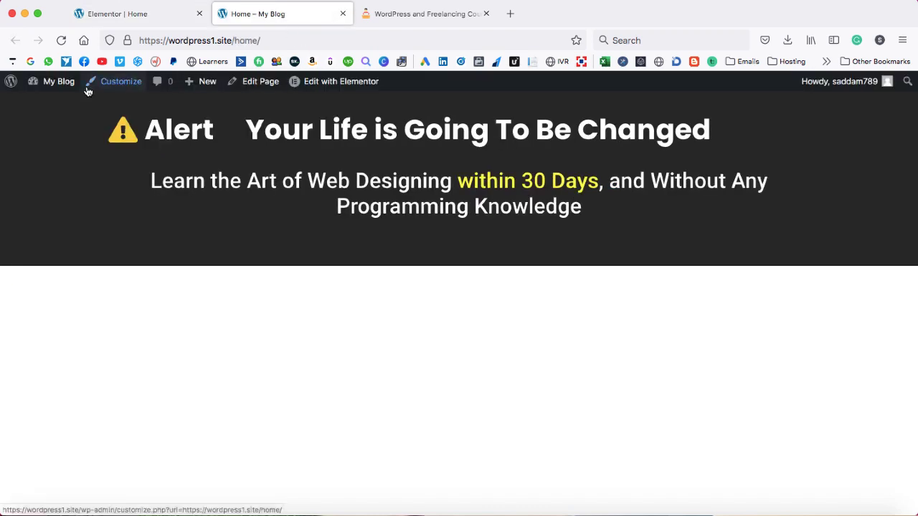
pyautogui.click(61, 40)
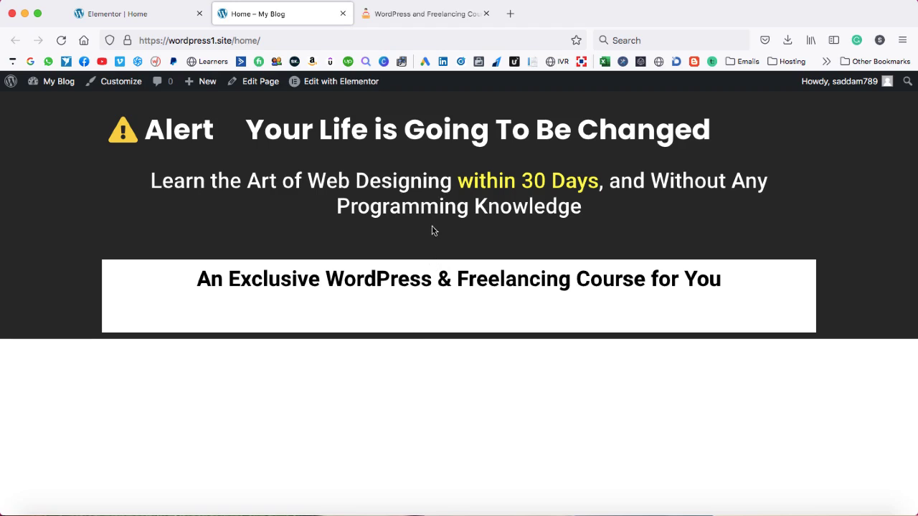
# Back in the Elementor editor, open the white inner section's margin and padding settings.
pyautogui.rightClick(546, 252)
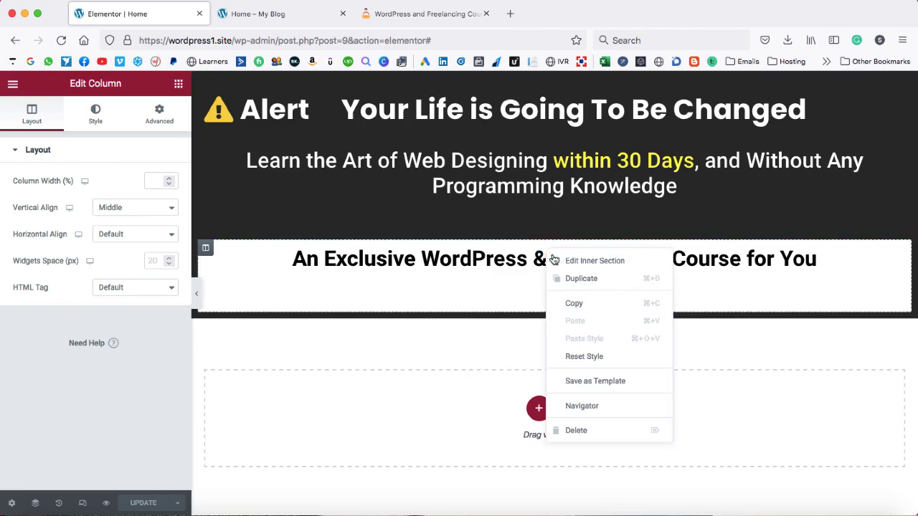
pyautogui.click(559, 262)
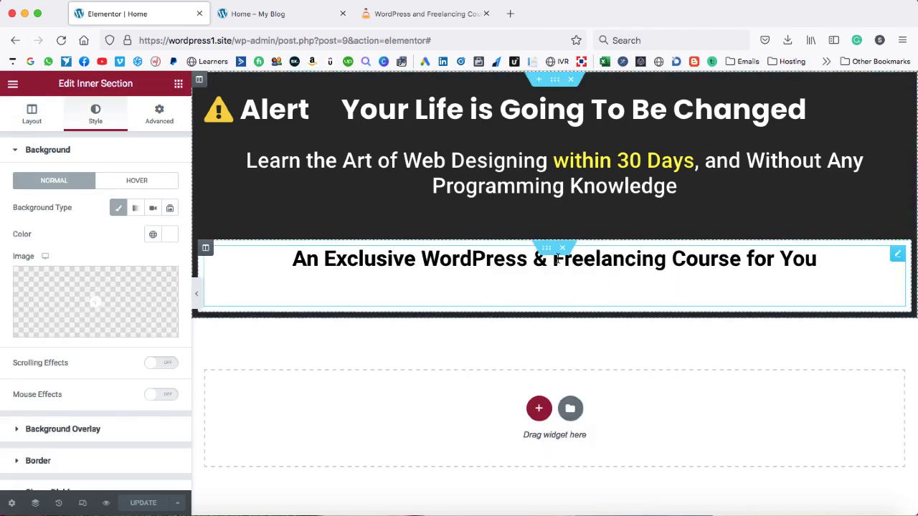
pyautogui.click(144, 113)
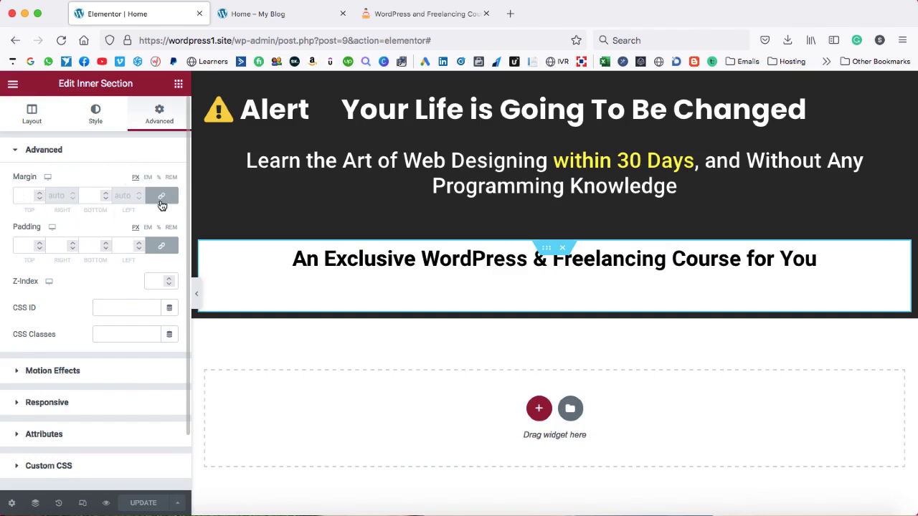
pyautogui.click(39, 192)
pyautogui.click(39, 192)
pyautogui.click(39, 192)
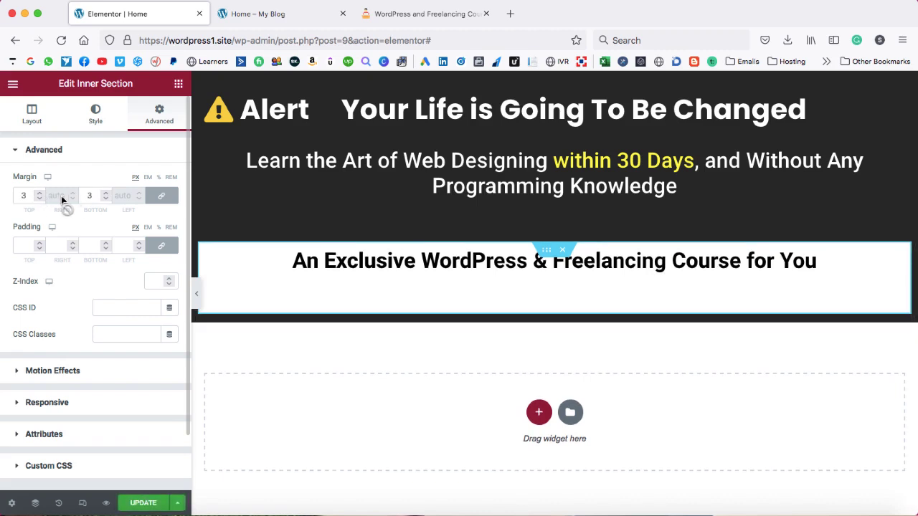
pyautogui.doubleClick(86, 197)
pyautogui.press('BackSpace')
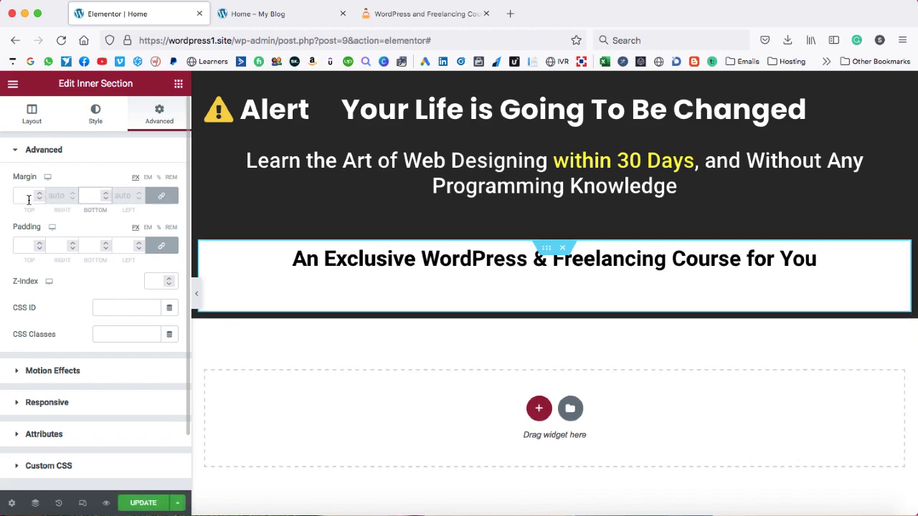
# Unlink the white inner section's margin values and set its top margin to -44 px.
pyautogui.click(162, 198)
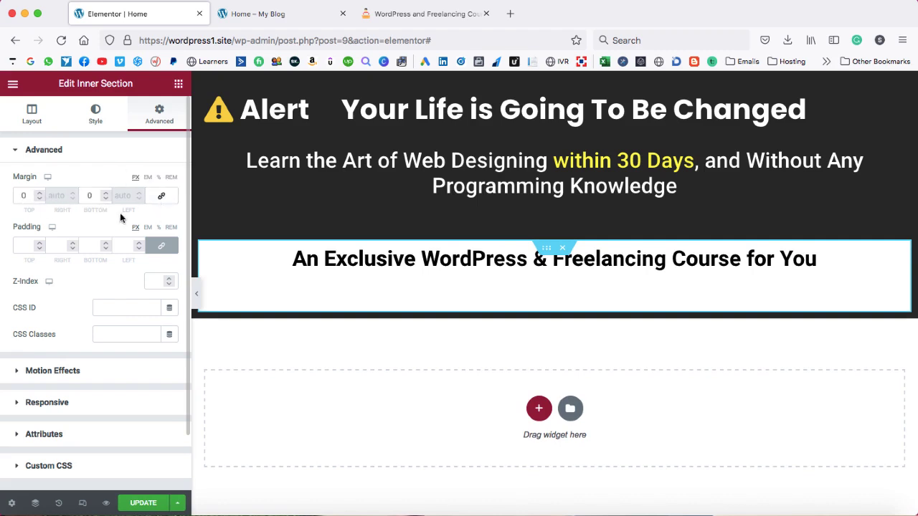
pyautogui.moveTo(39, 193); pyautogui.dragTo(38, 198)
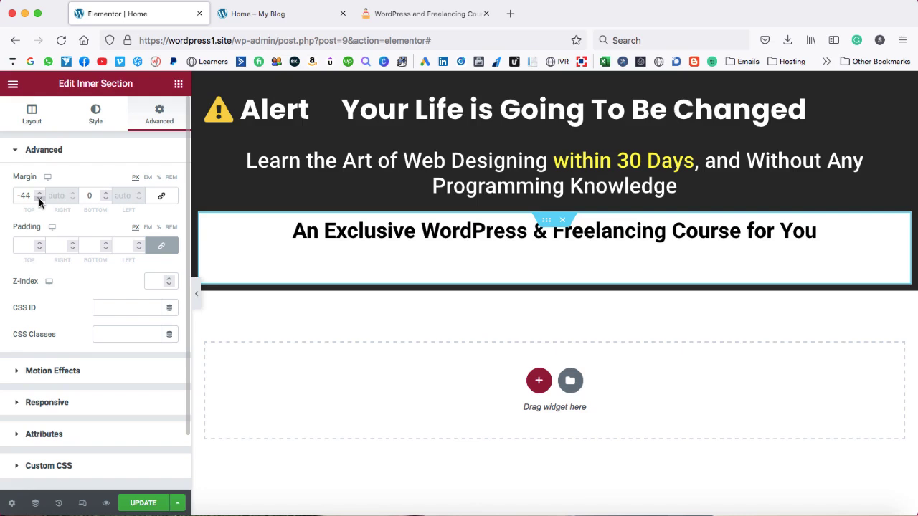
# Update the page and reload the live Home page to check the banner's reduced top spacing.
pyautogui.click(144, 503)
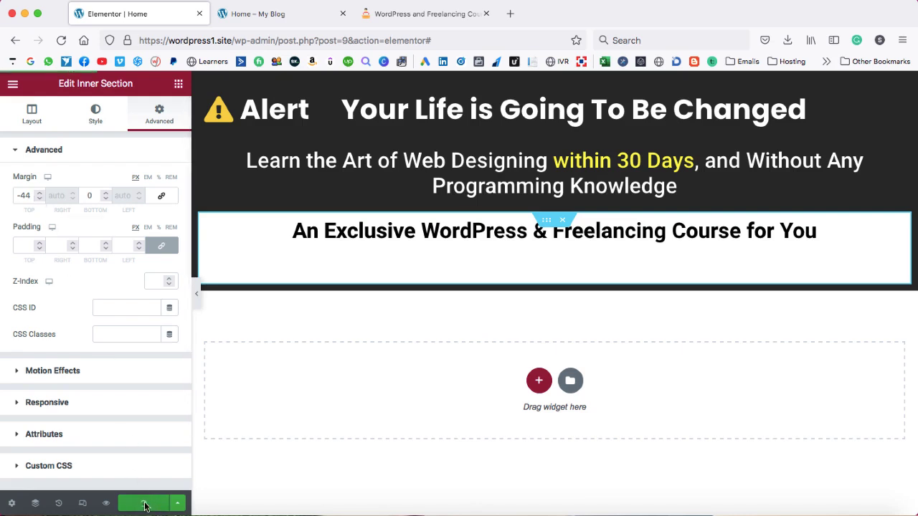
pyautogui.click(262, 20)
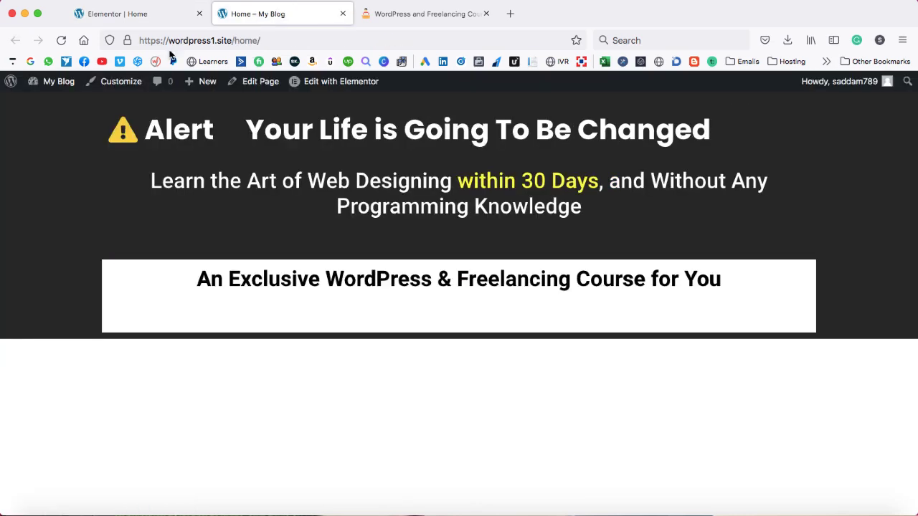
pyautogui.click(61, 40)
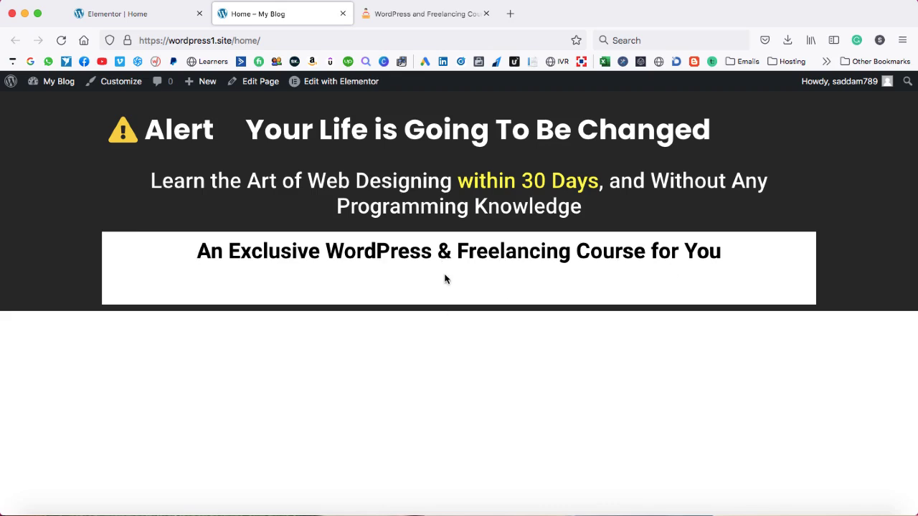
# Back in the Elementor editor, clear the custom line height of the "An Exclusive WordPress & Freelancing Course for You" text.
pyautogui.click(154, 14)
pyautogui.click(349, 122)
pyautogui.click(398, 161)
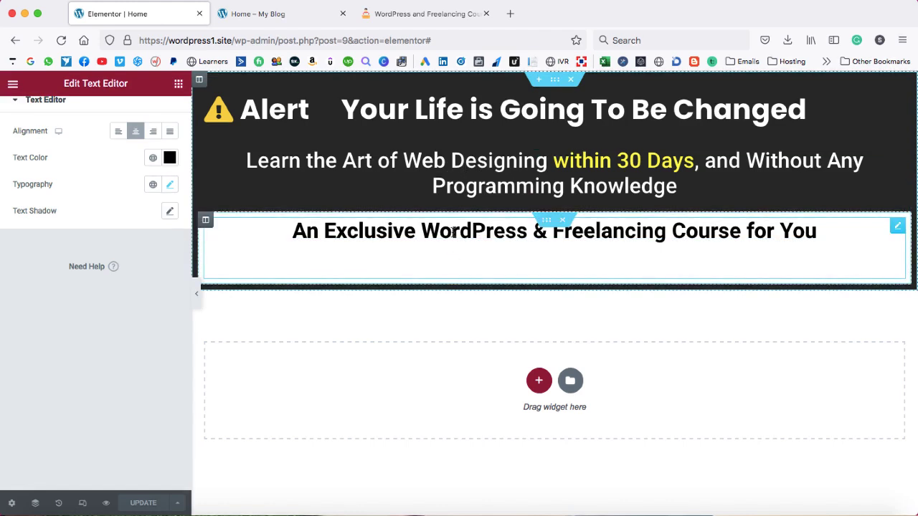
pyautogui.rightClick(897, 227)
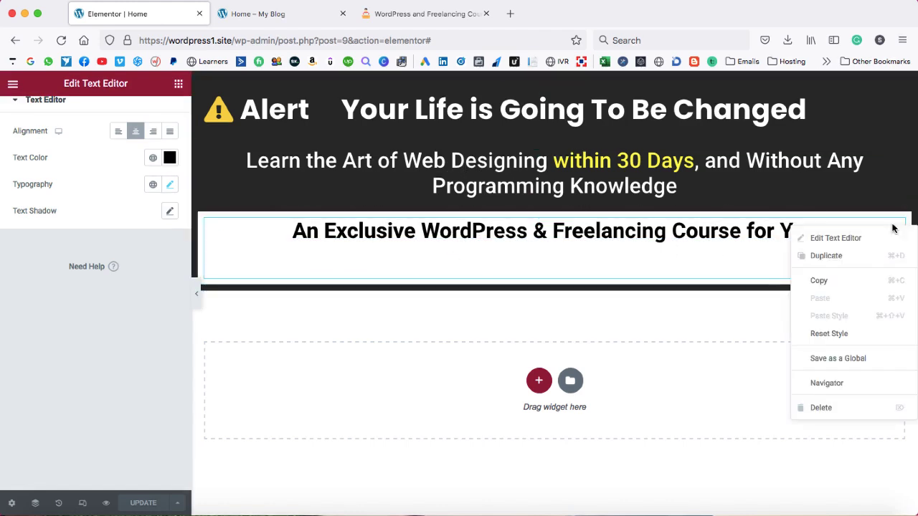
pyautogui.click(868, 238)
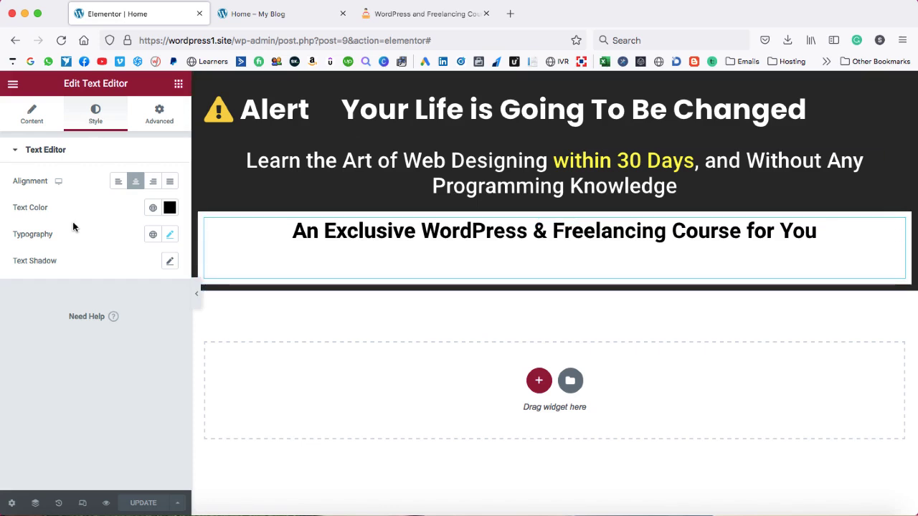
pyautogui.click(169, 235)
pyautogui.scroll(-2, 134, 359)
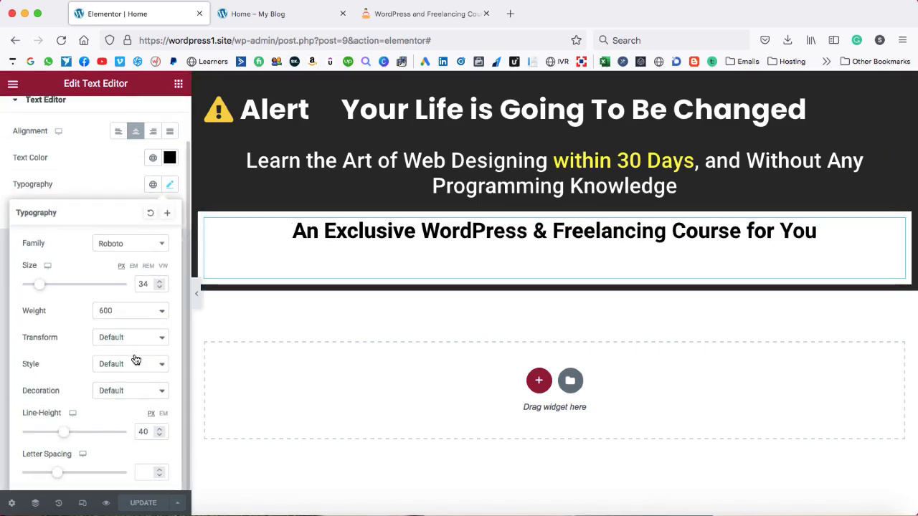
pyautogui.click(140, 432)
pyautogui.press('BackSpace')
pyautogui.press('BackSpace')
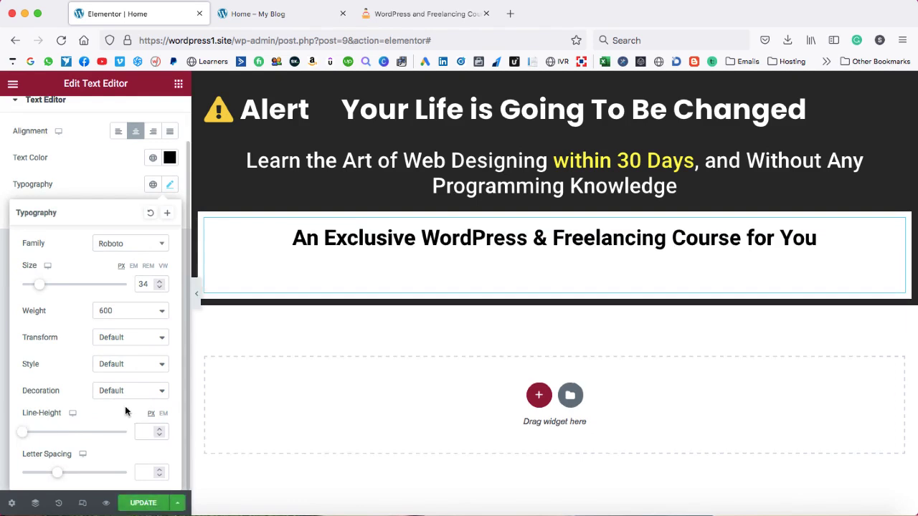
# Unlink the margin and padding values of the "An Exclusive WordPress & Freelancing Course for You" text and set margins to top 25, bottom -30 px.
pyautogui.scroll(2, 128, 169)
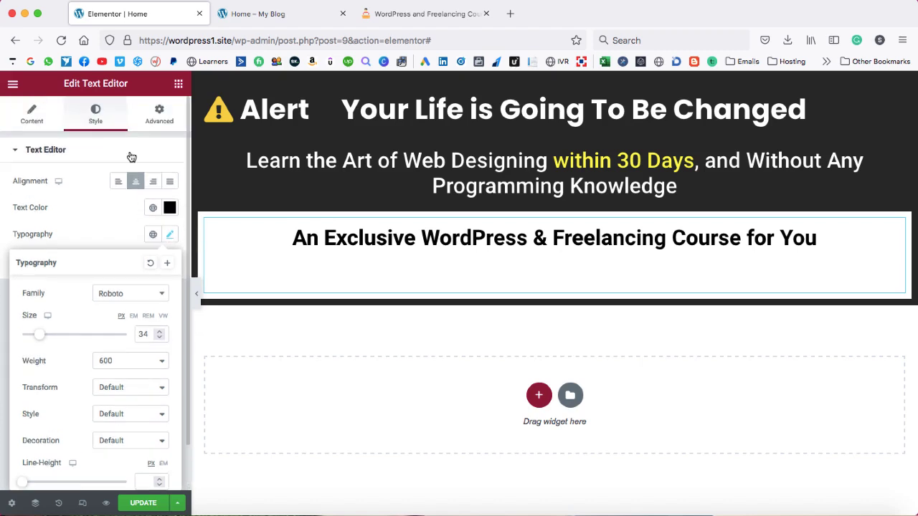
pyautogui.click(158, 120)
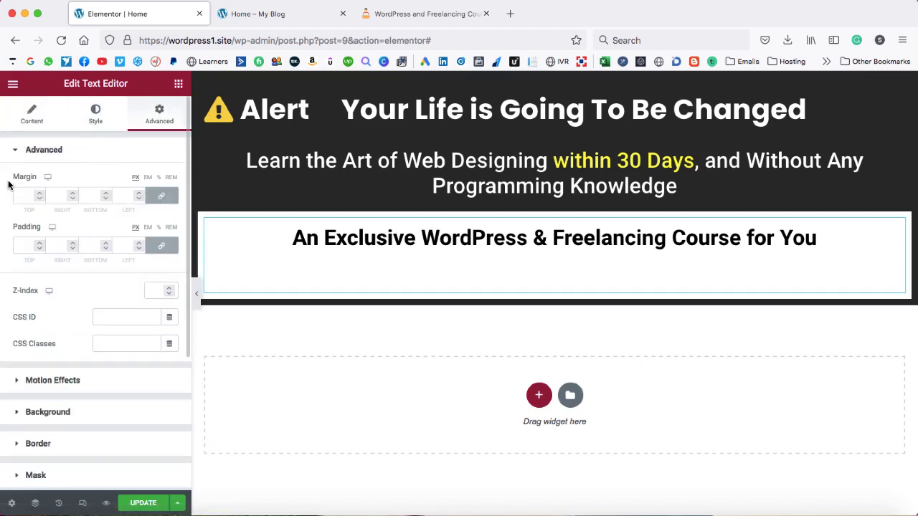
pyautogui.click(160, 196)
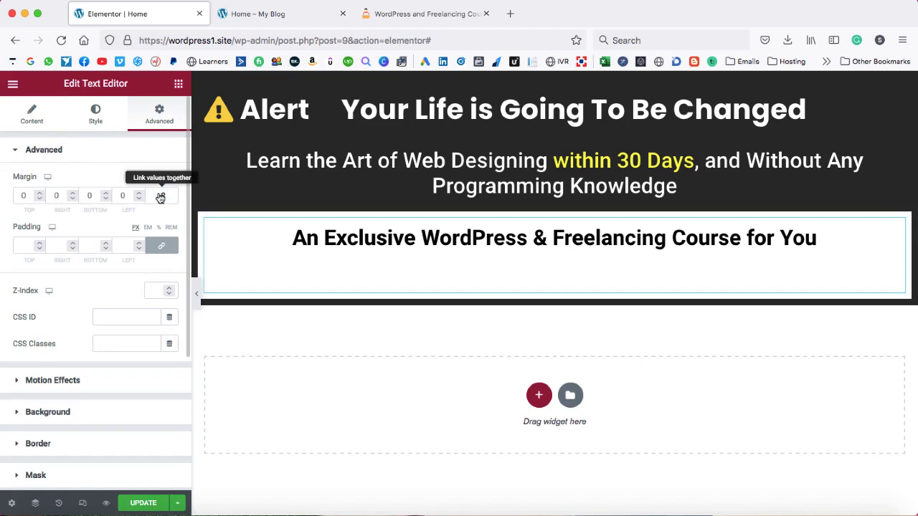
pyautogui.click(162, 247)
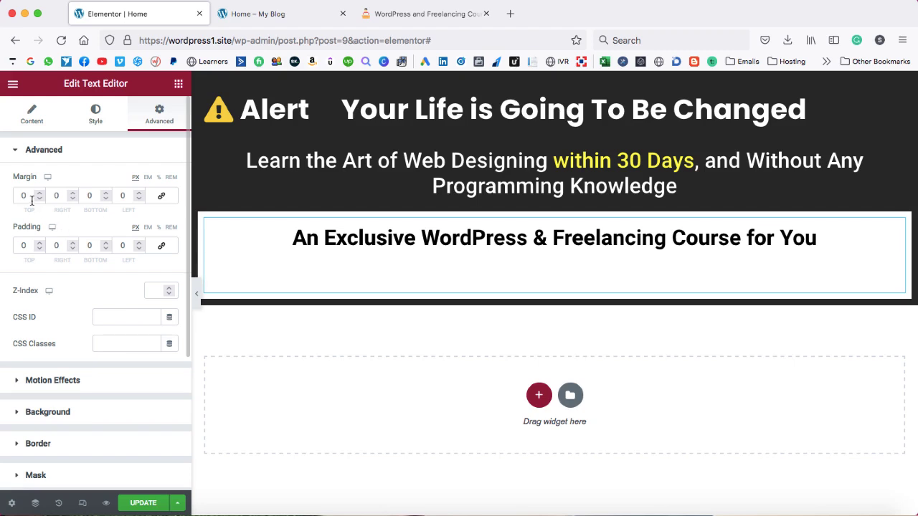
pyautogui.moveTo(38, 198); pyautogui.dragTo(38, 198)
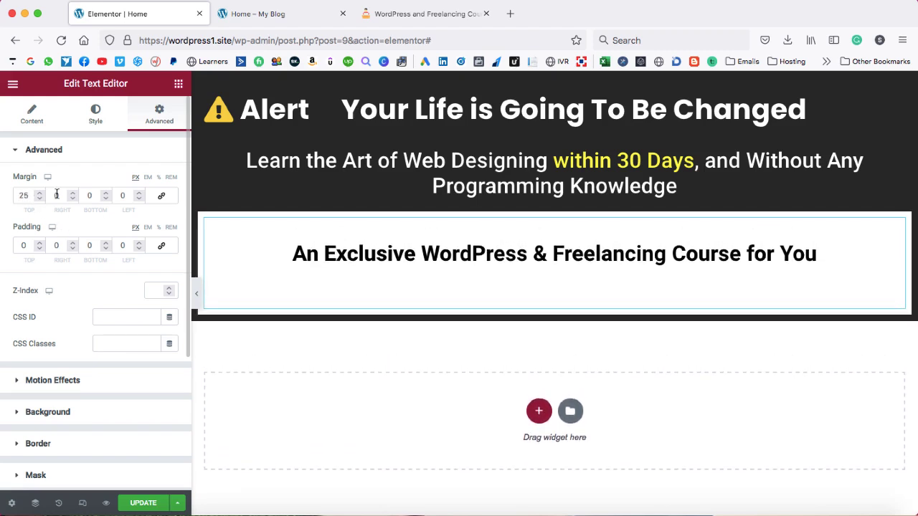
pyautogui.click(105, 198)
pyautogui.moveTo(105, 198); pyautogui.dragTo(106, 199)
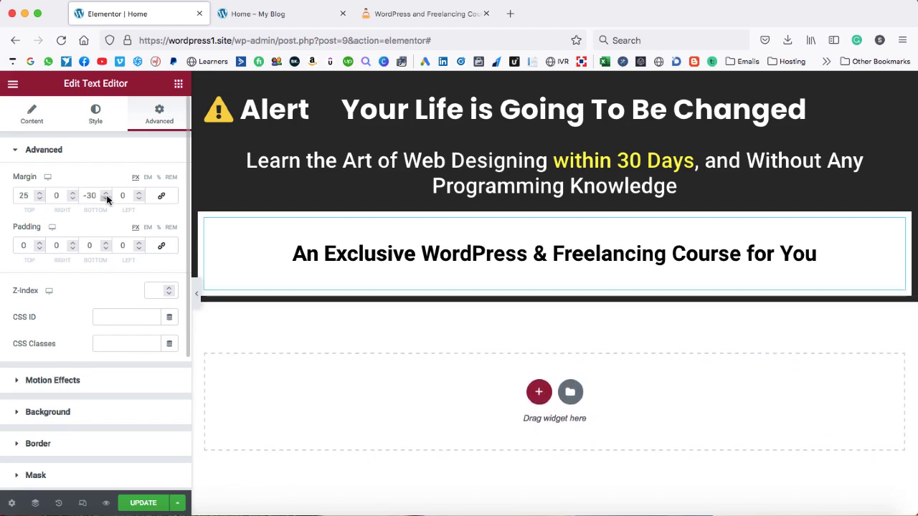
# Update the page and reload the live Home page to check the spacing around the white banner's text.
pyautogui.click(151, 503)
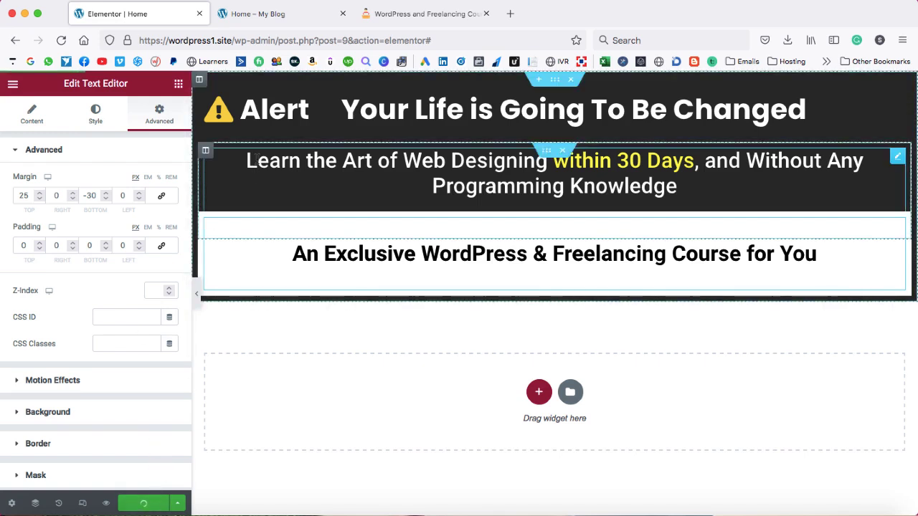
pyautogui.click(274, 16)
pyautogui.click(63, 40)
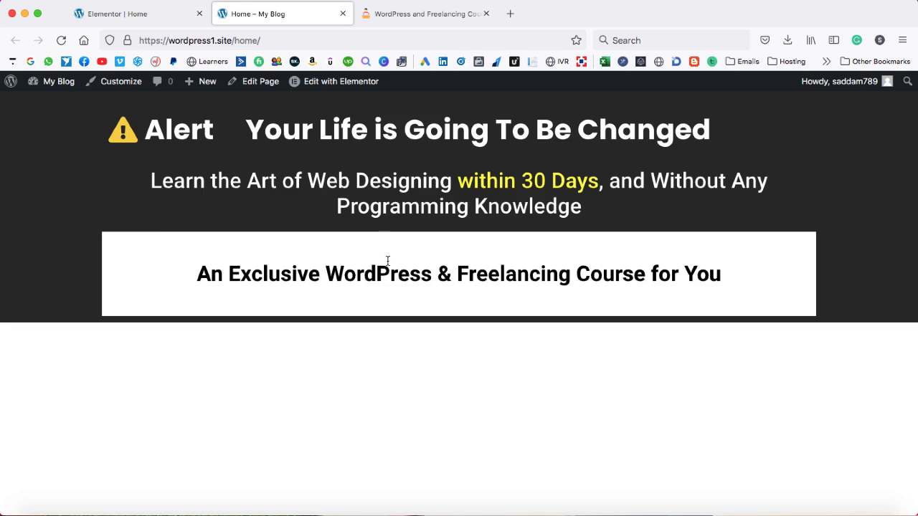
# Back in the Elementor editor, set the banner text's top margin to 0 px, update the page and view it live.
pyautogui.click(154, 15)
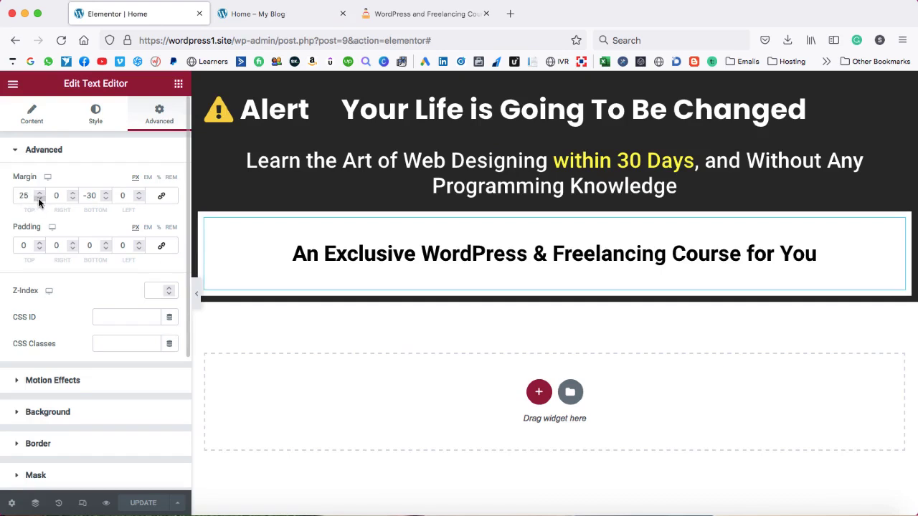
pyautogui.moveTo(38, 198); pyautogui.dragTo(39, 200)
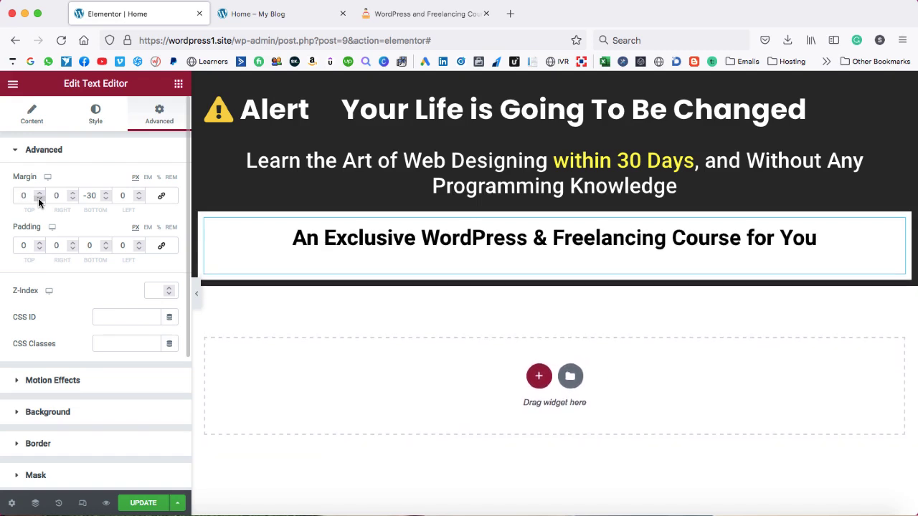
pyautogui.click(147, 502)
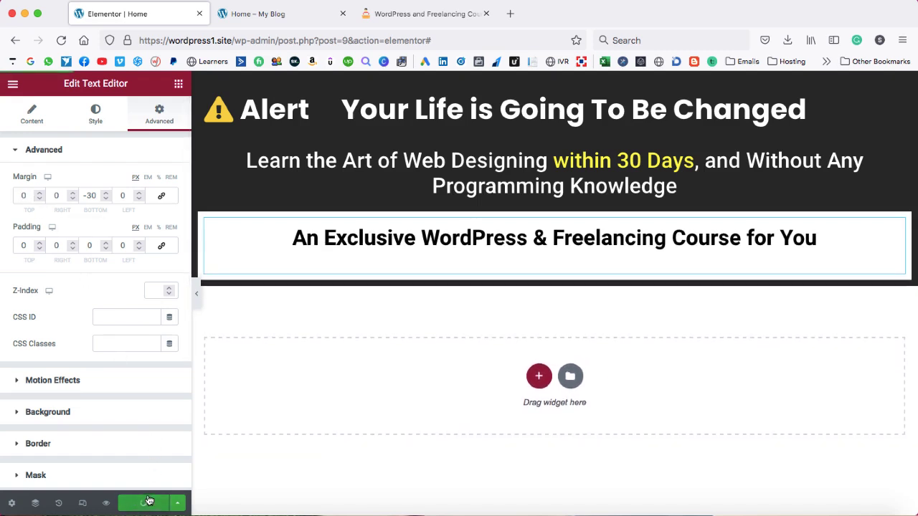
pyautogui.click(277, 16)
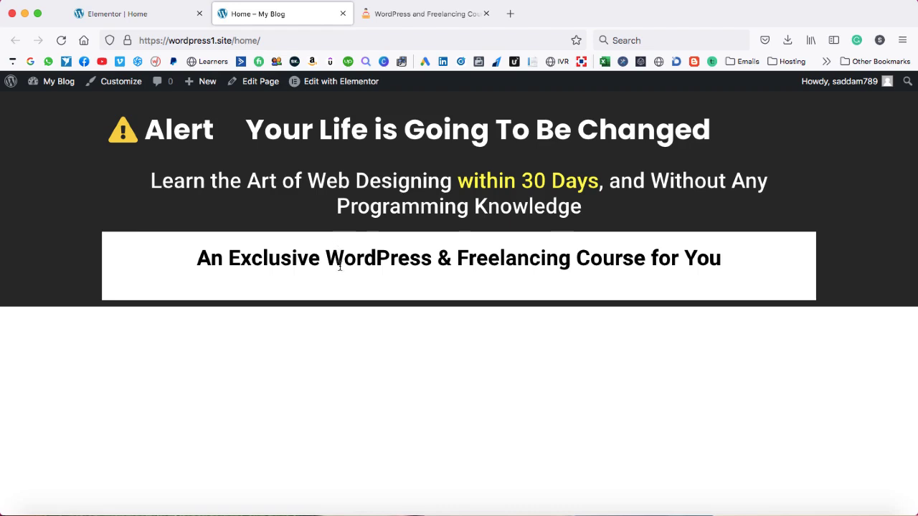
# Return to the Elementor editor and set the banner text's bottom margin to -47 px.
pyautogui.click(173, 21)
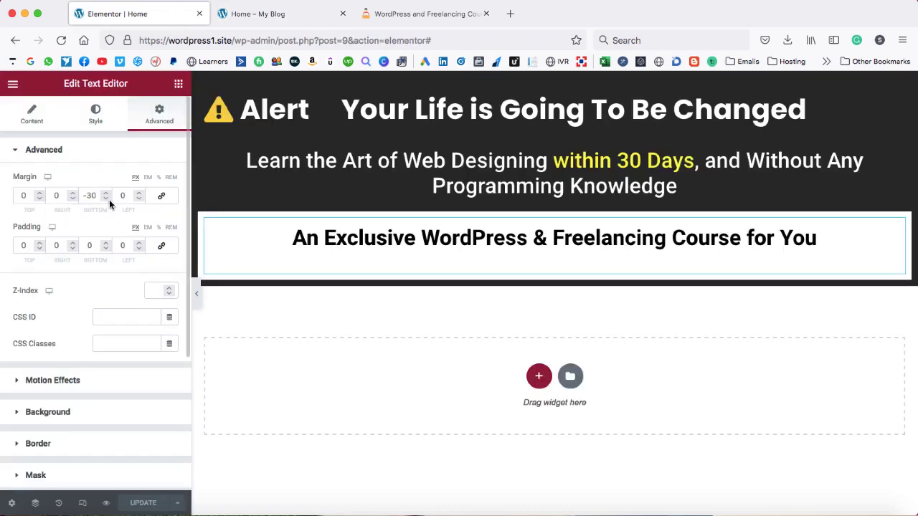
pyautogui.scroll(-13, 102, 198)
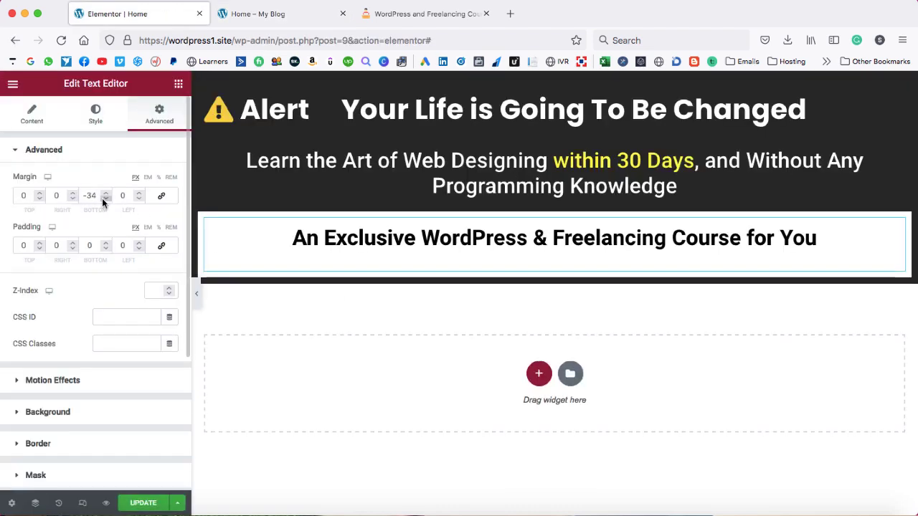
pyautogui.scroll(-4, 102, 198)
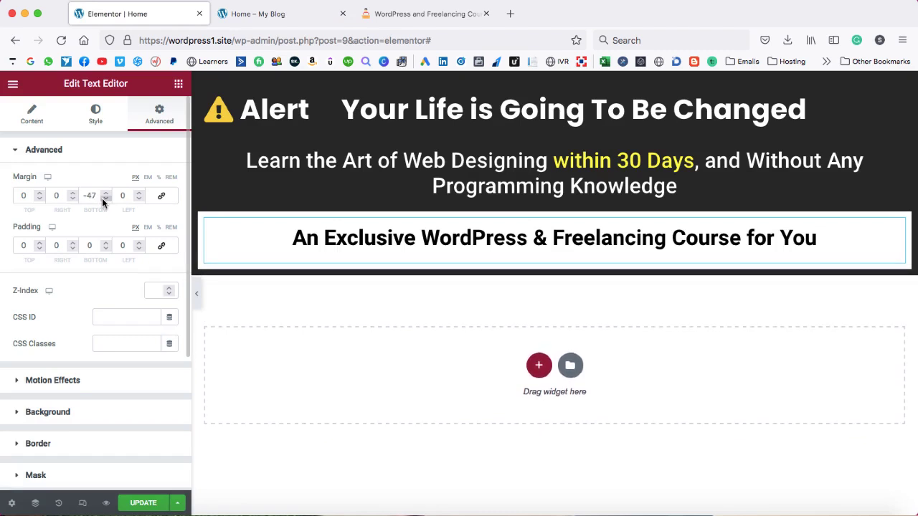
# Update the page, reload the live Home page and compare its white banner with the reference course page.
pyautogui.click(143, 503)
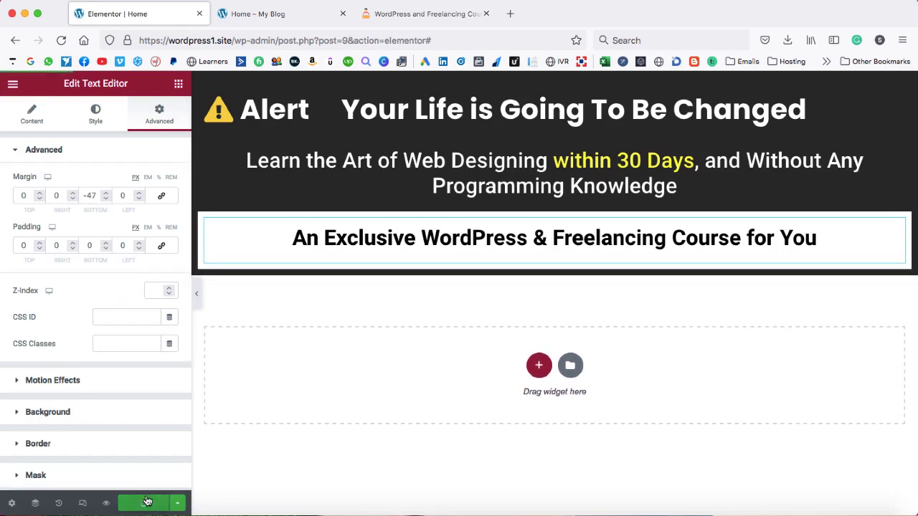
pyautogui.click(262, 15)
pyautogui.click(61, 40)
pyautogui.click(395, 16)
pyautogui.click(285, 14)
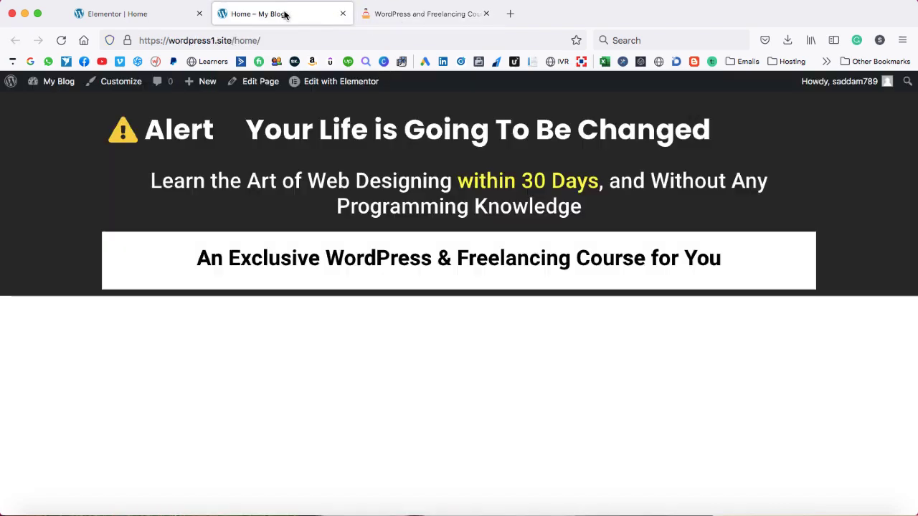
# Back in the Elementor editor, set the banner text's top margin to -15 px and bottom margin to -67 px.
pyautogui.click(117, 14)
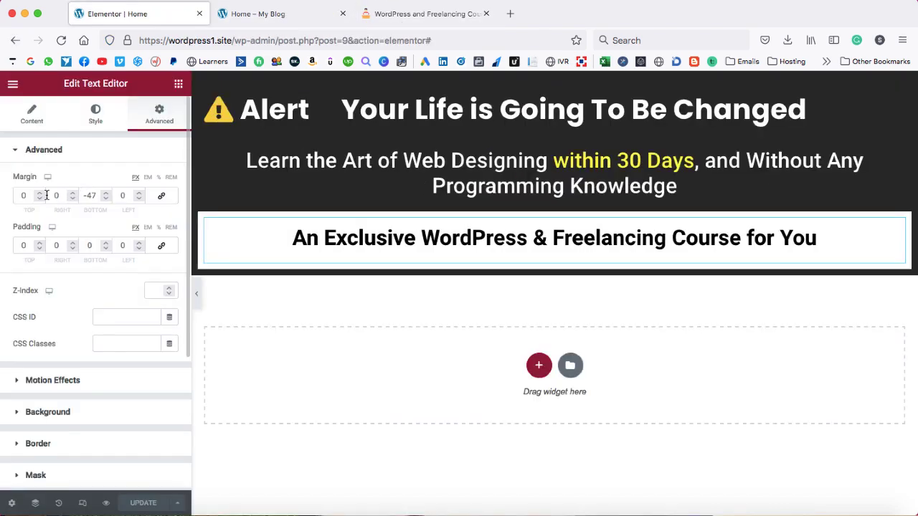
pyautogui.click(105, 196)
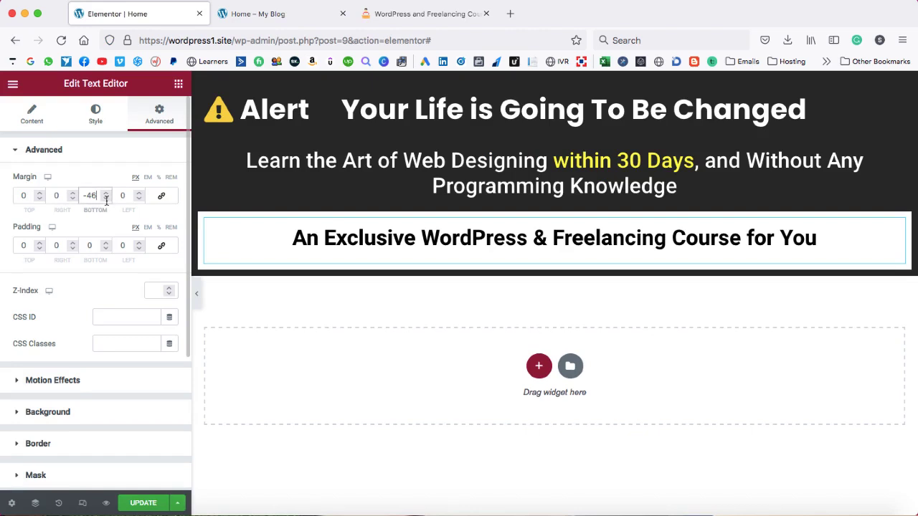
pyautogui.click(106, 200)
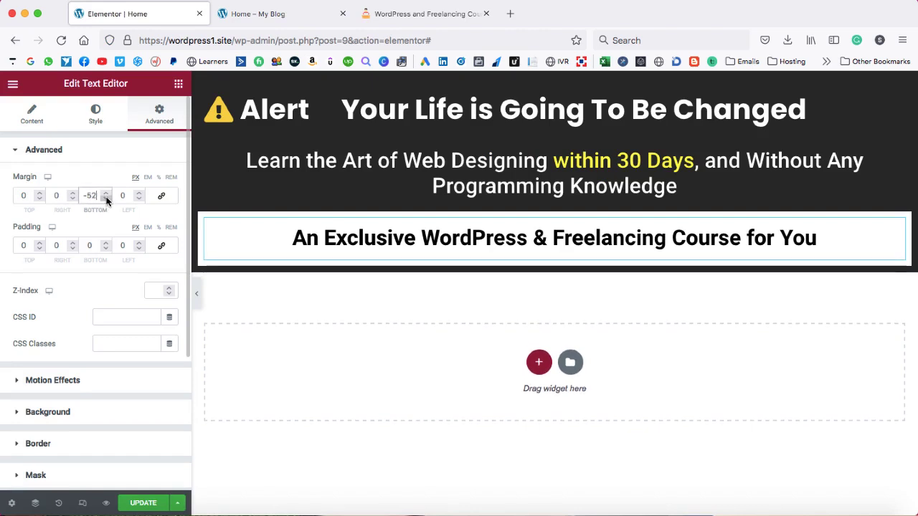
pyautogui.click(106, 200)
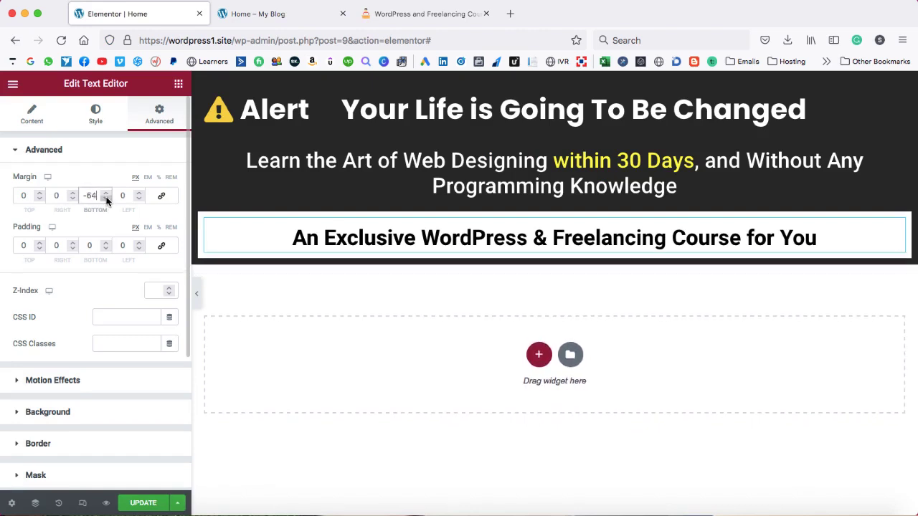
pyautogui.click(39, 199)
pyautogui.click(39, 198)
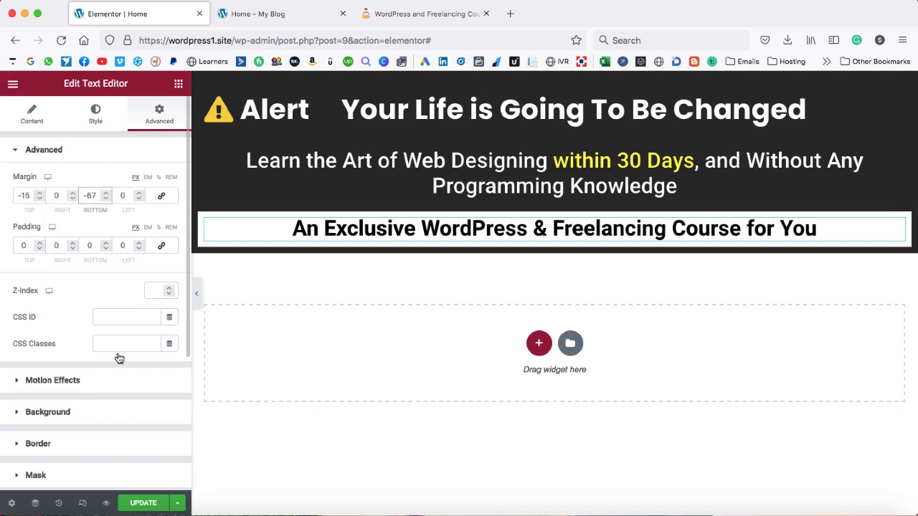
# Update the page, check the reloaded live Home page and review the image and pricing block under the reference page's banner.
pyautogui.click(145, 503)
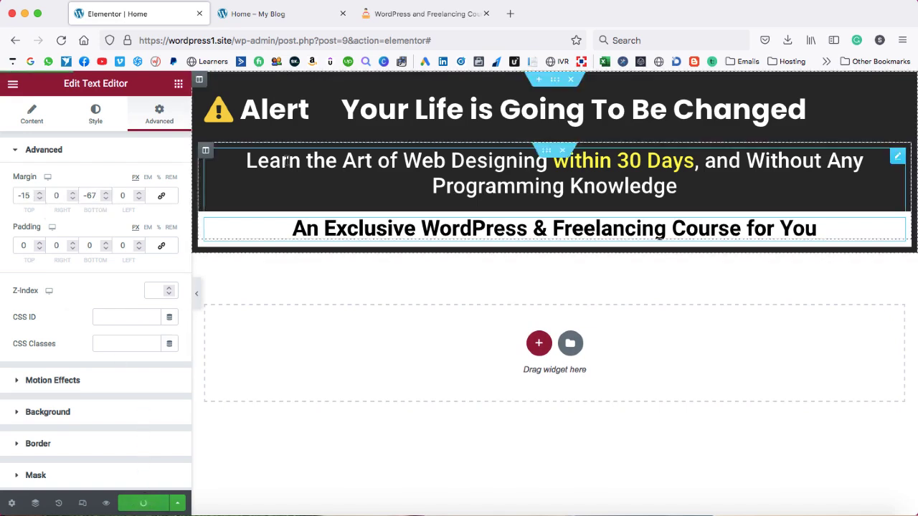
pyautogui.click(274, 13)
pyautogui.click(61, 40)
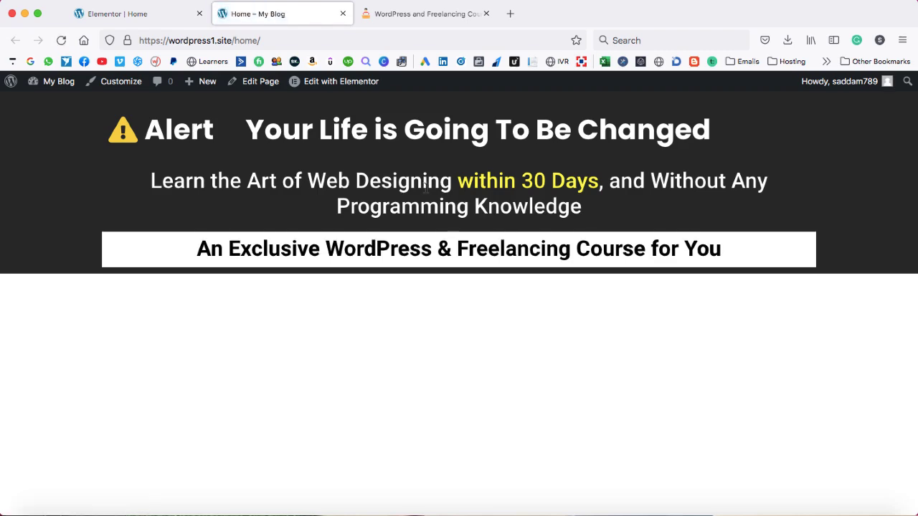
pyautogui.hotkey('ctrl', 'Tab')
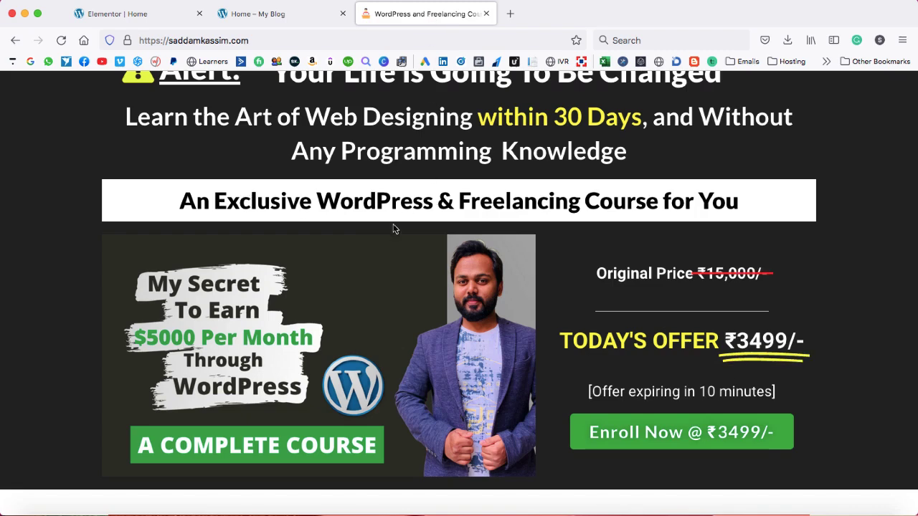
pyautogui.scroll(-3, 349, 219)
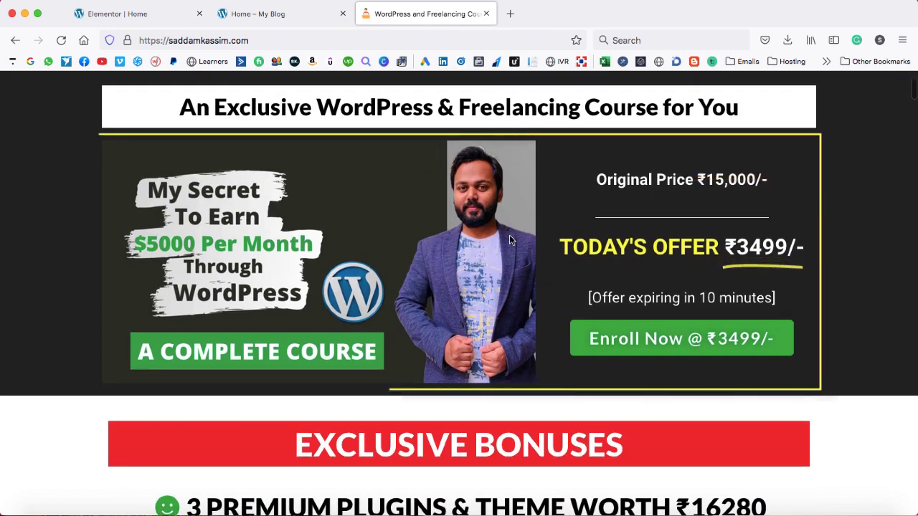
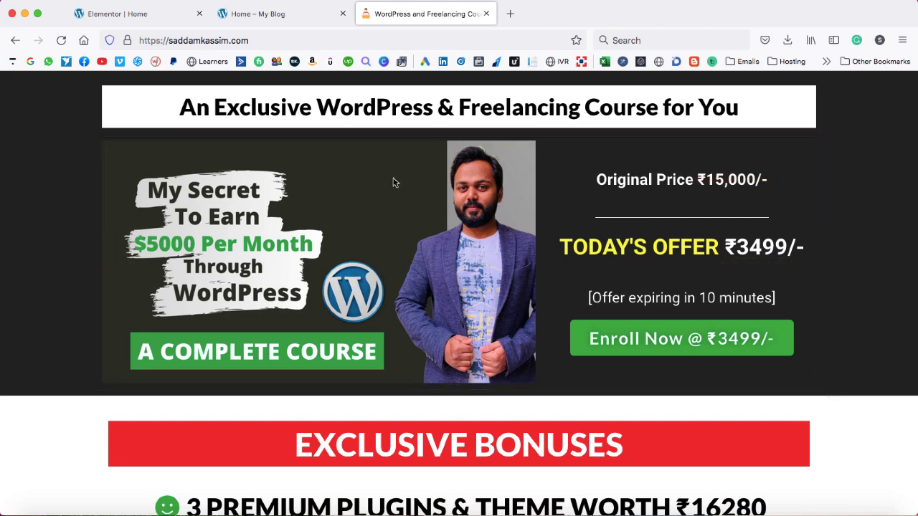
# Back in the Elementor editor, duplicate the white inner section and set the copy's top margin to 23 px.
pyautogui.click(155, 13)
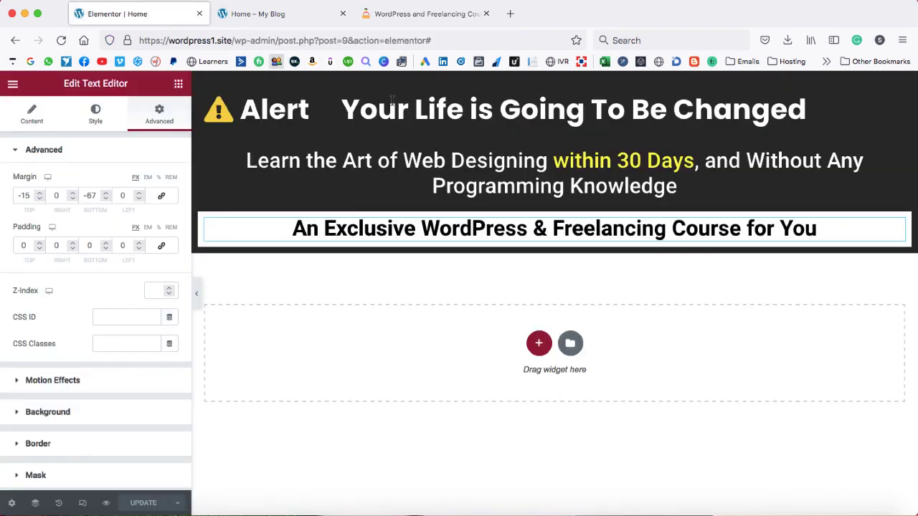
pyautogui.click(531, 167)
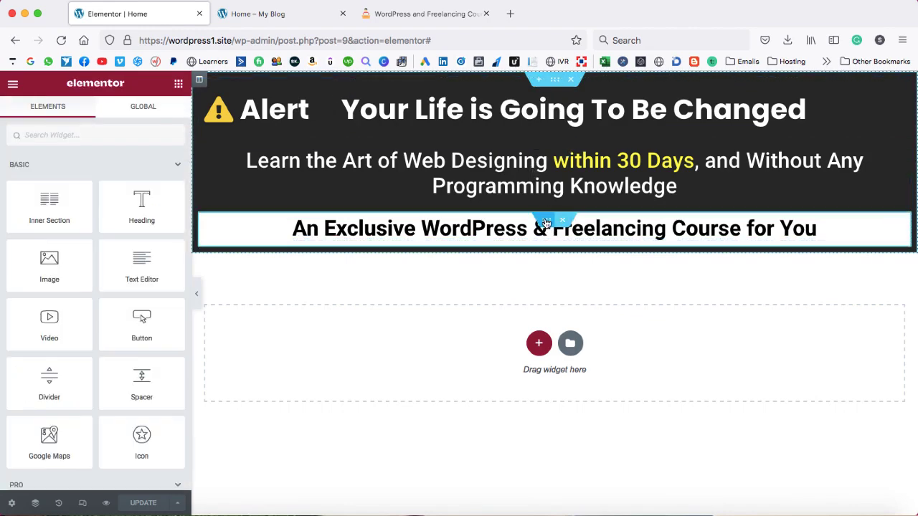
pyautogui.rightClick(546, 223)
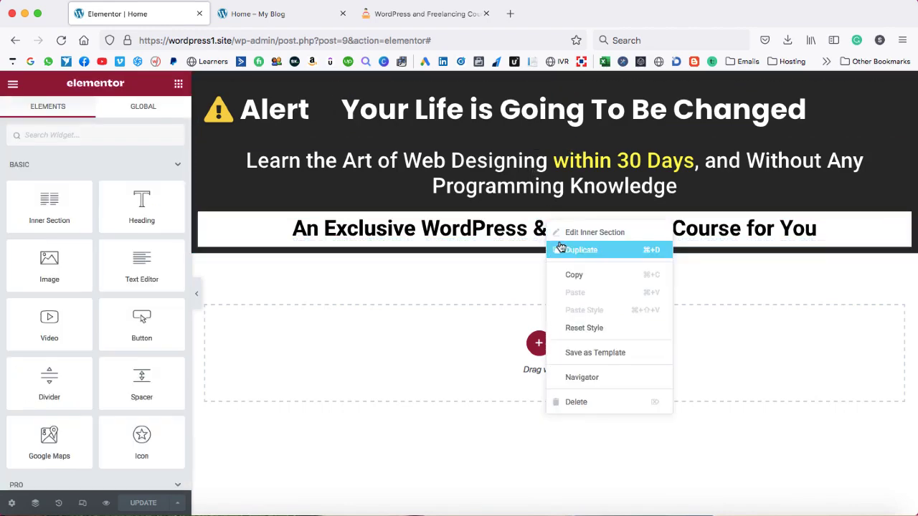
pyautogui.click(560, 247)
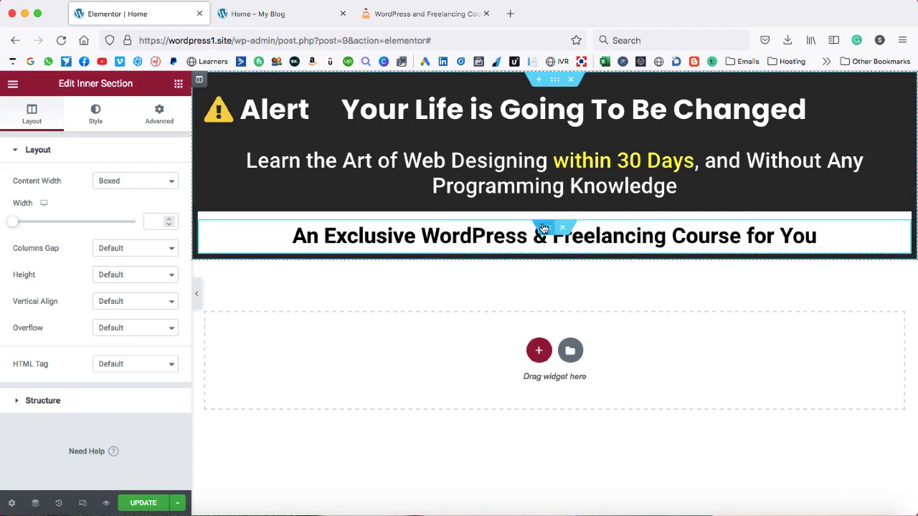
pyautogui.click(167, 117)
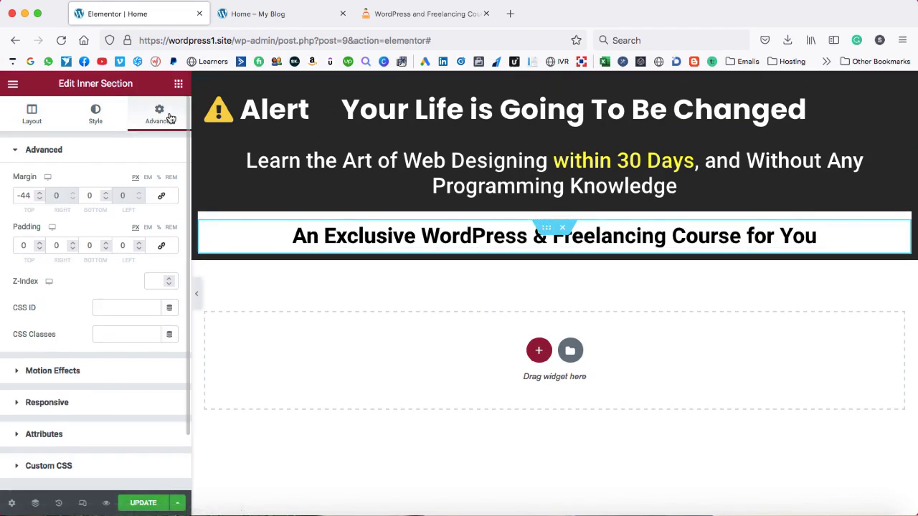
pyautogui.click(38, 193)
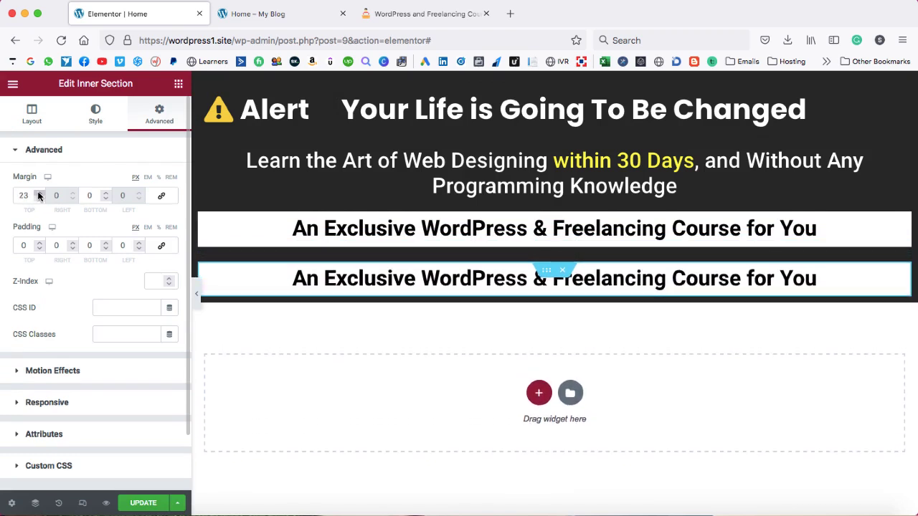
# Delete the text widget from the duplicated inner section and open the emptied section for editing.
pyautogui.rightClick(417, 275)
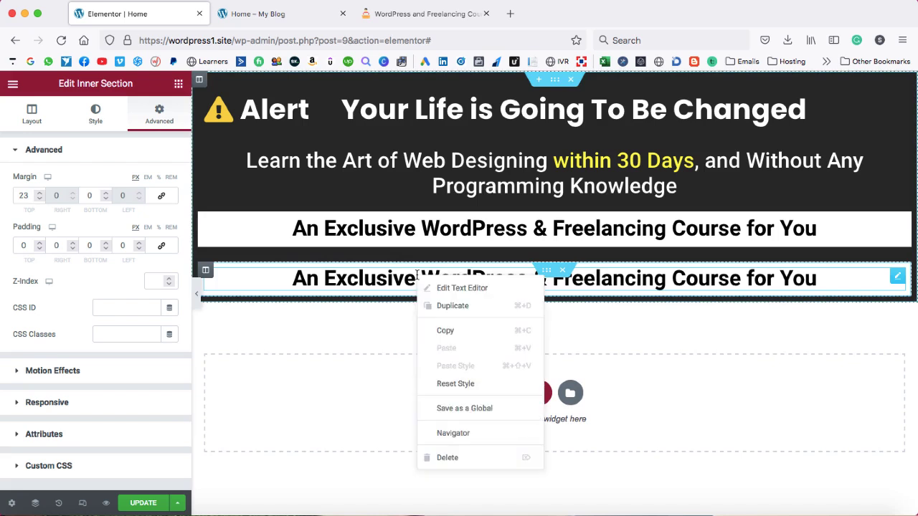
pyautogui.click(452, 458)
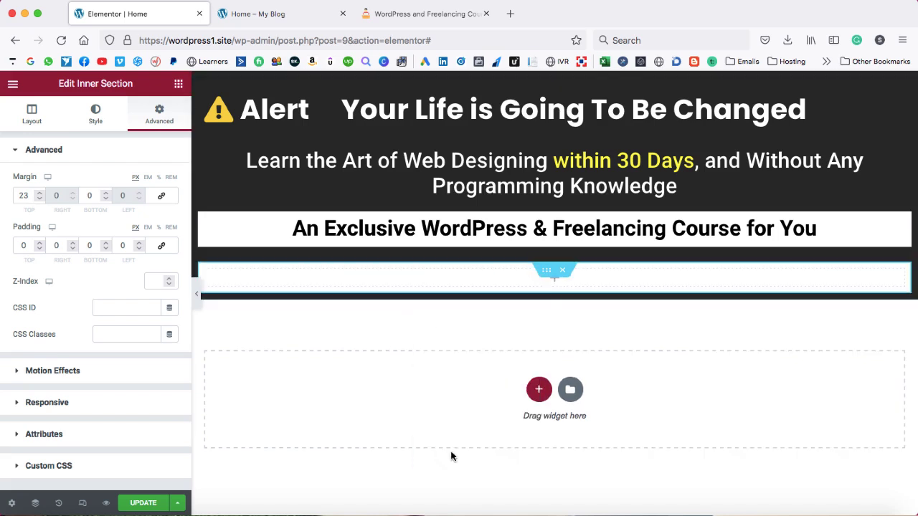
pyautogui.rightClick(546, 271)
pyautogui.click(553, 281)
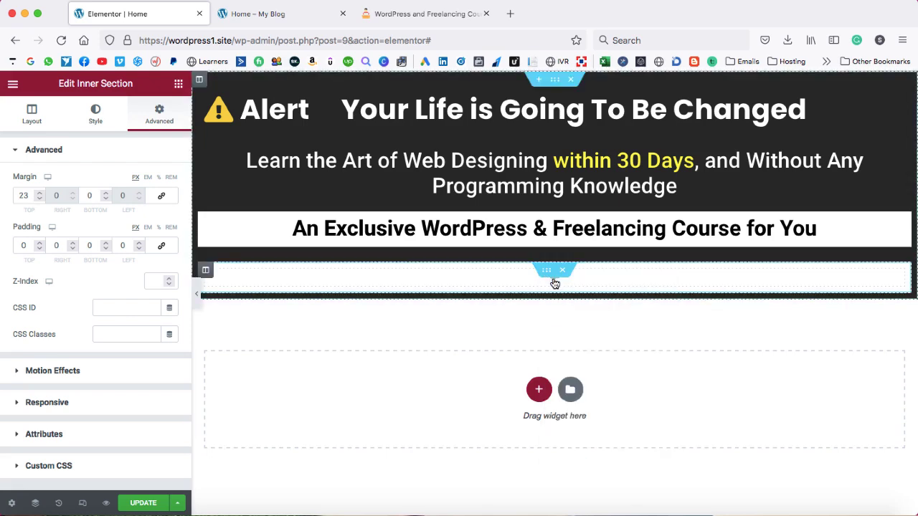
# Clear the white background color from the empty inner section below the course banner.
pyautogui.click(96, 111)
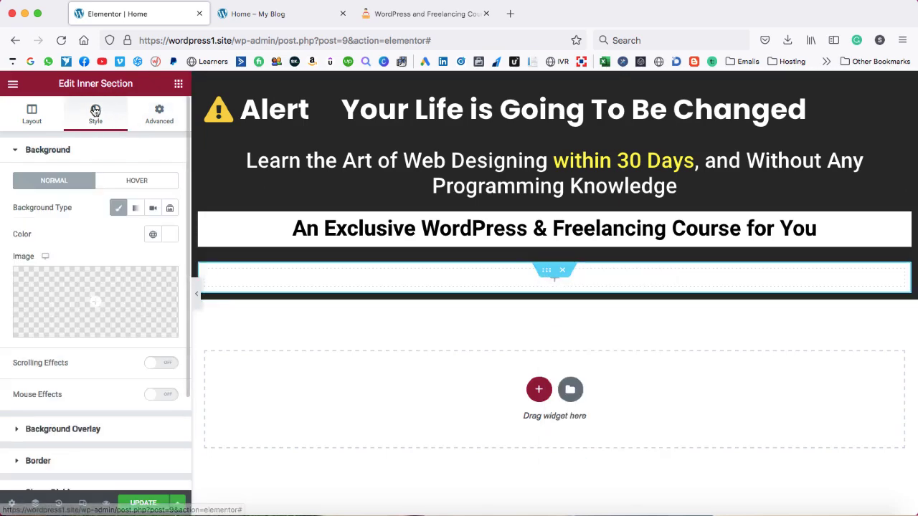
pyautogui.click(170, 235)
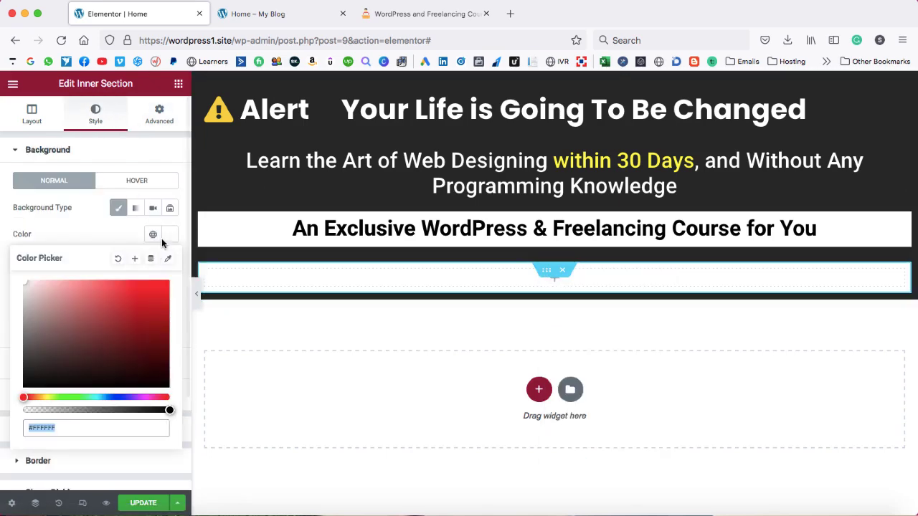
pyautogui.click(118, 260)
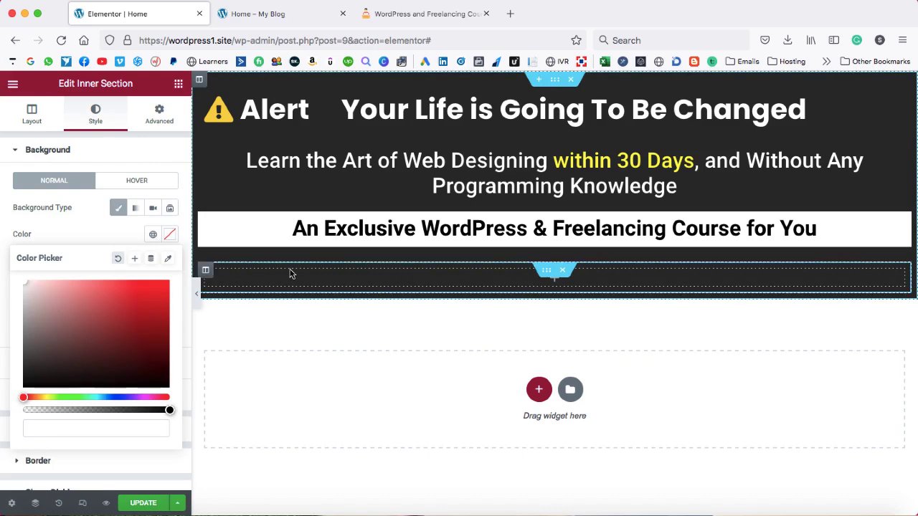
pyautogui.click(114, 231)
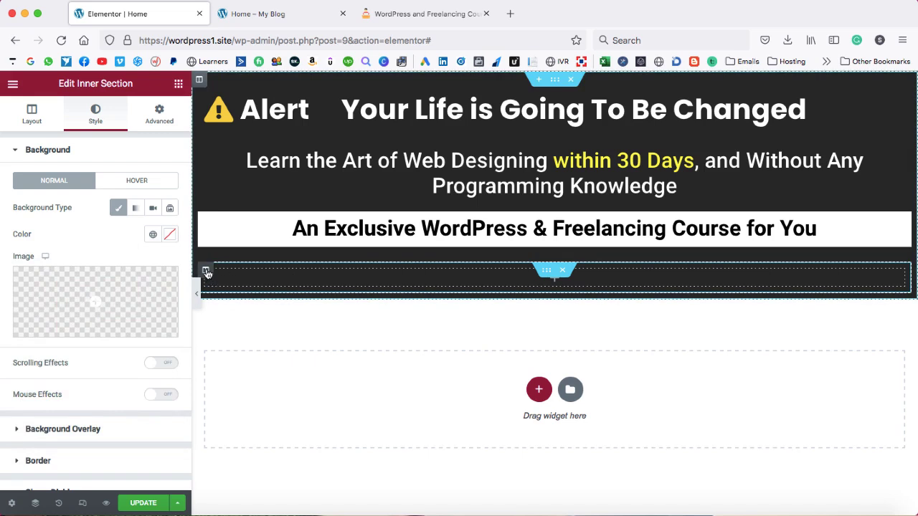
# Add a second column to the empty inner section and narrow it to about 40% of the width.
pyautogui.rightClick(206, 272)
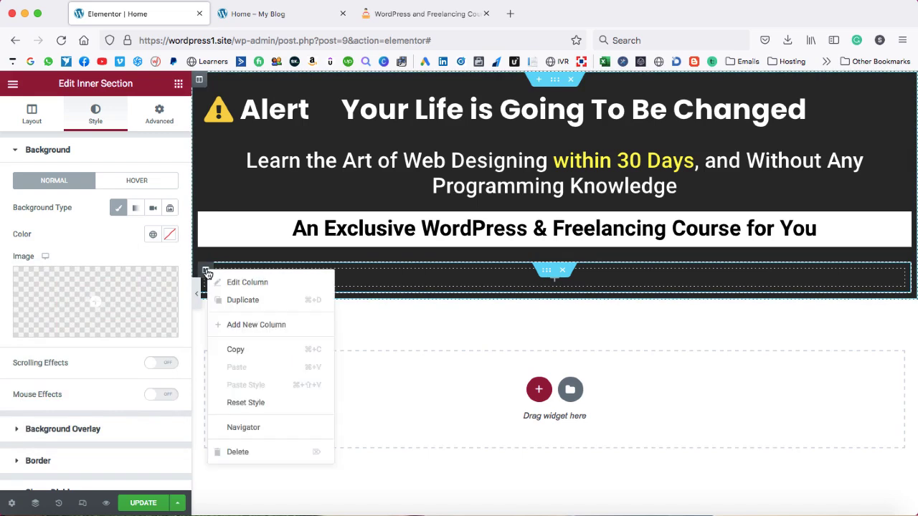
pyautogui.click(252, 326)
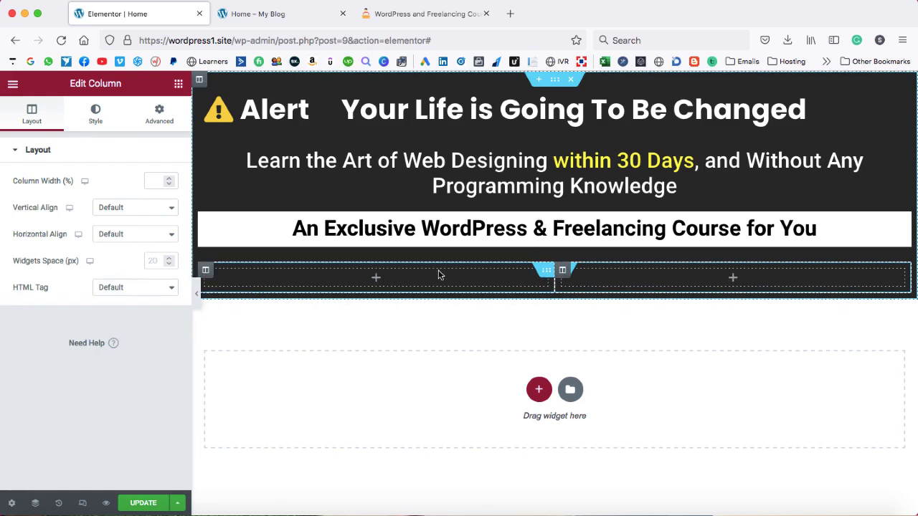
pyautogui.moveTo(553, 284); pyautogui.dragTo(627, 280)
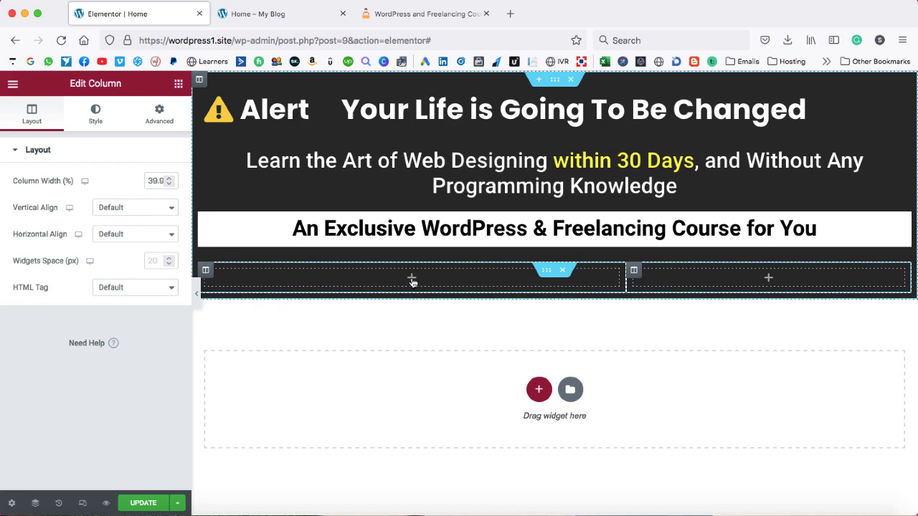
# Add an Image widget to the wider column of the inner section.
pyautogui.click(412, 279)
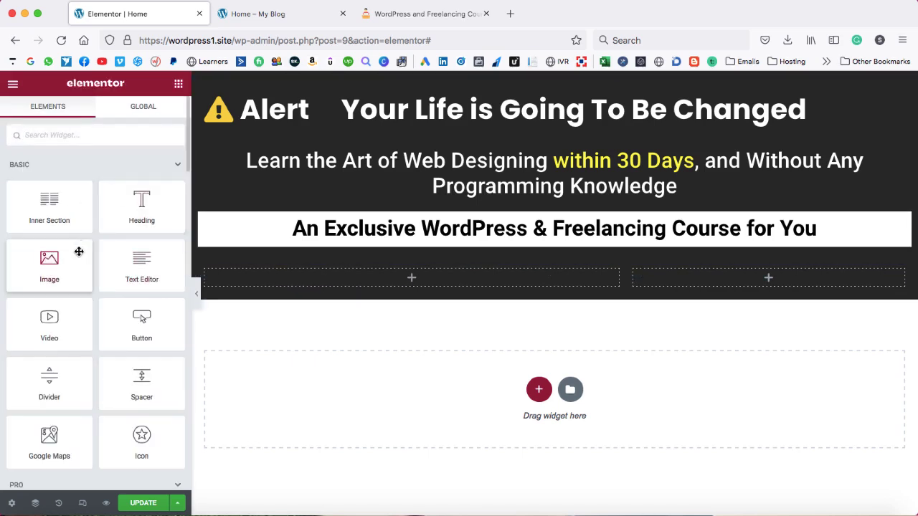
pyautogui.moveTo(45, 260); pyautogui.dragTo(257, 282)
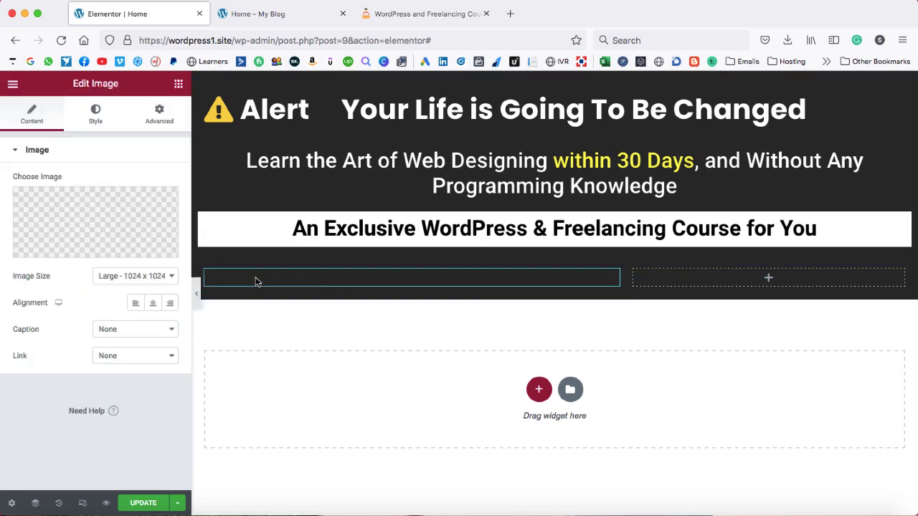
pyautogui.scroll(-1, 351, 362)
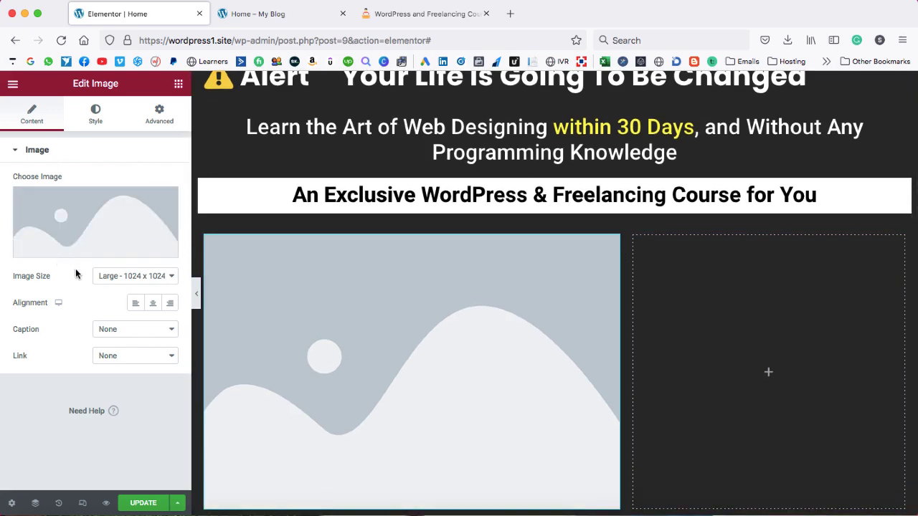
# Upload COMPLETE-COURSE-1-1024x576-1.png from the instructor's folder on the Desktop and insert it into the Image widget.
pyautogui.click(81, 247)
pyautogui.click(179, 135)
pyautogui.click(517, 300)
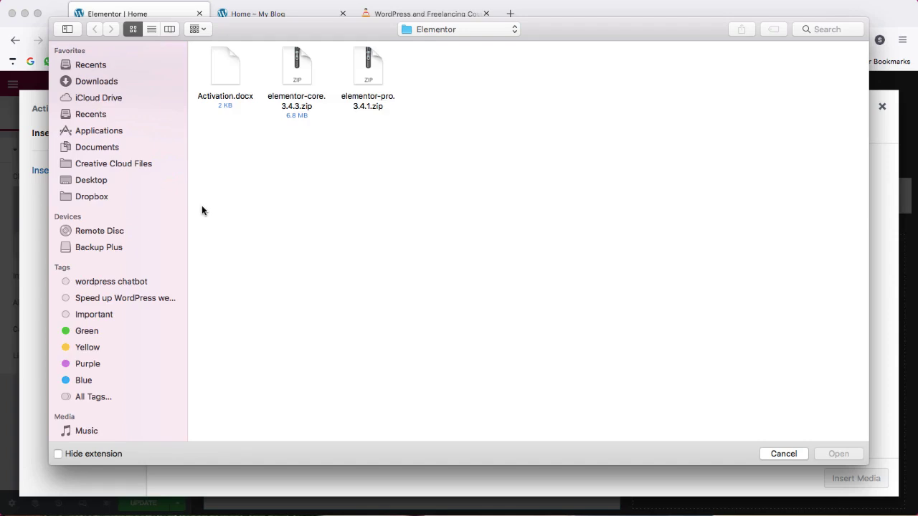
pyautogui.click(107, 184)
pyautogui.scroll(-15, 625, 272)
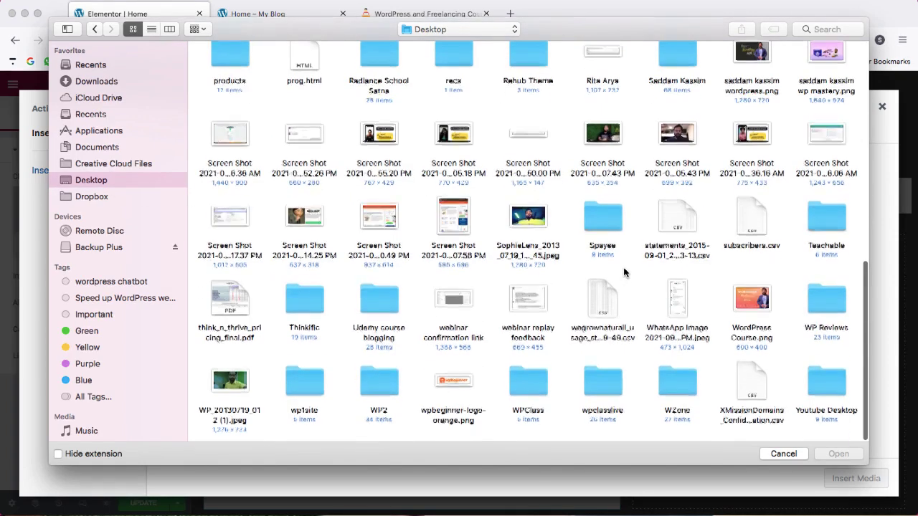
pyautogui.doubleClick(681, 61)
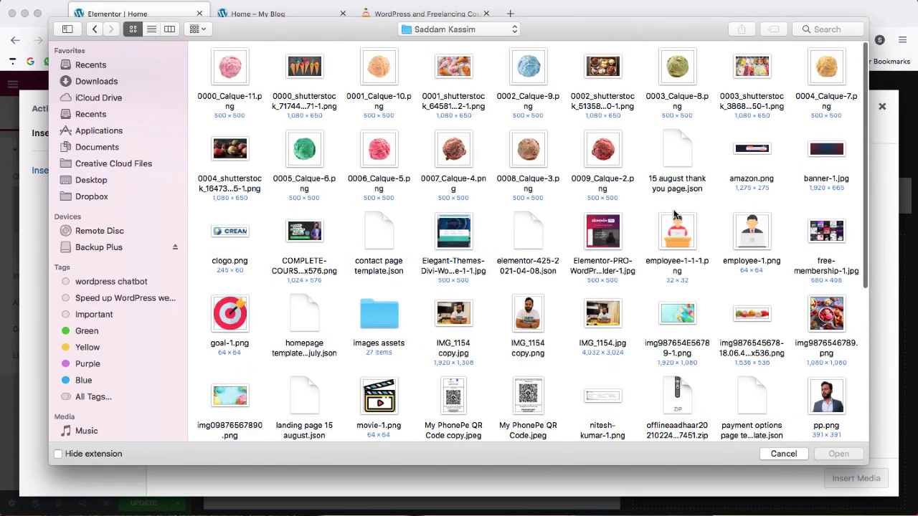
pyautogui.scroll(-3, 660, 330)
pyautogui.doubleClick(304, 156)
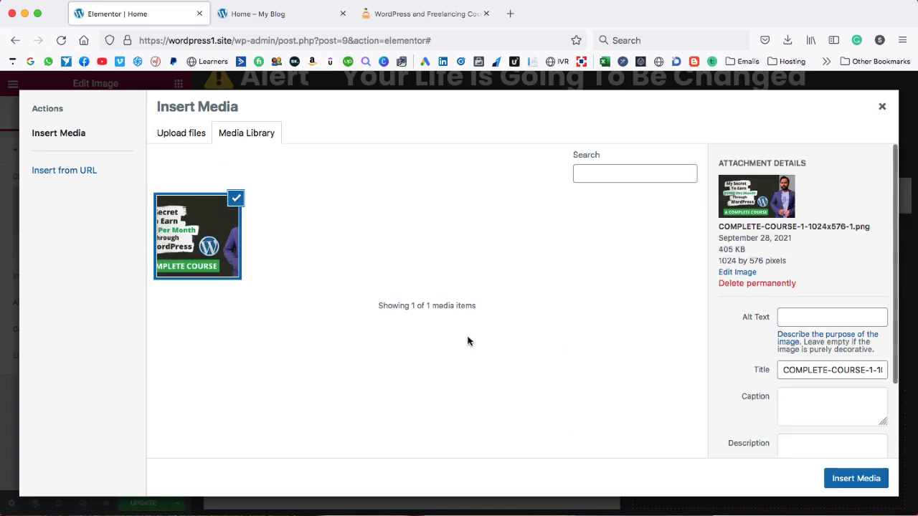
pyautogui.click(848, 478)
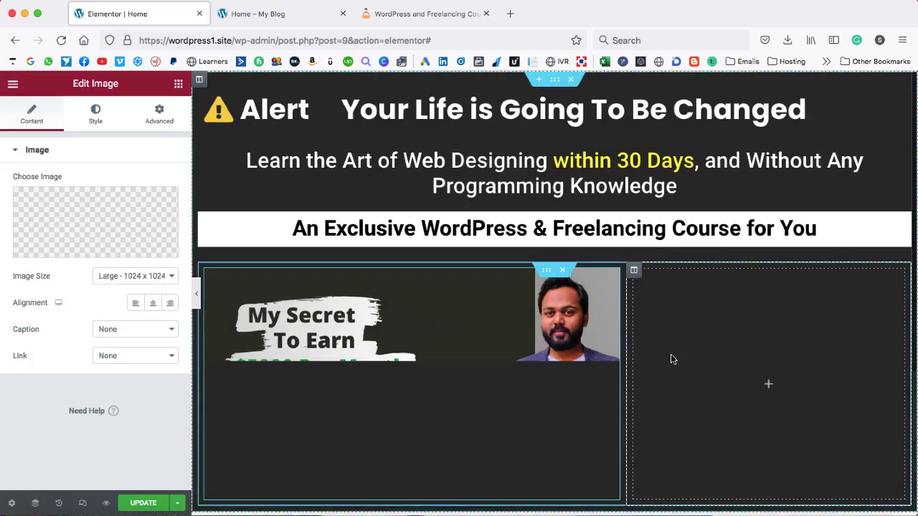
pyautogui.scroll(-2, 608, 303)
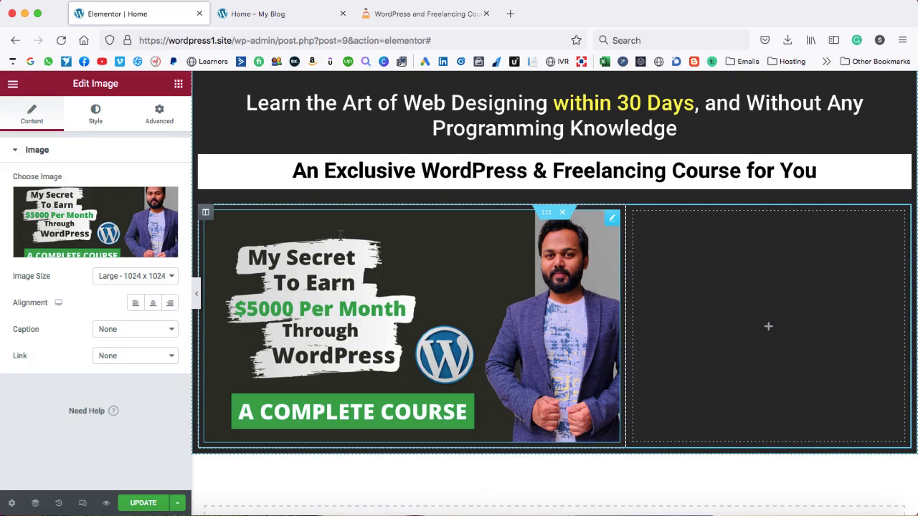
# Check the pricing area on the reference course page, and add an Animated Headline widget to the empty column beside the image.
pyautogui.click(426, 14)
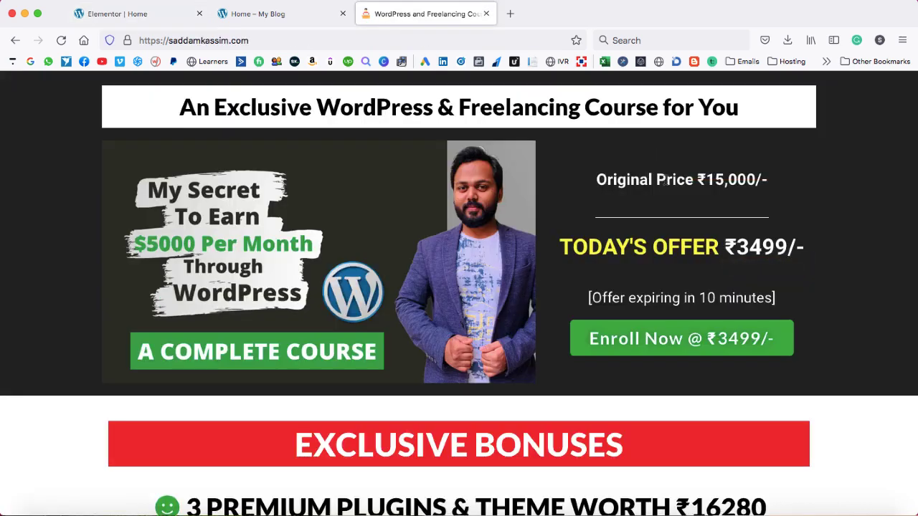
pyautogui.click(143, 14)
pyautogui.click(768, 329)
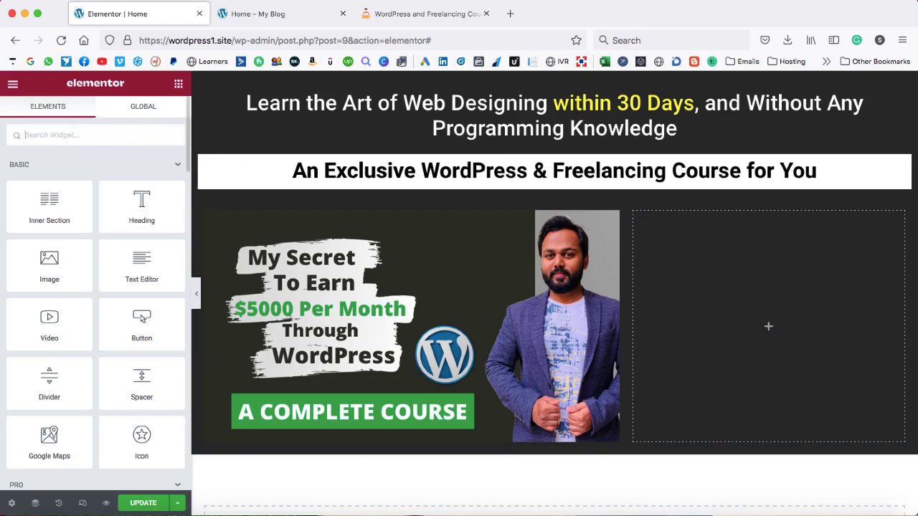
pyautogui.write('ani')
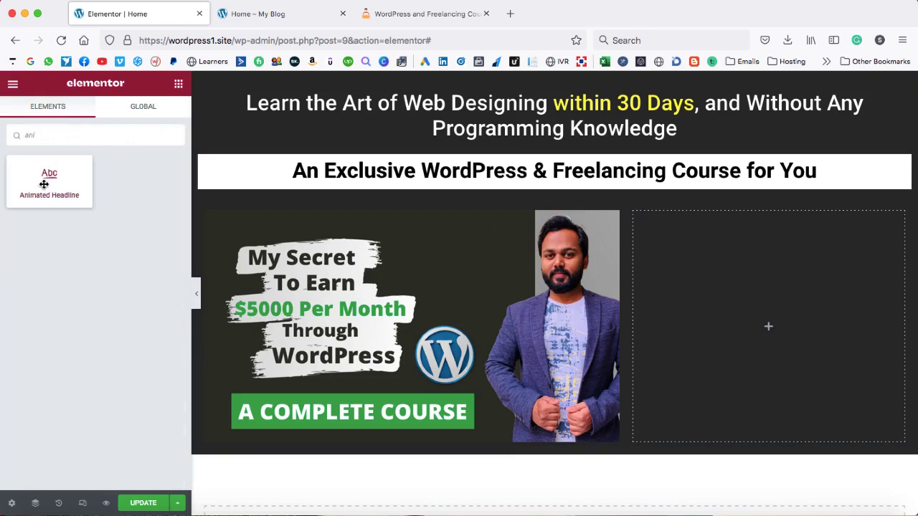
pyautogui.moveTo(43, 184); pyautogui.dragTo(711, 309)
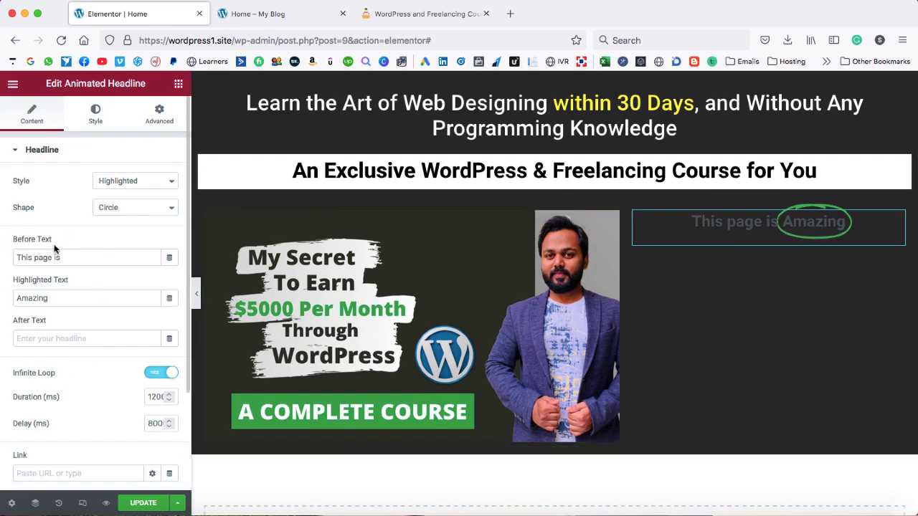
# Set the animated headline's before text to "Original Price" and its highlighted text to "Rs.15,000".
pyautogui.moveTo(65, 257); pyautogui.dragTo(14, 257)
pyautogui.write('Or')
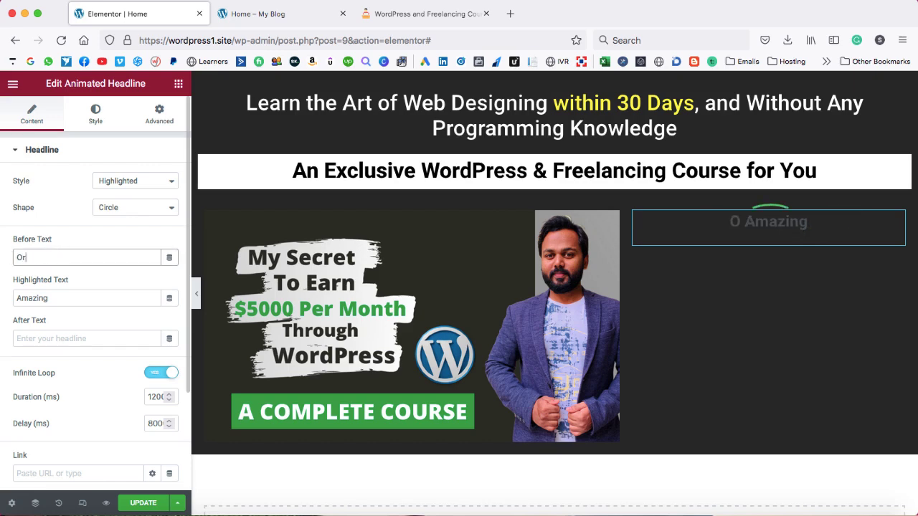
pyautogui.write('iginal Price')
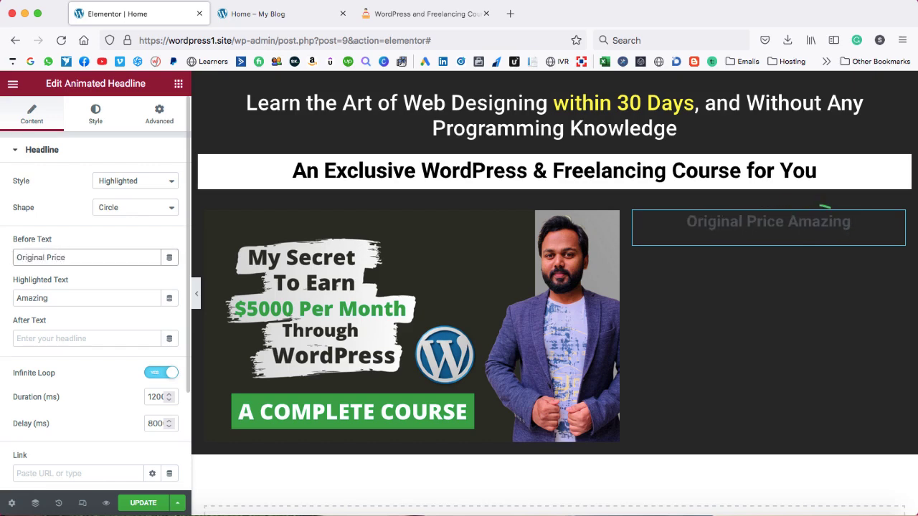
pyautogui.moveTo(57, 297); pyautogui.dragTo(14, 298)
pyautogui.write('Rs.1')
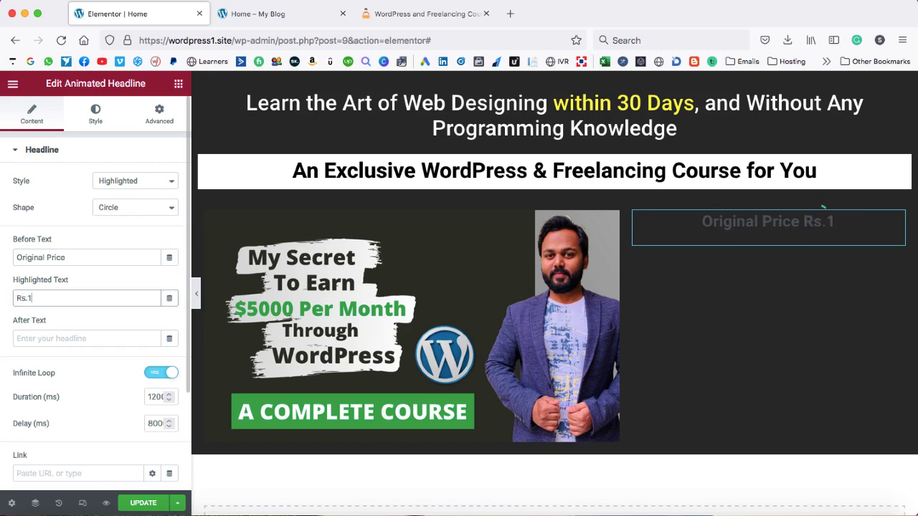
pyautogui.write('5,000')
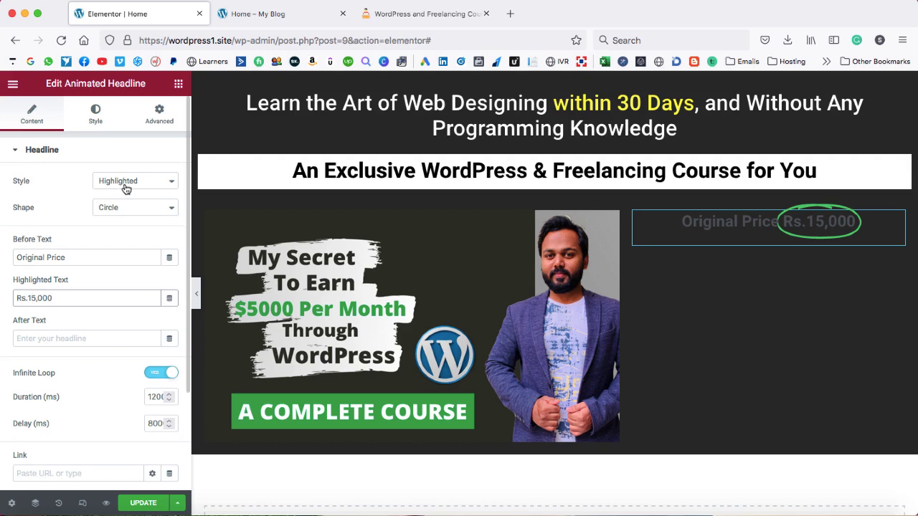
# Change the headline's highlight shape to Strikethrough, colored red and brought to the front of the price.
pyautogui.click(120, 208)
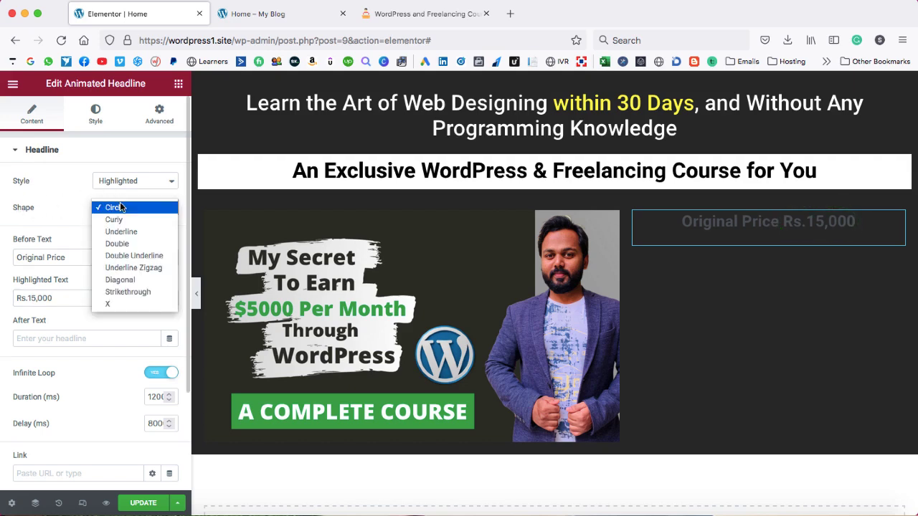
pyautogui.click(130, 294)
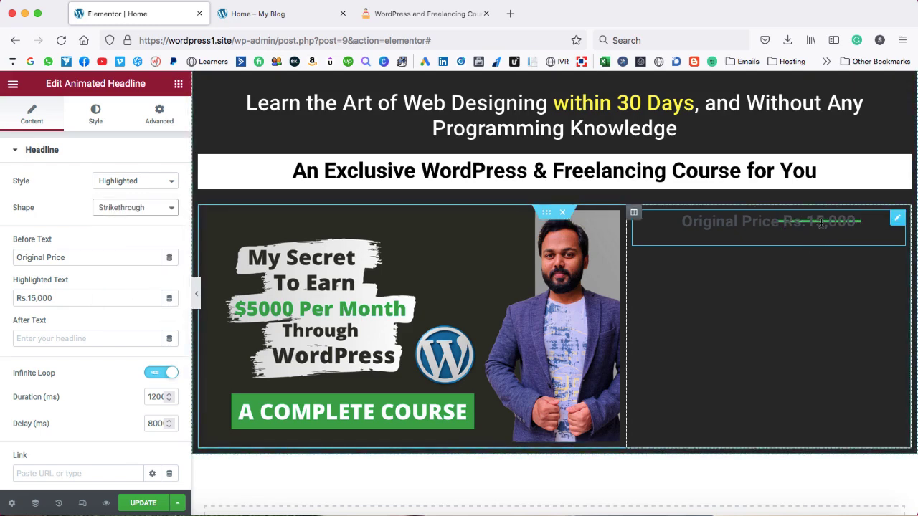
pyautogui.click(96, 120)
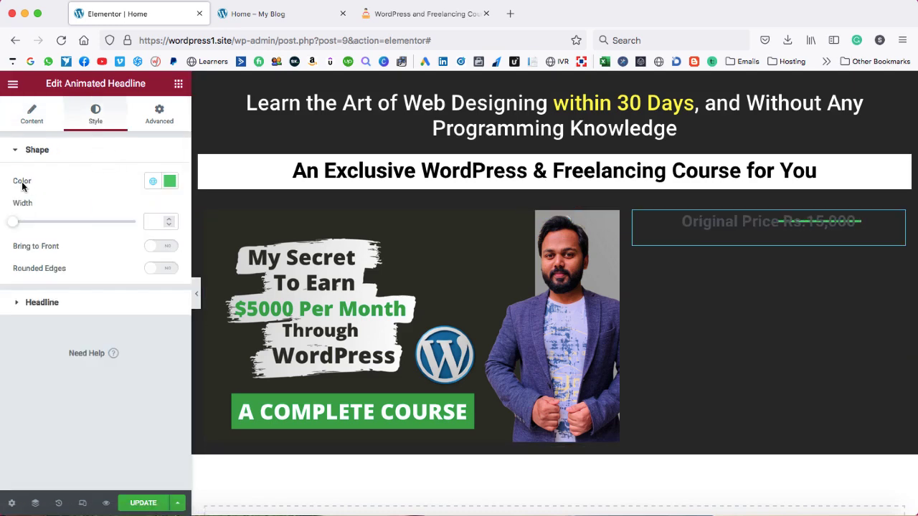
pyautogui.click(169, 180)
pyautogui.moveTo(74, 345); pyautogui.dragTo(3, 348)
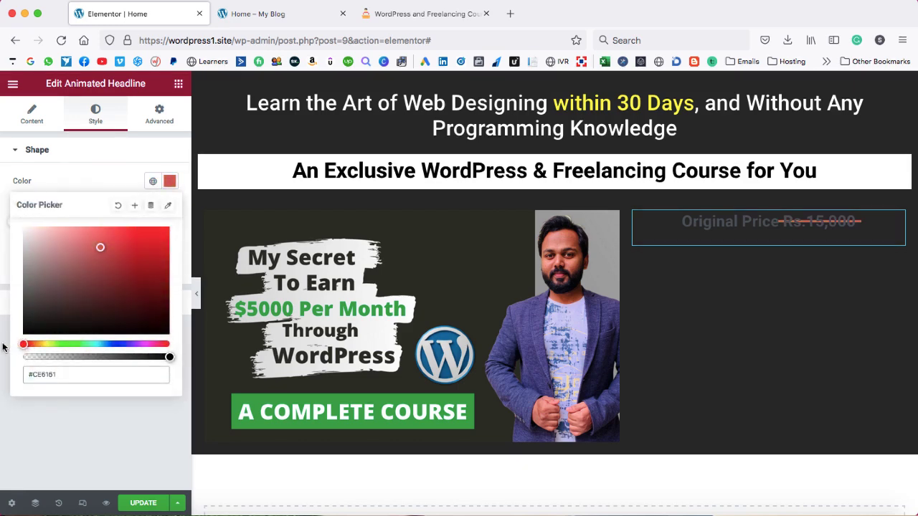
pyautogui.click(40, 414)
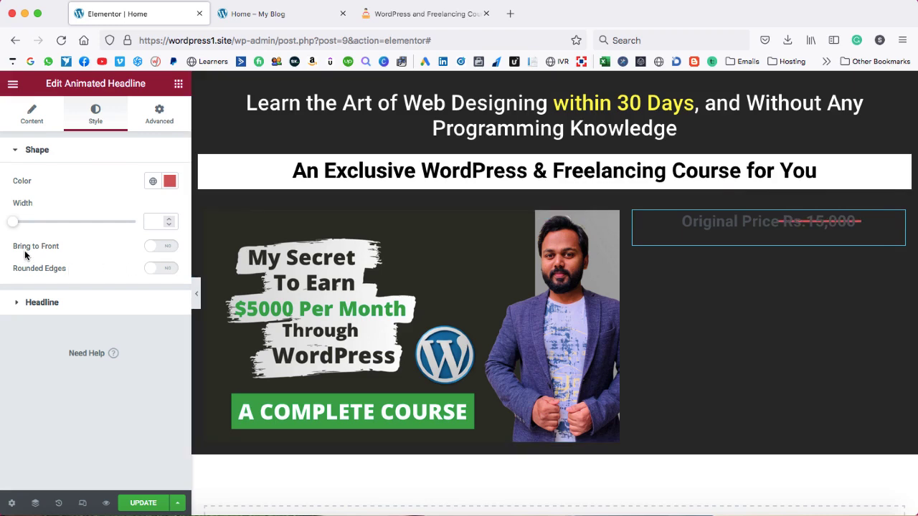
pyautogui.click(167, 248)
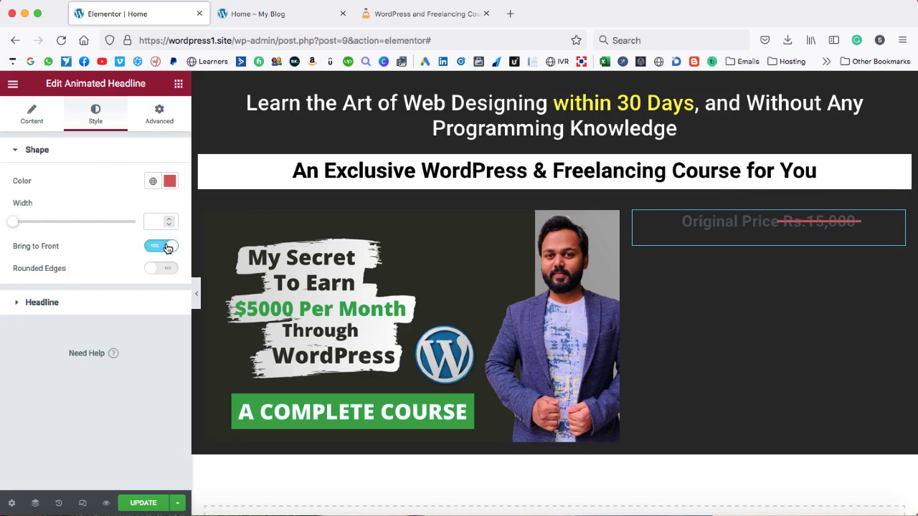
# Set the headline's main text color to white.
pyautogui.click(16, 304)
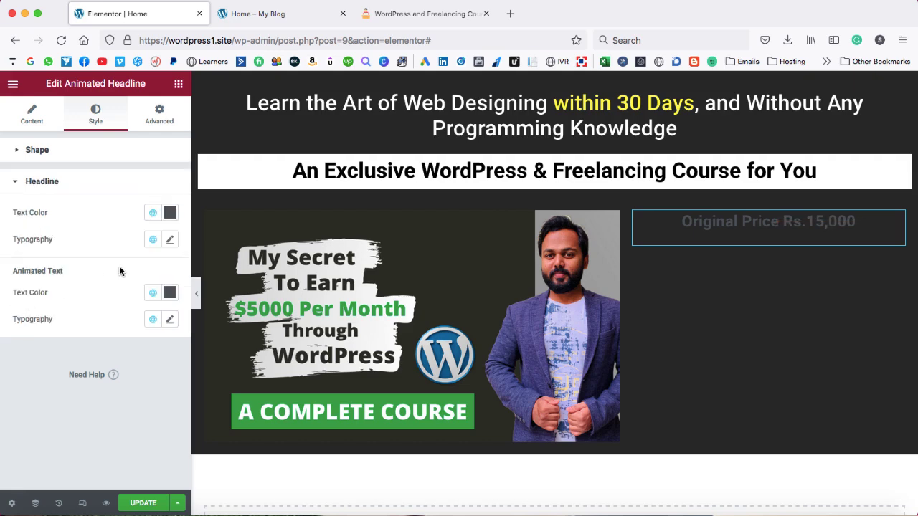
pyautogui.click(169, 213)
pyautogui.click(78, 295)
pyautogui.moveTo(46, 277); pyautogui.dragTo(1, 239)
pyautogui.click(78, 209)
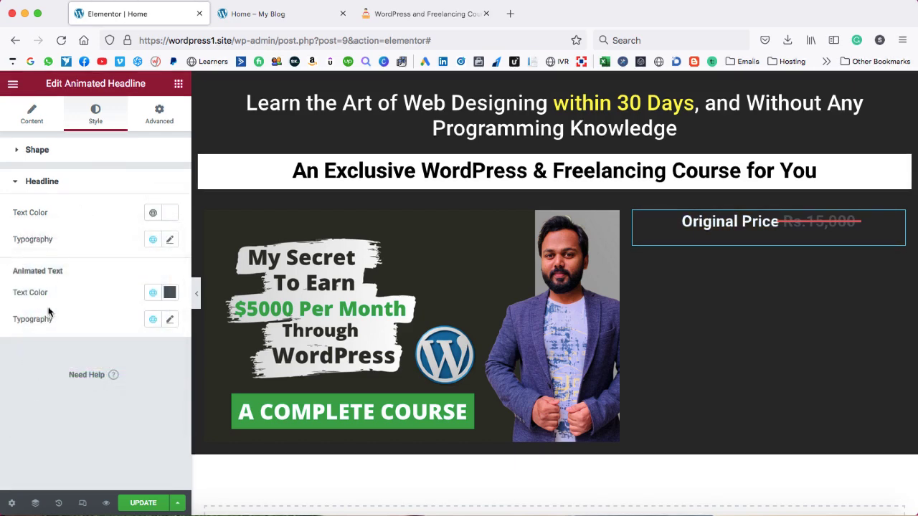
# Set the headline's animated text color to white (#FFFFFF) and compare it with the reference page's pricing area.
pyautogui.click(169, 293)
pyautogui.click(62, 352)
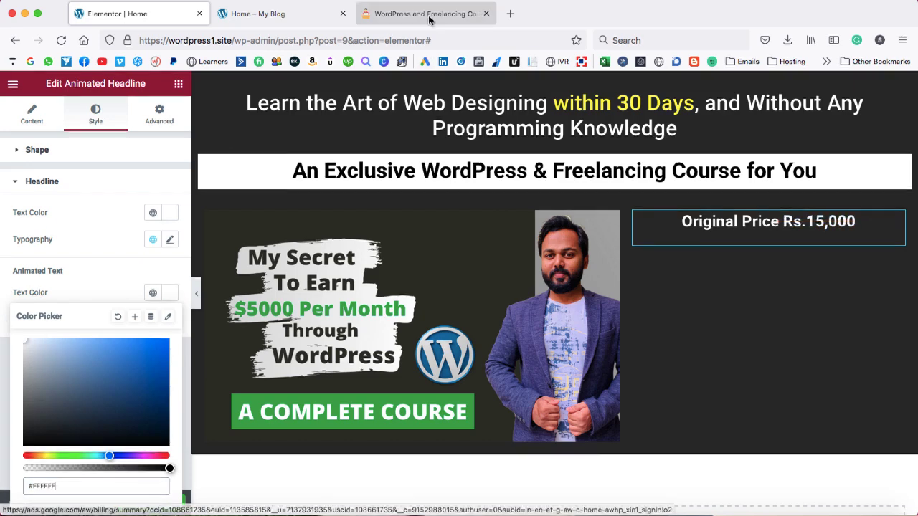
pyautogui.click(428, 14)
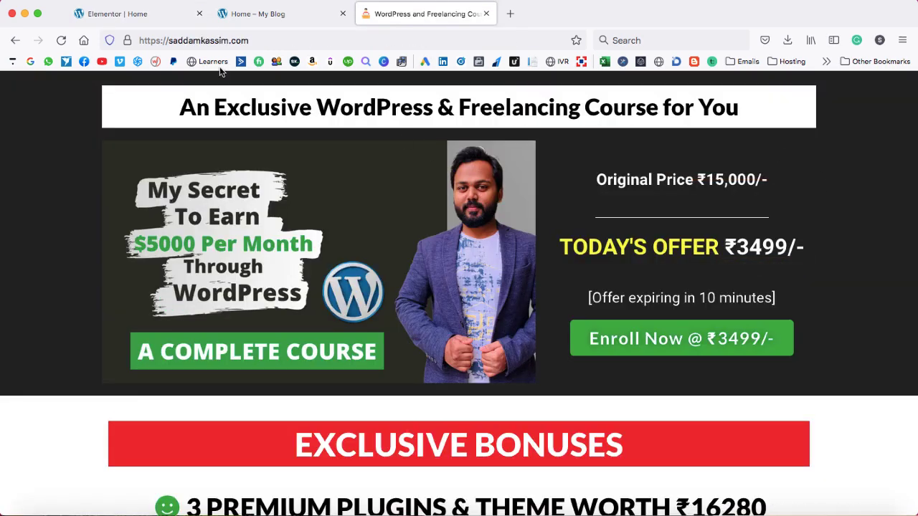
pyautogui.click(155, 23)
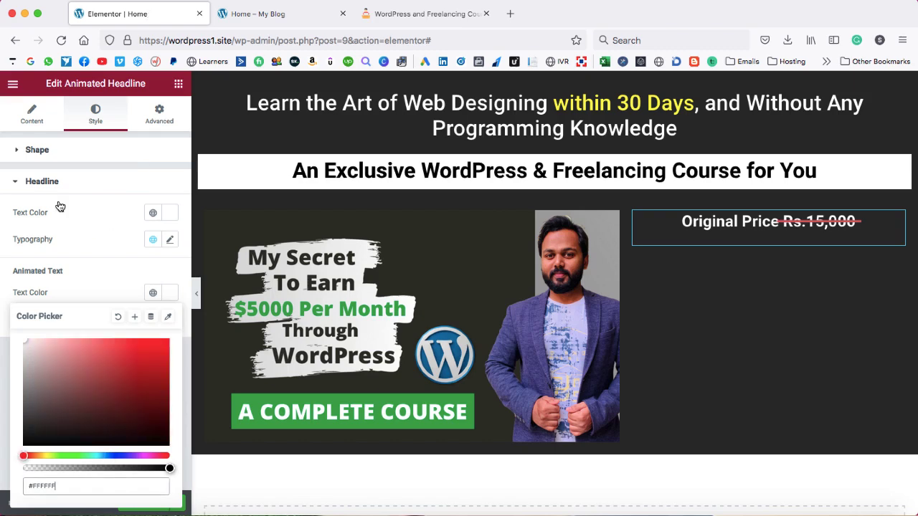
# Change the color of the headline's strikethrough shape to a brighter red (#FF0B0B).
pyautogui.click(18, 152)
pyautogui.click(17, 152)
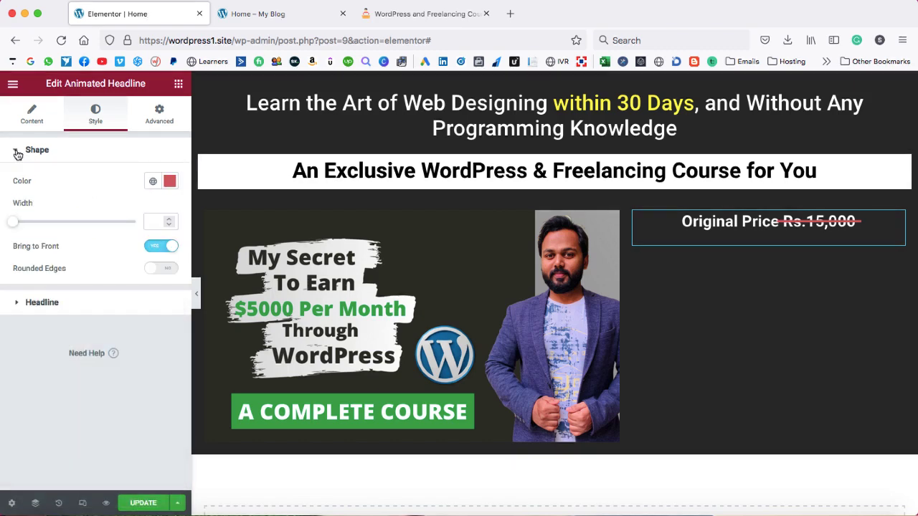
pyautogui.click(169, 181)
pyautogui.moveTo(99, 247); pyautogui.dragTo(165, 227)
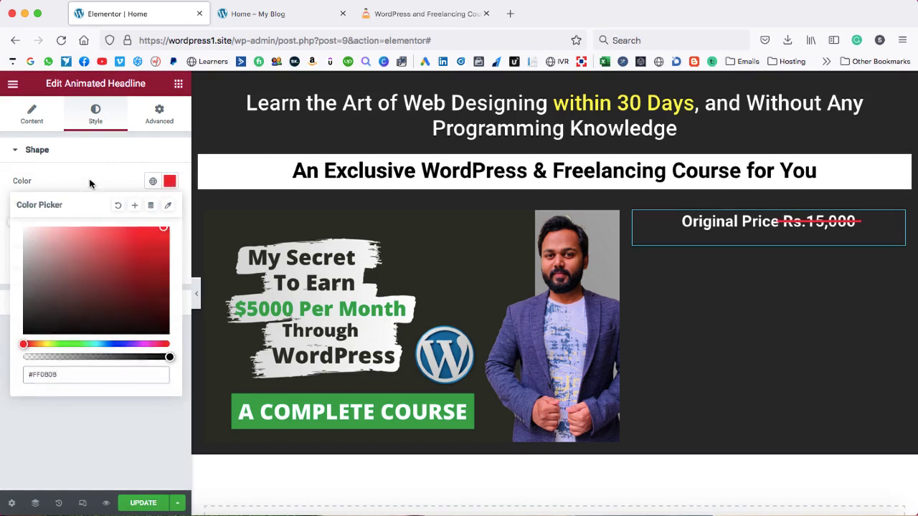
pyautogui.click(89, 185)
# Set the typography size of the Original Price headline to 25 px.
pyautogui.click(46, 304)
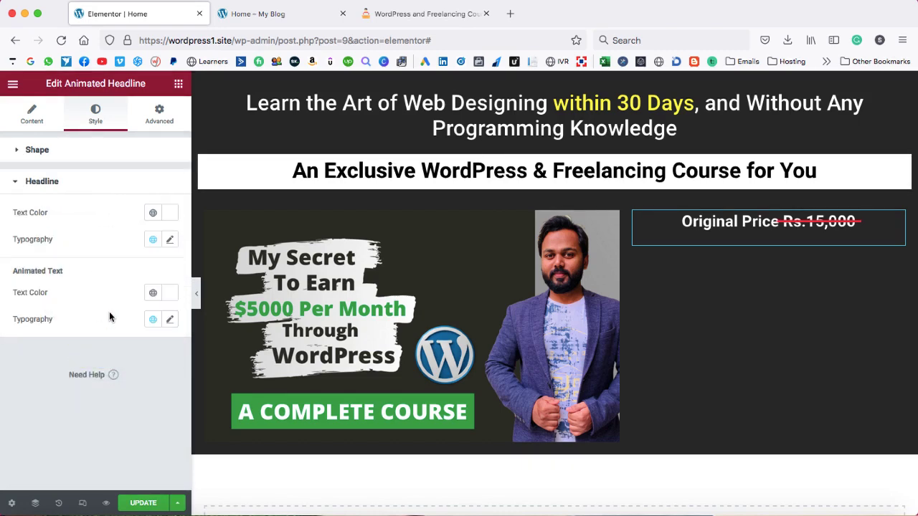
pyautogui.click(170, 240)
pyautogui.click(161, 339)
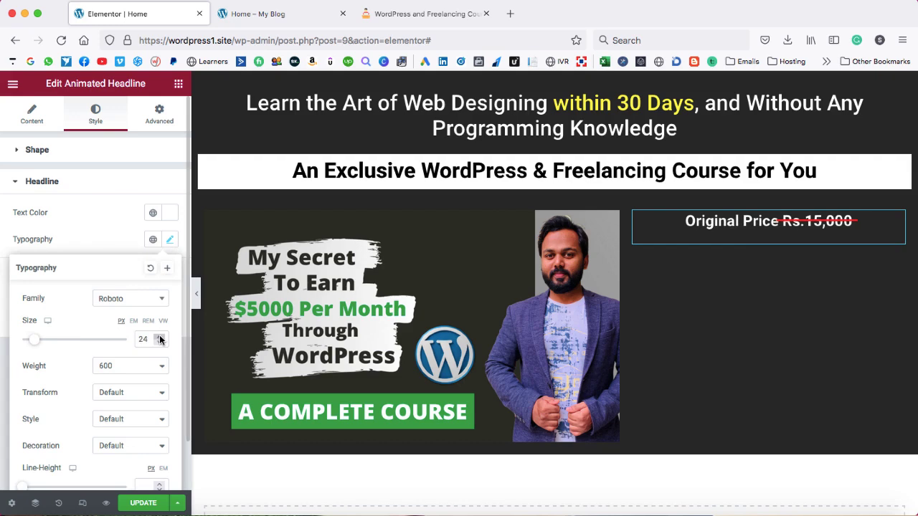
pyautogui.click(161, 338)
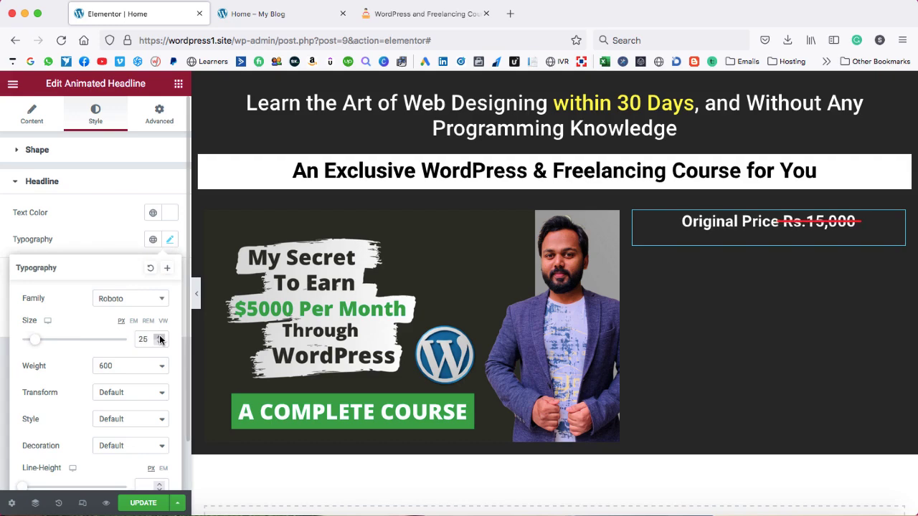
pyautogui.click(86, 245)
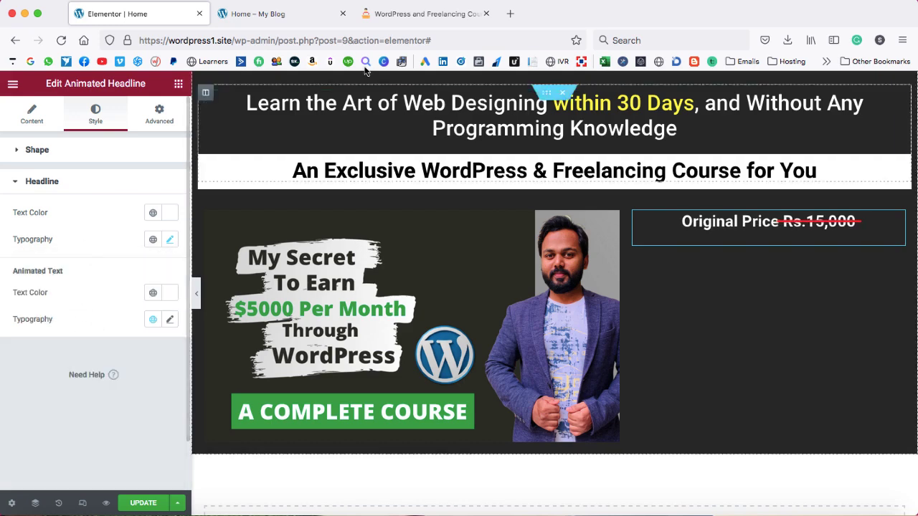
# After checking the reference page, add a Divider below the Original Price headline with 75% width and centered alignment.
pyautogui.click(386, 22)
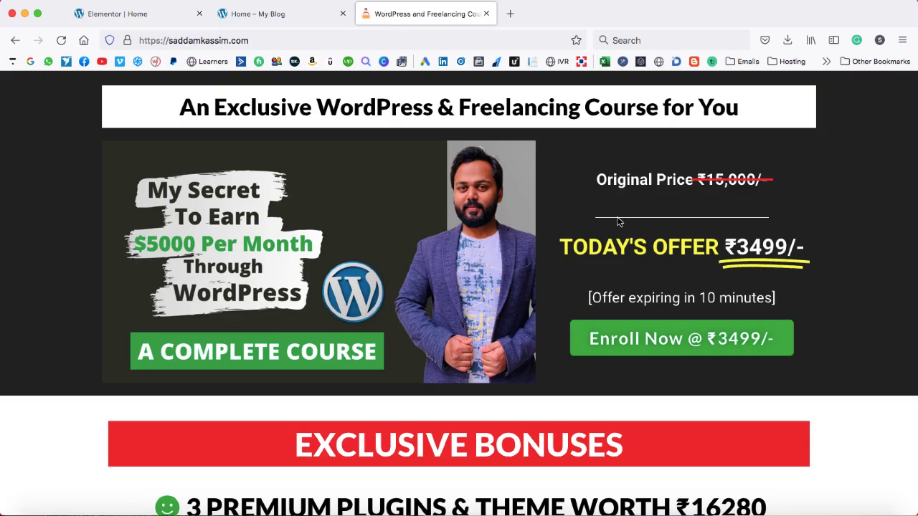
pyautogui.click(162, 16)
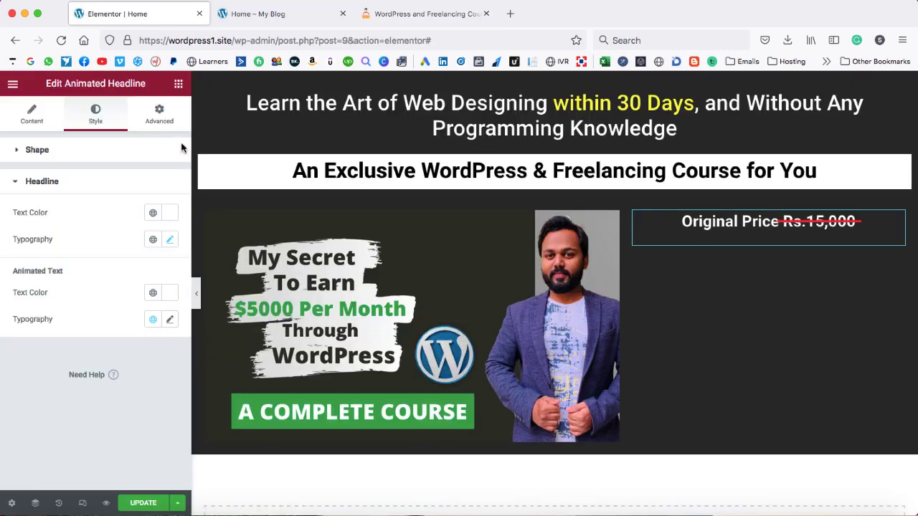
pyautogui.click(179, 84)
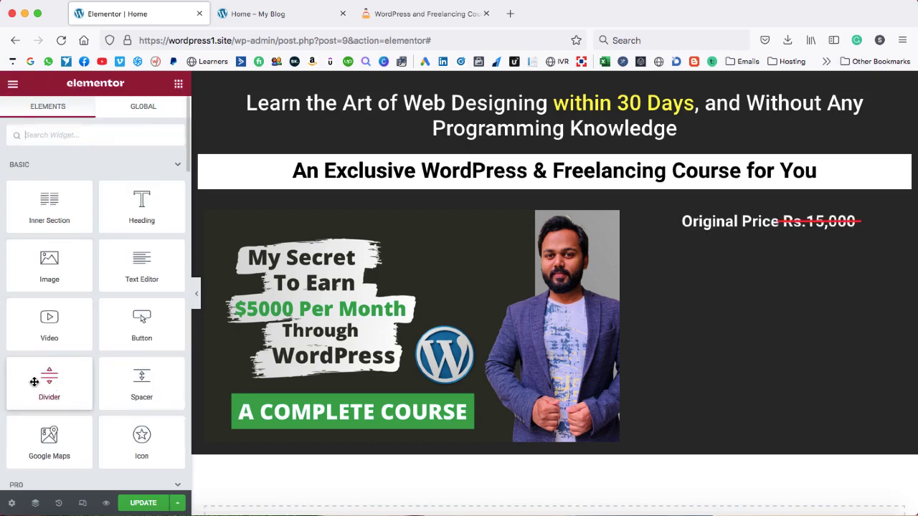
pyautogui.moveTo(33, 380); pyautogui.dragTo(716, 234)
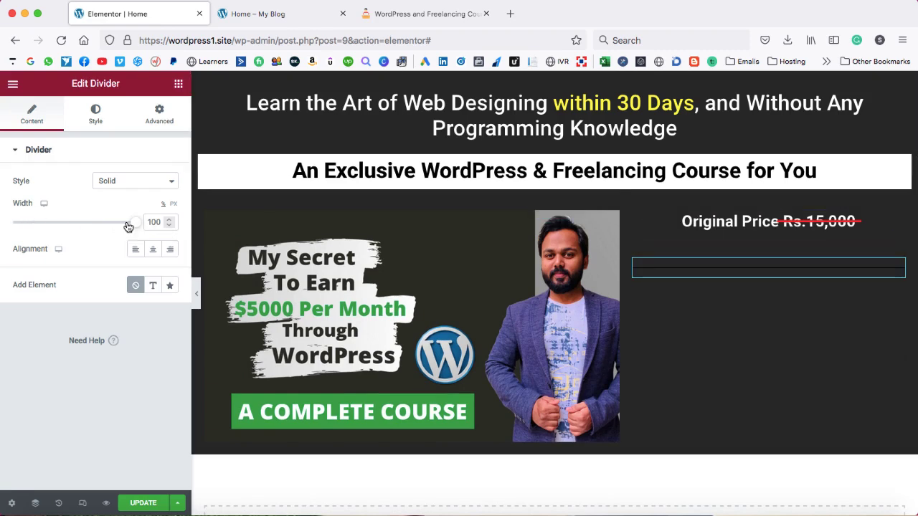
pyautogui.moveTo(134, 224); pyautogui.dragTo(103, 228)
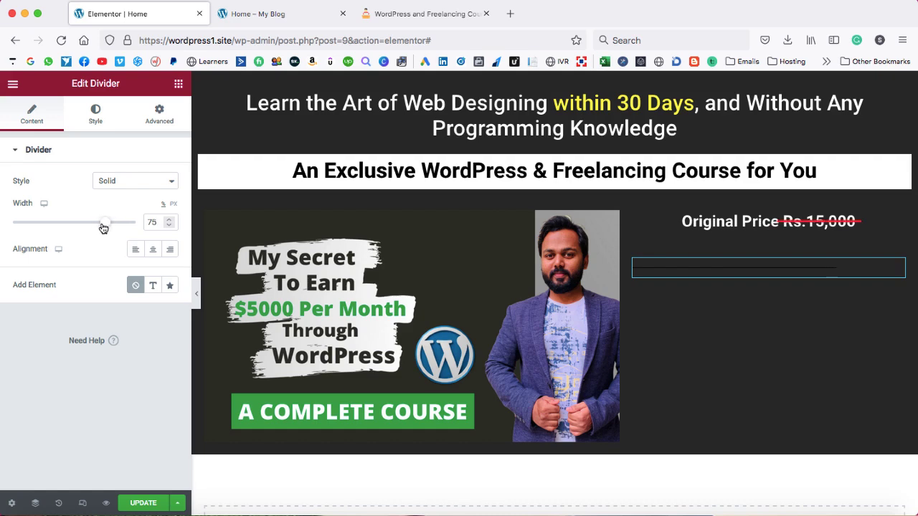
pyautogui.click(153, 250)
# Color the divider white (#FFFFFF) and reduce its gap to 2.
pyautogui.click(93, 119)
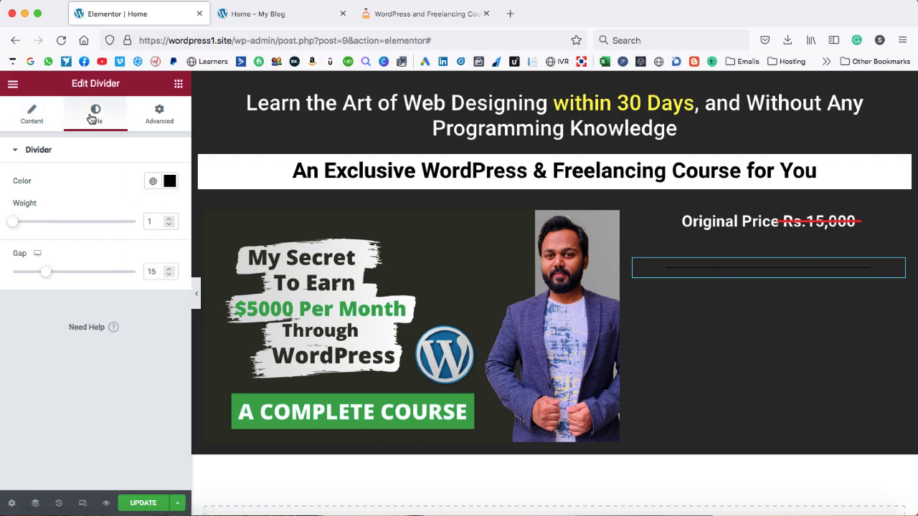
pyautogui.click(169, 180)
pyautogui.moveTo(60, 256); pyautogui.dragTo(0, 208)
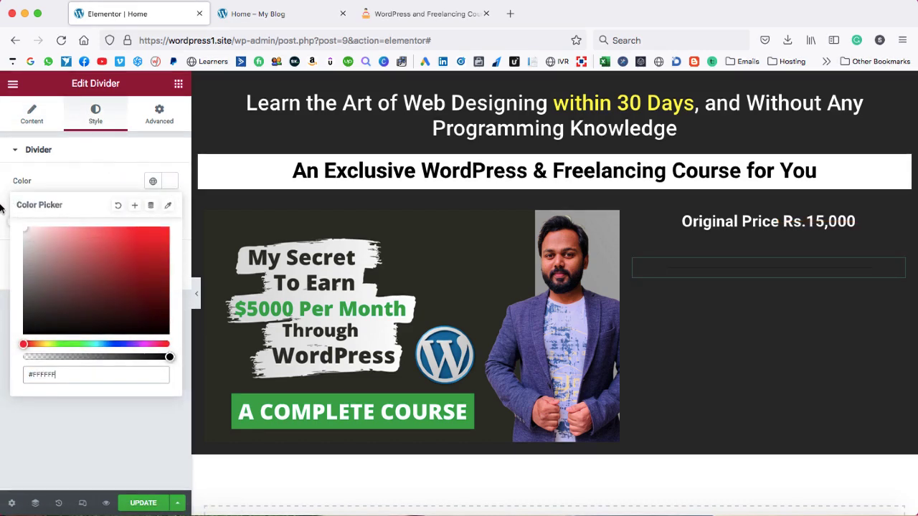
pyautogui.click(54, 189)
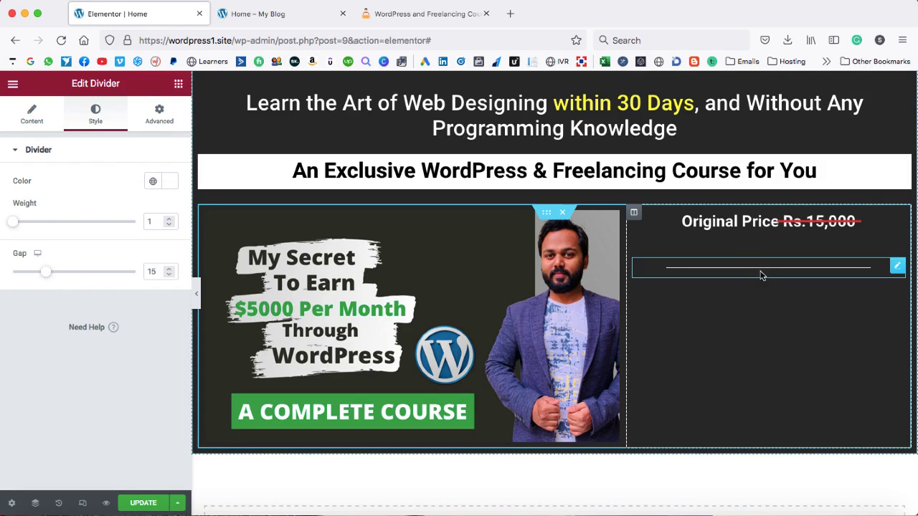
pyautogui.moveTo(45, 272); pyautogui.dragTo(2, 271)
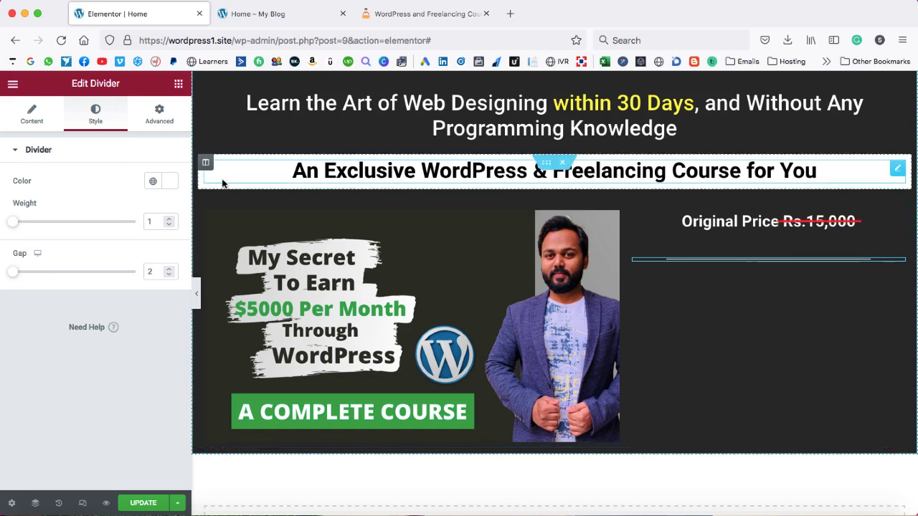
# Unlink the divider's margin values and set its top margin to -23 px.
pyautogui.click(160, 121)
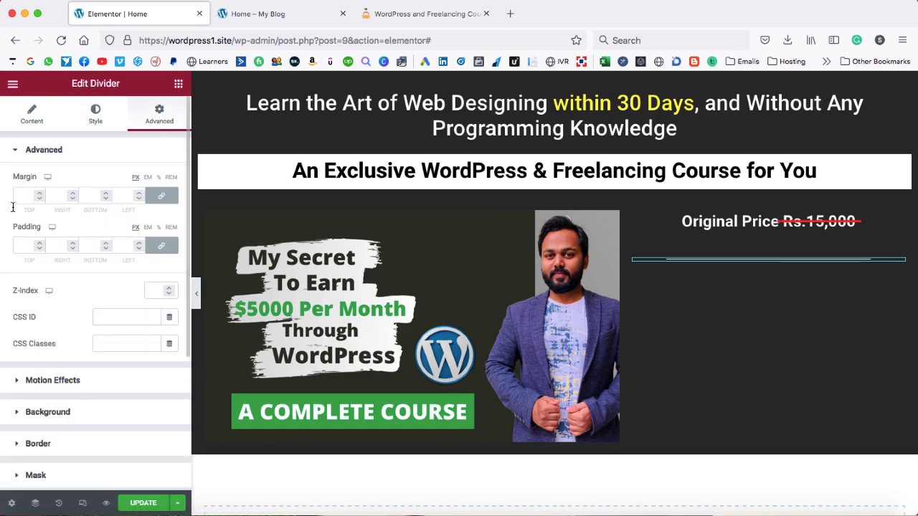
pyautogui.click(162, 198)
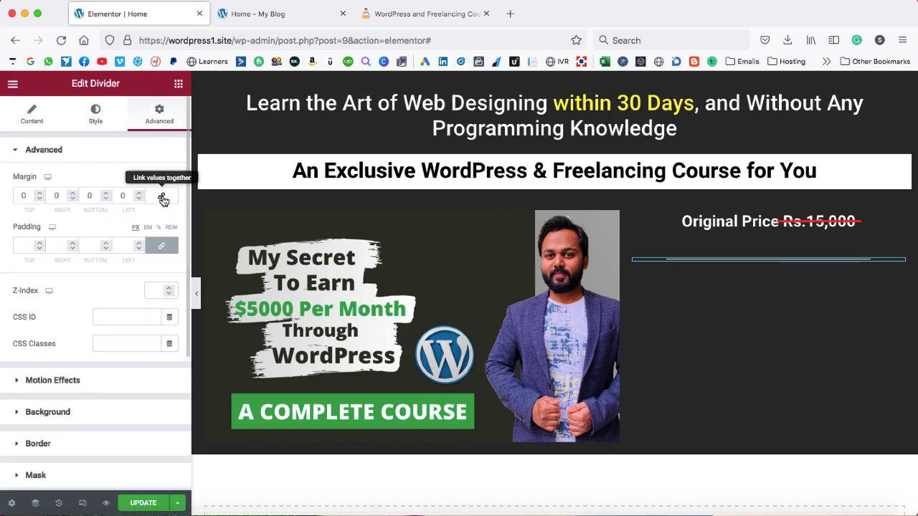
pyautogui.moveTo(40, 198); pyautogui.dragTo(40, 200)
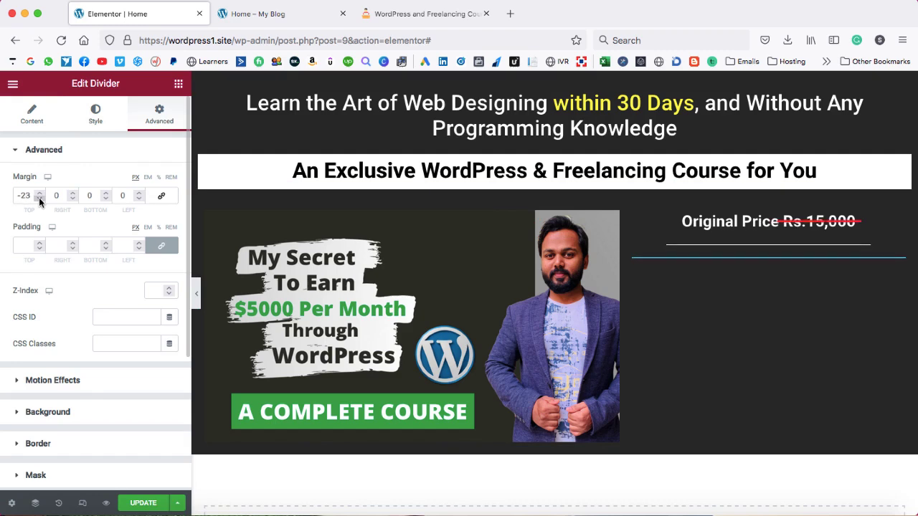
# Check the reference page's pricing area, duplicate the Original Price headline and place the copy below the divider.
pyautogui.click(453, 19)
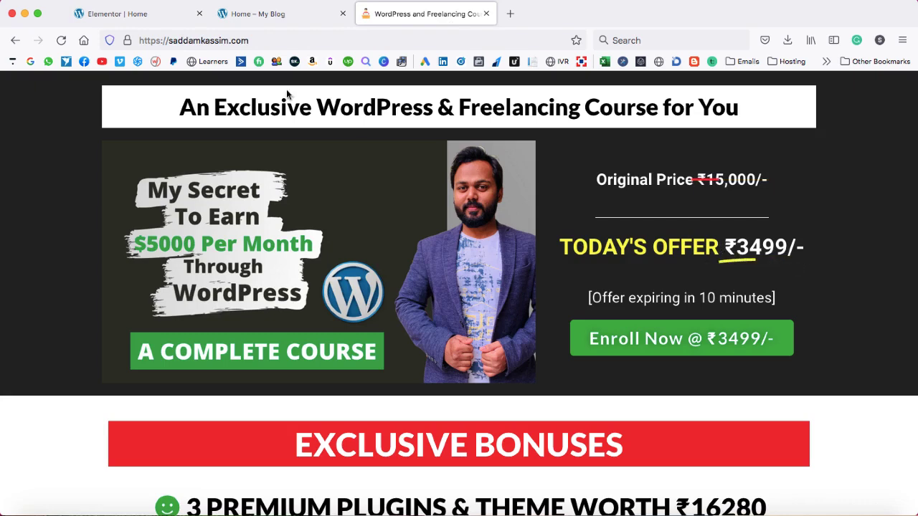
pyautogui.click(167, 16)
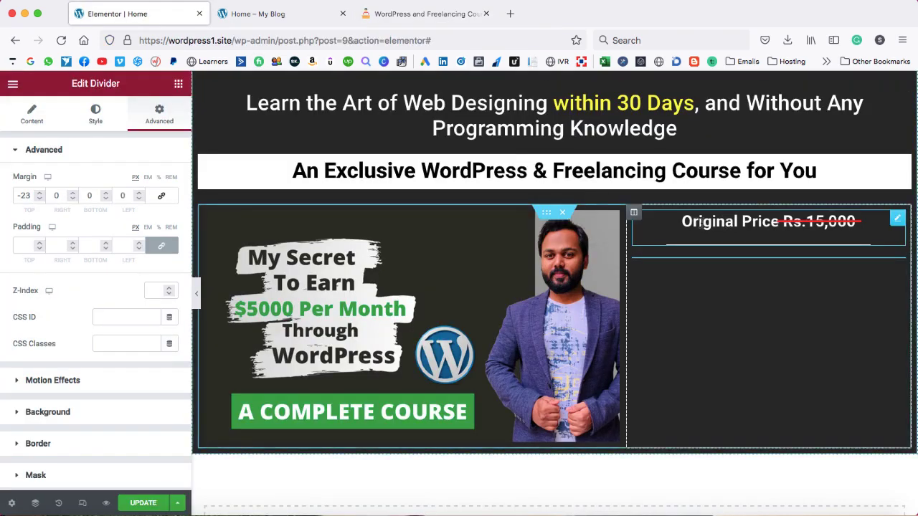
pyautogui.rightClick(717, 223)
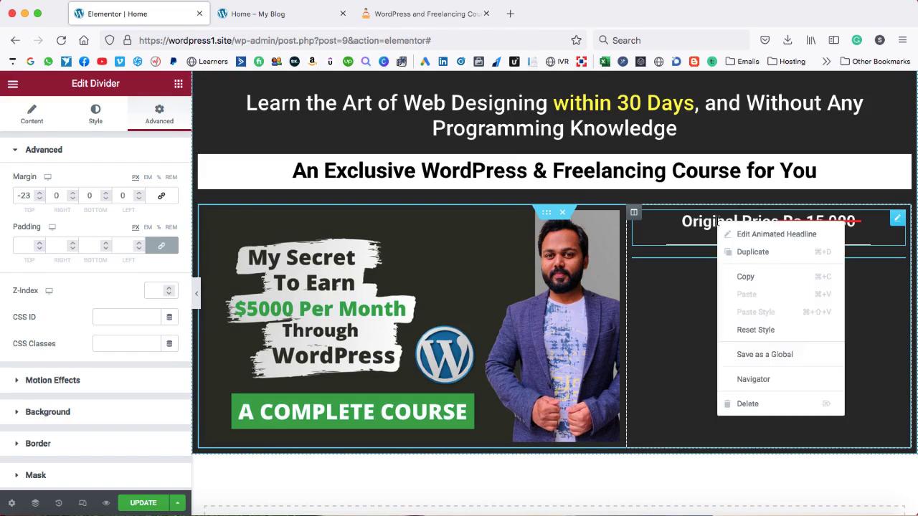
pyautogui.click(739, 251)
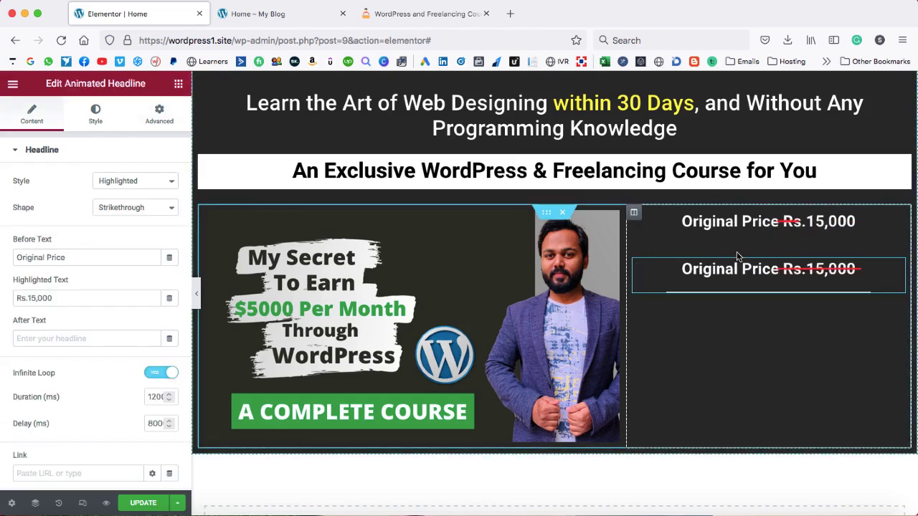
pyautogui.moveTo(896, 266); pyautogui.dragTo(774, 279)
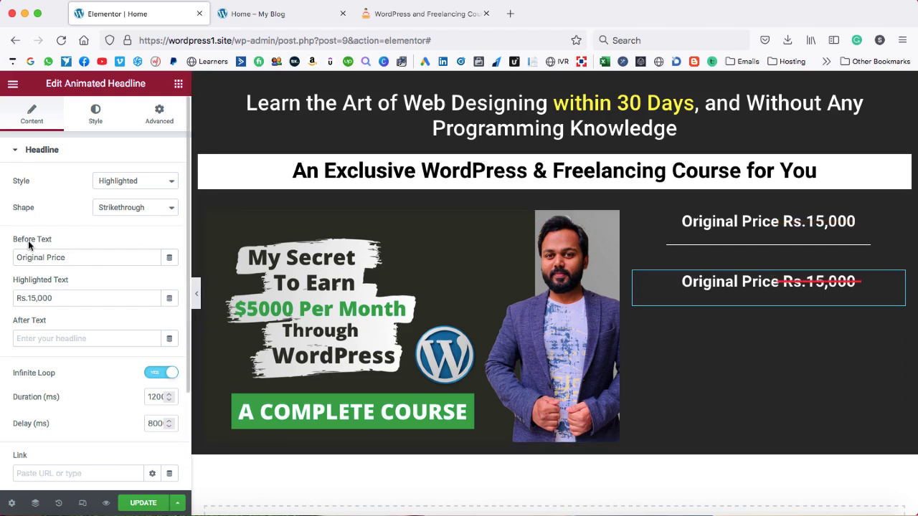
# Set the copied headline's before text to "TODAY'S OFFER" and its highlighted text to "Rs.3499".
pyautogui.tripleClick(82, 258)
pyautogui.write('TO')
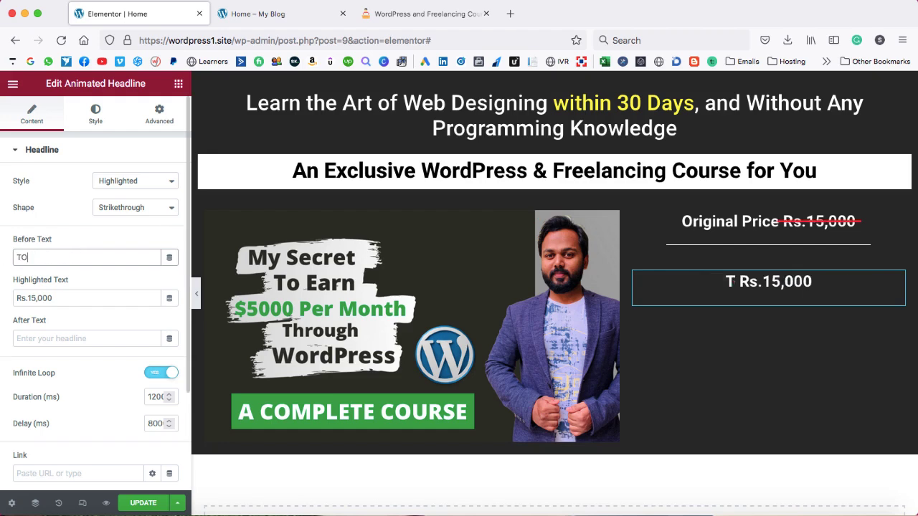
pyautogui.write("DAY'S OFFER")
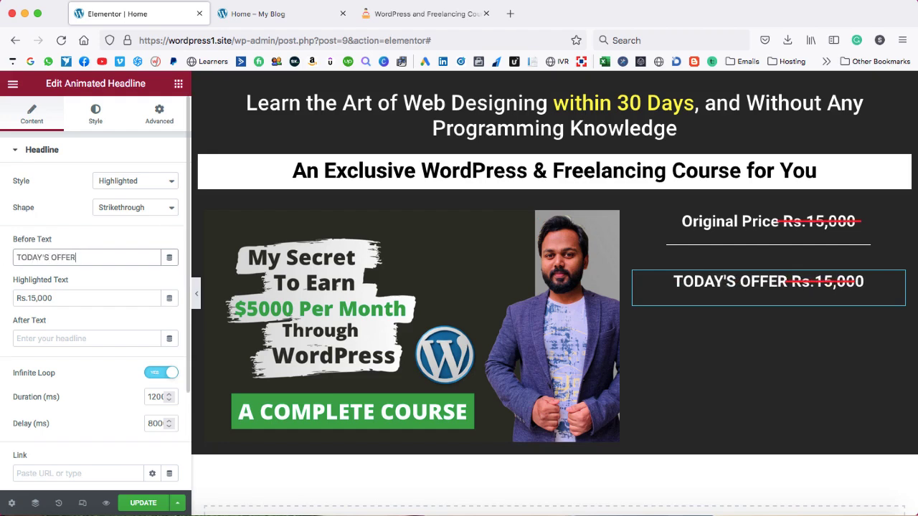
pyautogui.moveTo(63, 298); pyautogui.dragTo(14, 300)
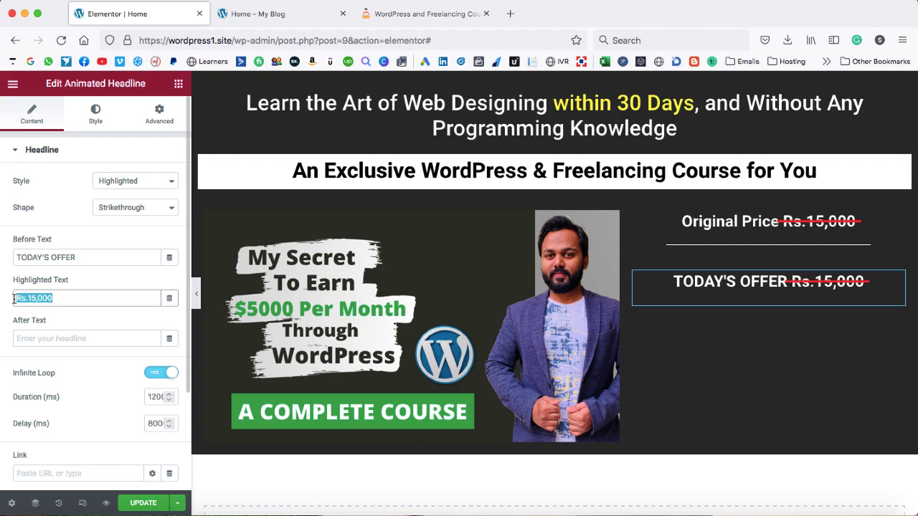
pyautogui.write('Rs.')
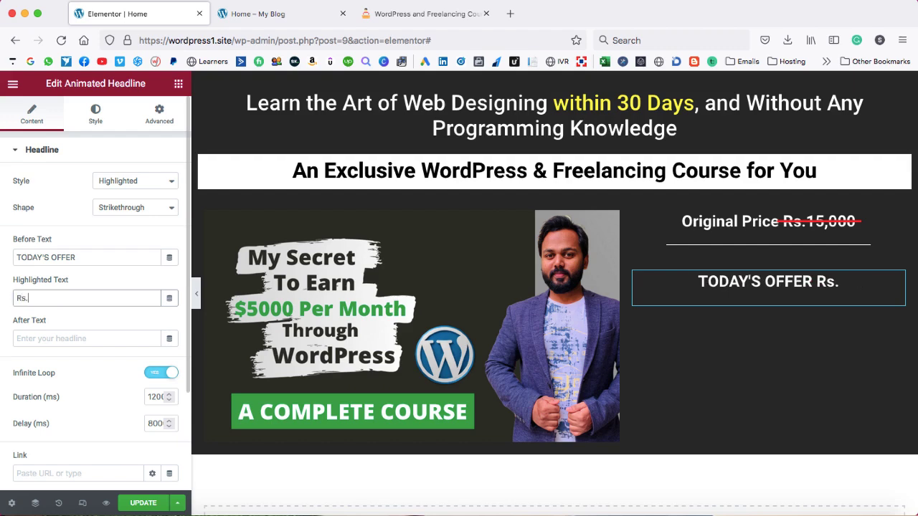
pyautogui.write('3499')
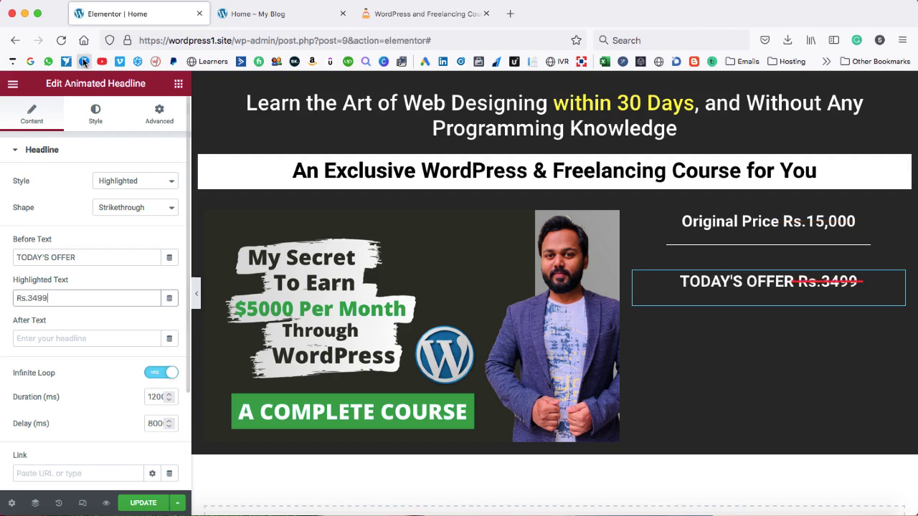
# Check the offer line on the reference page and set the TODAY'S OFFER headline's main text color to yellow (#FFF602).
pyautogui.click(430, 13)
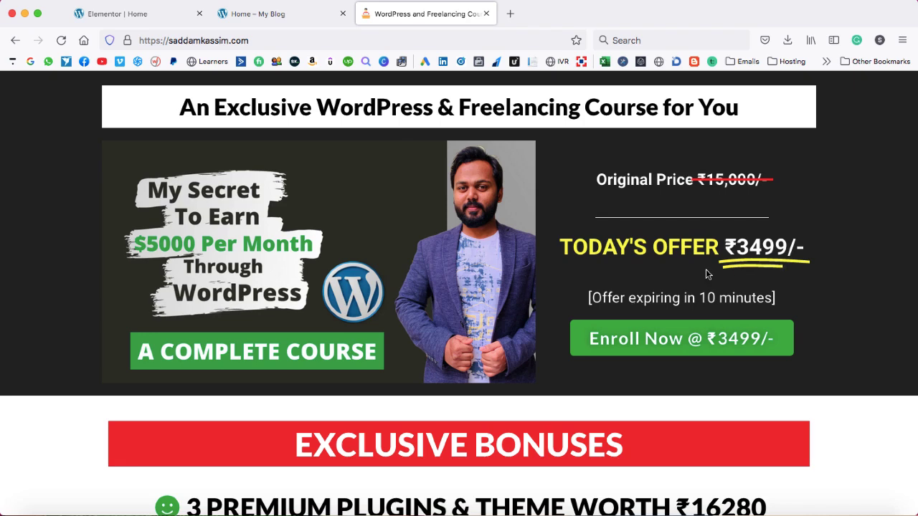
pyautogui.click(121, 12)
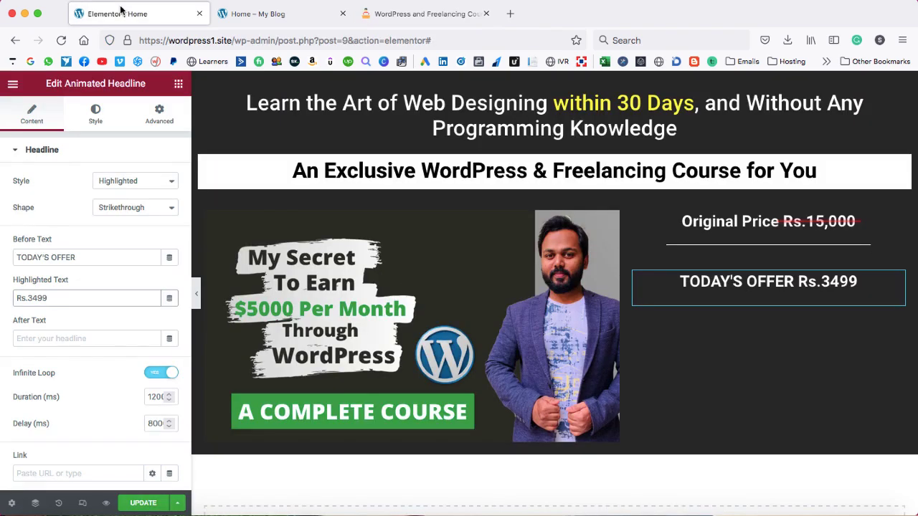
pyautogui.click(95, 114)
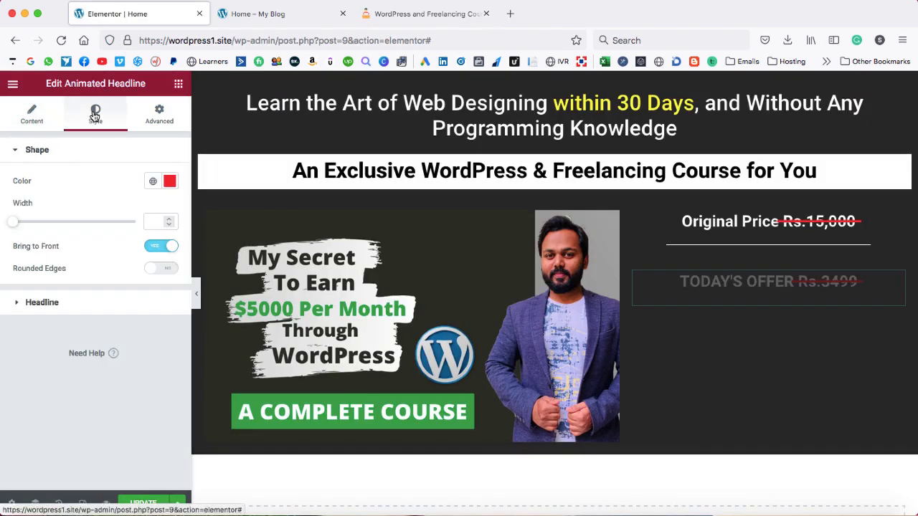
pyautogui.click(43, 302)
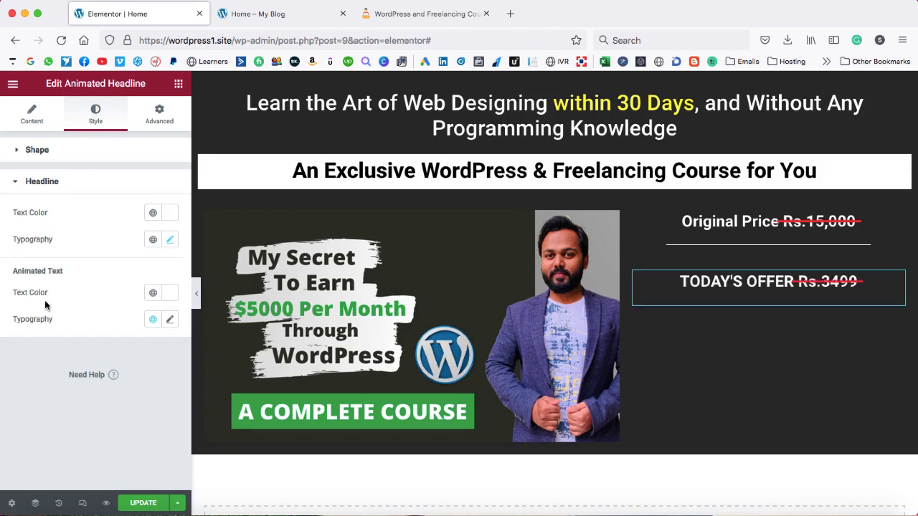
pyautogui.click(170, 214)
pyautogui.moveTo(84, 303); pyautogui.dragTo(167, 259)
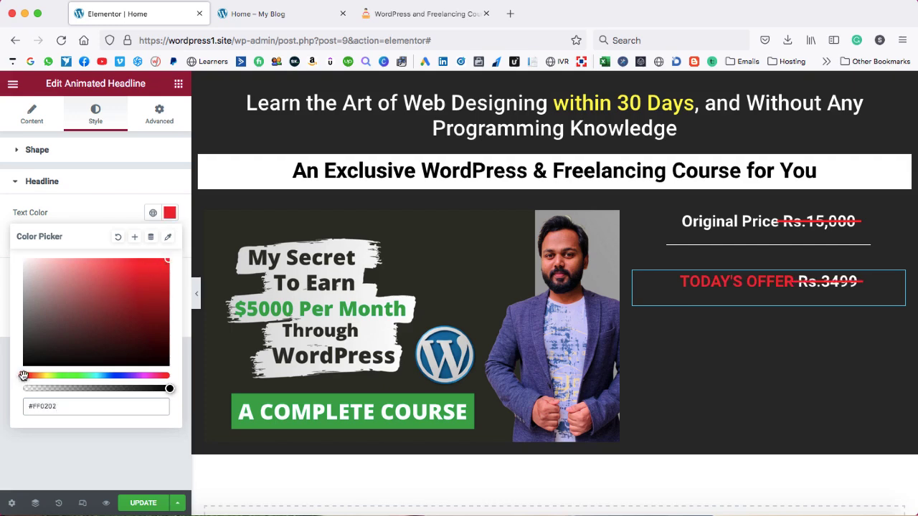
pyautogui.moveTo(25, 375); pyautogui.dragTo(46, 377)
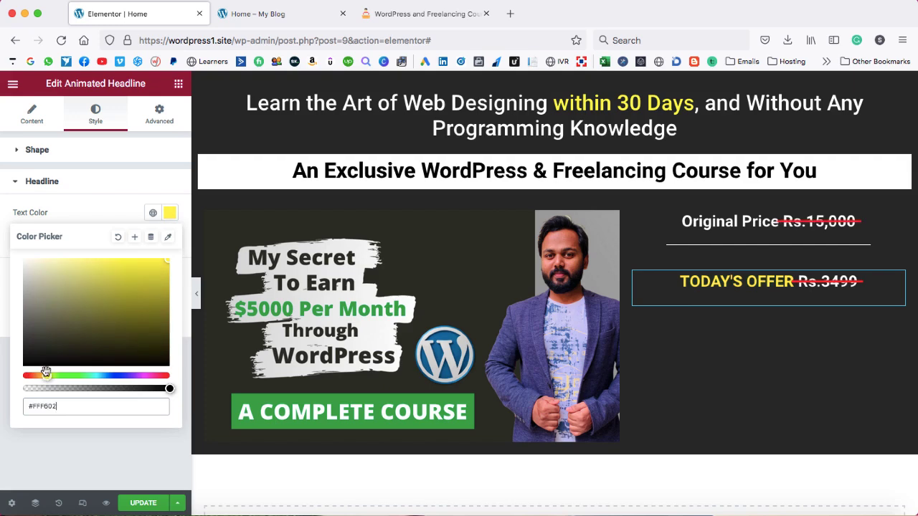
pyautogui.click(75, 213)
# Set the typography size of the TODAY'S OFFER headline's main text to 32 px.
pyautogui.click(169, 240)
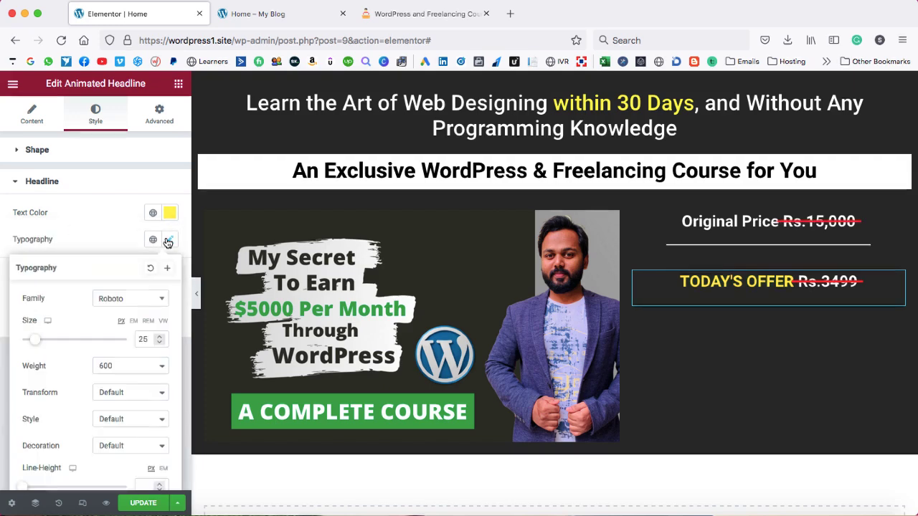
pyautogui.click(160, 339)
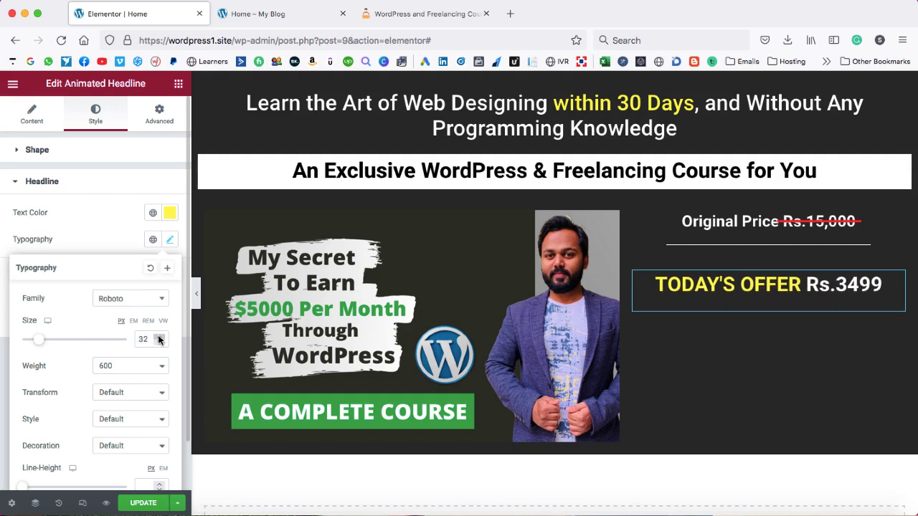
pyautogui.click(86, 203)
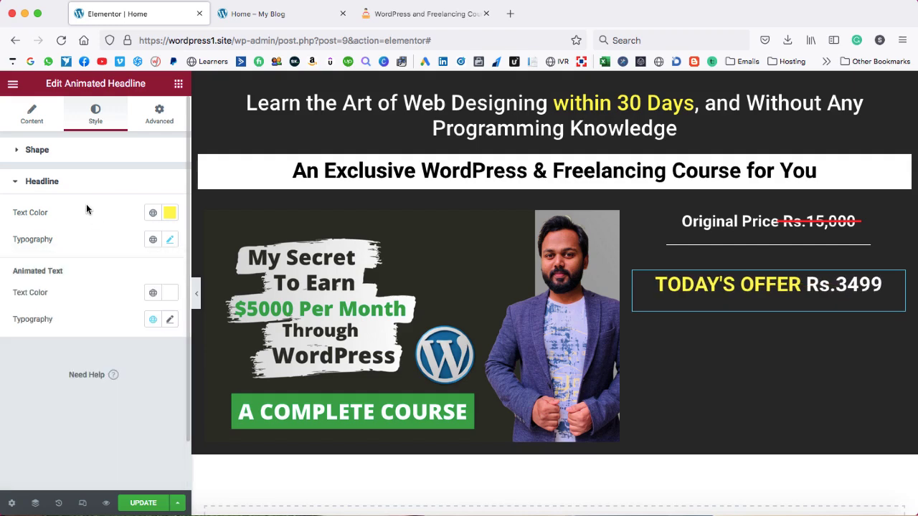
# Change the highlight shape around Rs.3499 to Double Underline, trying Underline and Double first, and update the page.
pyautogui.click(32, 116)
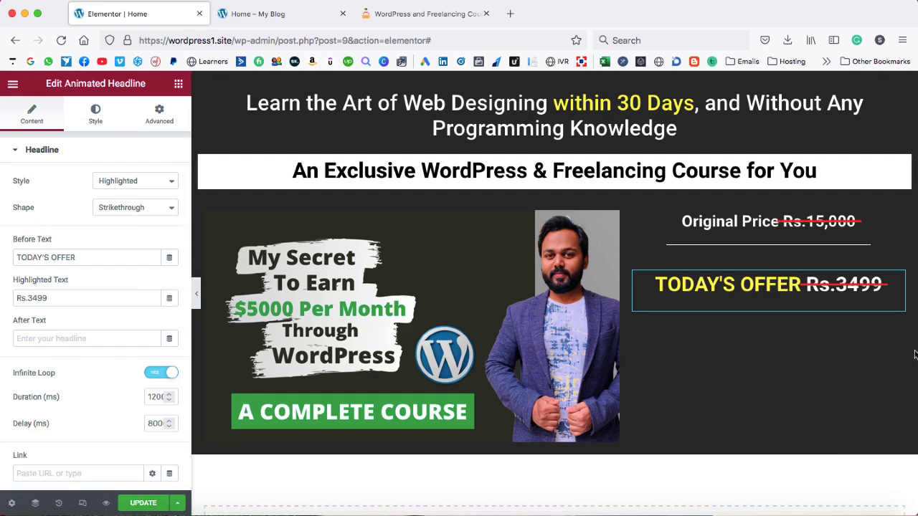
pyautogui.click(134, 207)
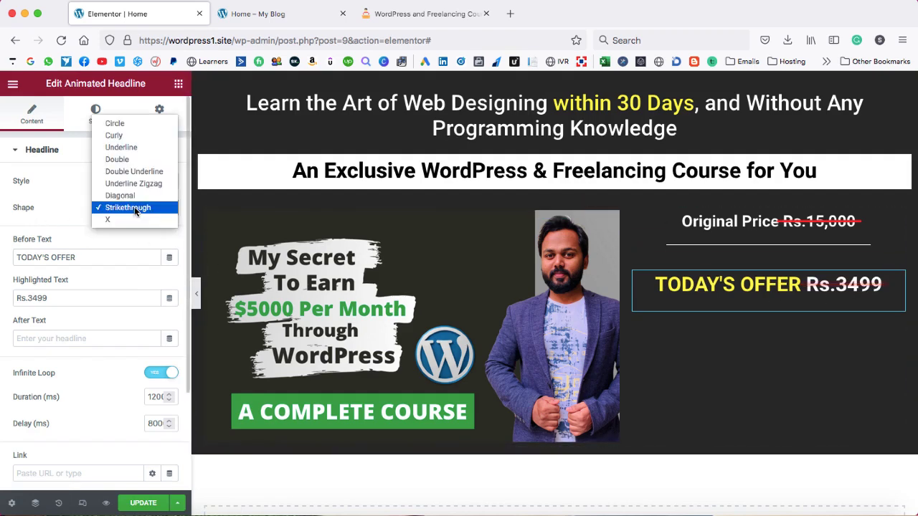
pyautogui.click(119, 147)
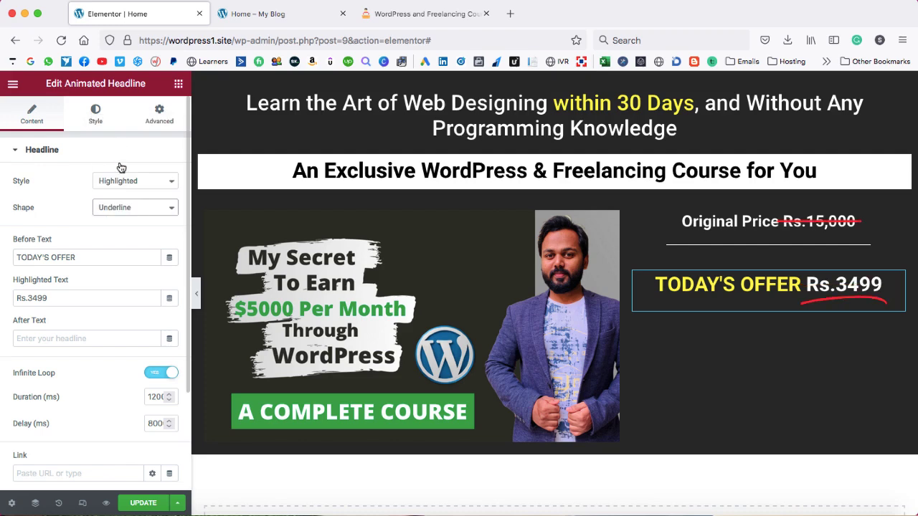
pyautogui.click(134, 208)
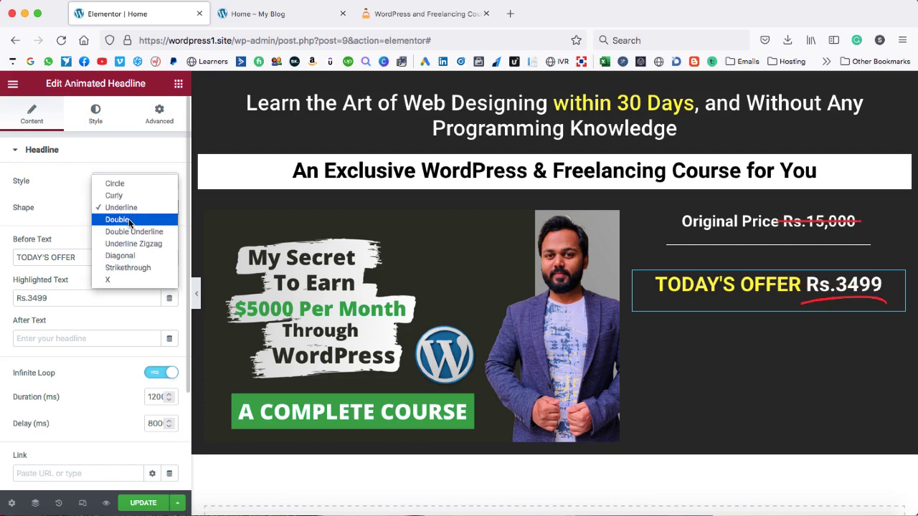
pyautogui.click(128, 220)
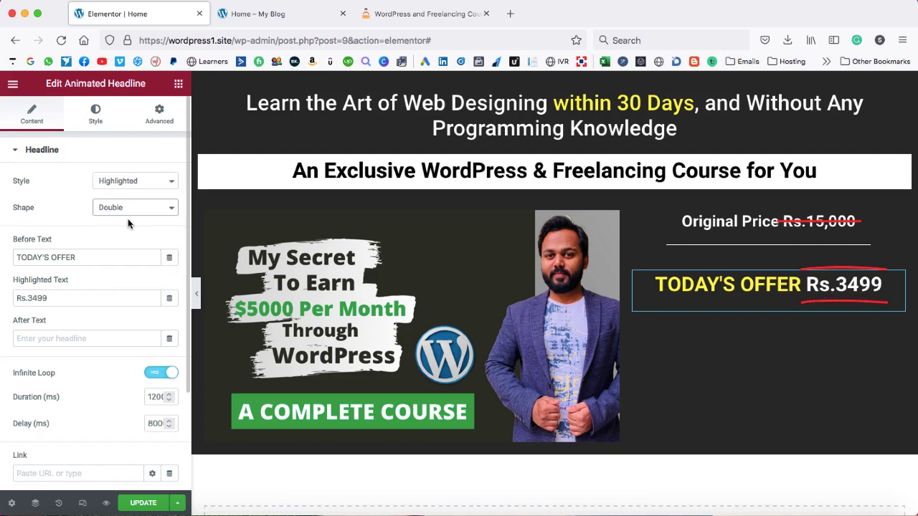
pyautogui.click(126, 206)
pyautogui.click(125, 215)
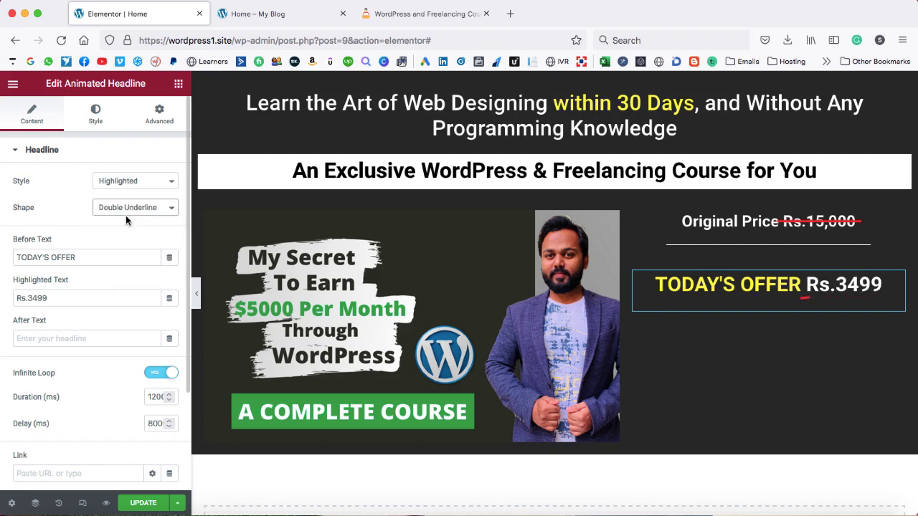
pyautogui.click(146, 502)
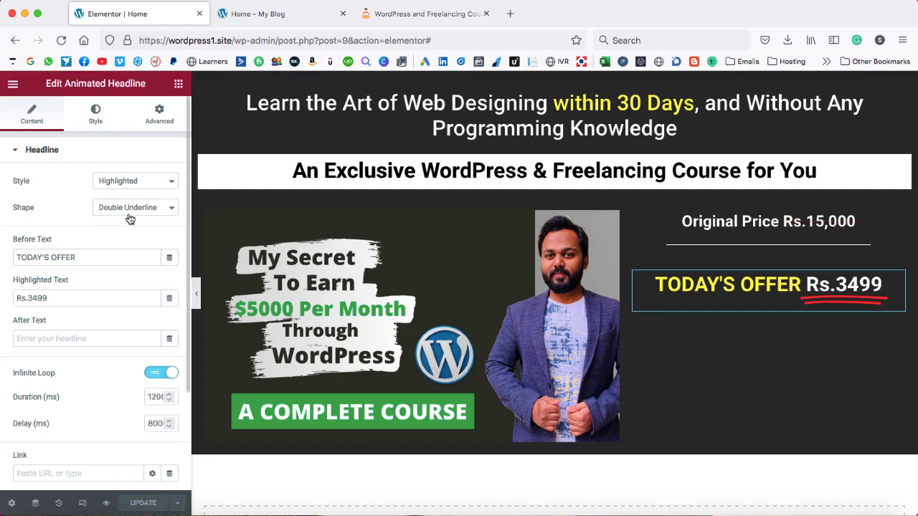
# Change the shape color of the double underline beneath Rs.3499 to bright green.
pyautogui.click(94, 122)
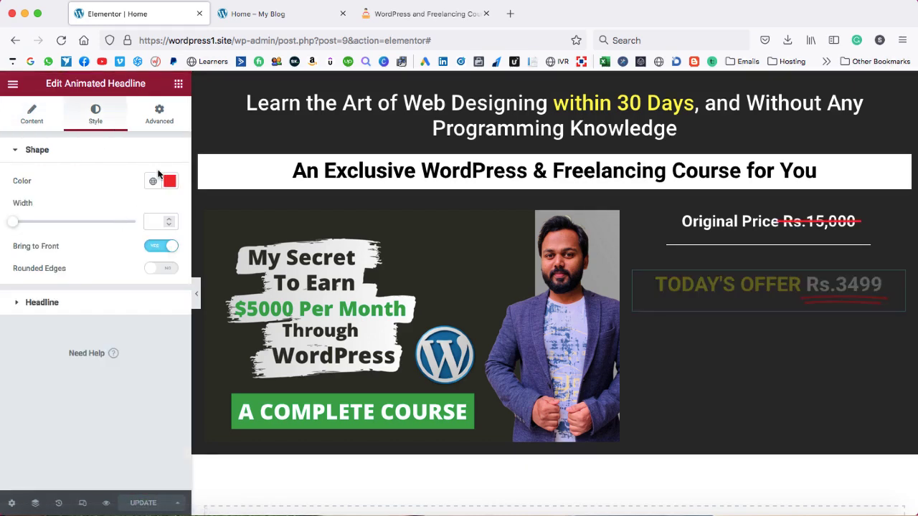
pyautogui.click(170, 183)
pyautogui.moveTo(28, 346); pyautogui.dragTo(73, 345)
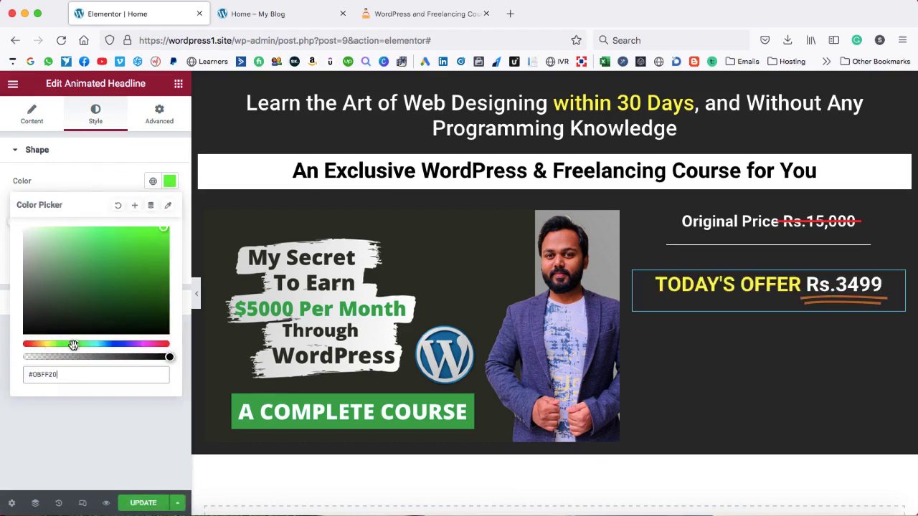
pyautogui.click(79, 171)
# Copy the offer-expiry line from the reference page and add a Text Editor widget below the TODAY'S OFFER headline.
pyautogui.click(396, 14)
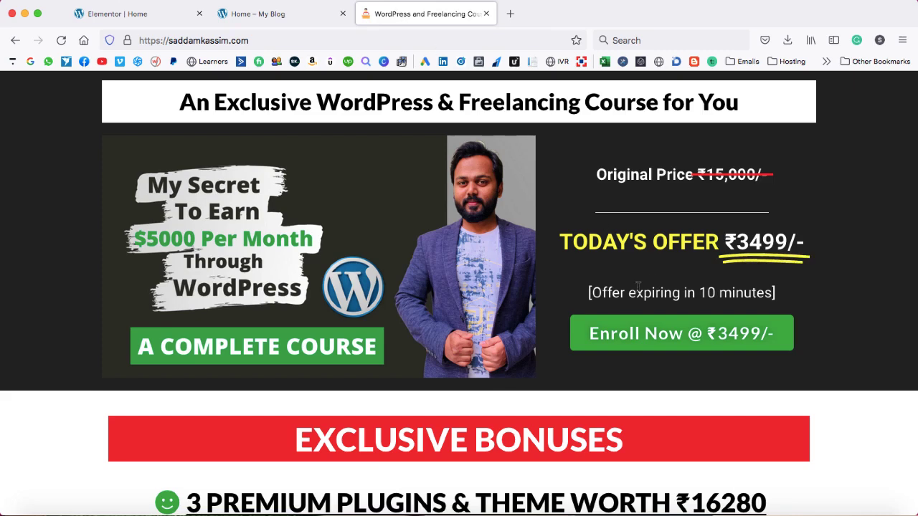
pyautogui.moveTo(589, 293); pyautogui.dragTo(773, 292)
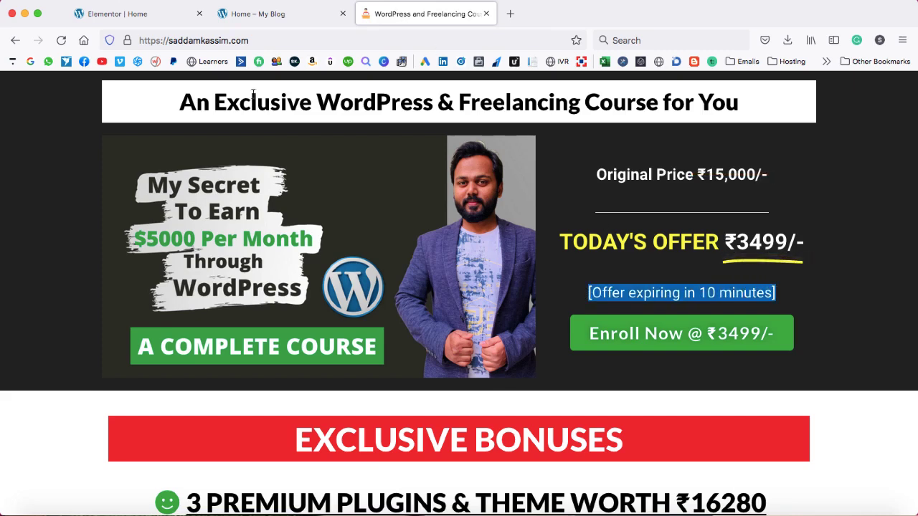
pyautogui.click(104, 13)
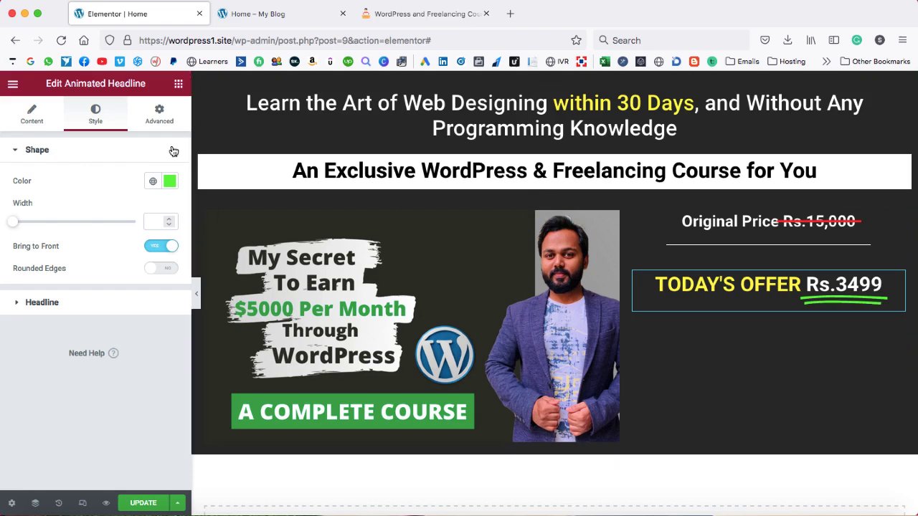
pyautogui.click(179, 85)
pyautogui.moveTo(134, 256); pyautogui.dragTo(769, 297)
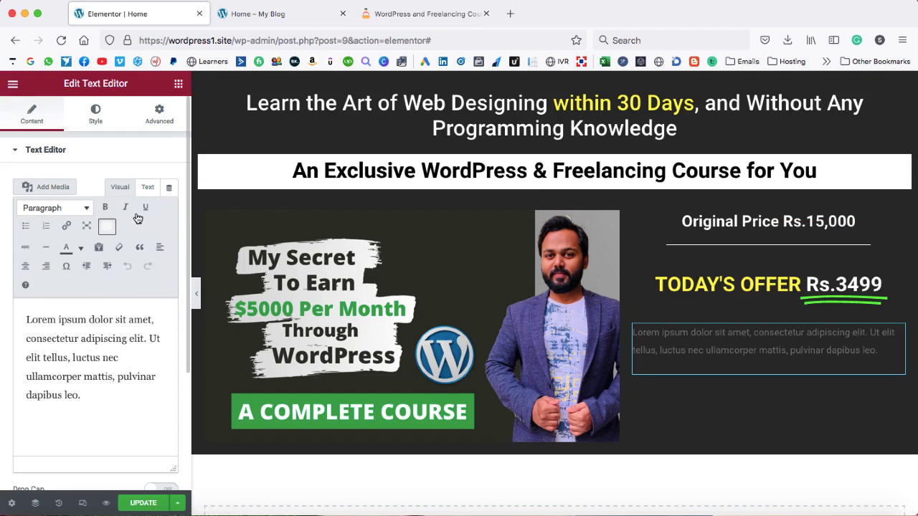
# Replace the new text widget's placeholder content with "[Offer expiring in 10 minutes]".
pyautogui.click(145, 189)
pyautogui.tripleClick(120, 282)
pyautogui.write('[Offer expiring in 10 minutes]')
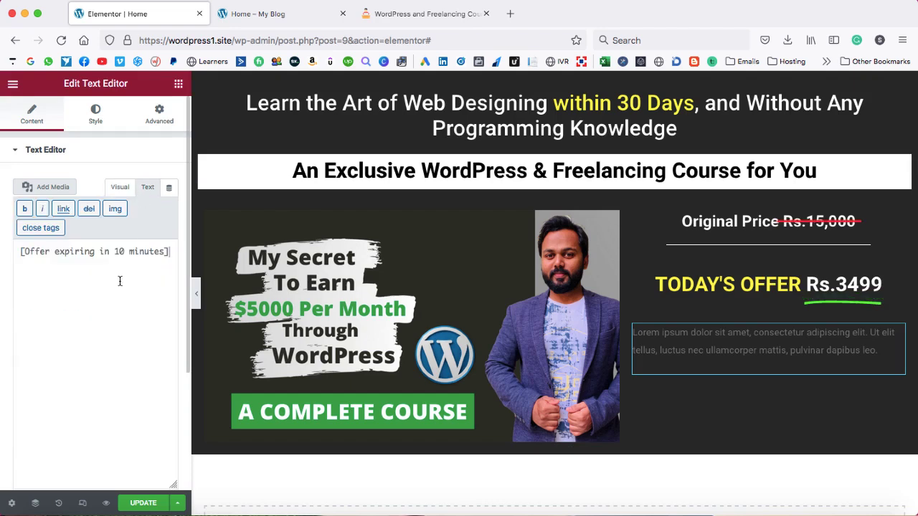
pyautogui.click(120, 188)
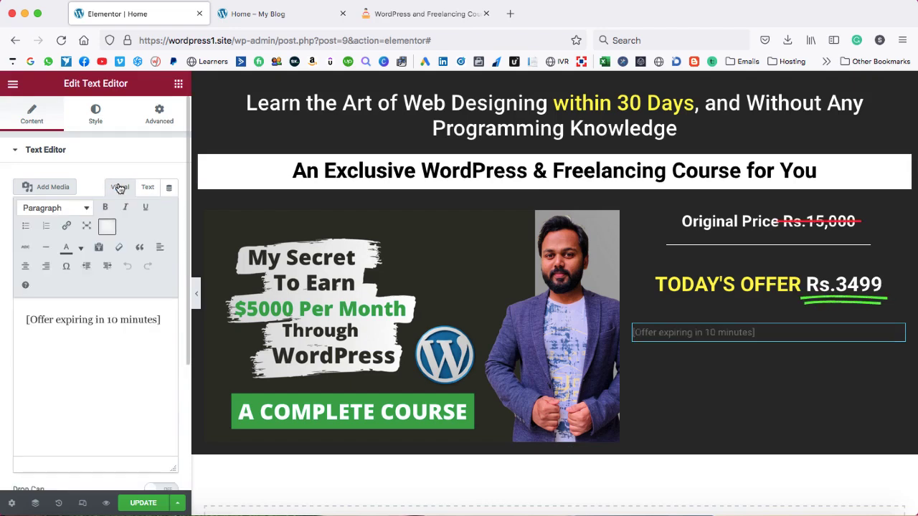
# Center the offer-expiry text and set its text color to white.
pyautogui.click(96, 114)
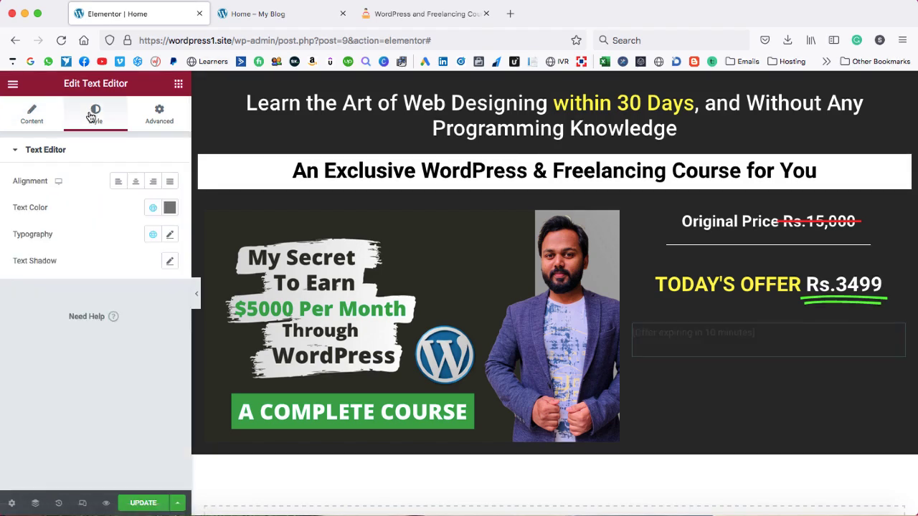
pyautogui.click(136, 183)
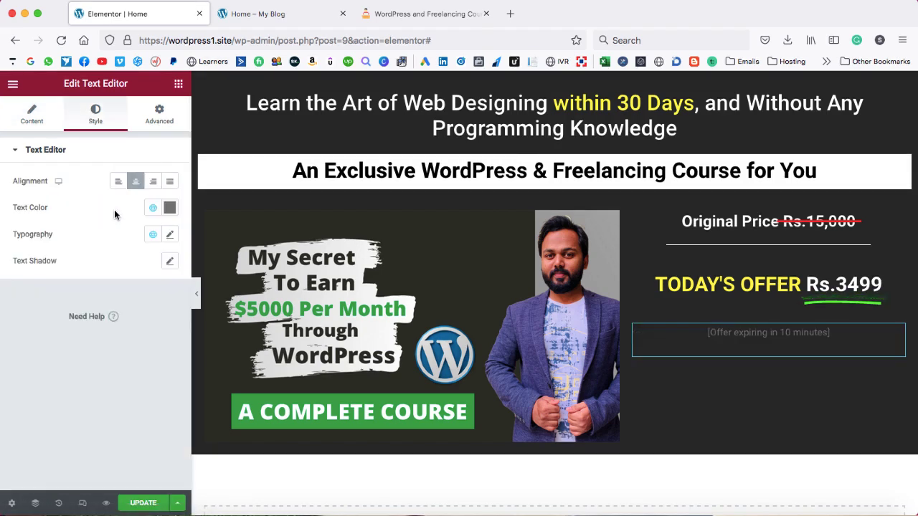
pyautogui.click(170, 208)
pyautogui.moveTo(62, 280); pyautogui.dragTo(15, 251)
pyautogui.click(69, 200)
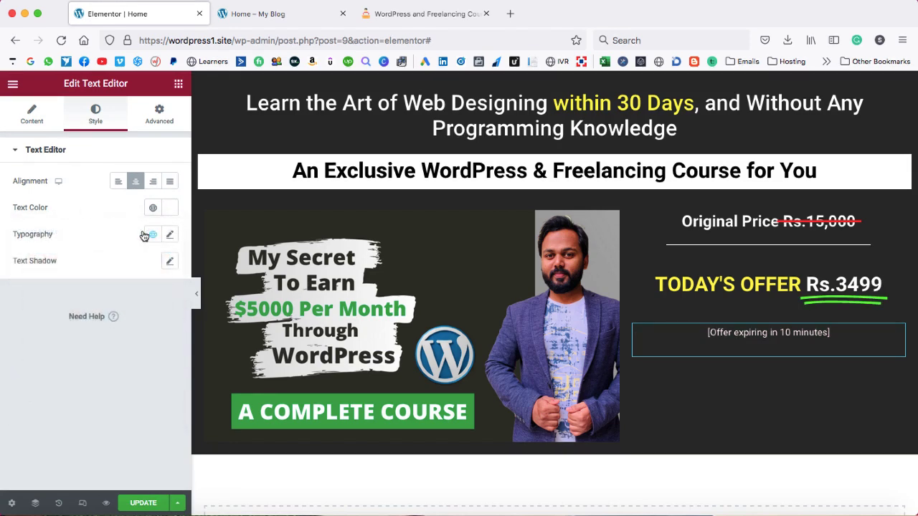
# Set the offer-expiry text's typography size to 24 px and its line height to 0 px.
pyautogui.click(169, 234)
pyautogui.click(159, 332)
pyautogui.click(159, 333)
pyautogui.click(159, 332)
pyautogui.click(160, 333)
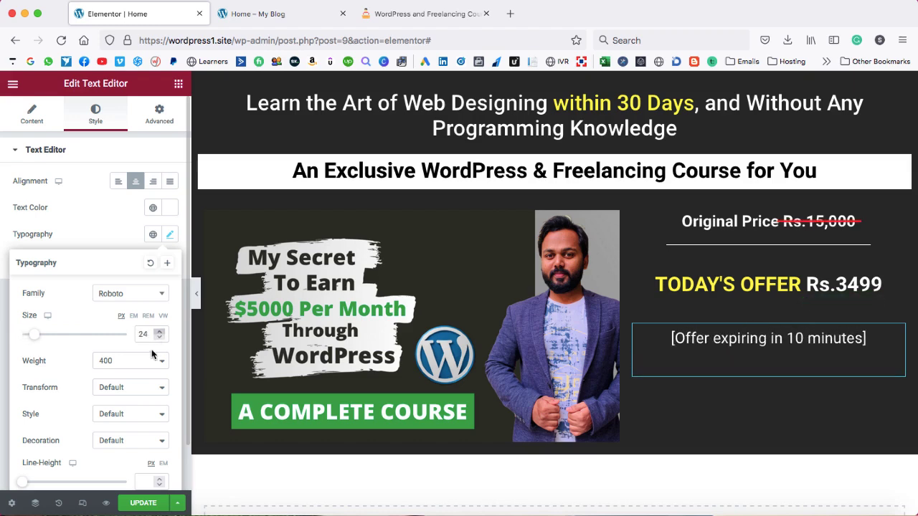
pyautogui.scroll(-2, 147, 359)
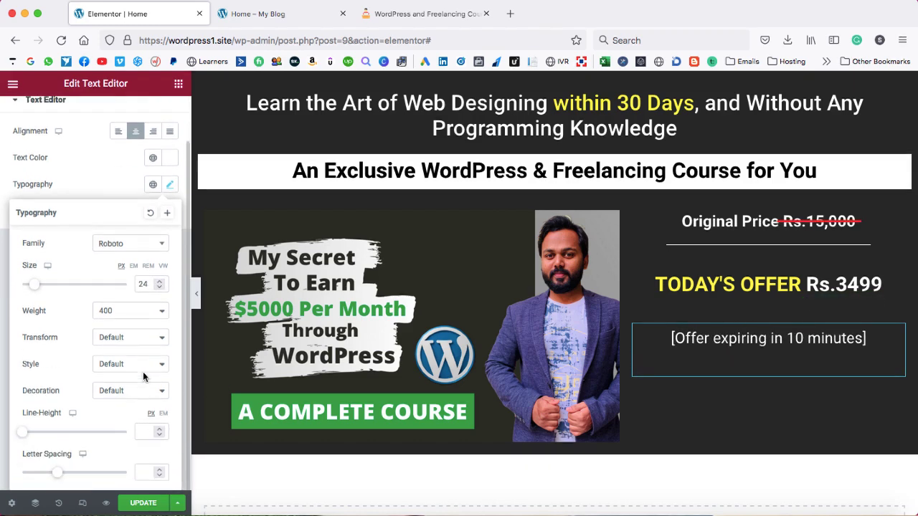
pyautogui.click(142, 431)
pyautogui.write('0')
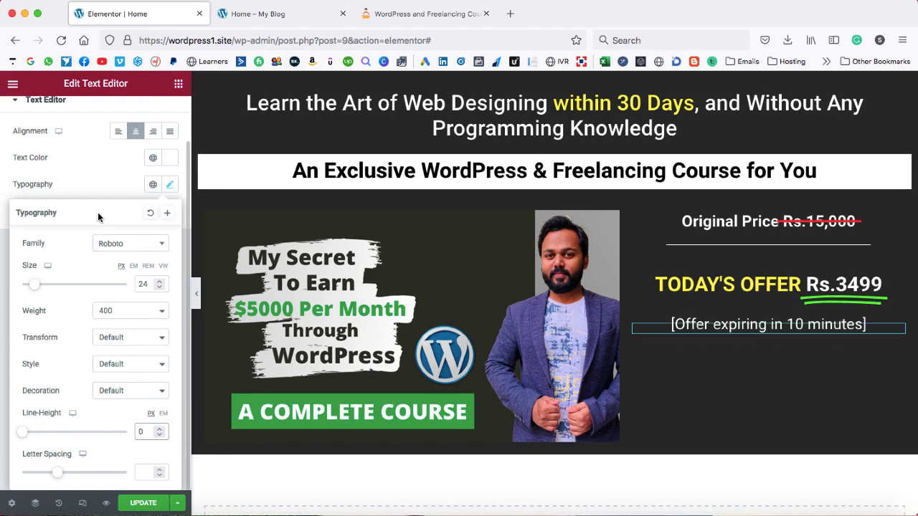
# Check the enroll button on the reference page and add a Button widget below the offer-expiry text.
pyautogui.click(423, 13)
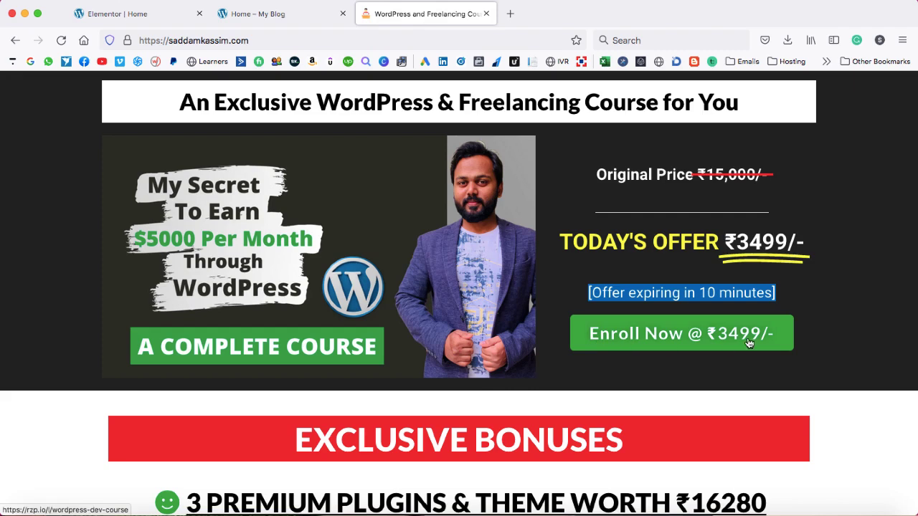
pyautogui.click(138, 14)
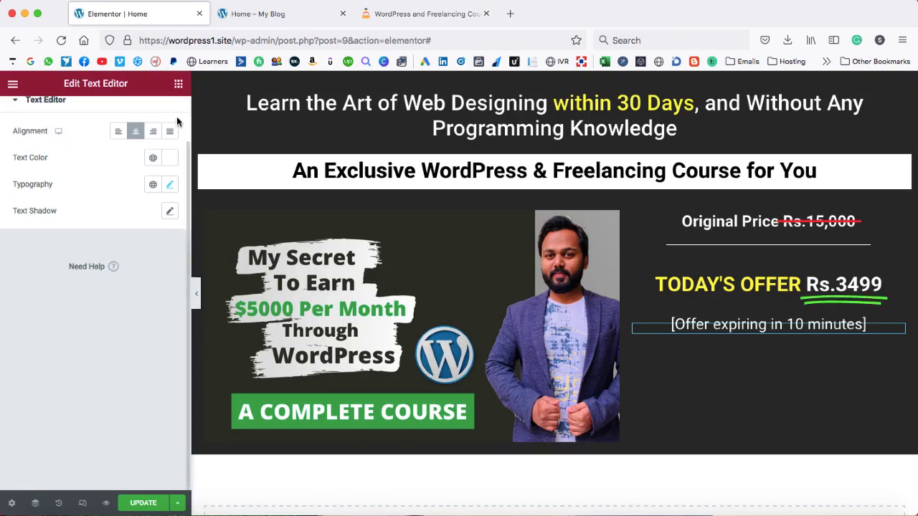
pyautogui.scroll(2, 179, 118)
pyautogui.click(177, 83)
pyautogui.moveTo(144, 333); pyautogui.dragTo(751, 331)
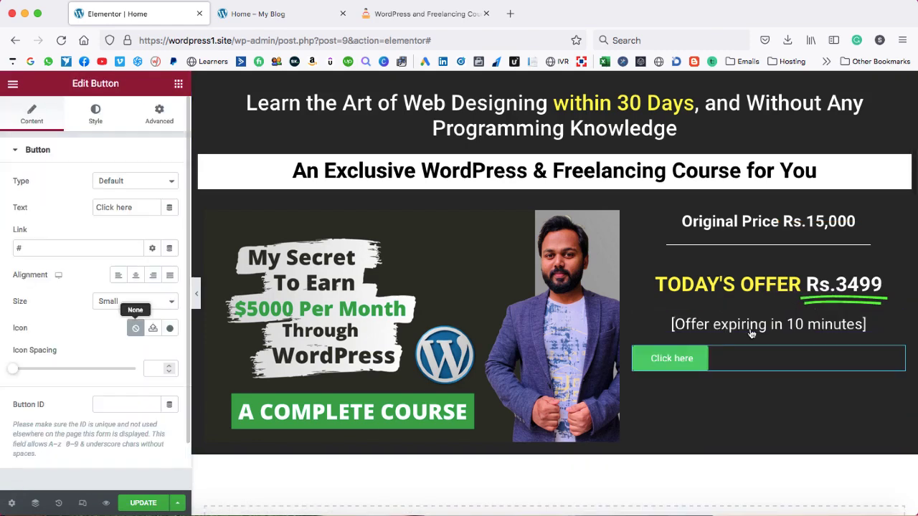
# Set the new button's text to "Enroll now @ 3499", keeping # as its link.
pyautogui.moveTo(136, 207); pyautogui.dragTo(88, 210)
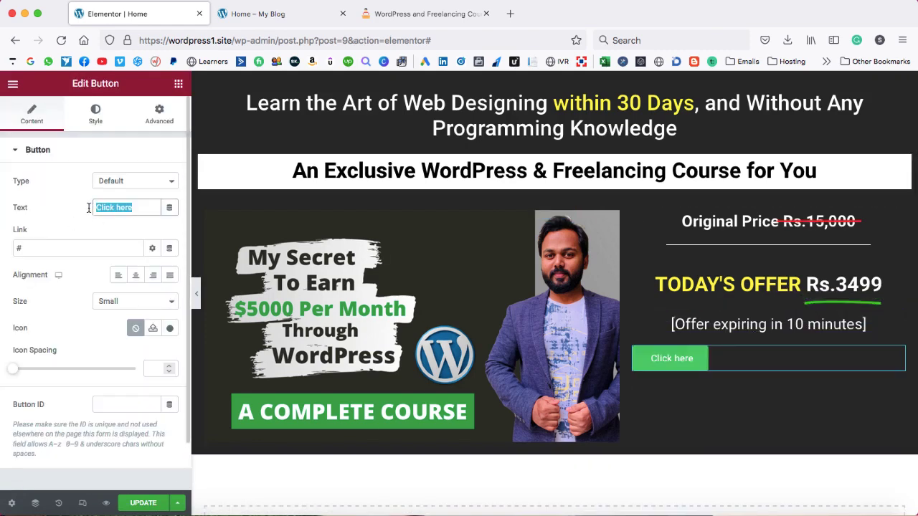
pyautogui.write('Enroll now')
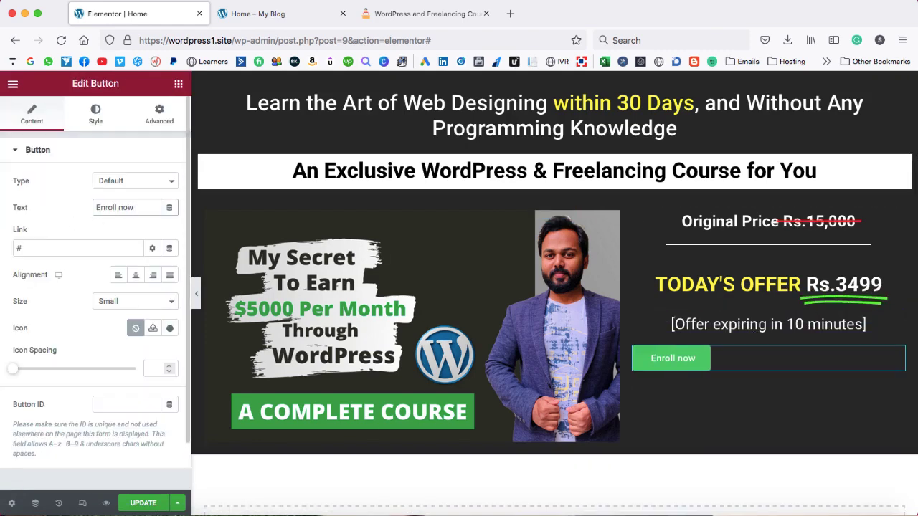
pyautogui.write(' @ 3499')
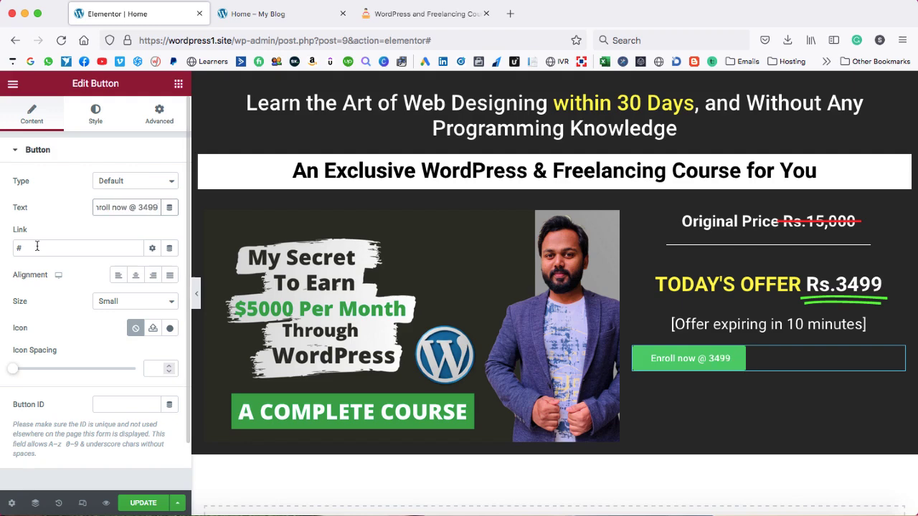
pyautogui.moveTo(36, 248); pyautogui.dragTo(16, 248)
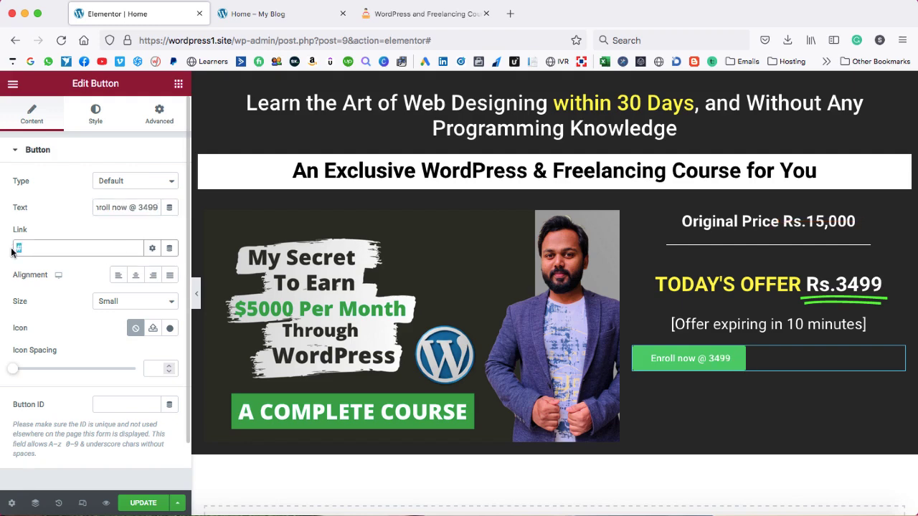
# Center the enroll button and set its size to Medium.
pyautogui.click(136, 275)
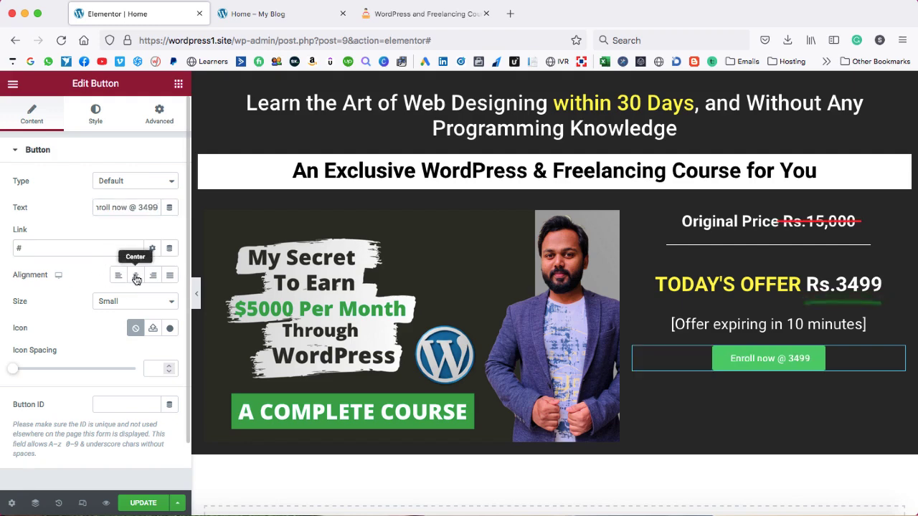
pyautogui.click(140, 297)
pyautogui.click(140, 310)
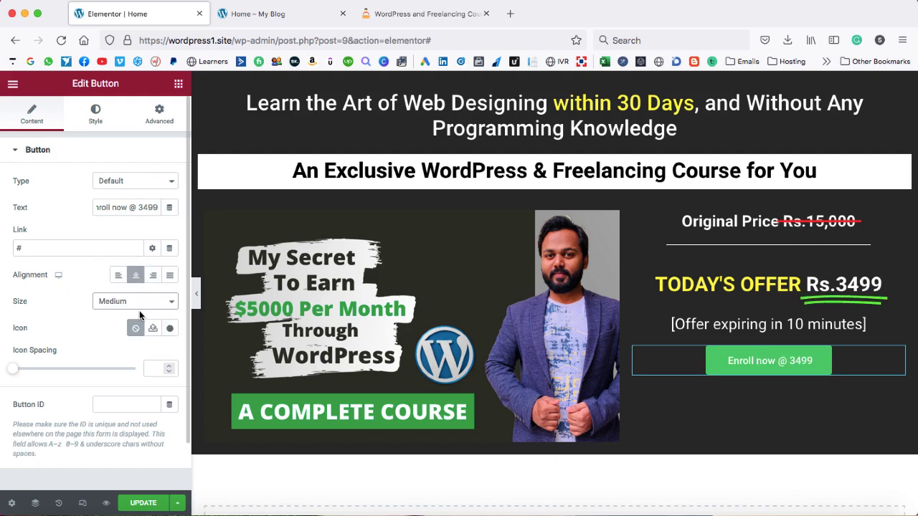
# Set the enroll button's typography size to 22 px.
pyautogui.click(95, 115)
pyautogui.click(168, 181)
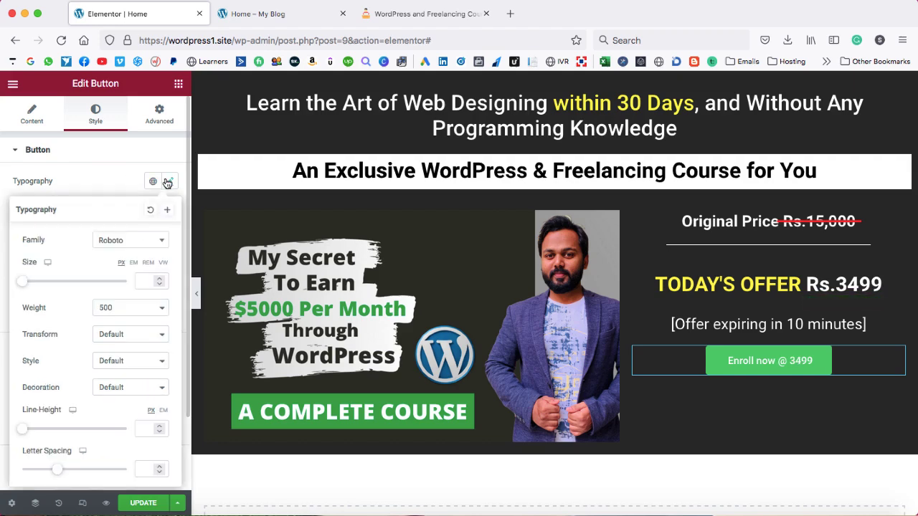
pyautogui.click(158, 279)
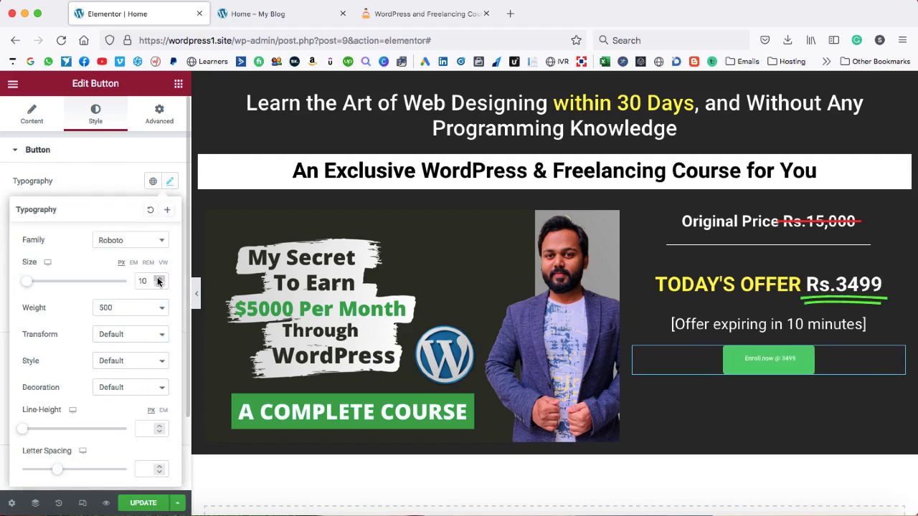
pyautogui.moveTo(158, 282); pyautogui.dragTo(158, 282)
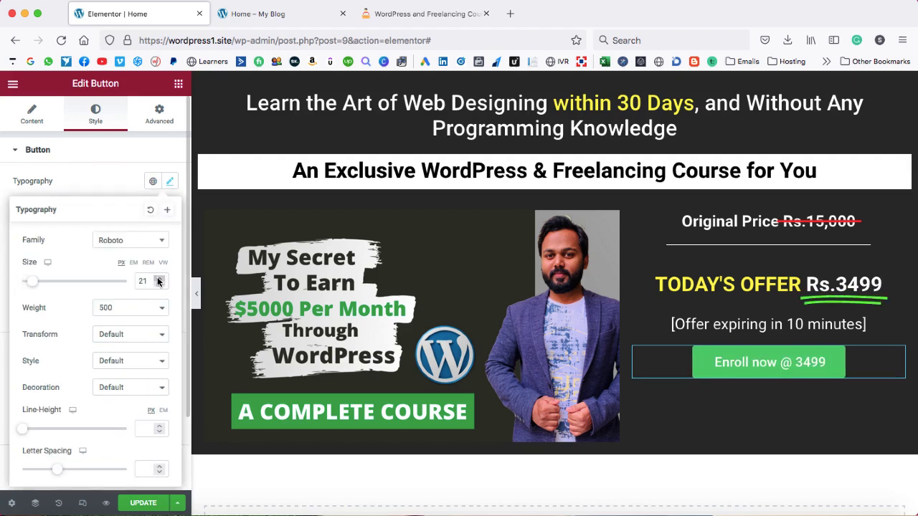
pyautogui.click(158, 281)
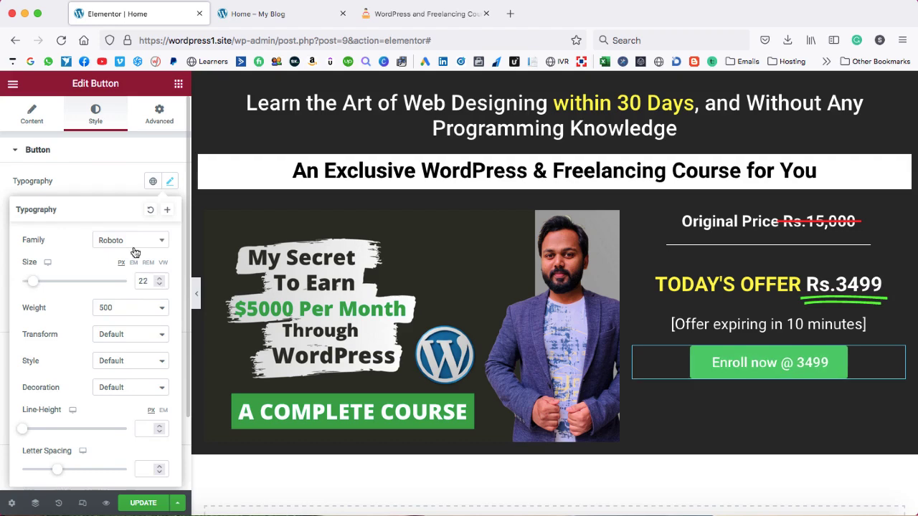
pyautogui.click(92, 174)
# Change the enroll button's background color to the darker green #2DA13D.
pyautogui.click(169, 314)
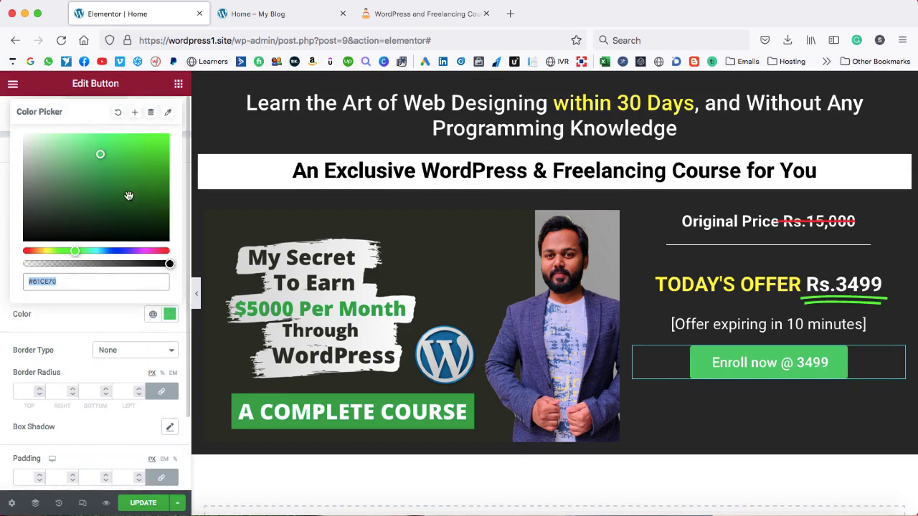
pyautogui.moveTo(100, 154); pyautogui.dragTo(128, 172)
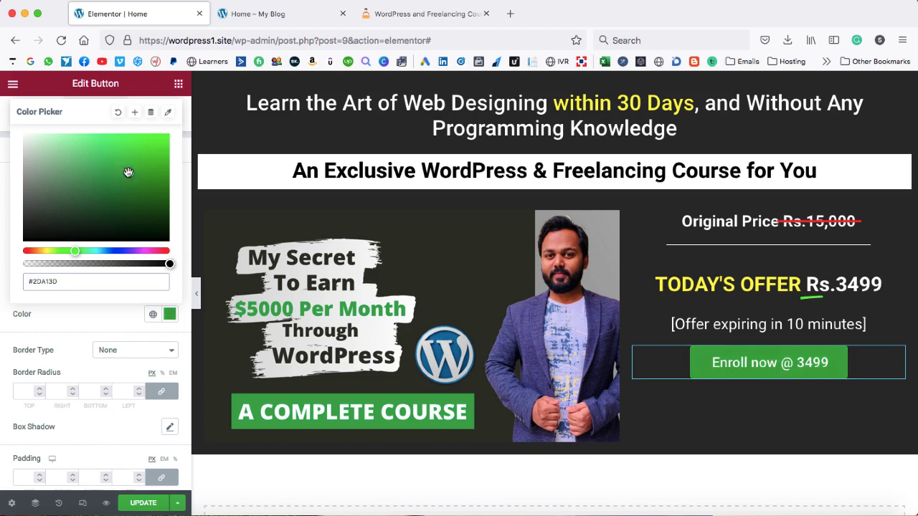
pyautogui.click(115, 325)
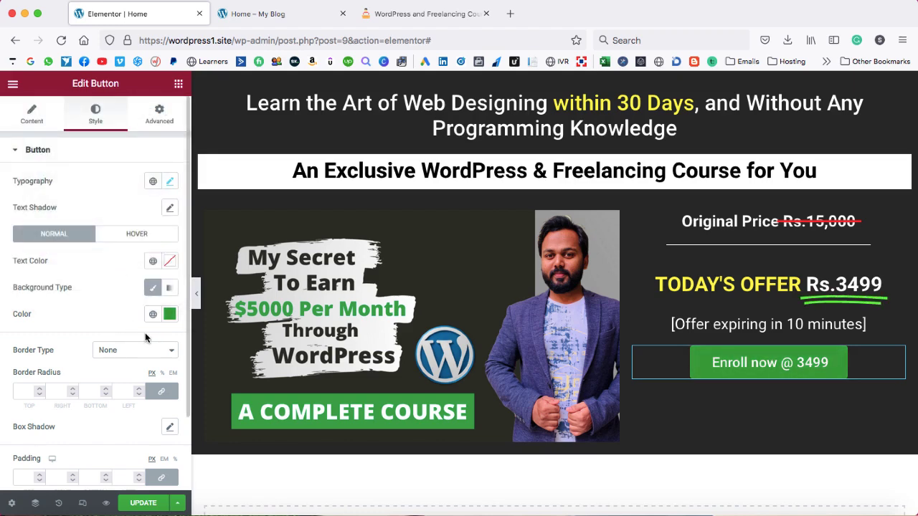
# Try justified alignment on the enroll button and return it to centered alignment.
pyautogui.click(32, 115)
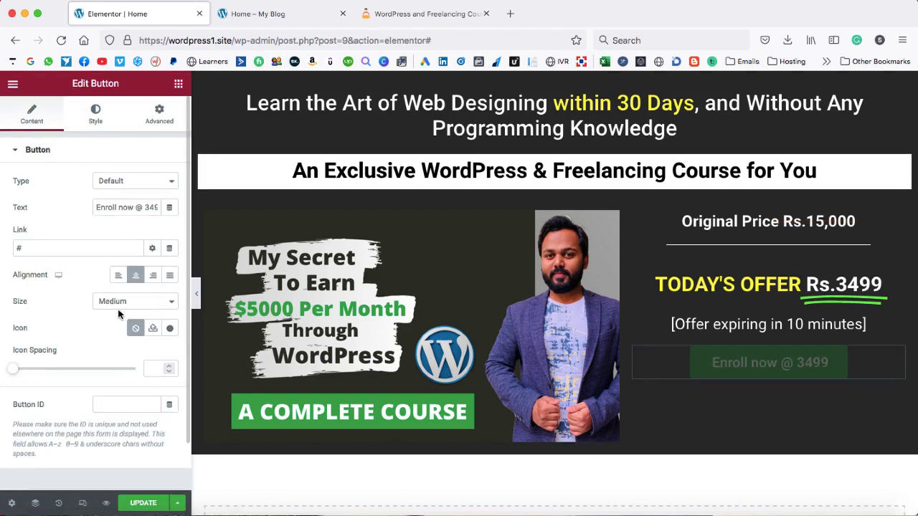
pyautogui.click(170, 275)
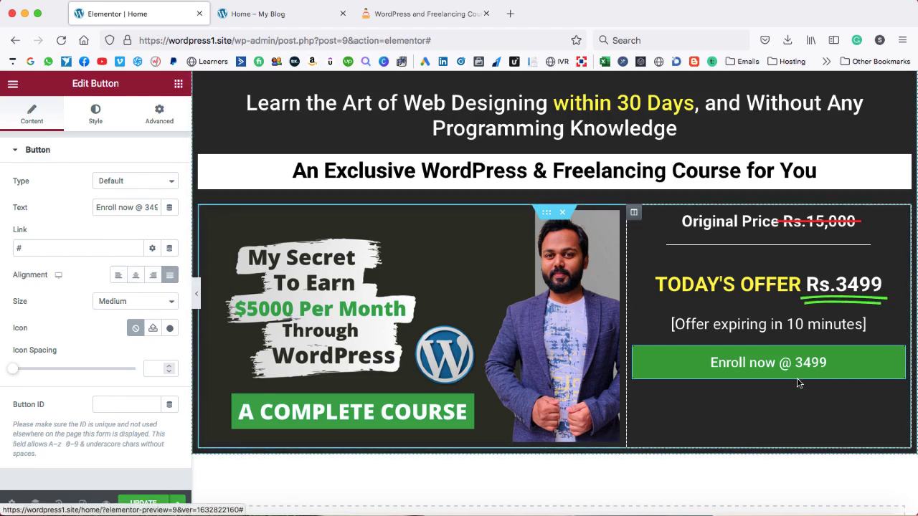
pyautogui.click(135, 275)
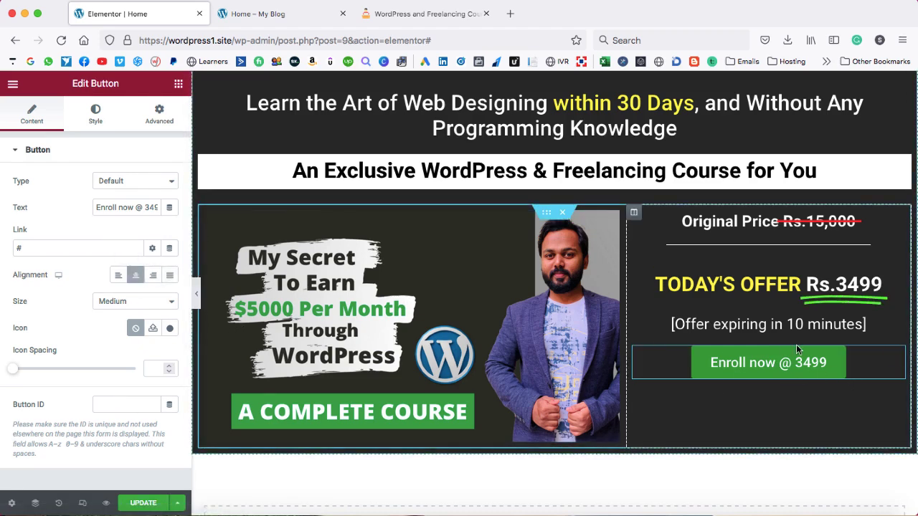
# Set the pricing column's vertical alignment to Middle and update the page.
pyautogui.rightClick(634, 213)
pyautogui.click(646, 224)
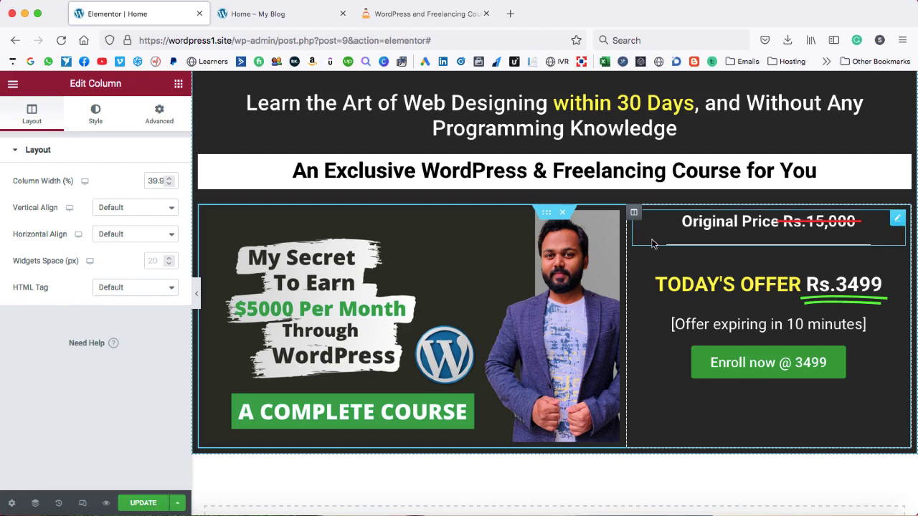
pyautogui.rightClick(634, 213)
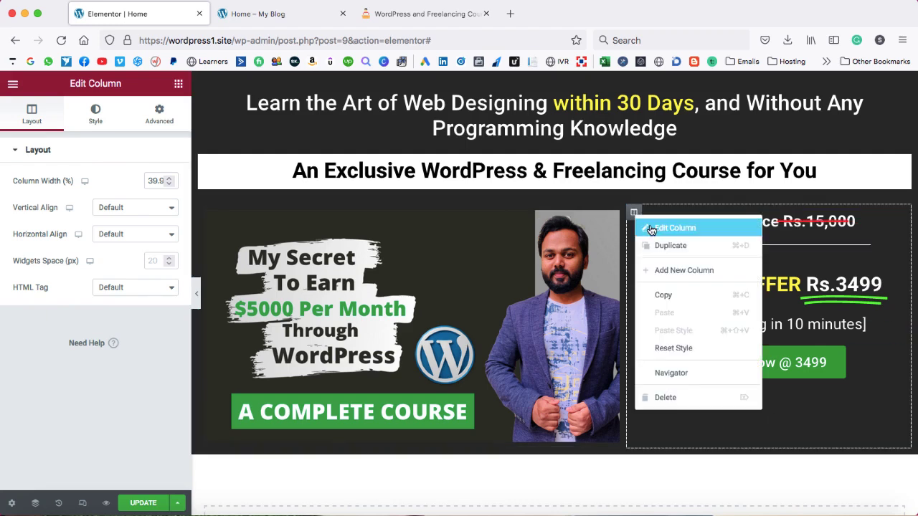
pyautogui.click(652, 228)
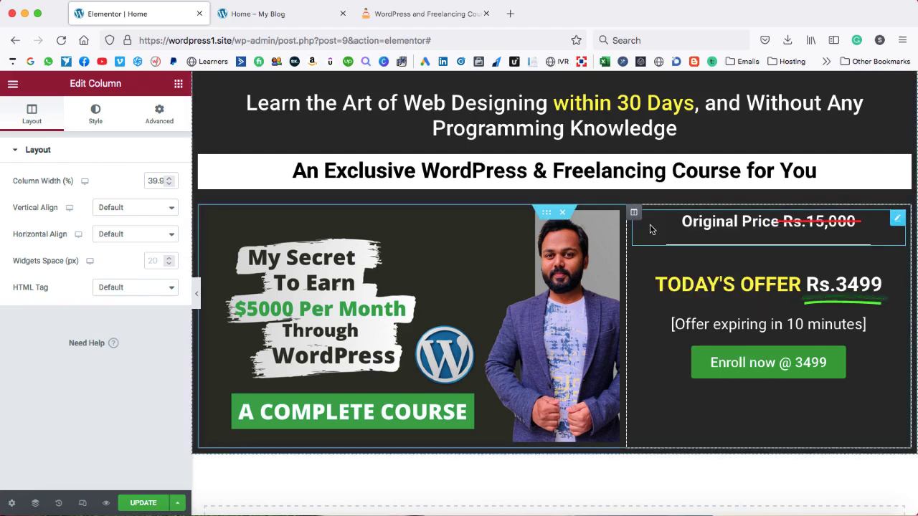
pyautogui.click(98, 213)
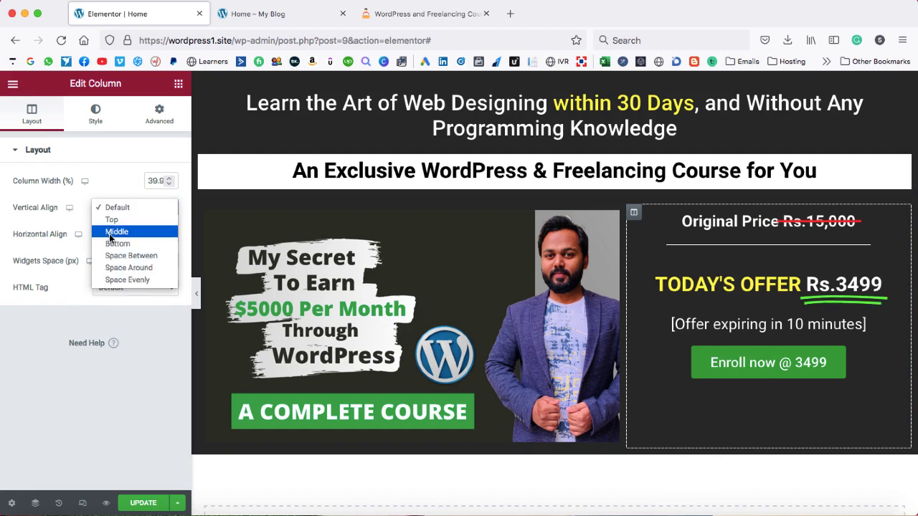
pyautogui.click(110, 233)
pyautogui.click(142, 503)
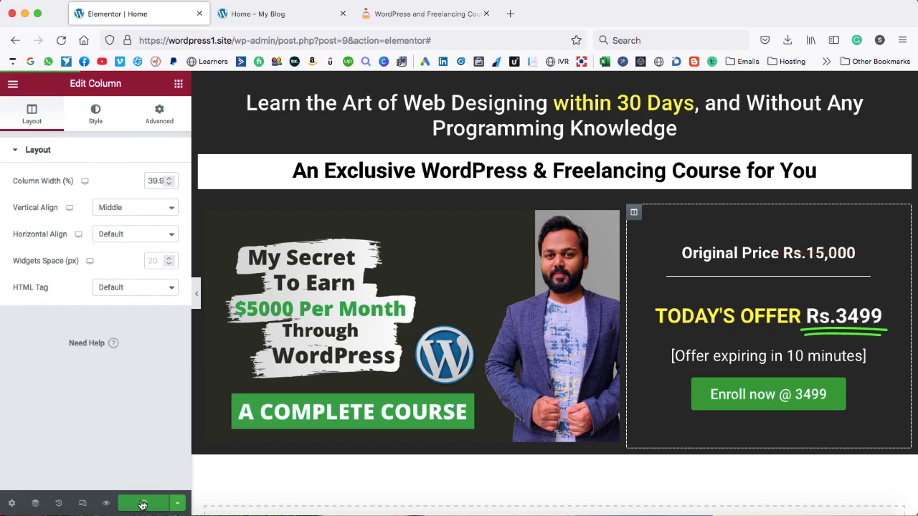
# Reload the live home page and compare its hero area with the reference course page.
pyautogui.click(278, 23)
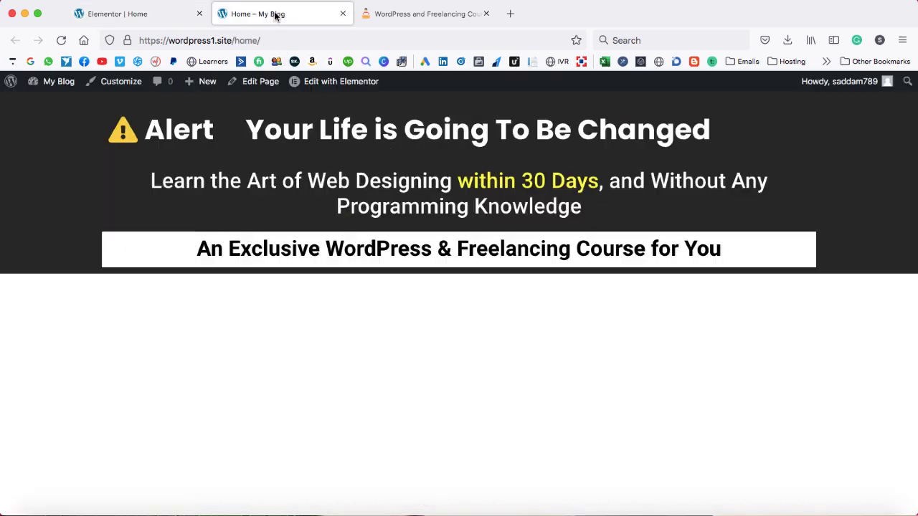
pyautogui.click(62, 41)
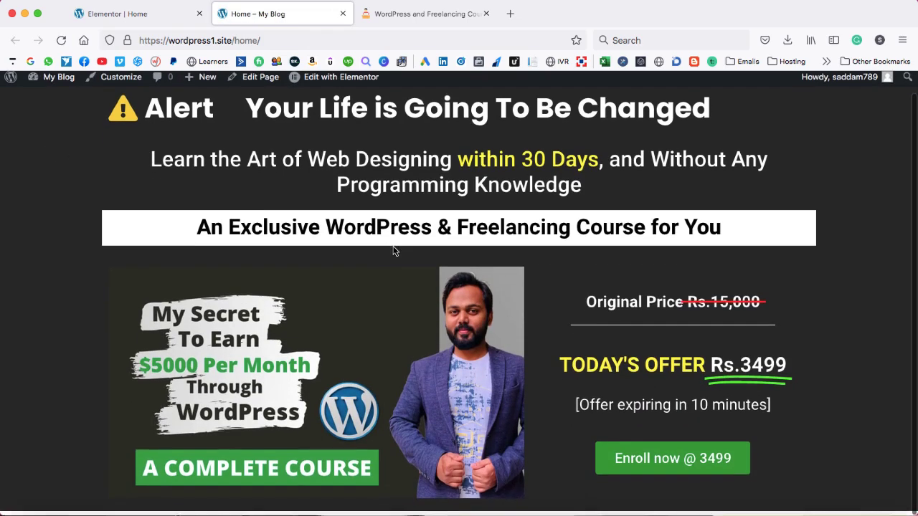
pyautogui.scroll(-1, 393, 251)
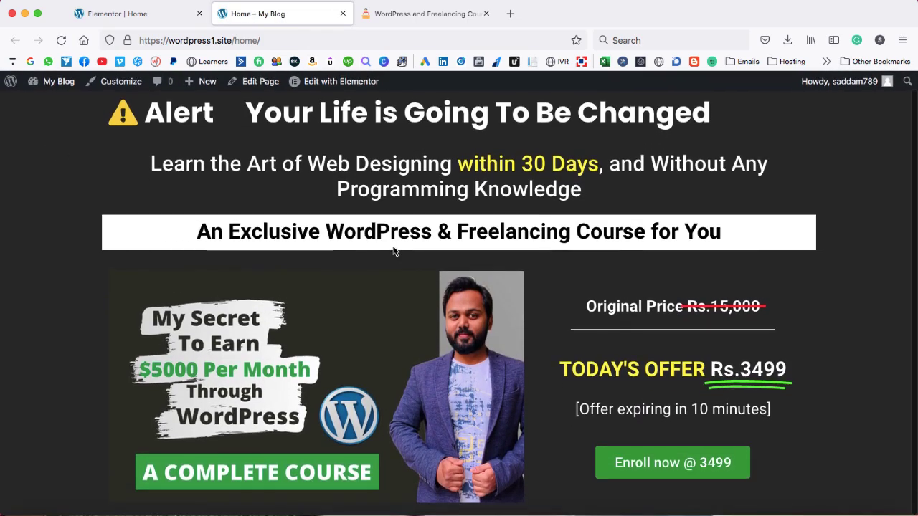
pyautogui.click(424, 14)
pyautogui.scroll(-8, 508, 302)
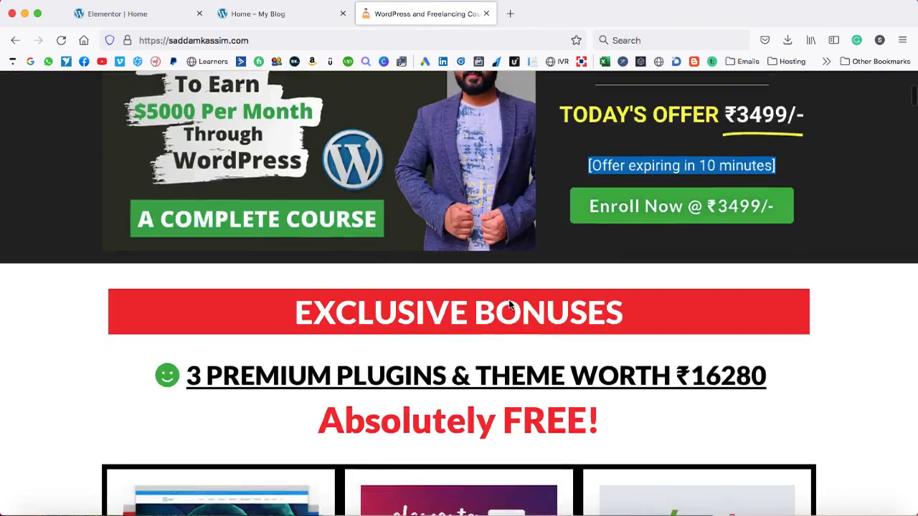
pyautogui.scroll(8, 573, 274)
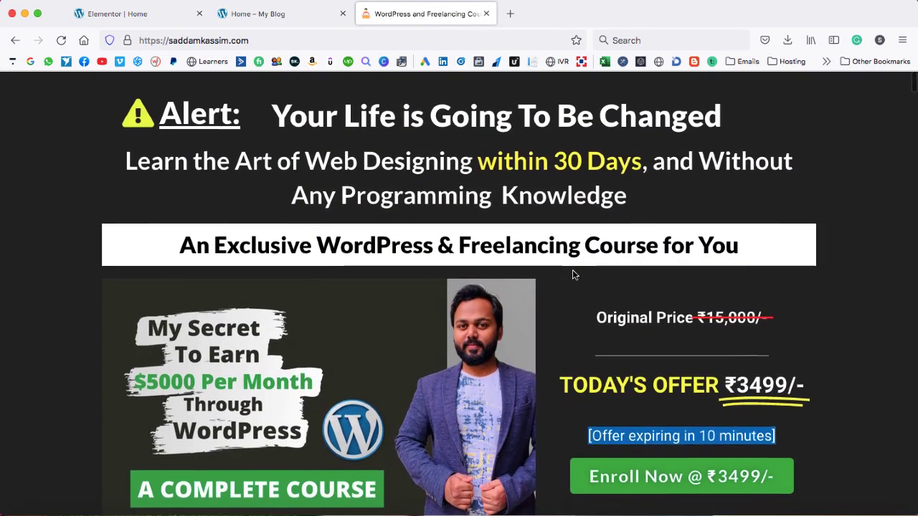
# Return to the Elementor editor, switch to the responsive tablet preview and check the hero area's layout.
pyautogui.click(188, 19)
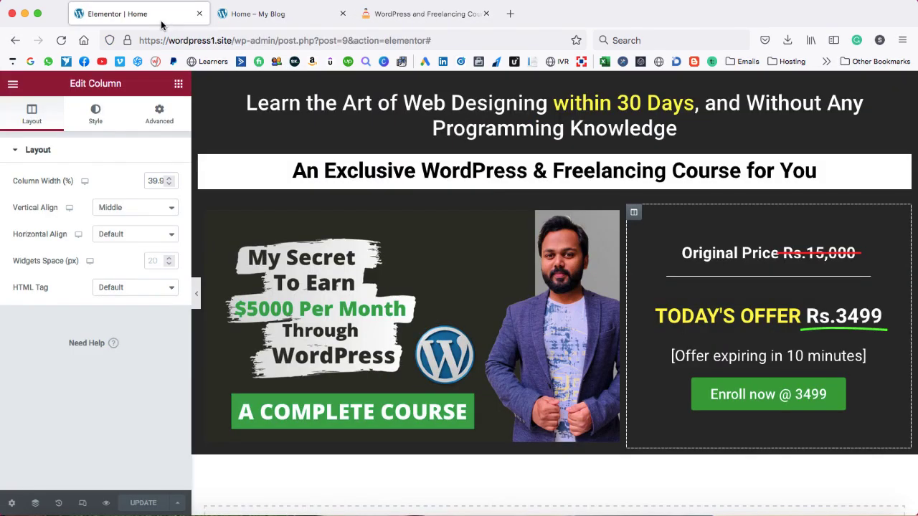
pyautogui.scroll(2, 579, 209)
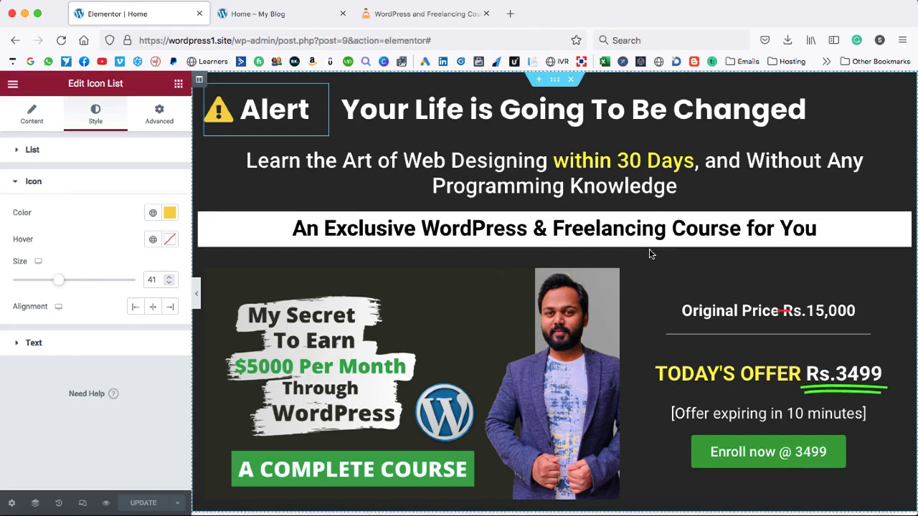
pyautogui.click(83, 504)
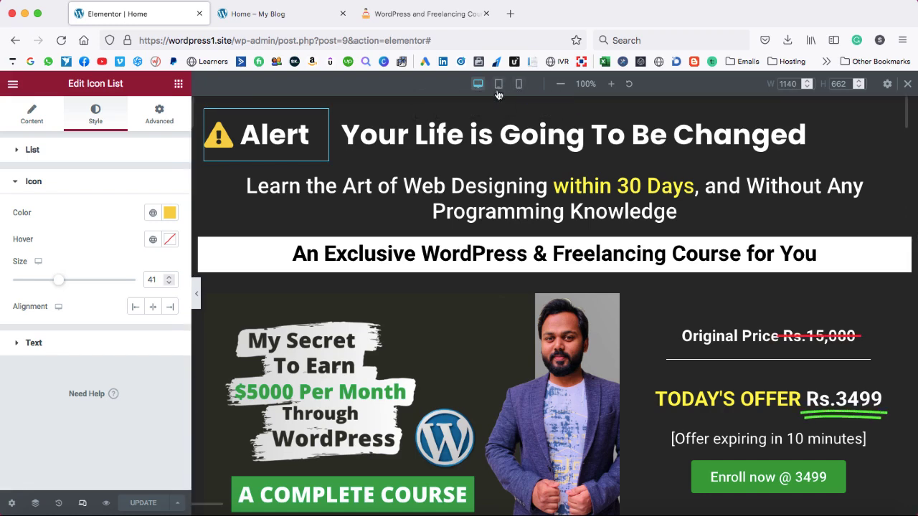
pyautogui.click(499, 85)
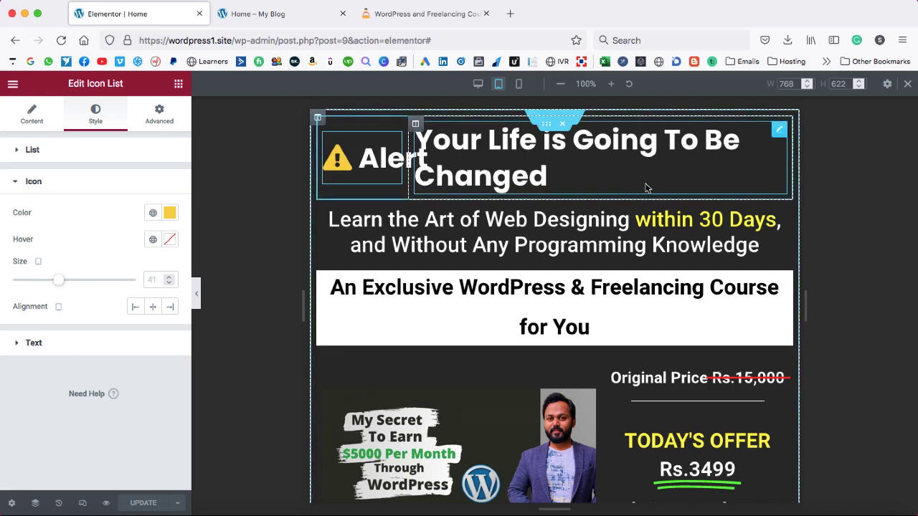
pyautogui.scroll(-1, 555, 290)
pyautogui.scroll(-4, 554, 290)
pyautogui.scroll(4, 554, 291)
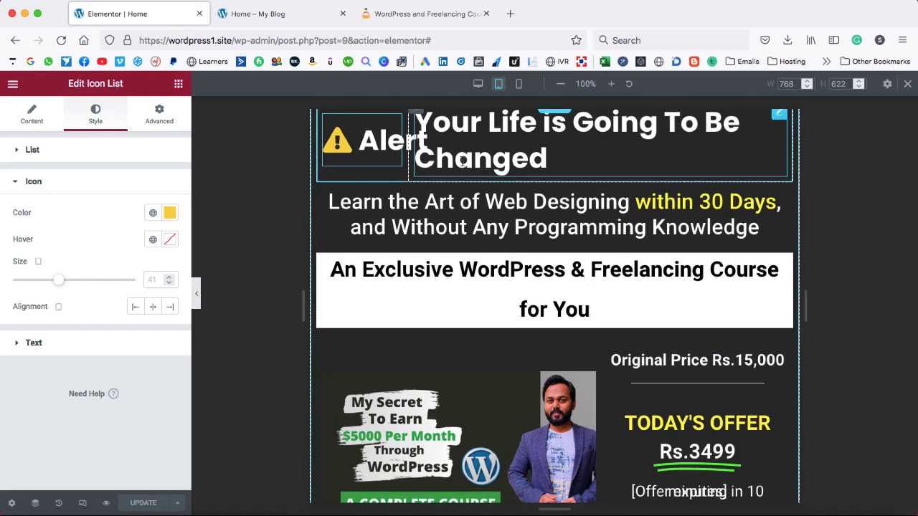
pyautogui.scroll(1, 463, 162)
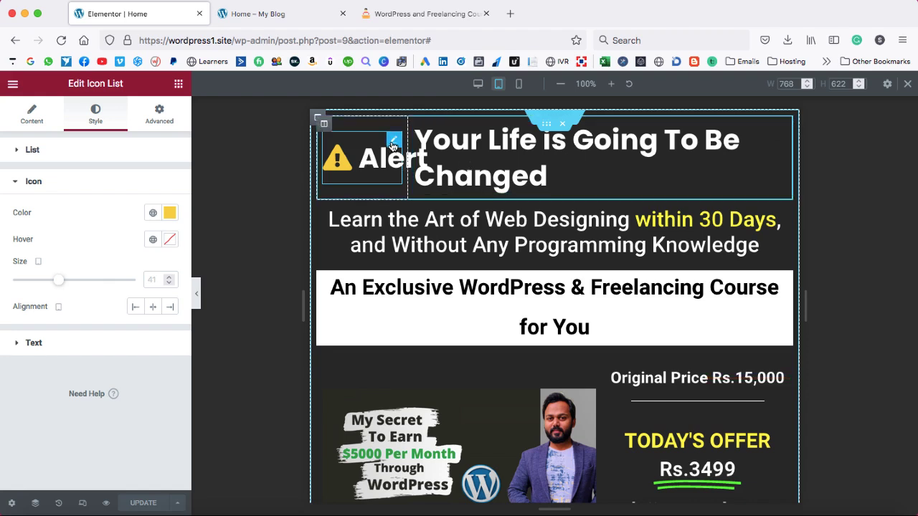
# Reduce the tablet size of the Alert icon list's warning icon to 19.
pyautogui.rightClick(393, 146)
pyautogui.click(414, 158)
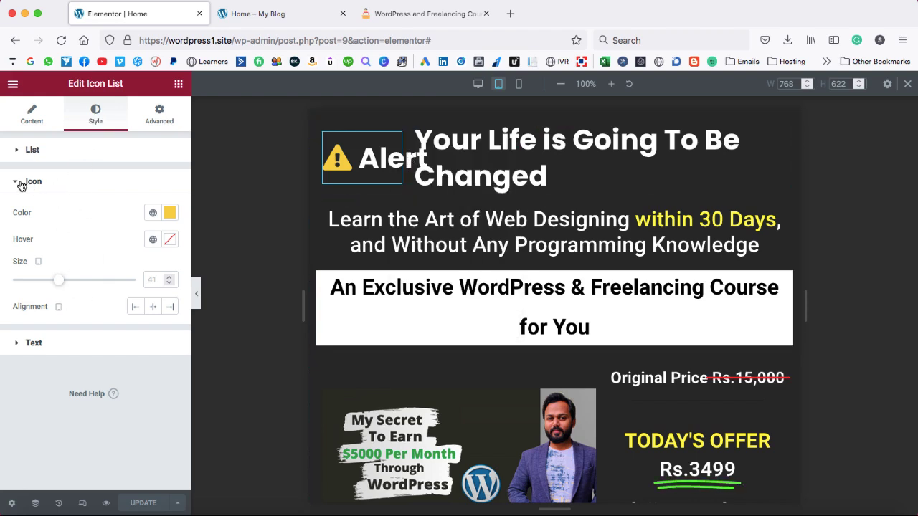
pyautogui.moveTo(58, 284); pyautogui.dragTo(38, 284)
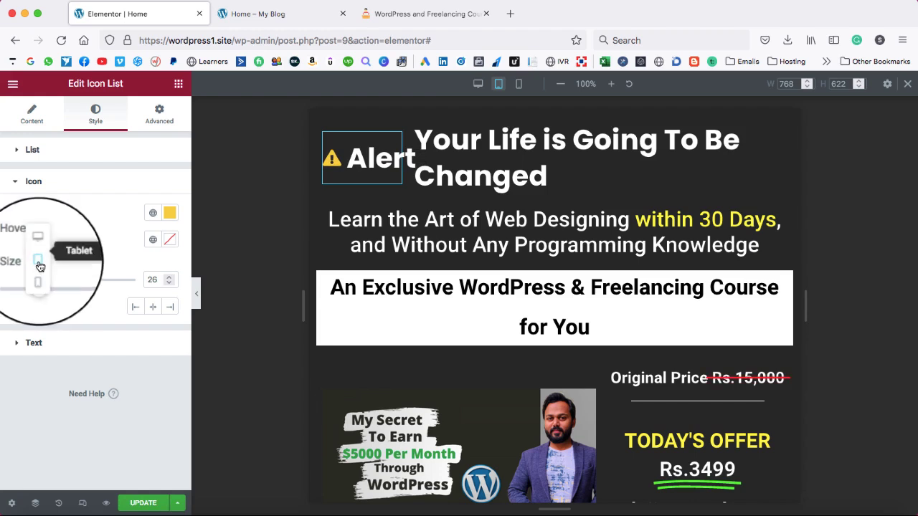
pyautogui.click(39, 262)
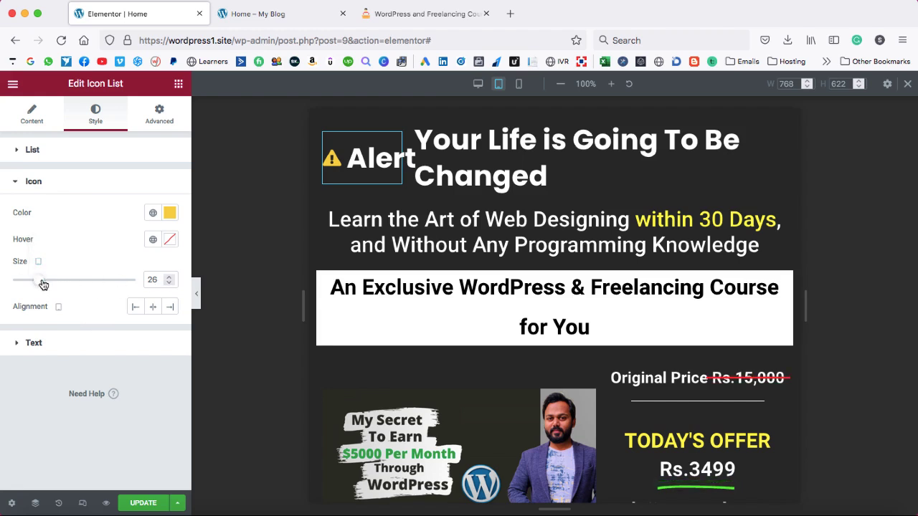
pyautogui.moveTo(43, 285); pyautogui.dragTo(34, 285)
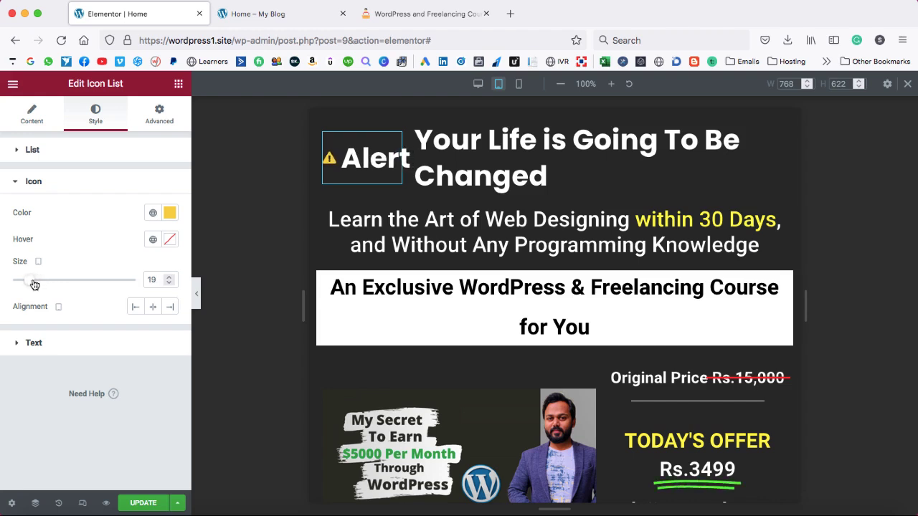
# Set the Alert text's tablet typography size to 28 px.
pyautogui.click(22, 343)
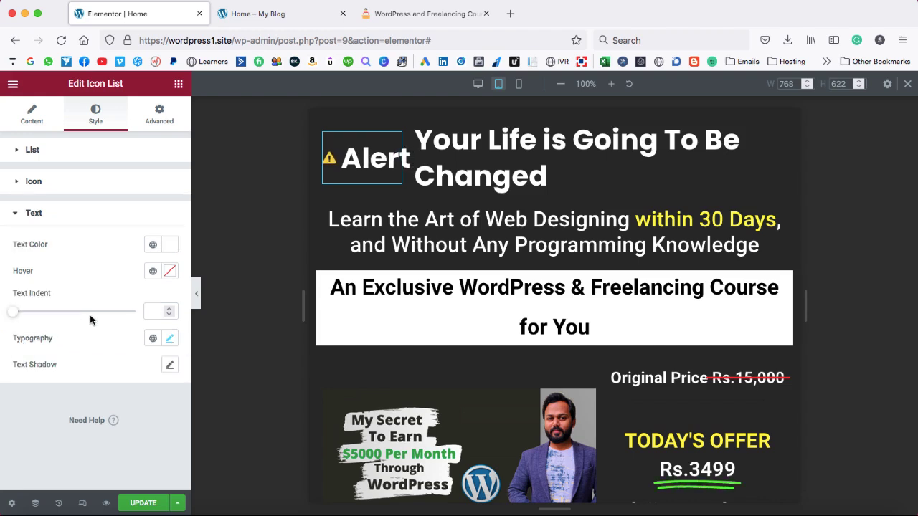
pyautogui.click(170, 338)
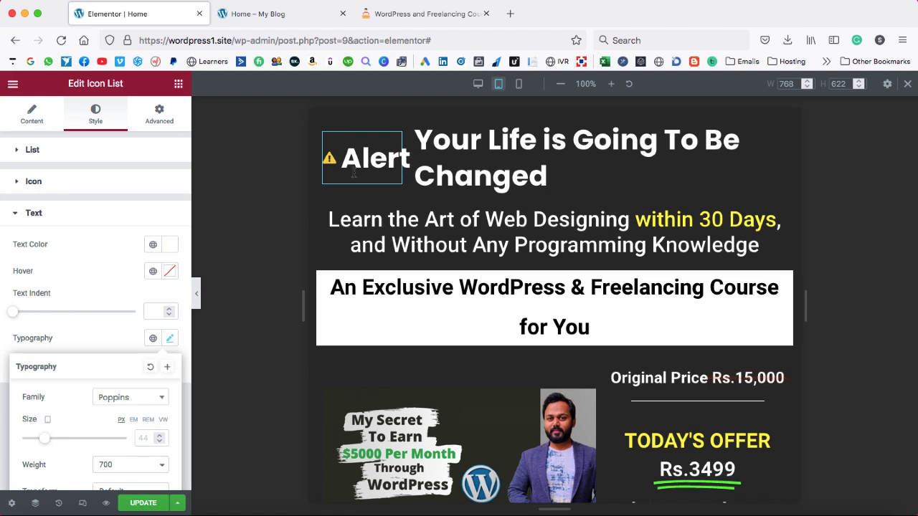
pyautogui.scroll(-5, 119, 381)
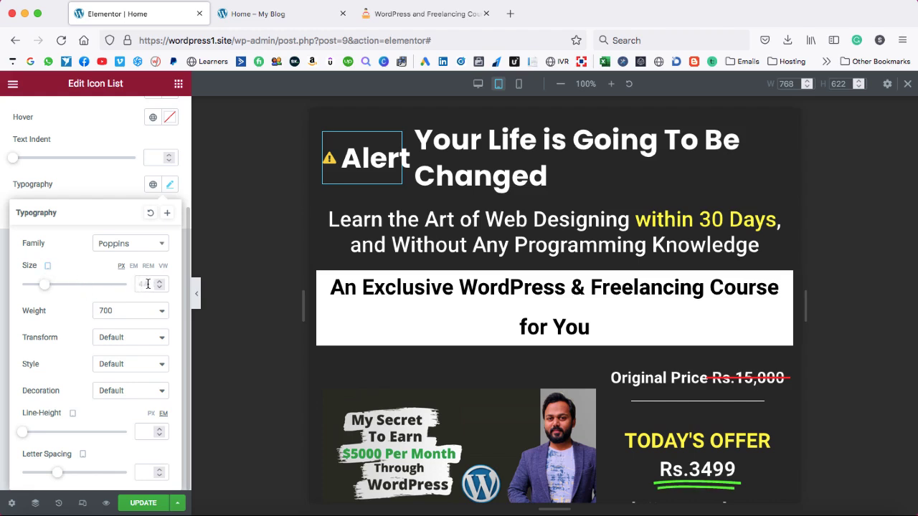
pyautogui.moveTo(44, 286); pyautogui.dragTo(37, 287)
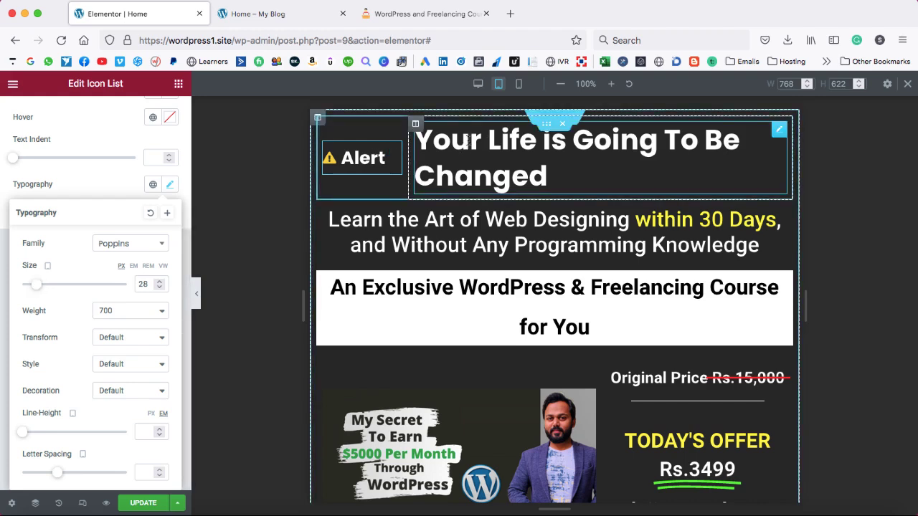
# Set the tablet typography size of the "Your Life is Going To Be Changed" heading to 28 px.
pyautogui.click(468, 140)
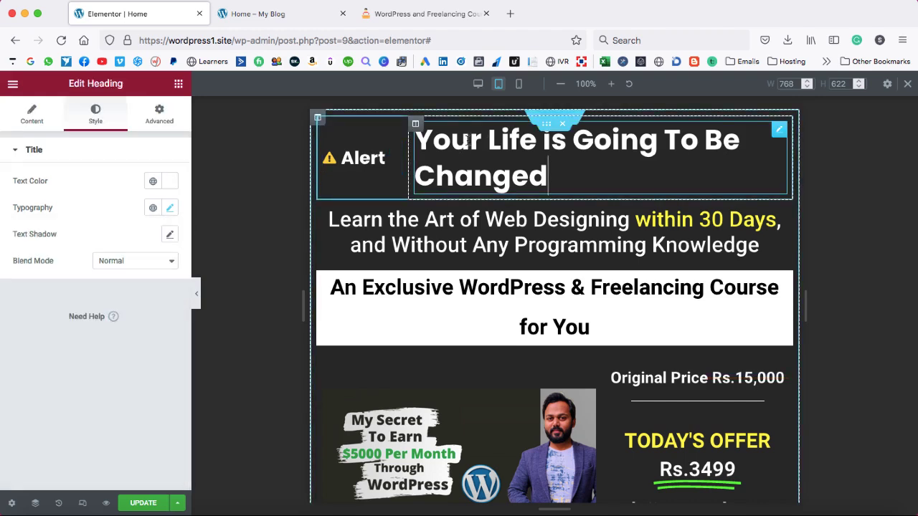
pyautogui.rightClick(790, 143)
pyautogui.click(789, 142)
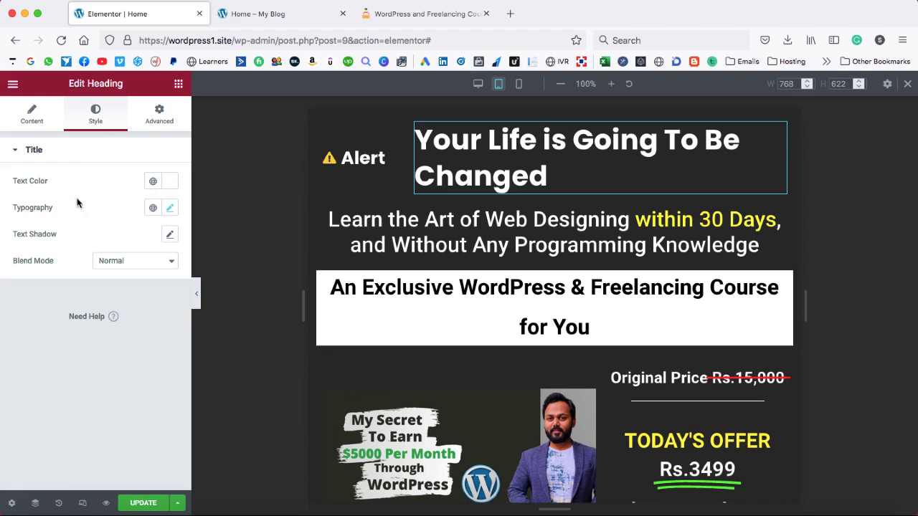
pyautogui.click(169, 208)
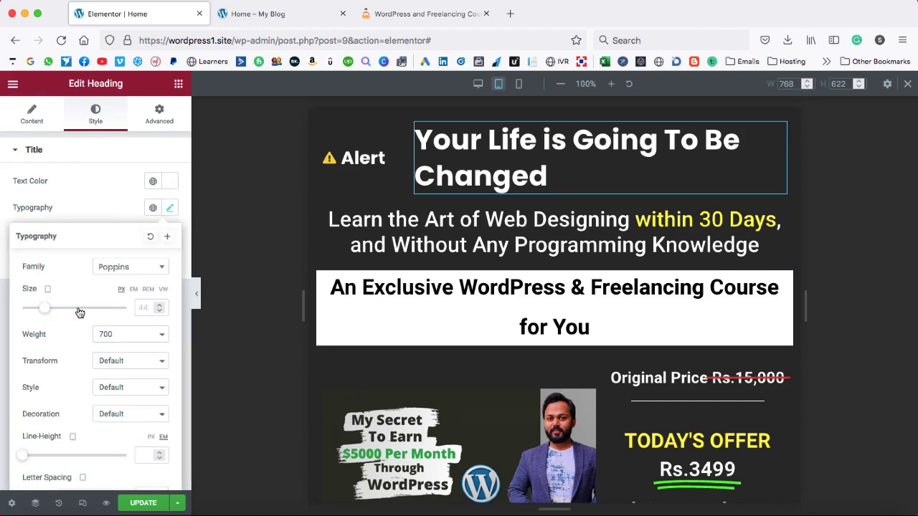
pyautogui.click(141, 307)
pyautogui.write('28')
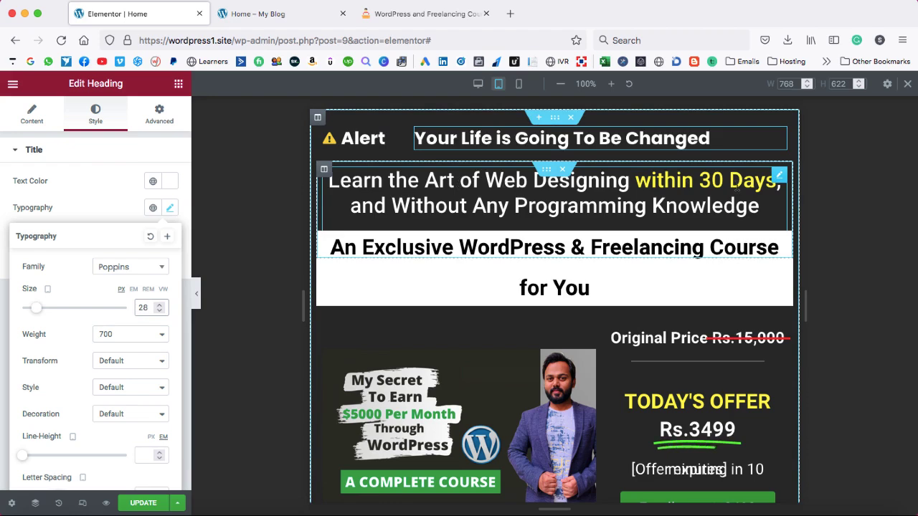
# Reduce the tablet typography size of the "Learn the Art of Web Designing" text to 17 px.
pyautogui.click(791, 192)
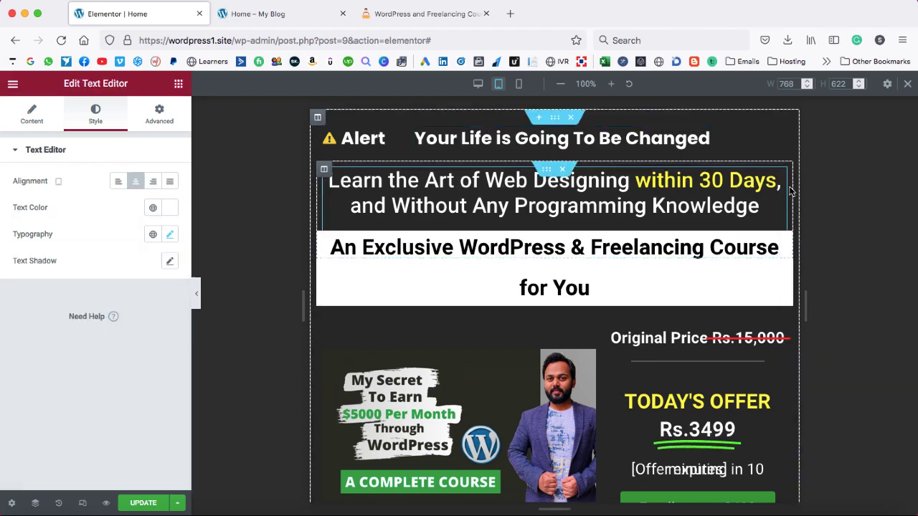
pyautogui.click(171, 238)
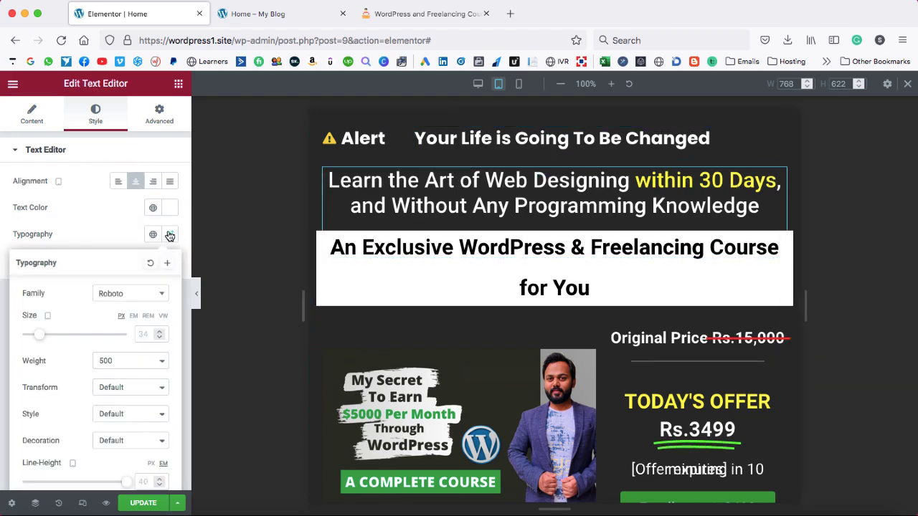
pyautogui.scroll(-2, 47, 272)
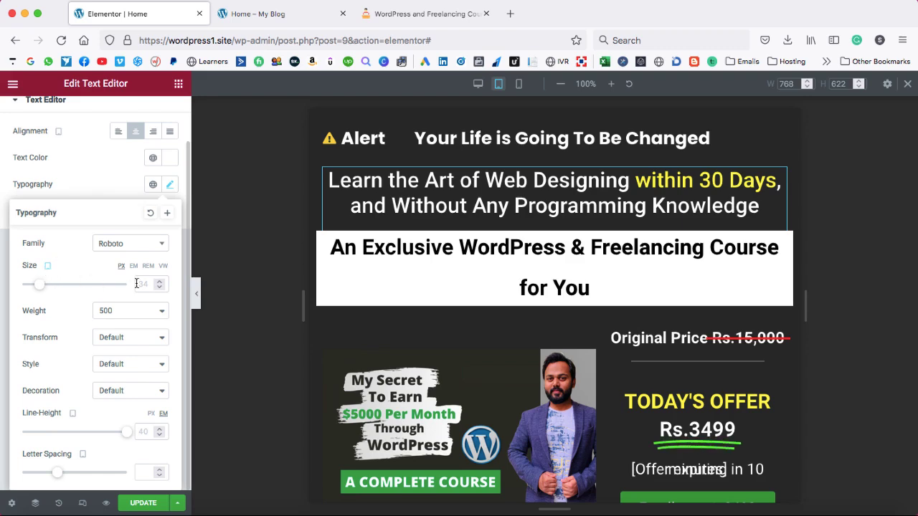
pyautogui.moveTo(41, 287); pyautogui.dragTo(30, 288)
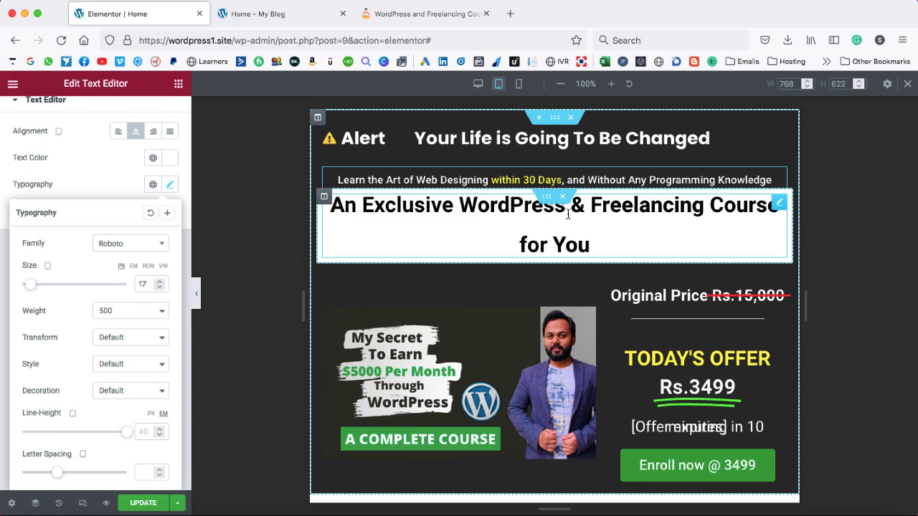
# Reduce the tablet typography size of the "An Exclusive WordPress & Freelancing Course for You" text to 26 px.
pyautogui.click(780, 202)
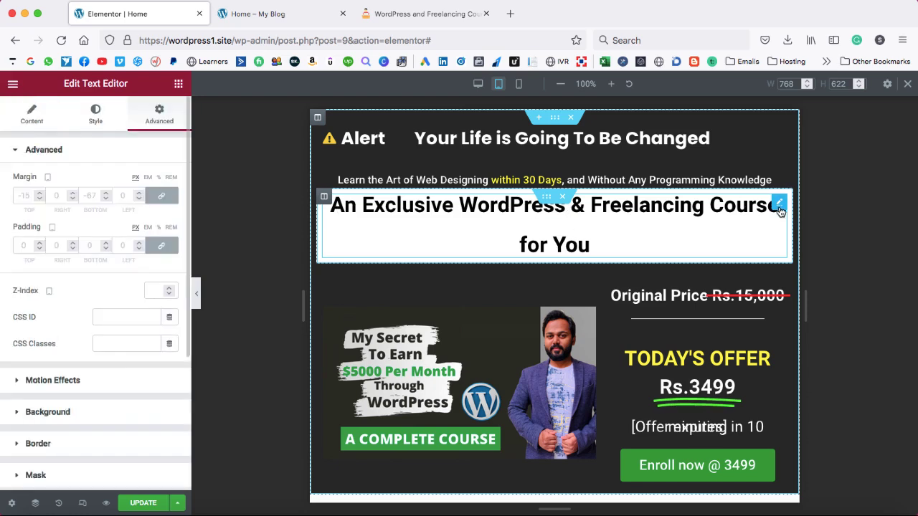
pyautogui.click(96, 113)
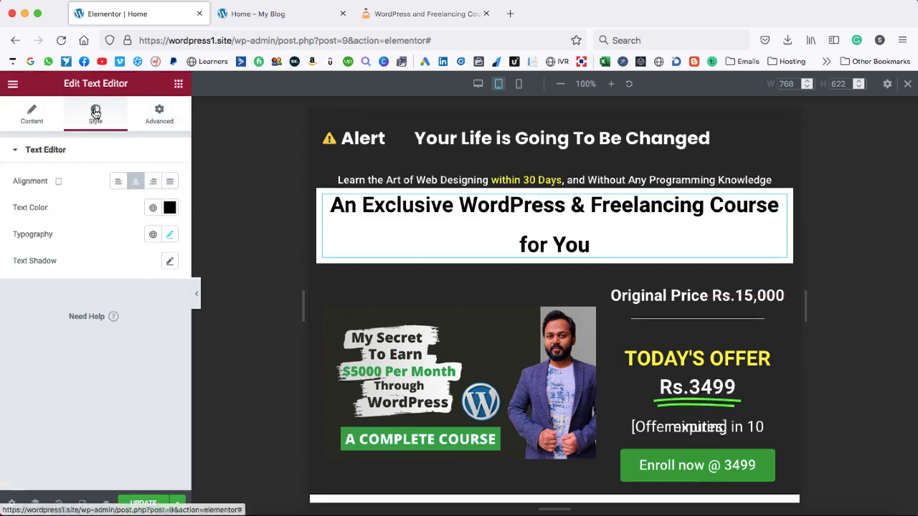
pyautogui.click(170, 237)
pyautogui.scroll(-1, 122, 316)
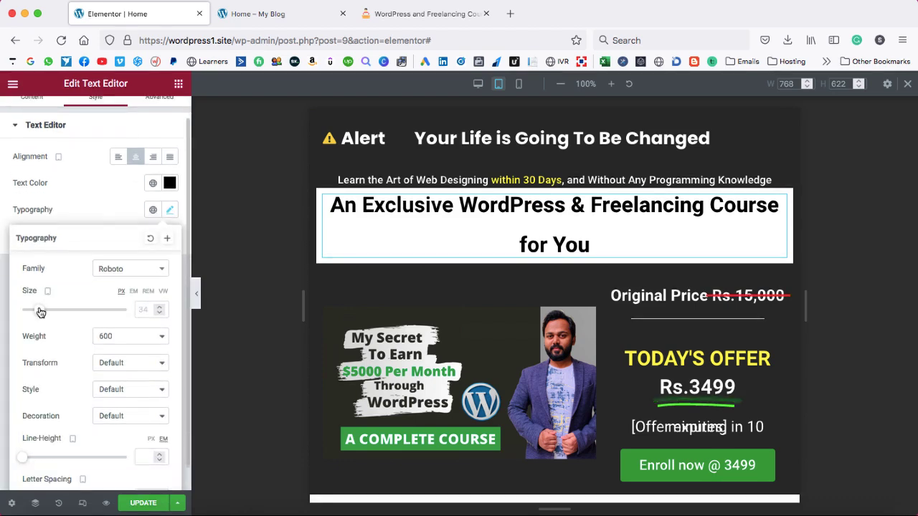
pyautogui.moveTo(41, 312); pyautogui.dragTo(35, 312)
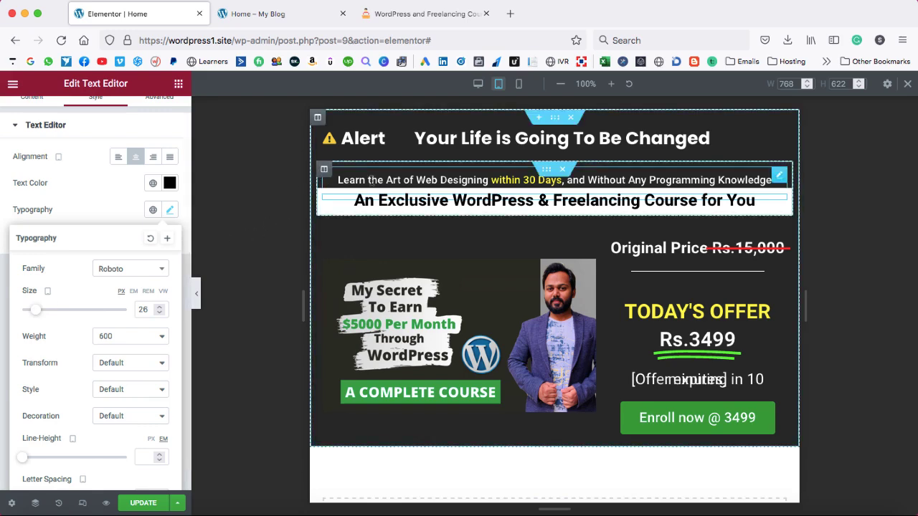
# Set the tablet typography size of the offer-expiring text above the enroll button to 19 px.
pyautogui.scroll(-1, 671, 264)
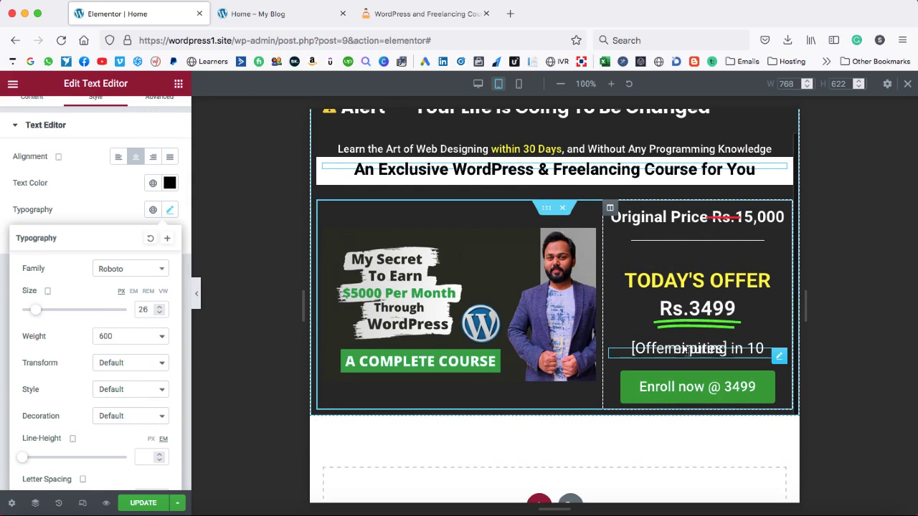
pyautogui.click(779, 357)
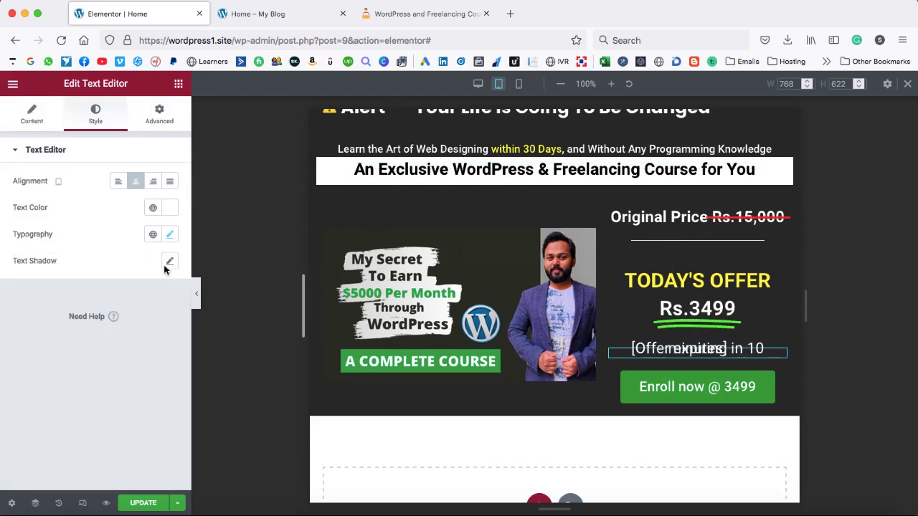
pyautogui.click(170, 236)
pyautogui.scroll(-1, 111, 337)
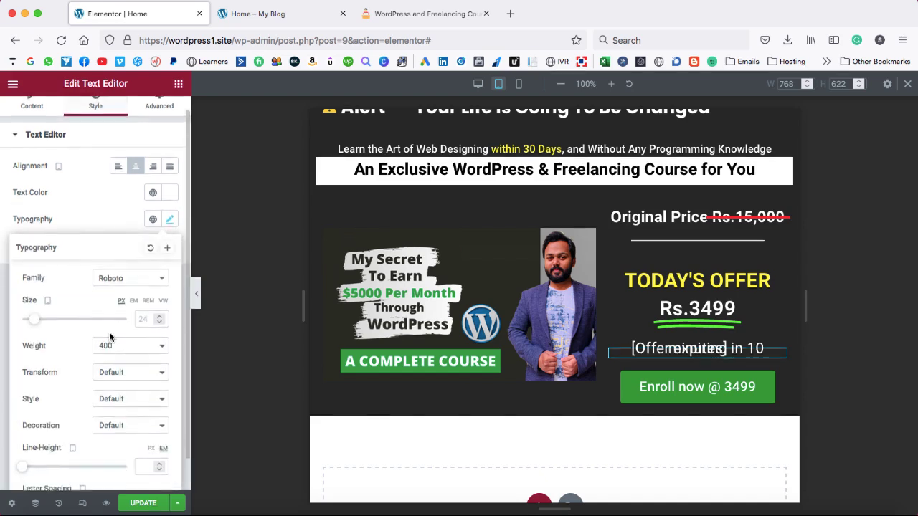
pyautogui.click(160, 321)
pyautogui.click(159, 316)
pyautogui.click(159, 315)
pyautogui.click(159, 315)
pyautogui.click(159, 315)
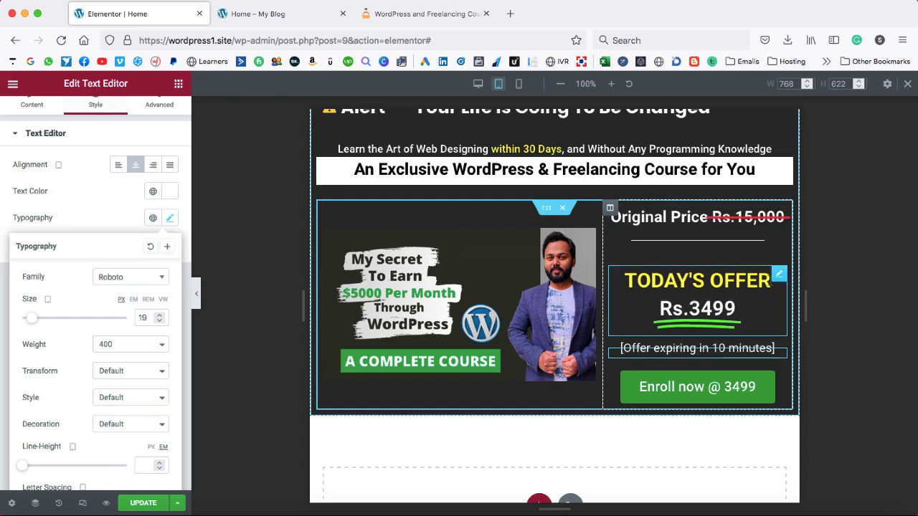
# Set the tablet typography size of the "TODAY'S OFFER Rs.3499" animated headline to 20 px.
pyautogui.click(779, 274)
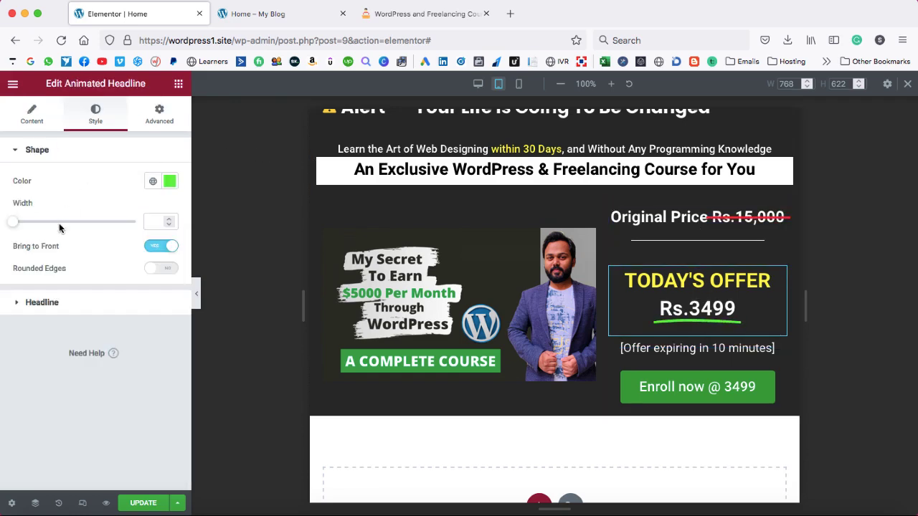
pyautogui.click(26, 302)
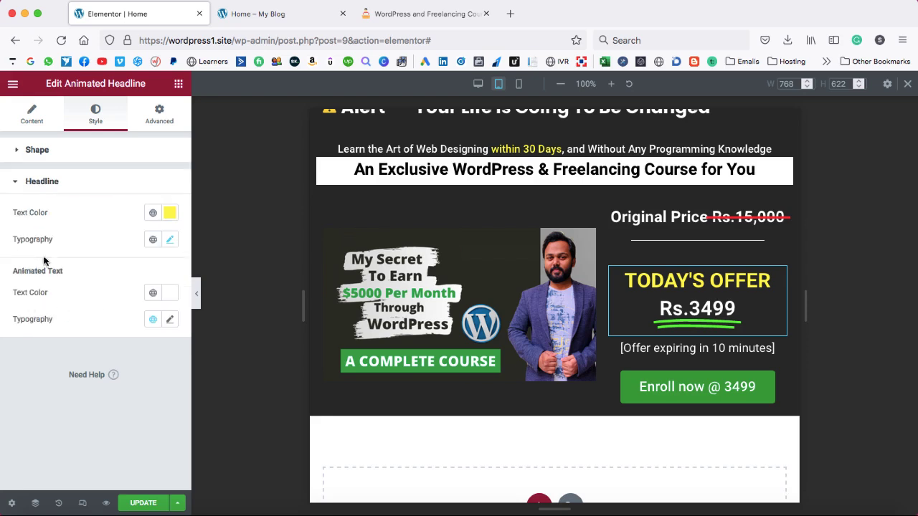
pyautogui.click(170, 241)
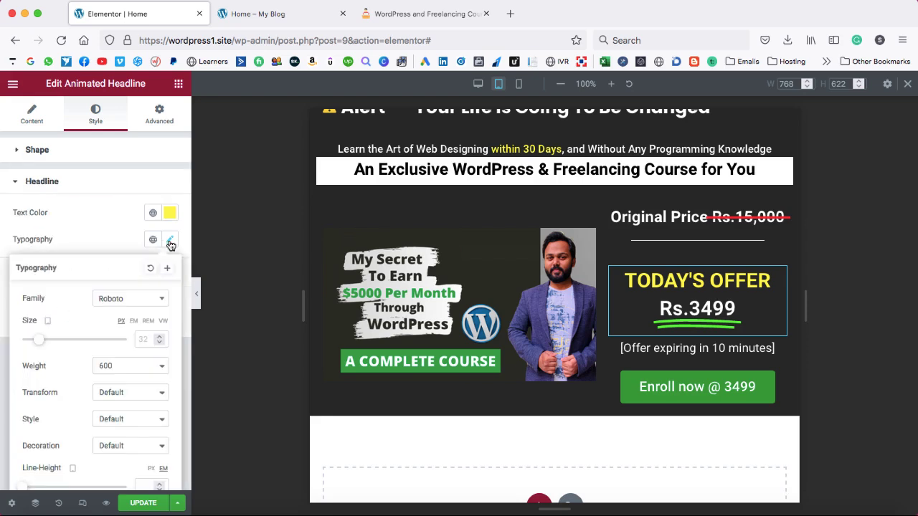
pyautogui.click(160, 342)
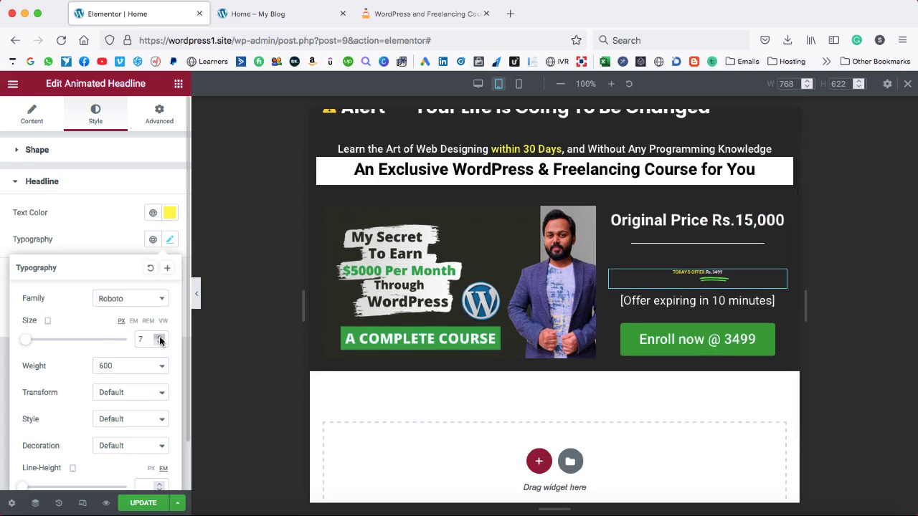
pyautogui.click(160, 338)
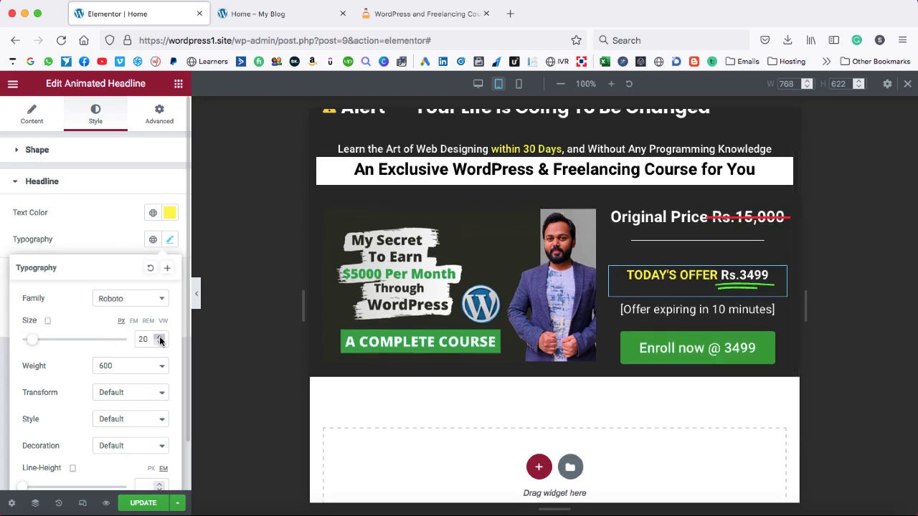
# Set the tablet typography size of the "Original Price Rs.15,000" animated headline to 20 px.
pyautogui.click(779, 213)
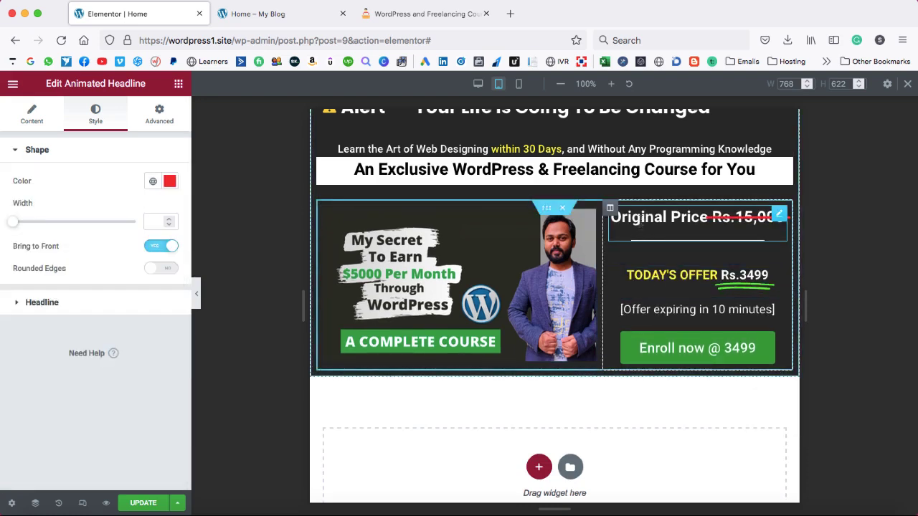
pyautogui.click(104, 302)
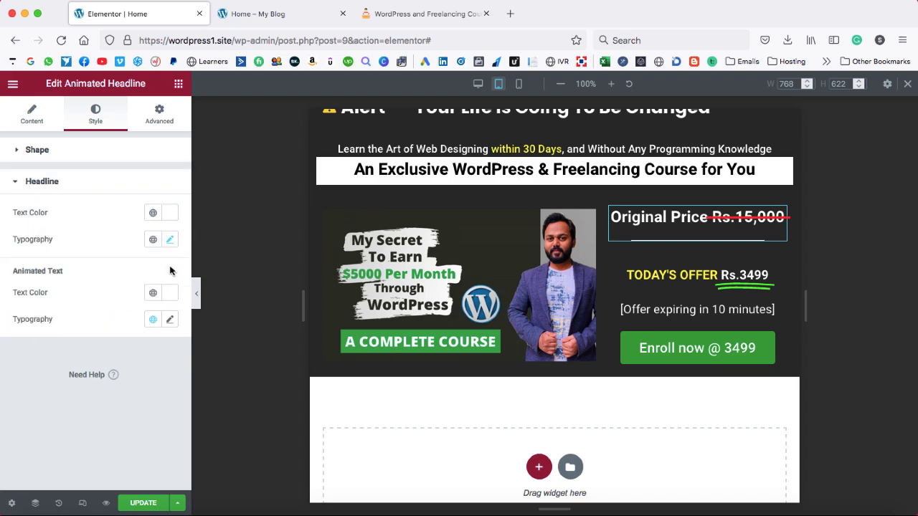
pyautogui.click(170, 239)
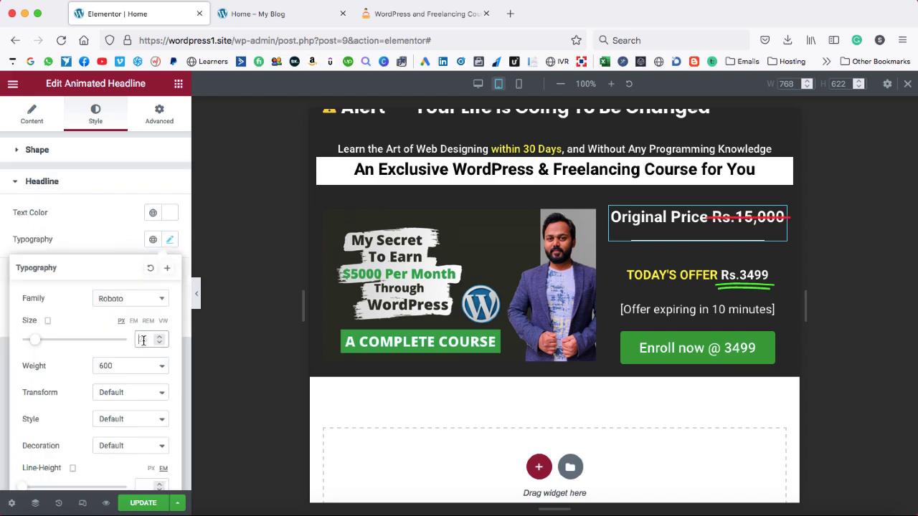
pyautogui.write('20')
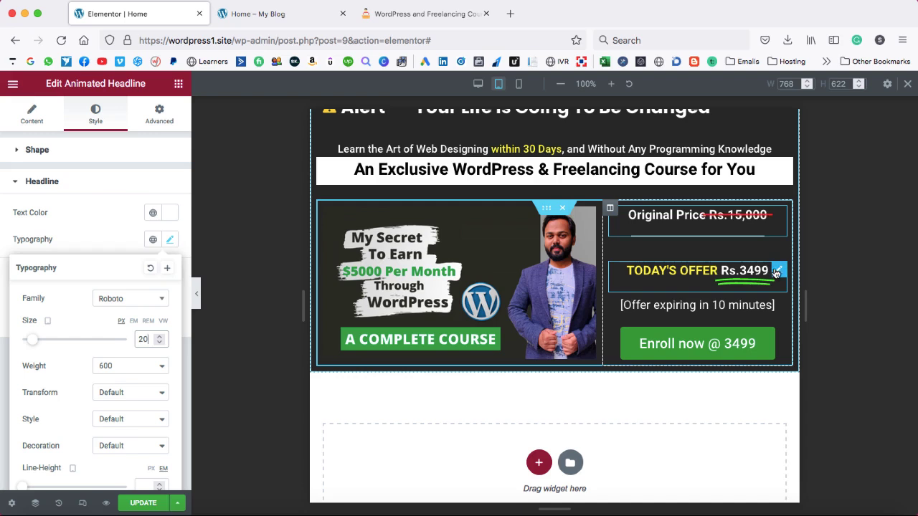
# Unlink the tablet margins of the "TODAY'S OFFER" animated headline and set its top margin to -24 px.
pyautogui.click(776, 272)
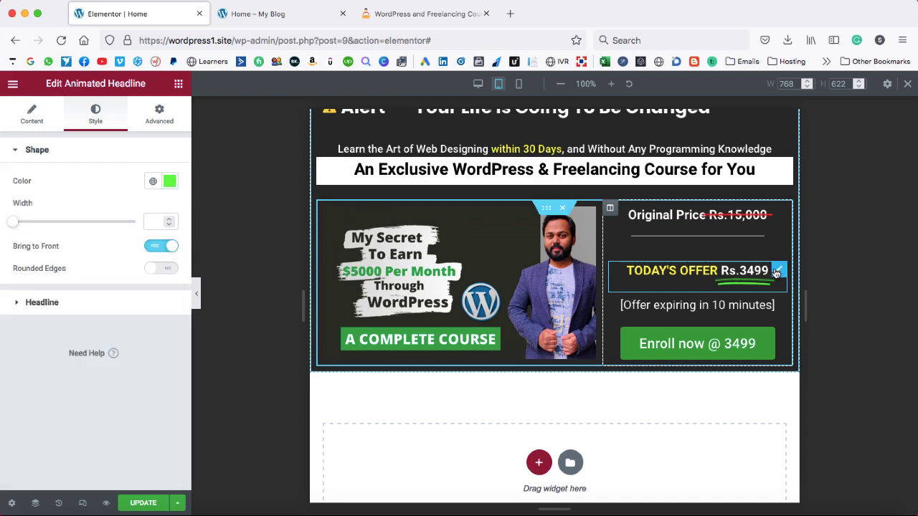
pyautogui.click(159, 115)
pyautogui.click(162, 196)
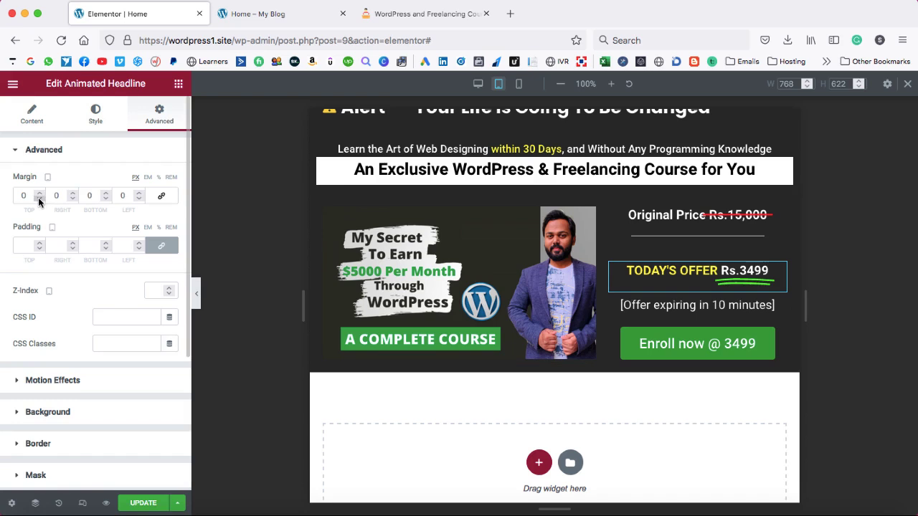
pyautogui.moveTo(38, 200); pyautogui.dragTo(38, 197)
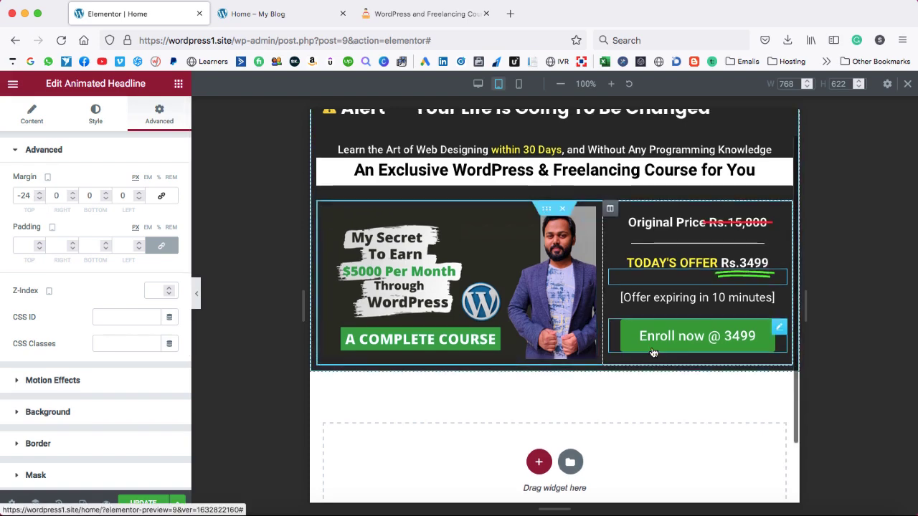
# Center-align the "Your Life is Going To Be Changed" heading for the tablet view.
pyautogui.scroll(1, 653, 352)
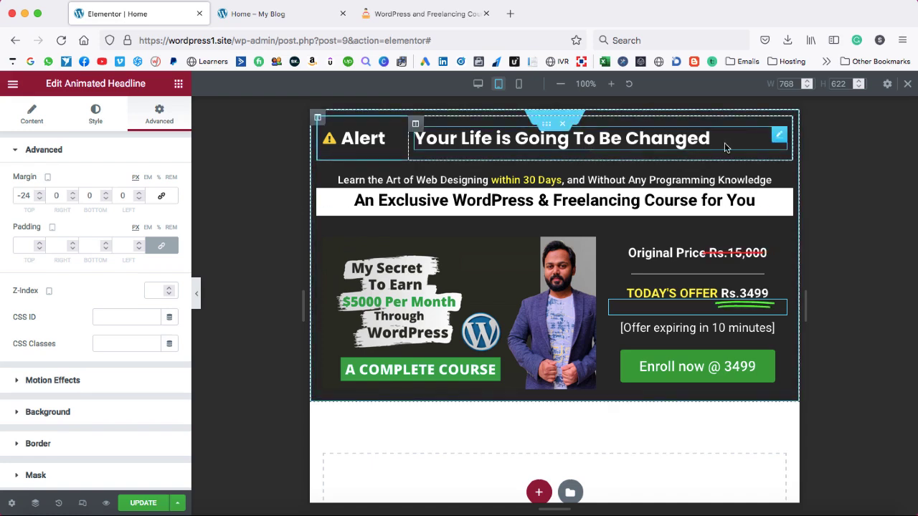
pyautogui.rightClick(777, 138)
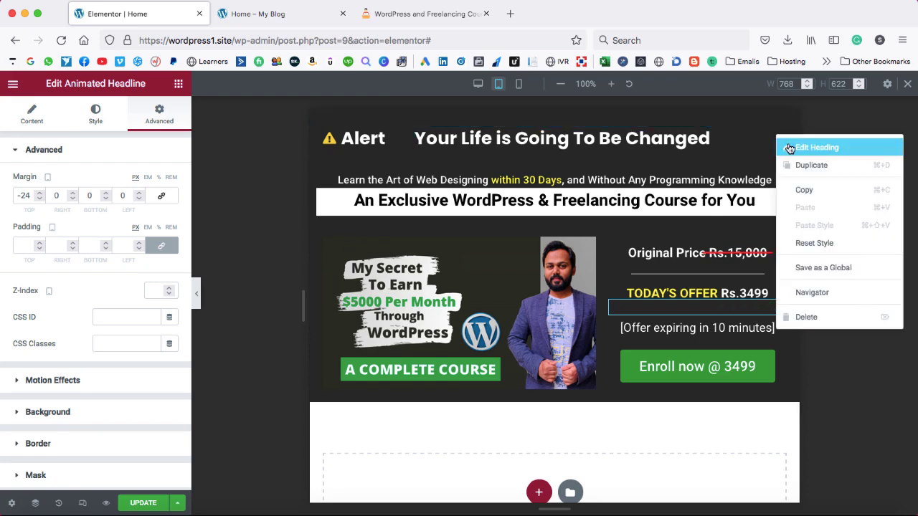
pyautogui.click(789, 147)
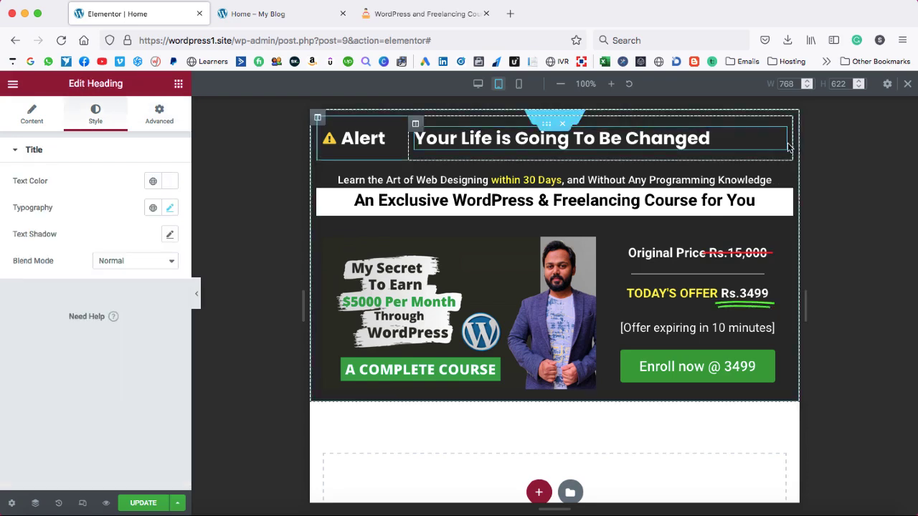
pyautogui.click(32, 117)
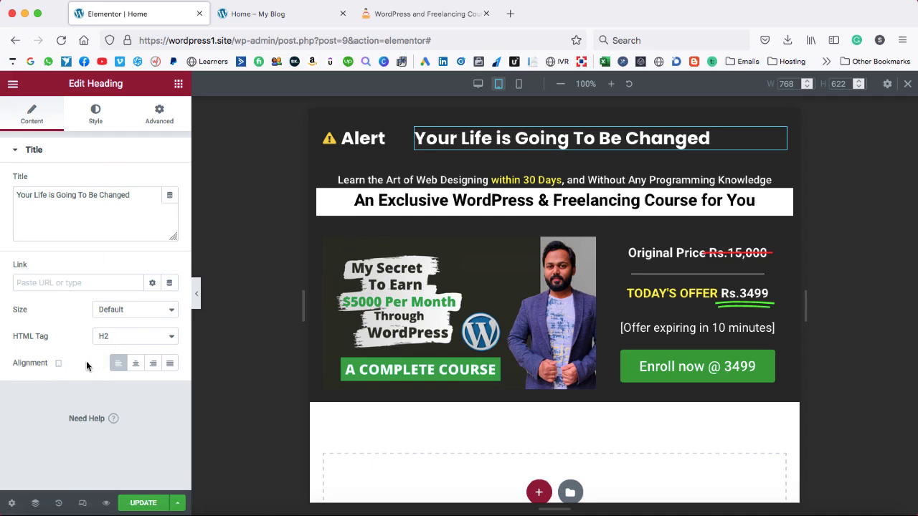
pyautogui.click(118, 365)
pyautogui.click(135, 367)
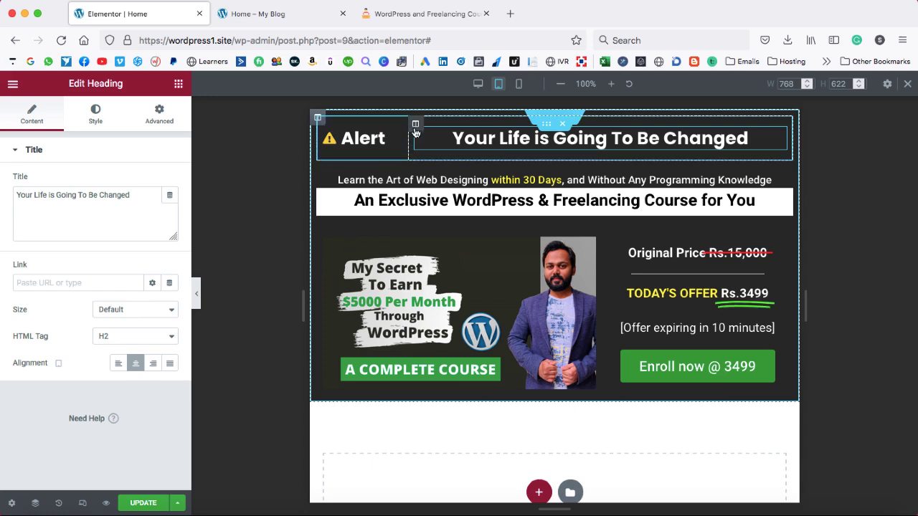
# Set the tablet column width to 70% for the "Your Life is Going To Be Changed" column and 30% for the Alert column.
pyautogui.rightClick(415, 126)
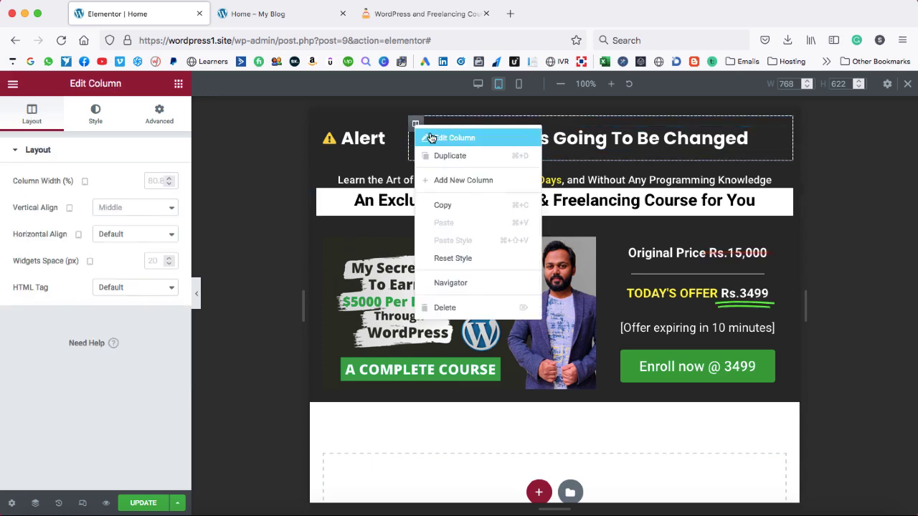
pyautogui.click(444, 137)
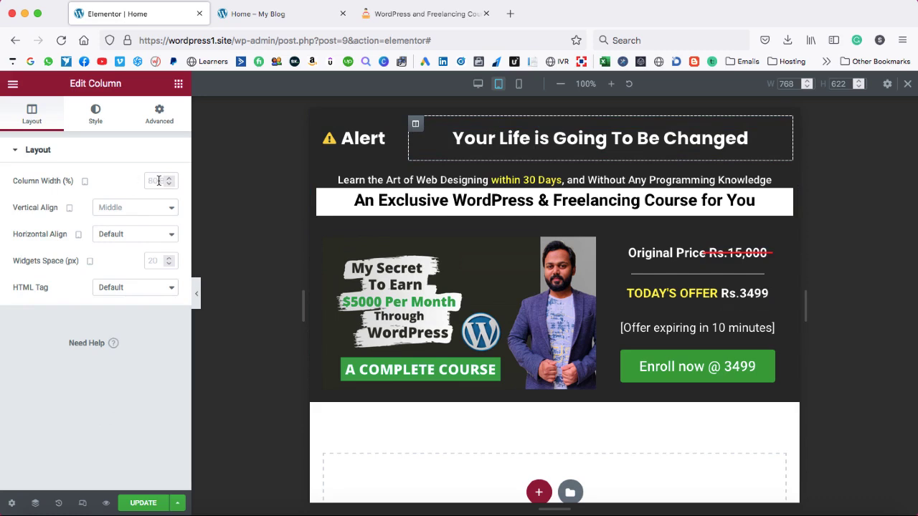
pyautogui.write('70')
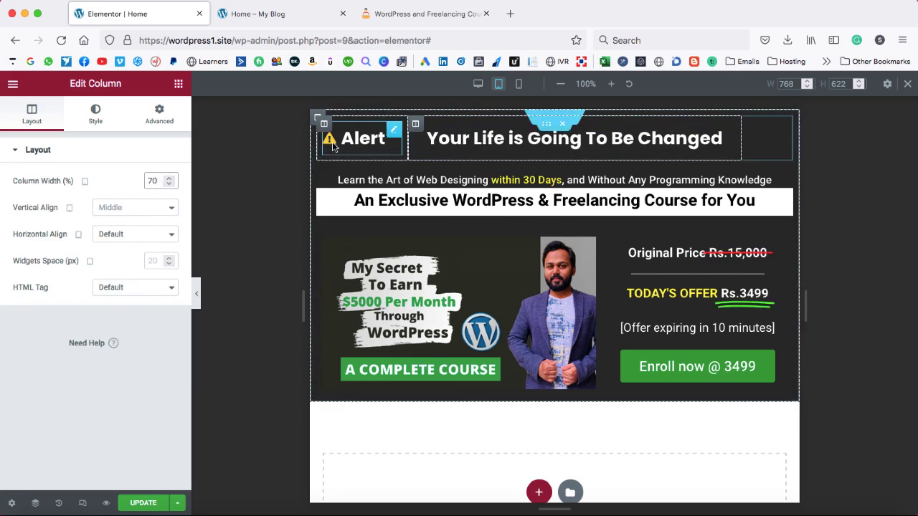
pyautogui.click(324, 126)
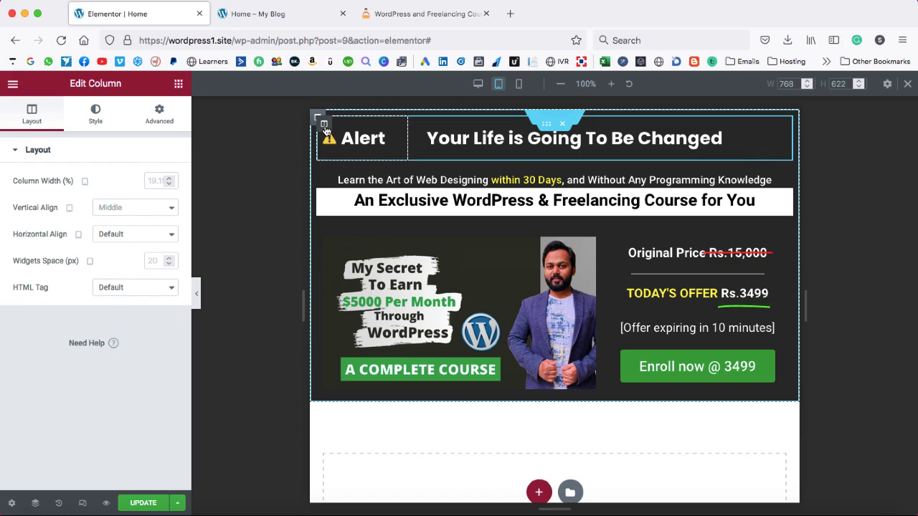
pyautogui.click(155, 180)
pyautogui.write('30')
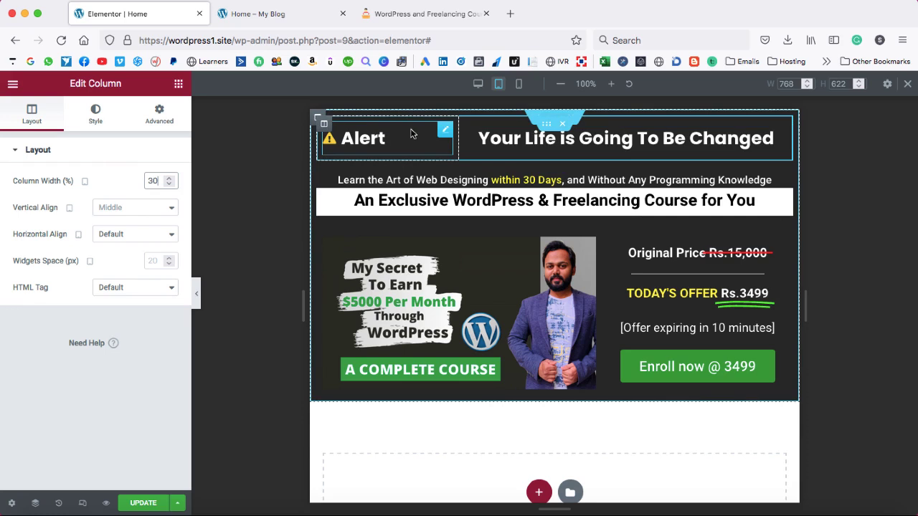
# Align the Alert icon list to the right for the tablet view.
pyautogui.click(444, 132)
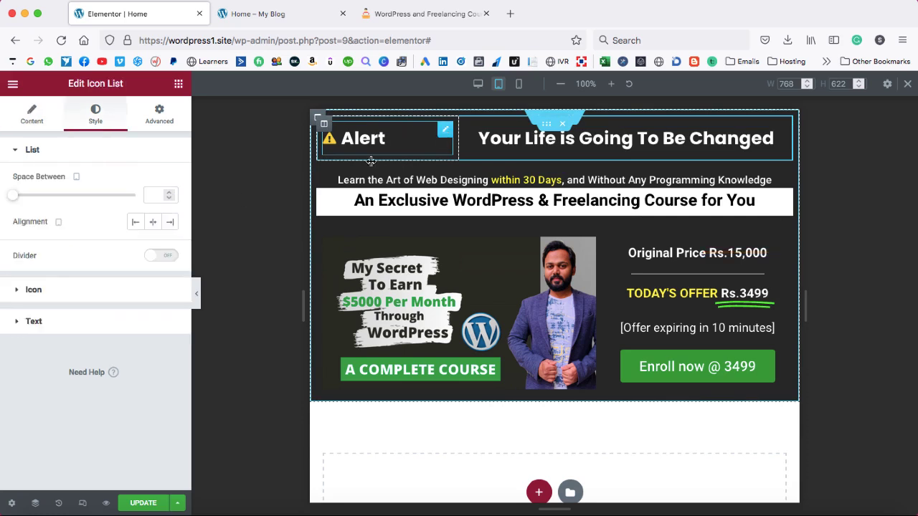
pyautogui.click(154, 225)
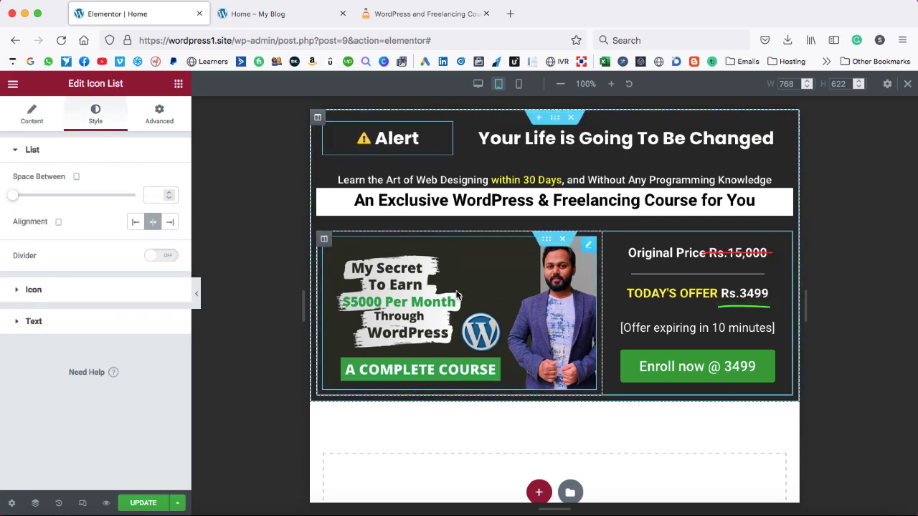
pyautogui.click(502, 308)
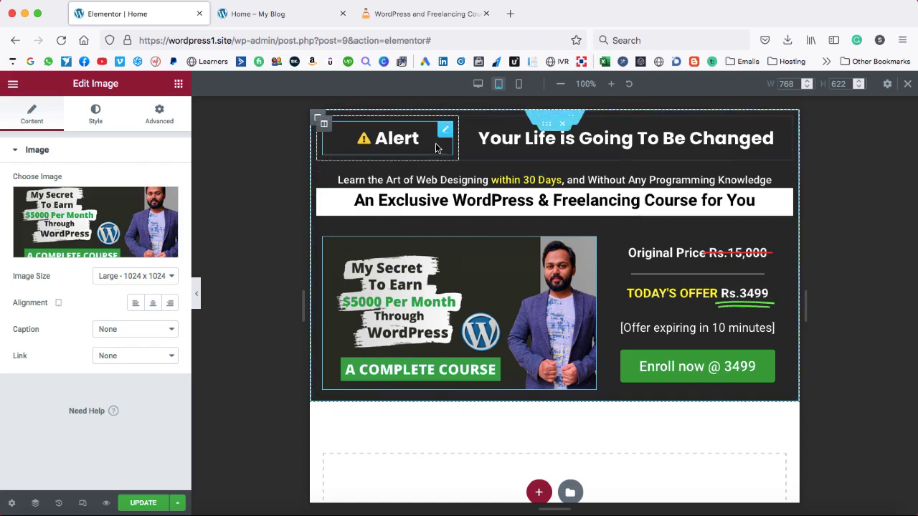
pyautogui.click(390, 139)
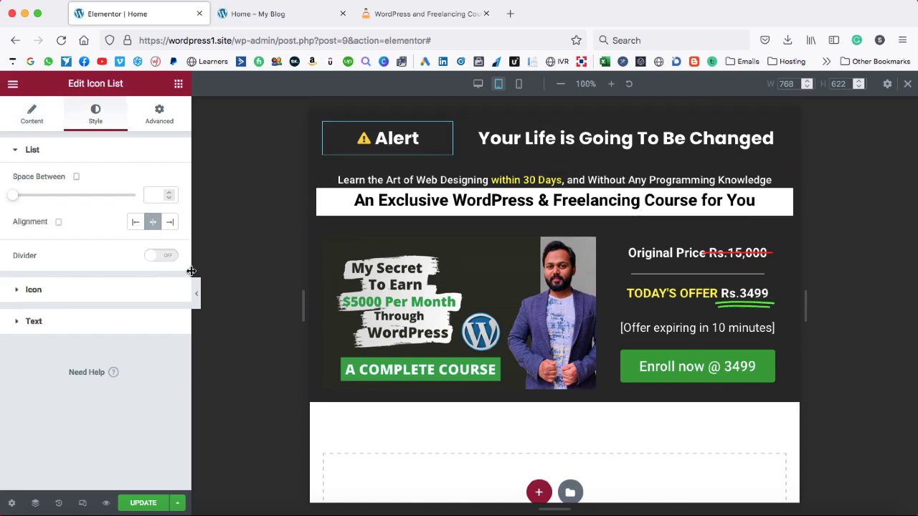
pyautogui.click(170, 225)
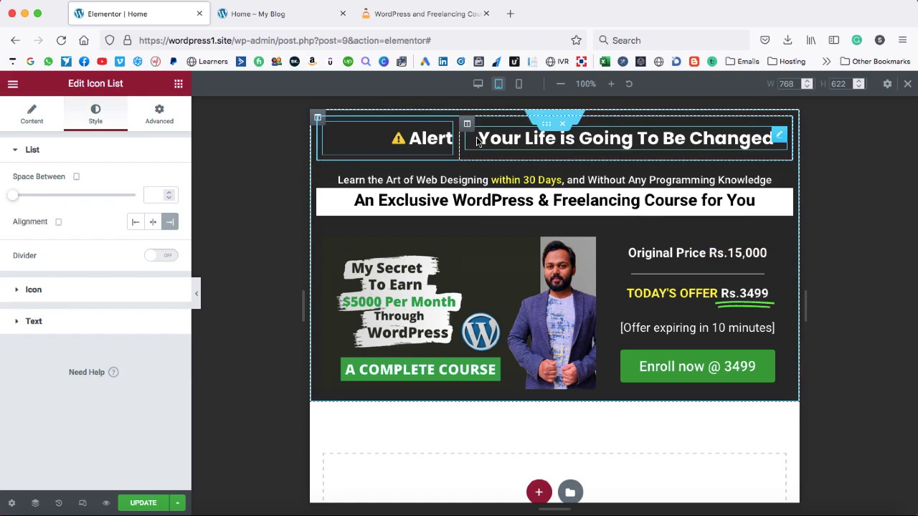
pyautogui.click(717, 332)
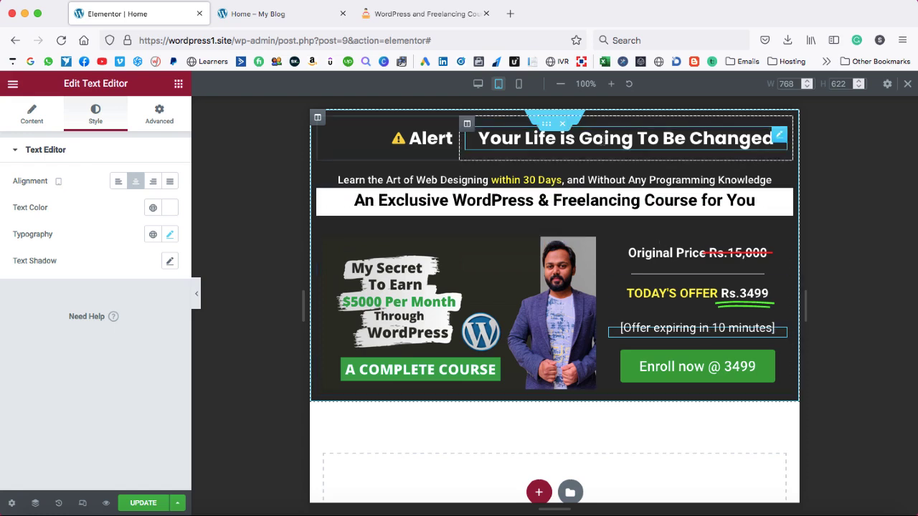
# Left-align the "Your Life is Going To Be Changed" heading for the tablet view.
pyautogui.click(624, 139)
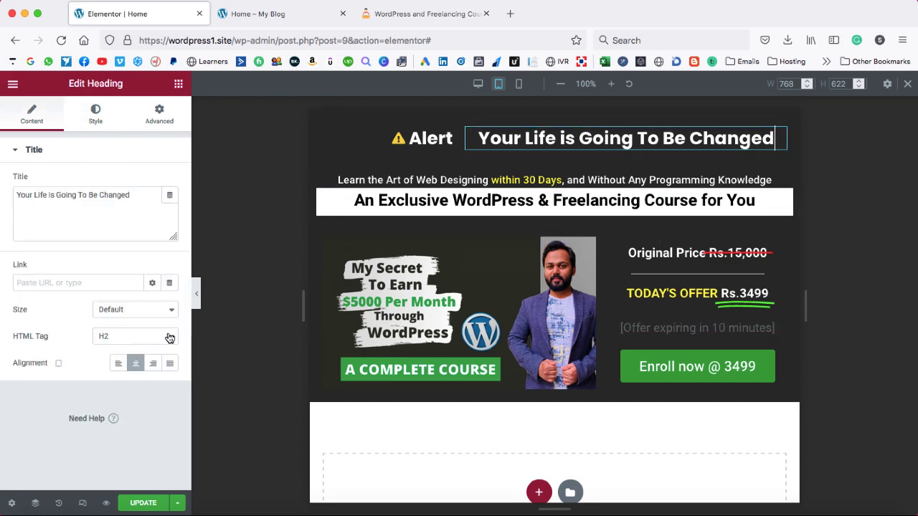
pyautogui.click(118, 363)
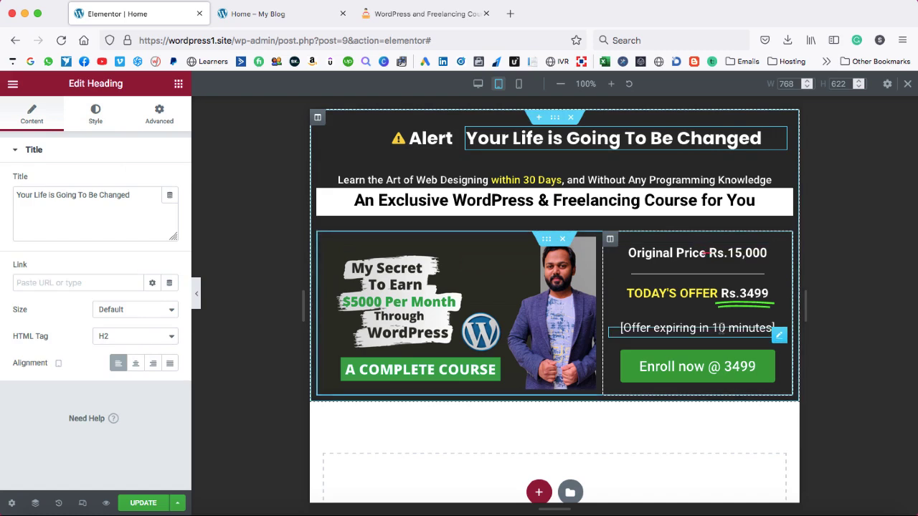
pyautogui.click(720, 331)
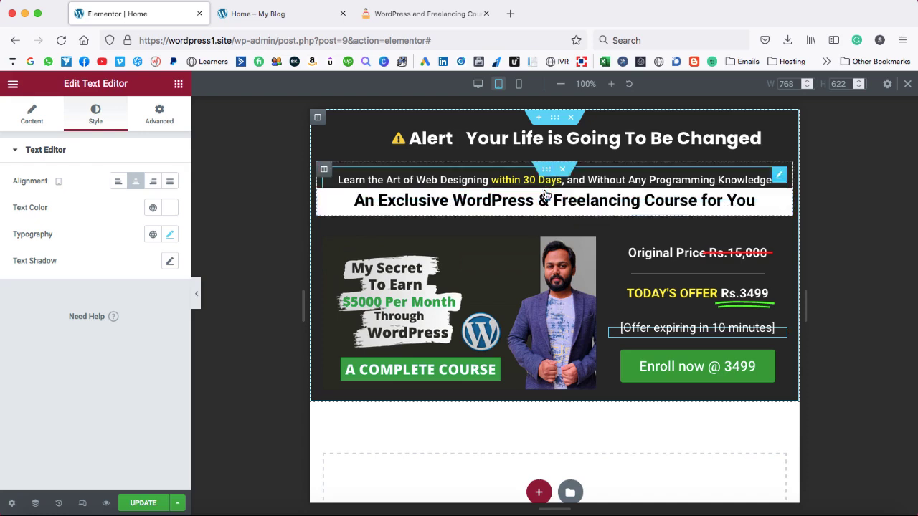
# Unlink the tablet margins of the white "An Exclusive WordPress & Freelancing Course" inner section, set its top margin to -35 px and update the page.
pyautogui.click(546, 199)
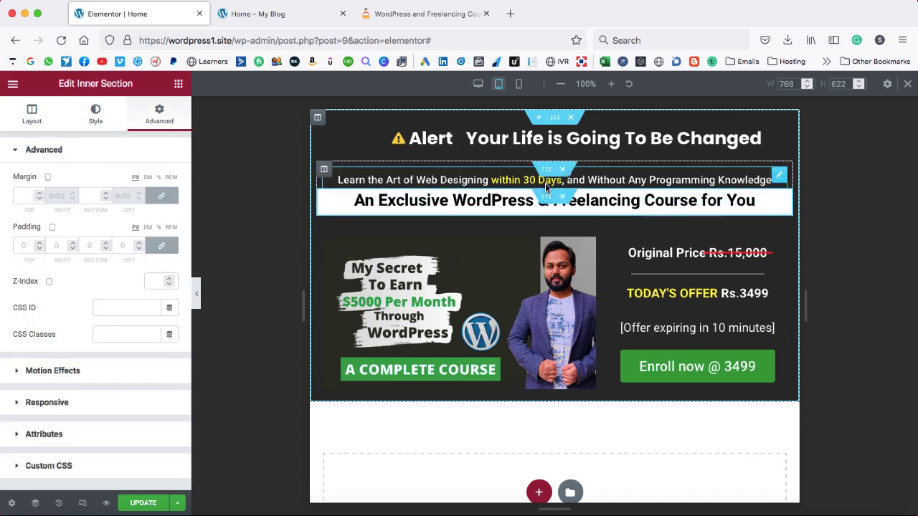
pyautogui.click(151, 199)
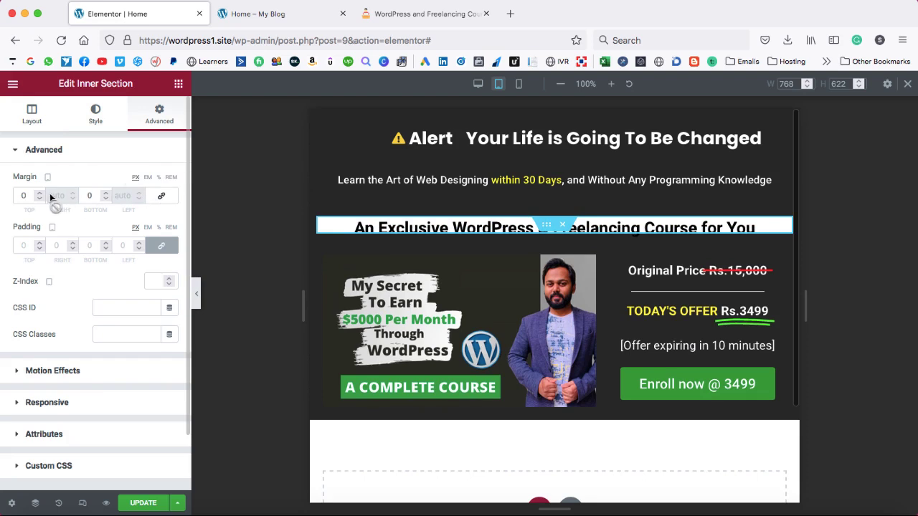
pyautogui.click(39, 193)
pyautogui.click(39, 200)
pyautogui.moveTo(38, 199); pyautogui.dragTo(39, 199)
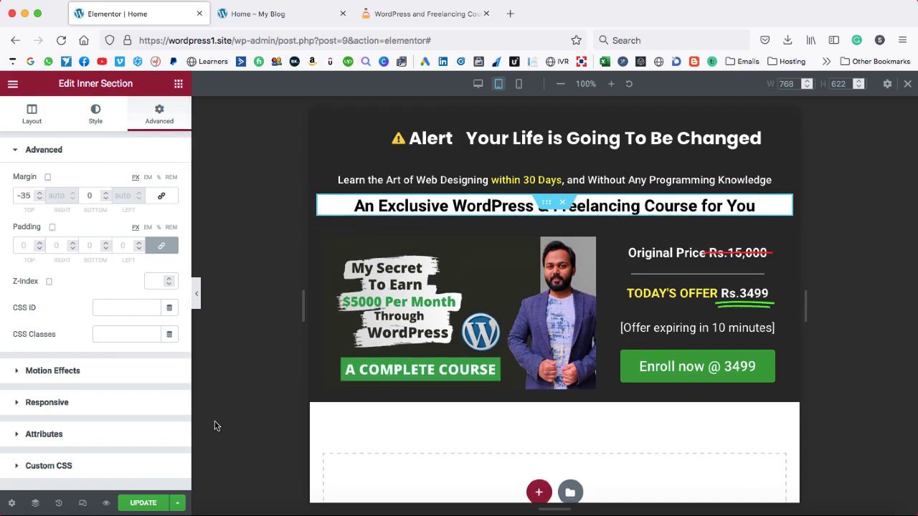
pyautogui.click(144, 502)
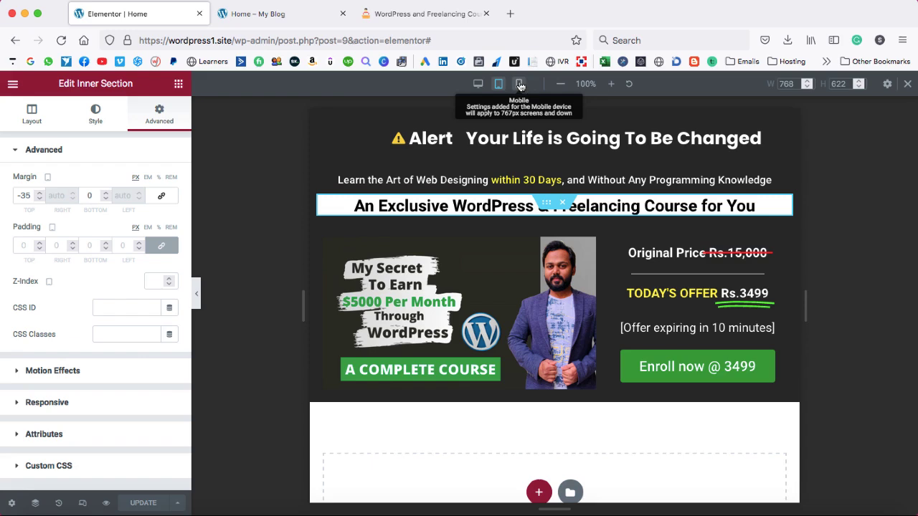
# Switch to the mobile preview and examine the hero area's layout from the Alert line to the enroll button.
pyautogui.click(520, 85)
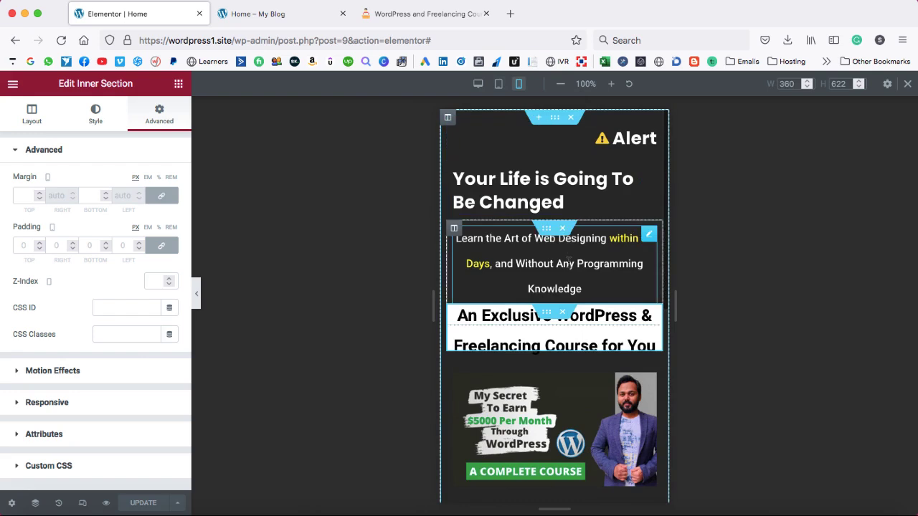
pyautogui.scroll(-1, 568, 261)
pyautogui.scroll(1, 599, 185)
pyautogui.scroll(-5, 599, 185)
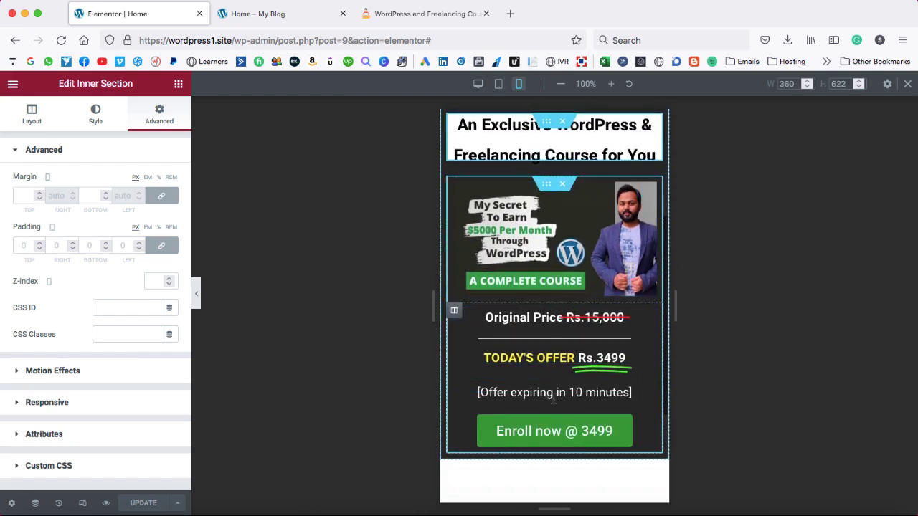
pyautogui.scroll(5, 603, 225)
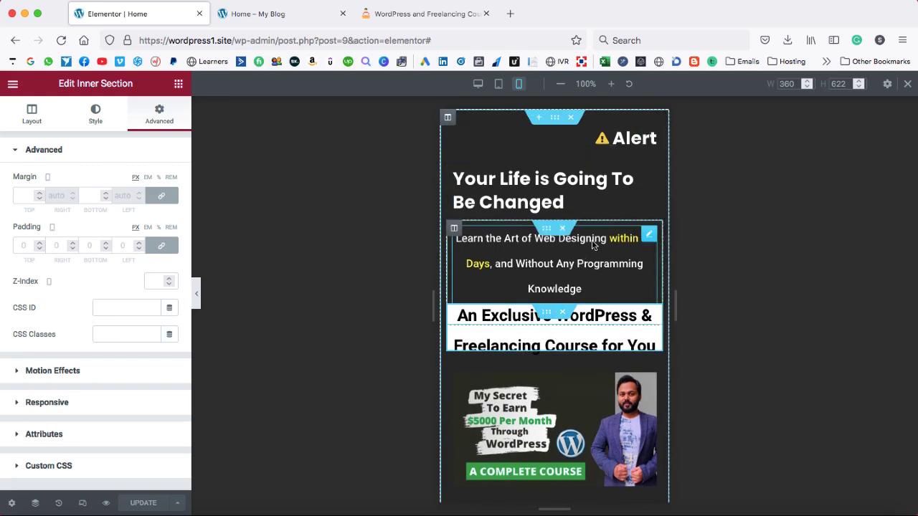
pyautogui.scroll(-5, 576, 259)
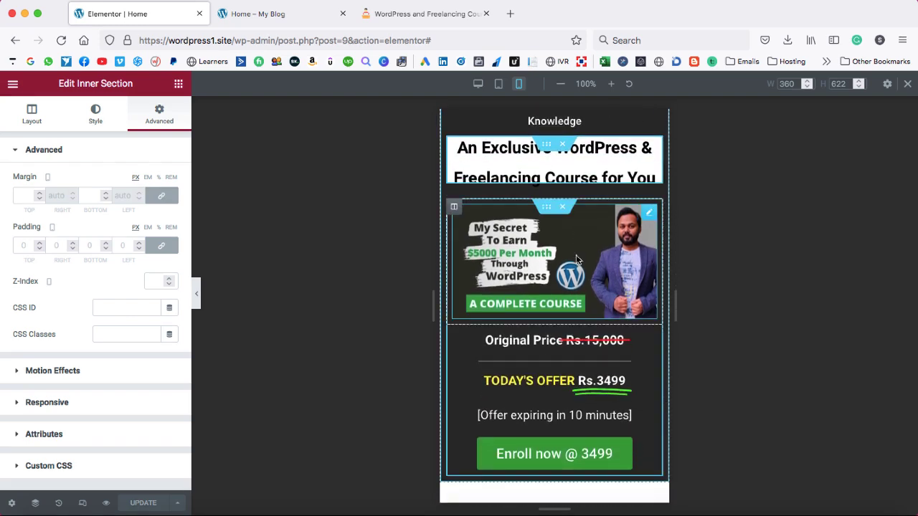
pyautogui.scroll(-2, 576, 258)
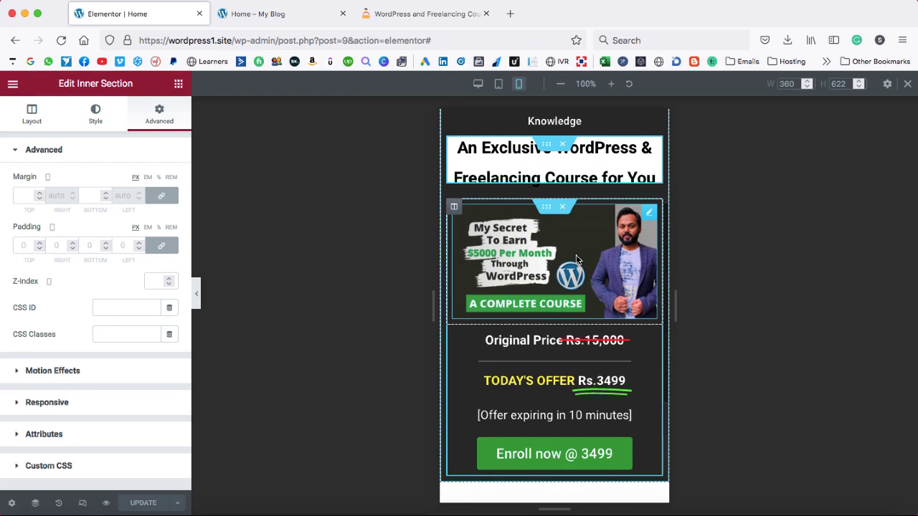
pyautogui.scroll(-1, 577, 259)
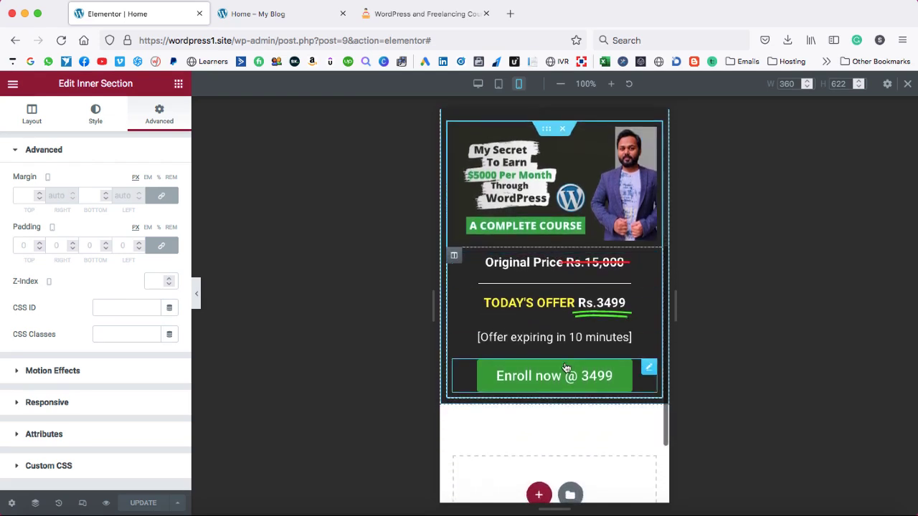
pyautogui.scroll(1, 595, 255)
pyautogui.scroll(5, 595, 256)
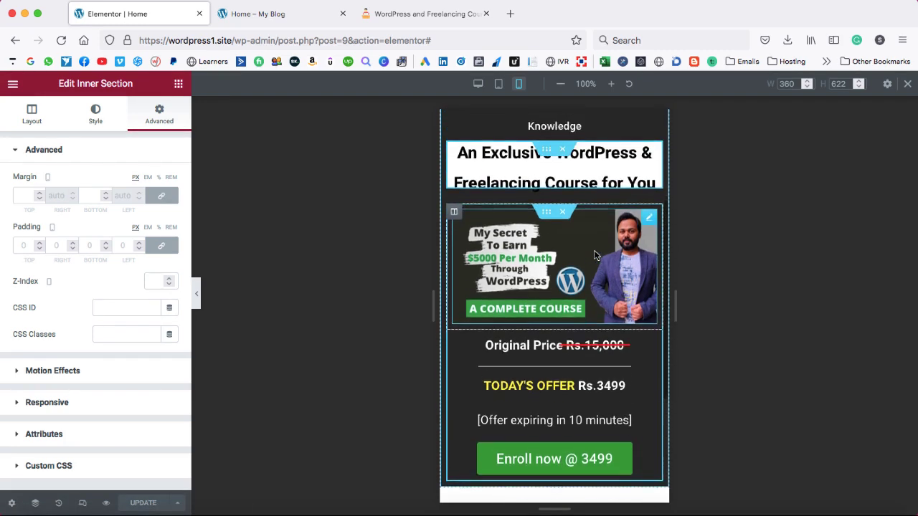
# Center-align the Alert icon list and the "Your Life is Going To Be Changed" heading for the mobile view.
pyautogui.click(613, 144)
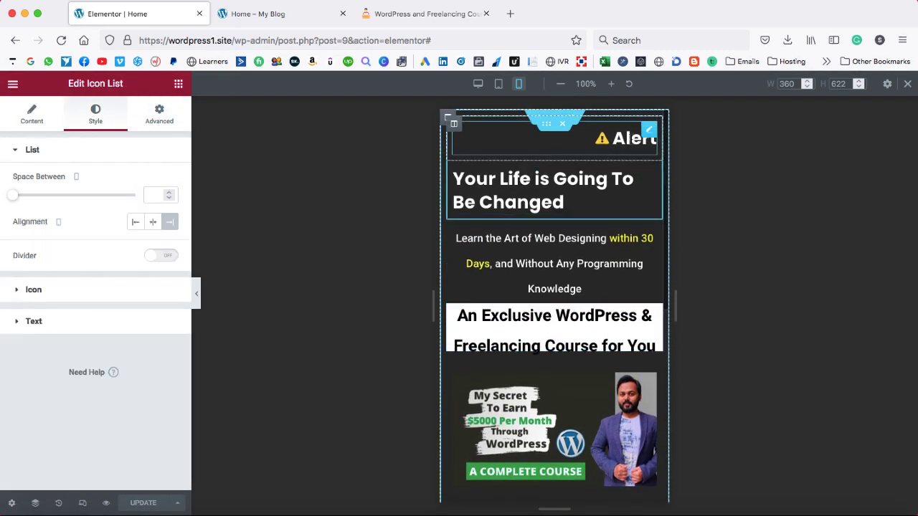
pyautogui.rightClick(623, 140)
pyautogui.click(637, 151)
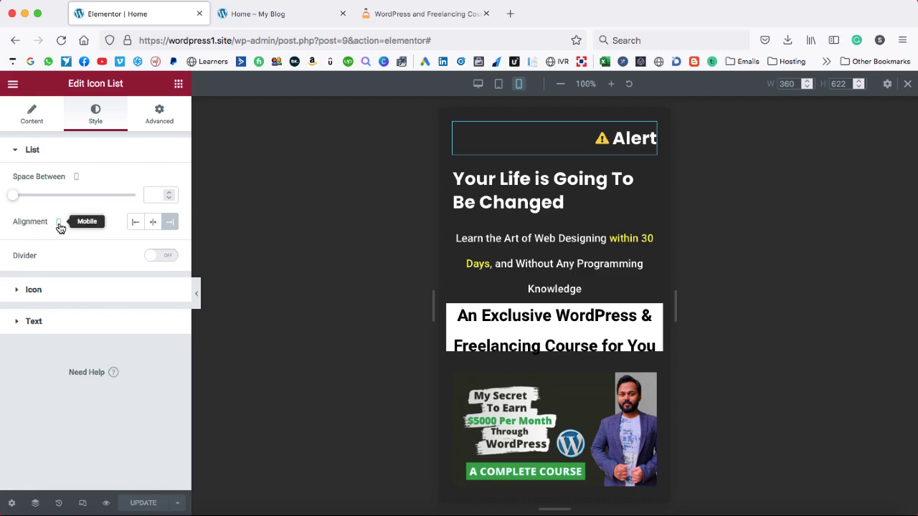
pyautogui.click(152, 223)
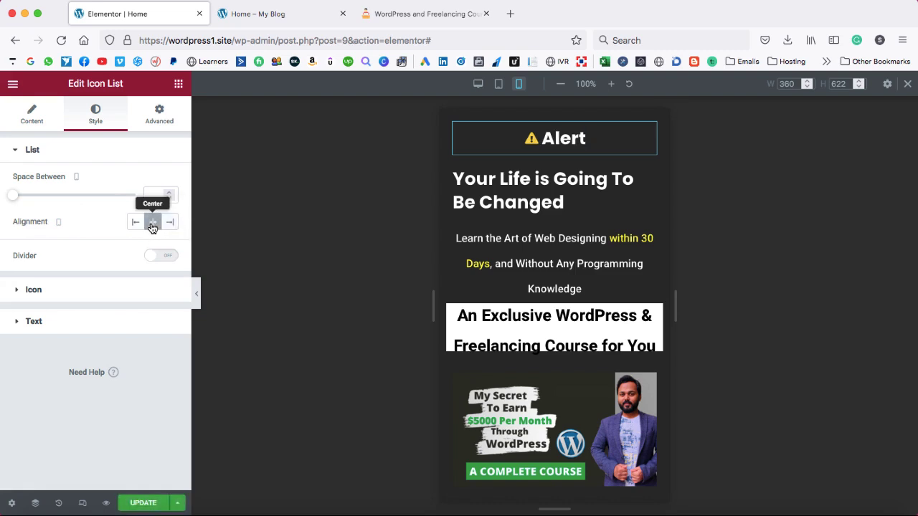
pyautogui.click(543, 180)
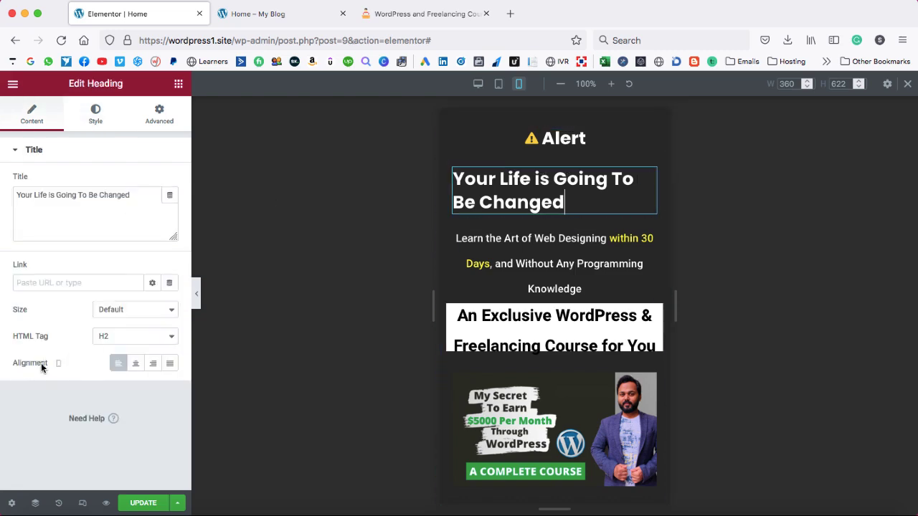
pyautogui.click(135, 363)
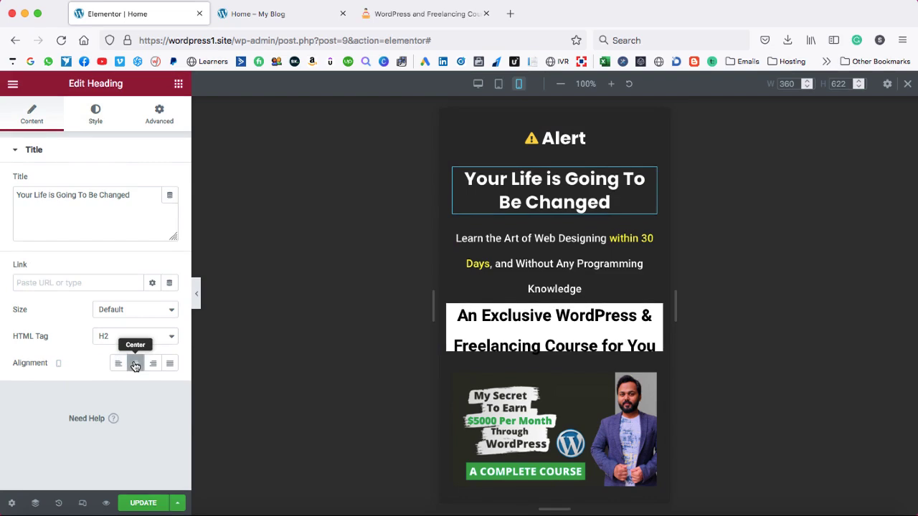
# Set the mobile line height of the "Learn the Art of Web Designing" text to 19 px.
pyautogui.scroll(-1, 609, 252)
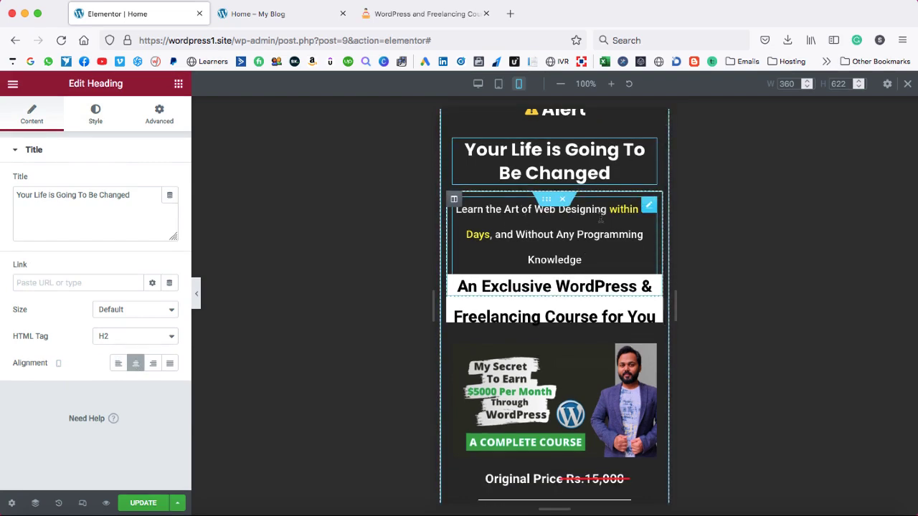
pyautogui.click(648, 205)
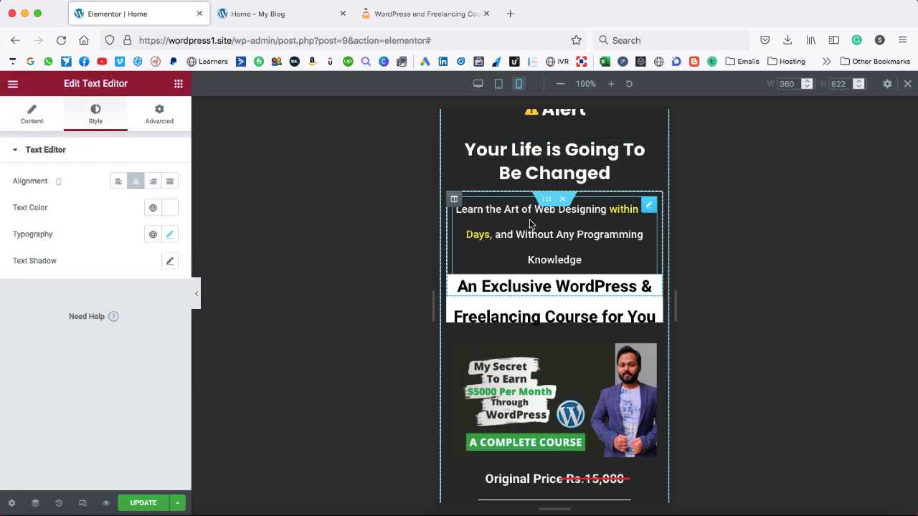
pyautogui.click(171, 236)
pyautogui.scroll(-2, 136, 310)
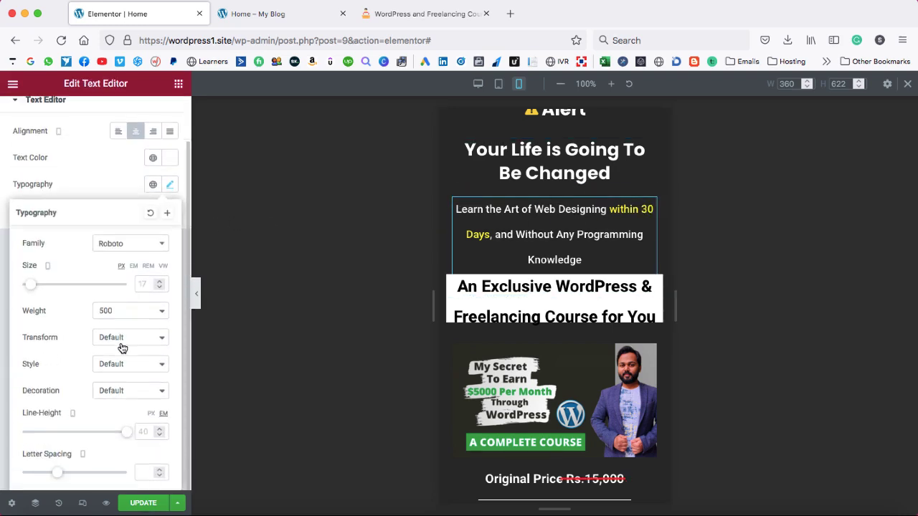
pyautogui.click(151, 414)
pyautogui.click(159, 429)
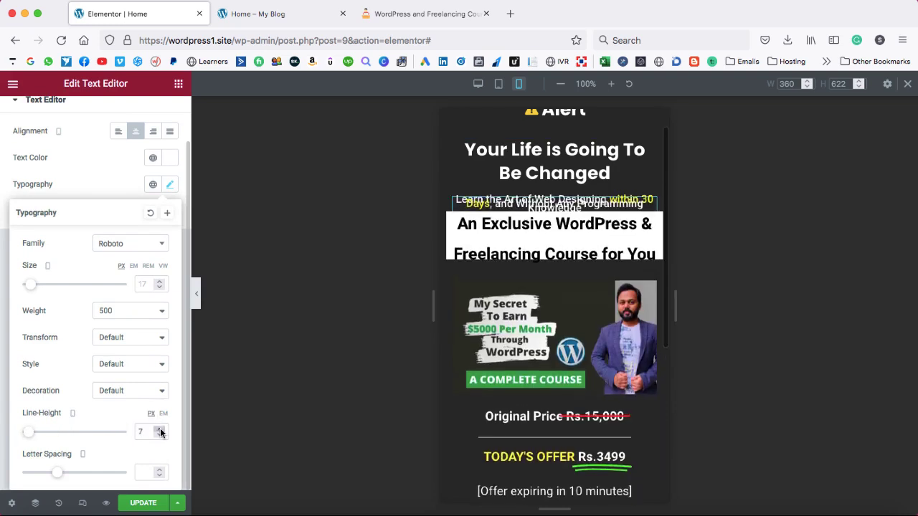
pyautogui.click(160, 430)
pyautogui.click(159, 431)
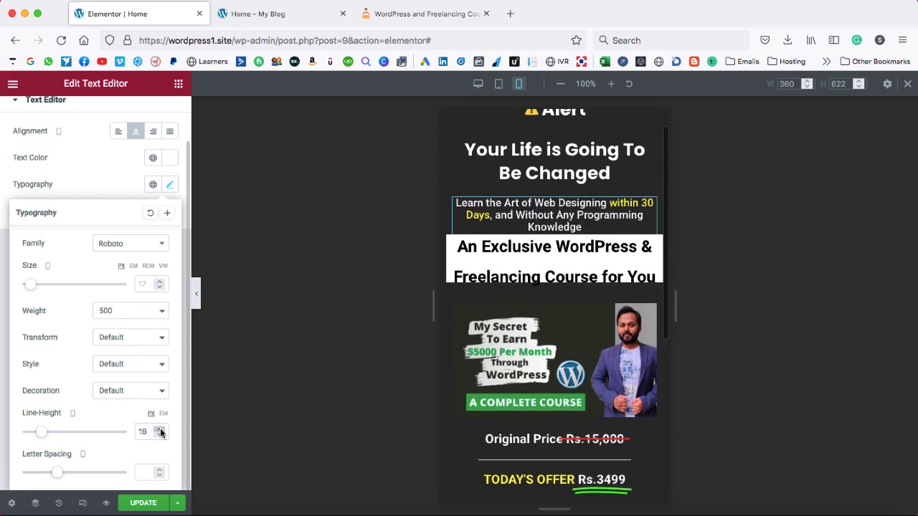
# Set the "Learn the Art of Web Designing" text's mobile line height to 22 px and the "An Exclusive WordPress" text's mobile size to 16 px.
pyautogui.click(160, 430)
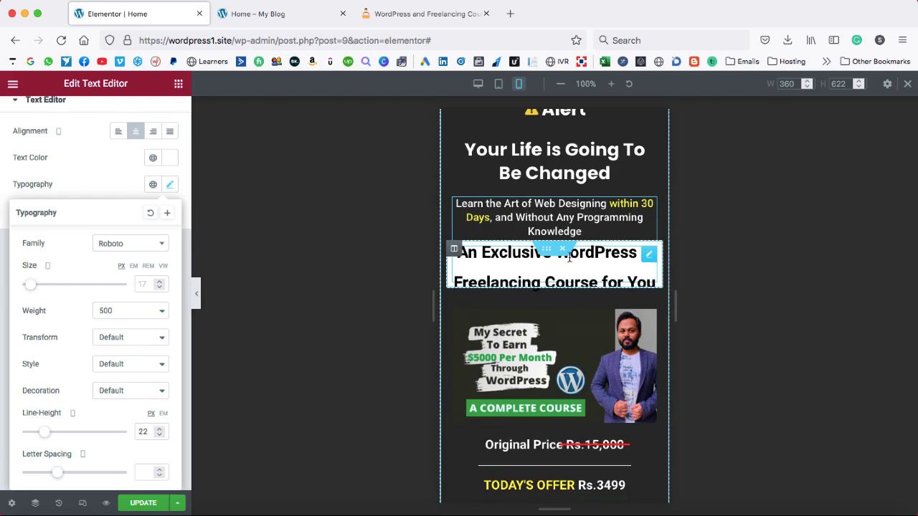
pyautogui.click(650, 256)
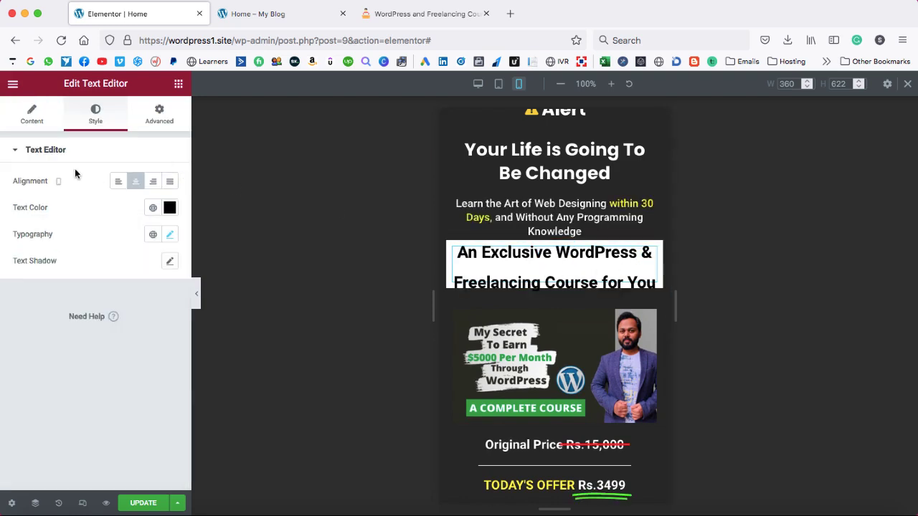
pyautogui.click(171, 237)
pyautogui.scroll(-2, 130, 369)
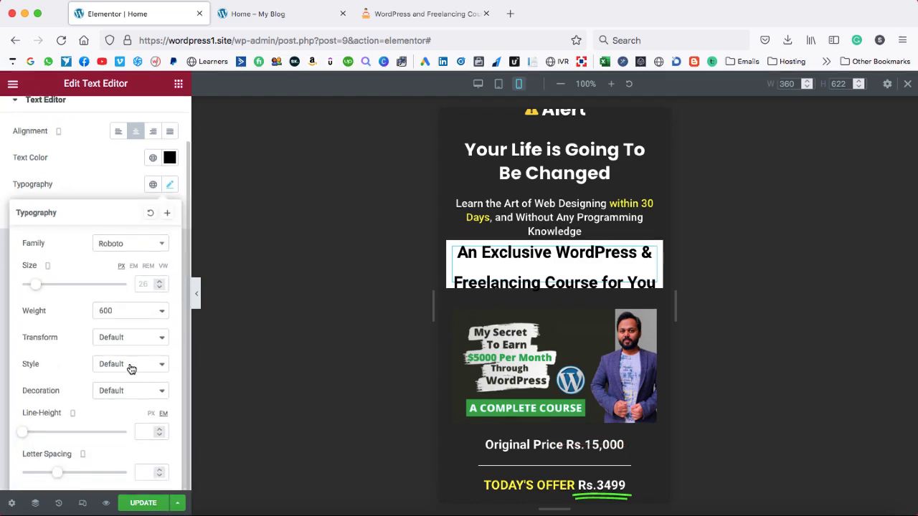
pyautogui.click(158, 285)
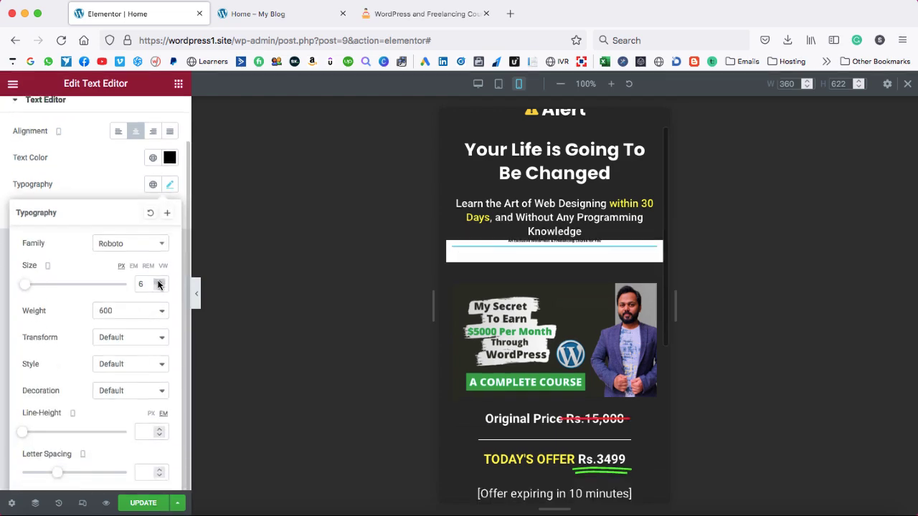
pyautogui.click(159, 283)
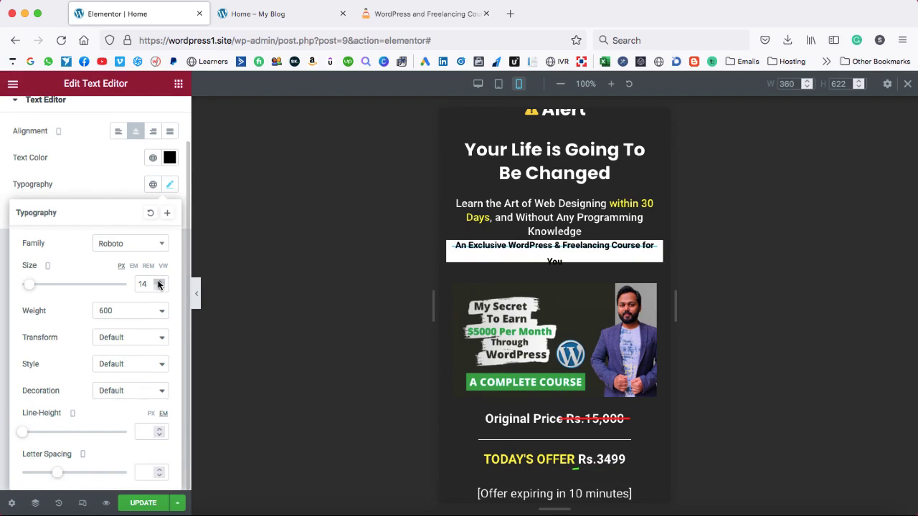
pyautogui.click(159, 283)
pyautogui.click(159, 283)
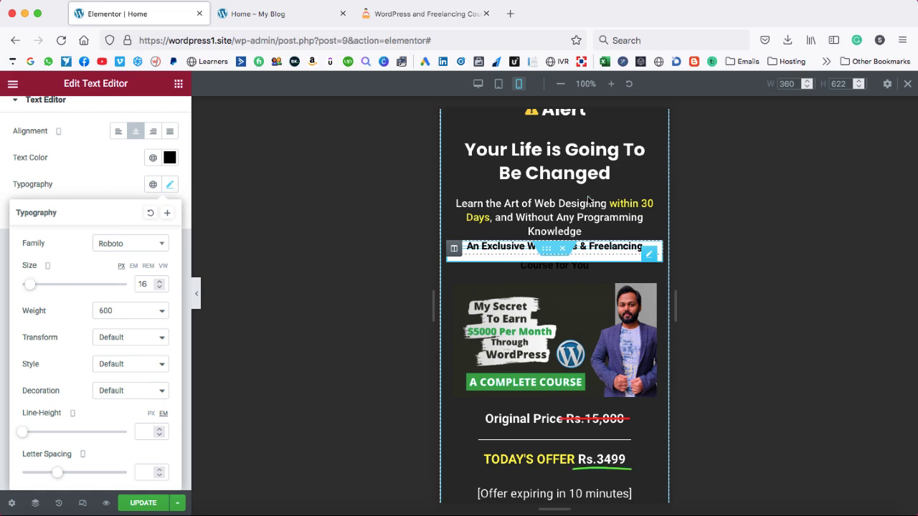
pyautogui.scroll(2, 559, 151)
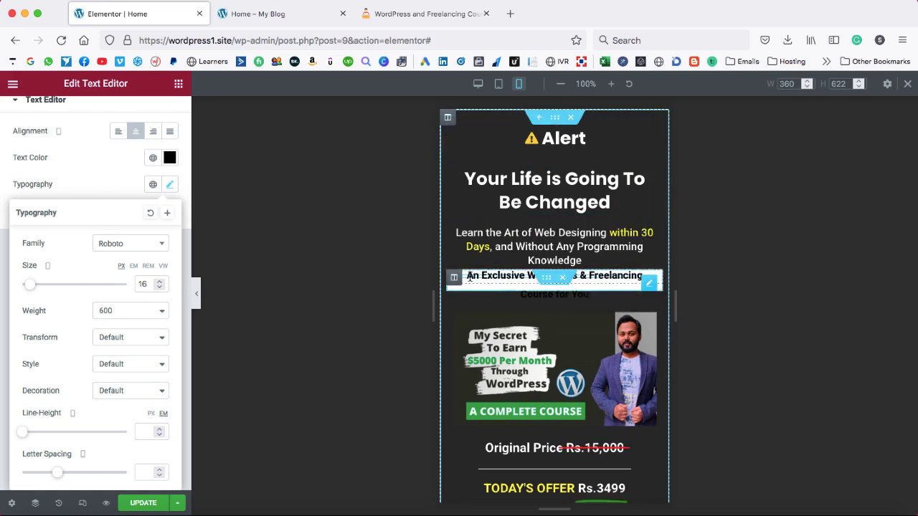
# Hide the "An Exclusive WordPress & Freelancing Course for You" text widget on mobile and update the page.
pyautogui.rightClick(647, 286)
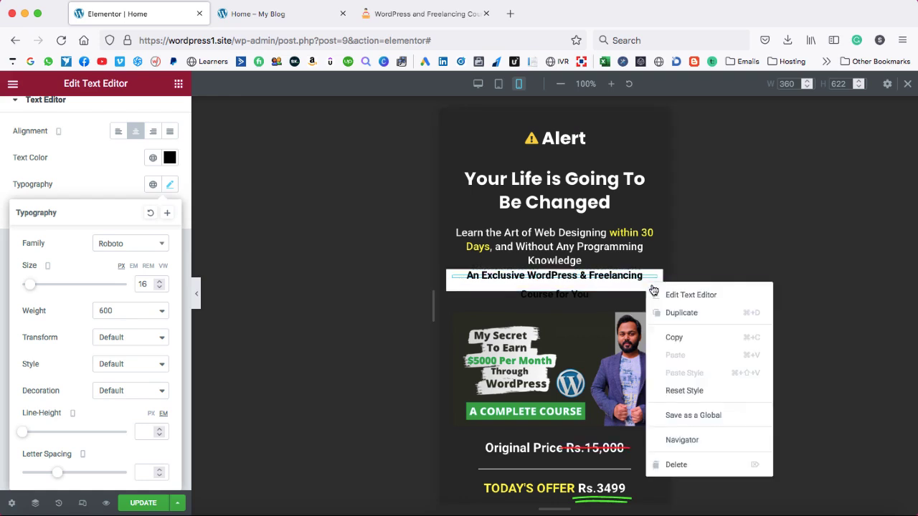
pyautogui.click(660, 296)
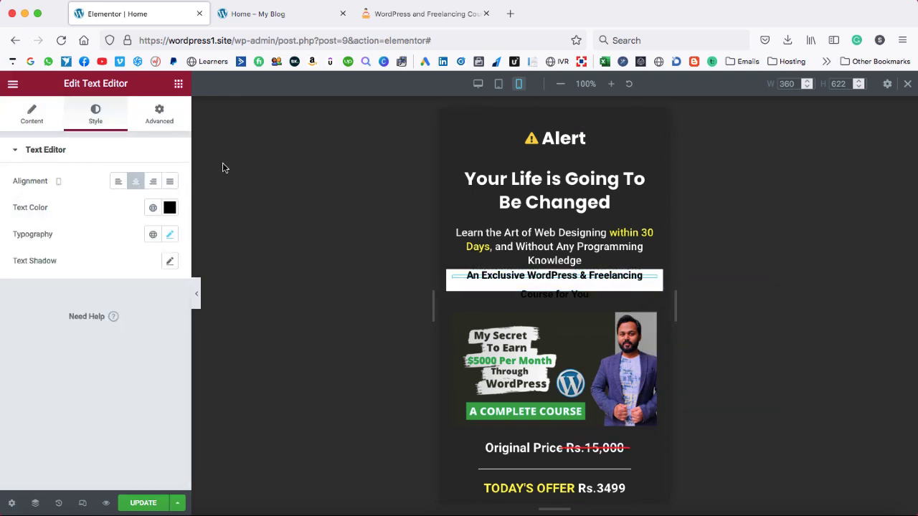
pyautogui.click(156, 120)
pyautogui.scroll(-3, 92, 348)
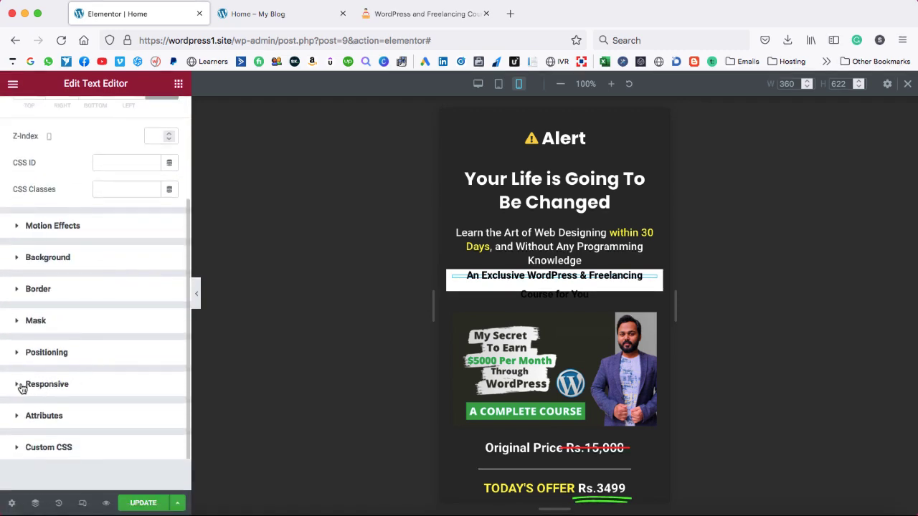
pyautogui.click(19, 386)
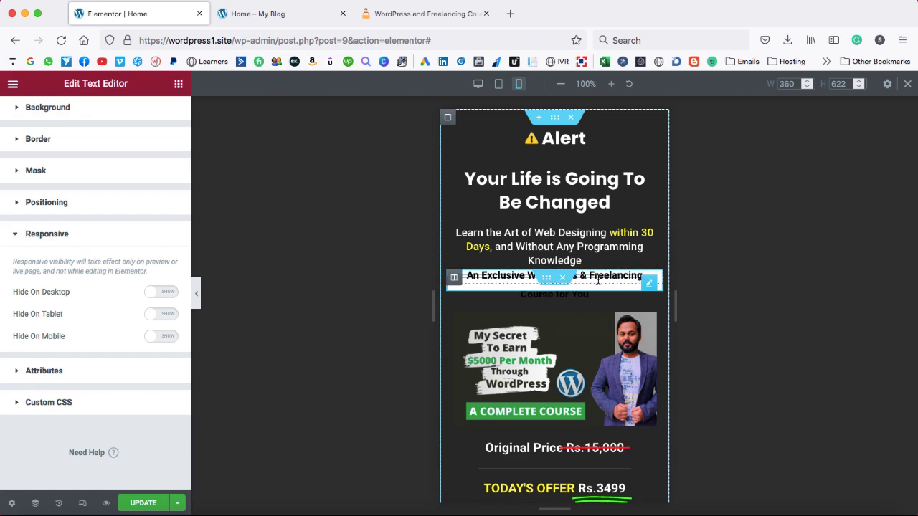
pyautogui.click(161, 338)
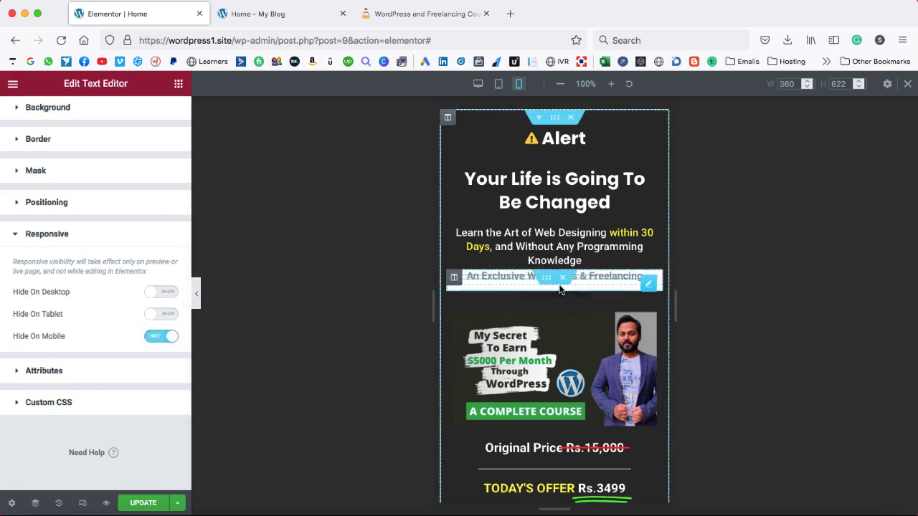
pyautogui.click(146, 503)
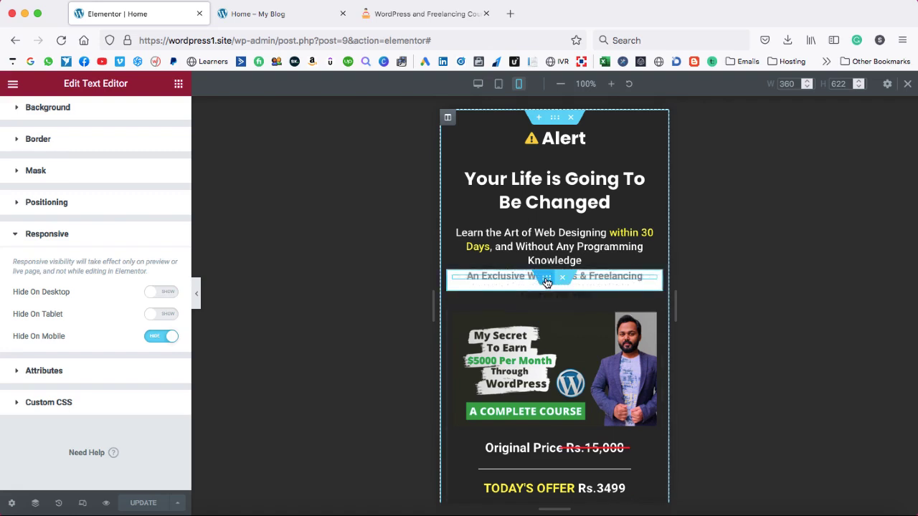
# Hide the white inner section around the "An Exclusive WordPress" text on mobile and update the page.
pyautogui.click(547, 278)
pyautogui.scroll(-3, 114, 315)
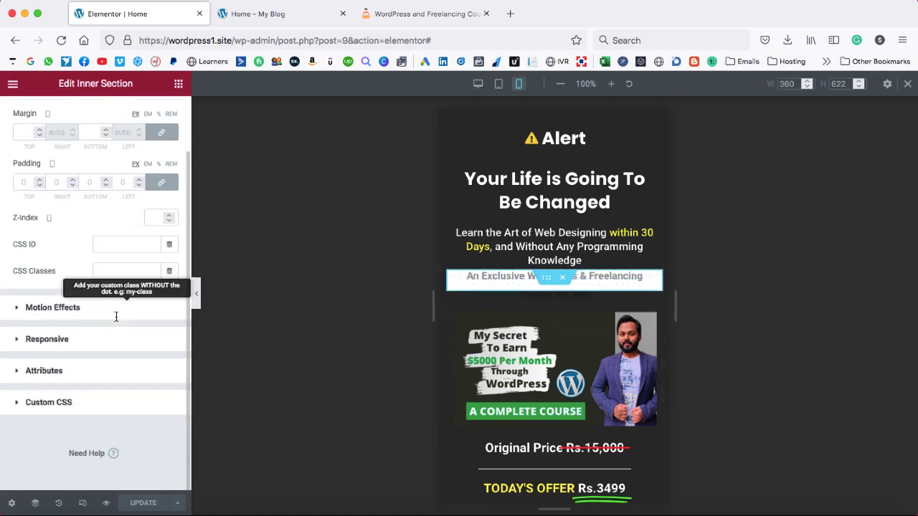
pyautogui.click(39, 342)
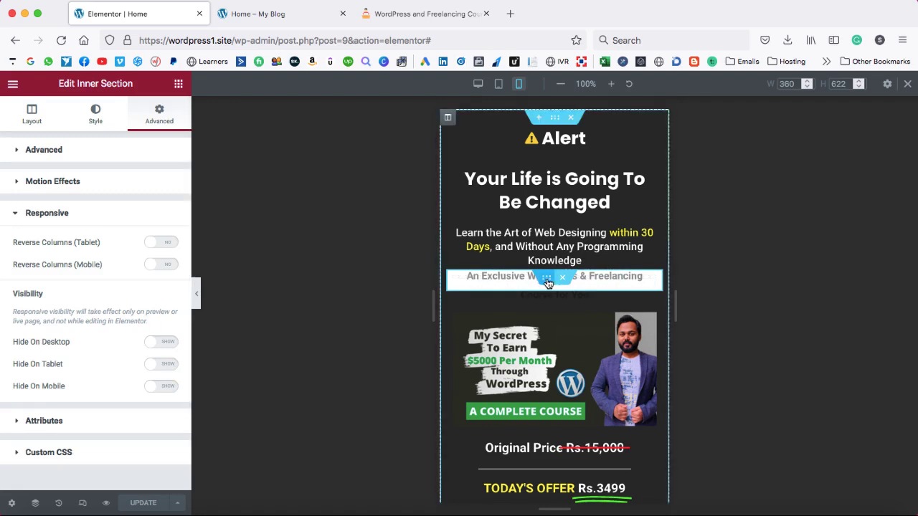
pyautogui.click(166, 387)
pyautogui.click(143, 503)
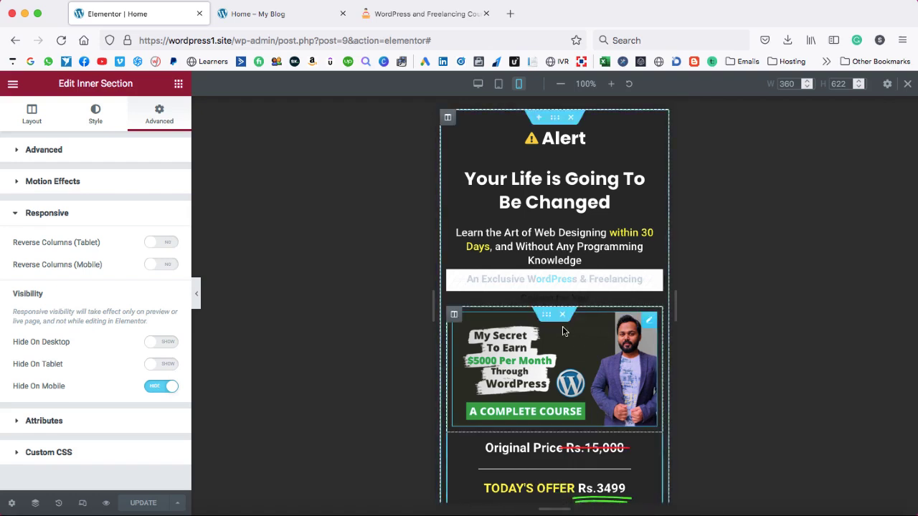
# Unlink the mobile margins of the inner section holding the course image and prices, set its top margin to -29 px and update the page.
pyautogui.rightClick(547, 316)
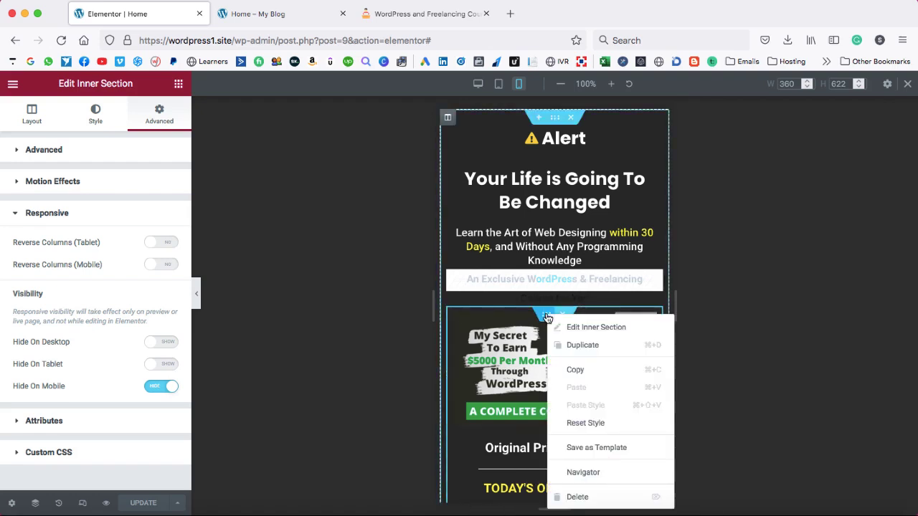
pyautogui.click(571, 328)
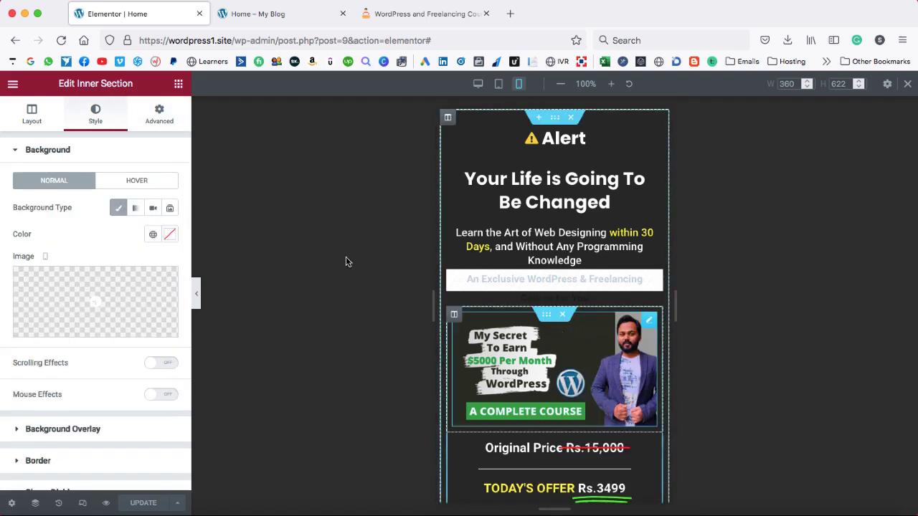
pyautogui.click(158, 119)
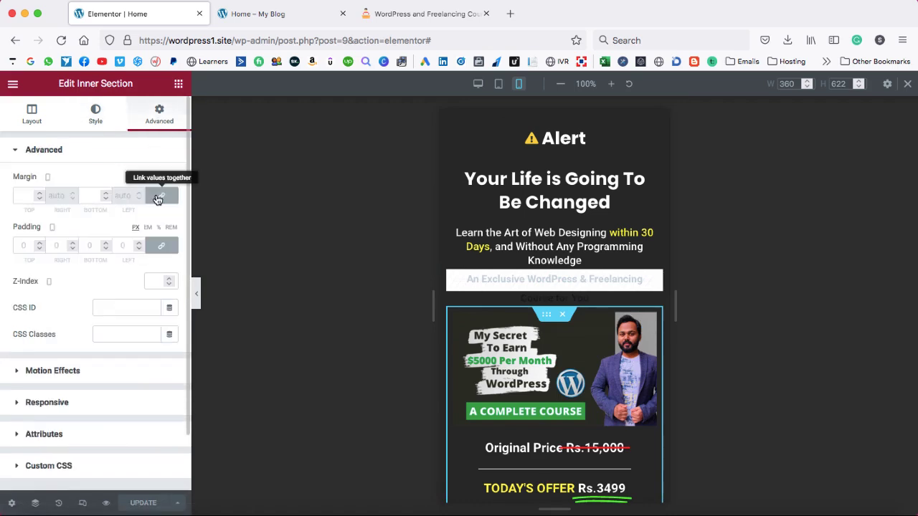
pyautogui.click(157, 199)
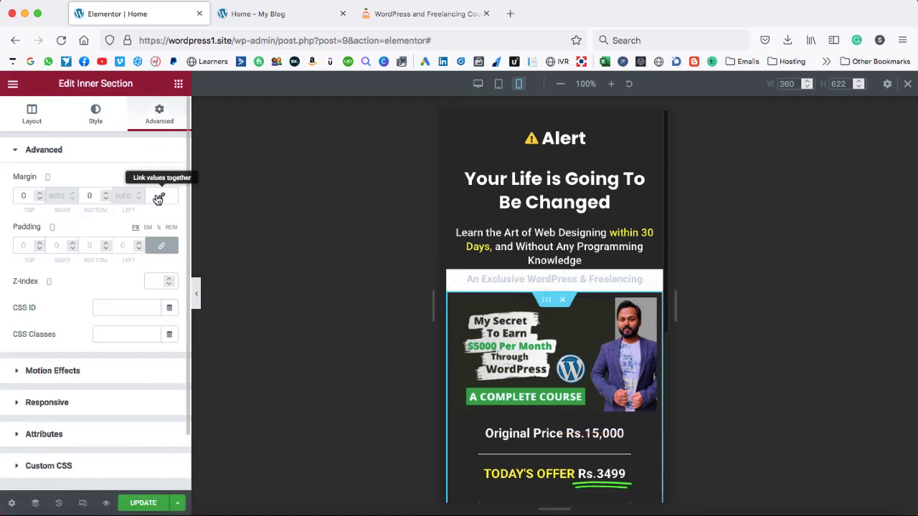
pyautogui.click(39, 199)
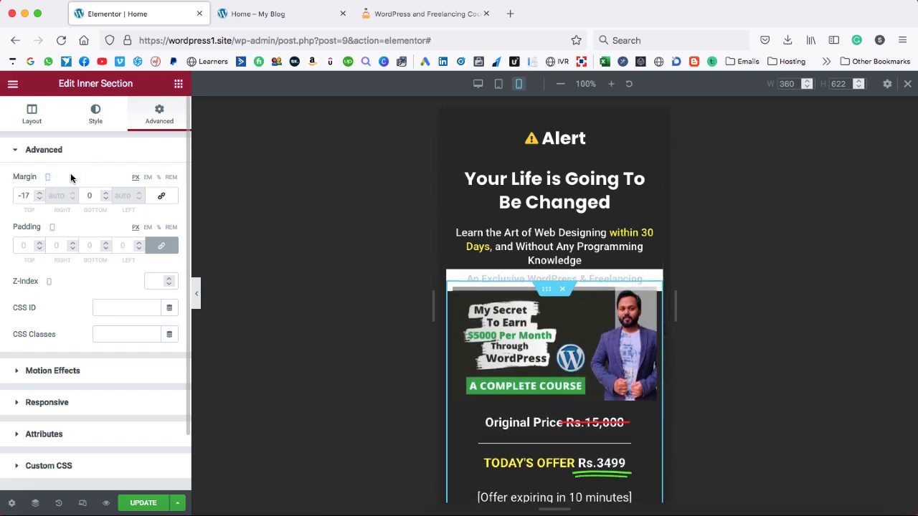
pyautogui.click(38, 198)
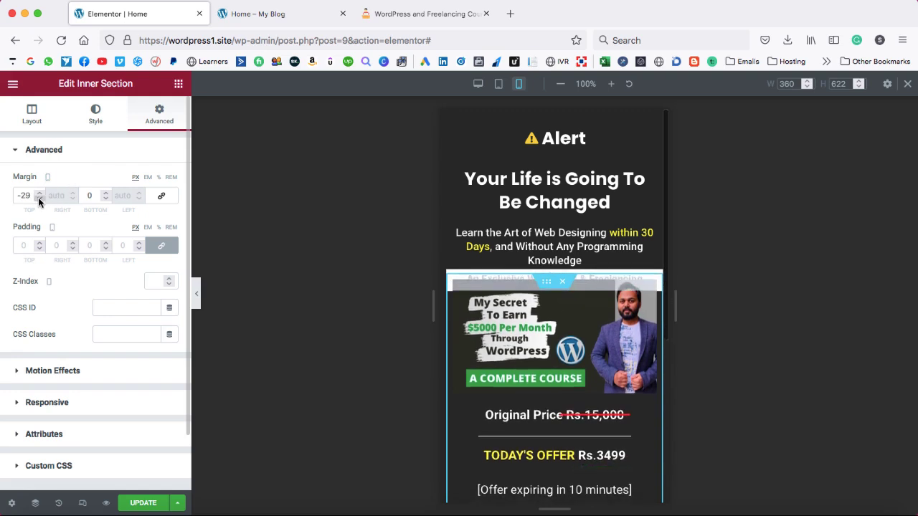
pyautogui.click(143, 503)
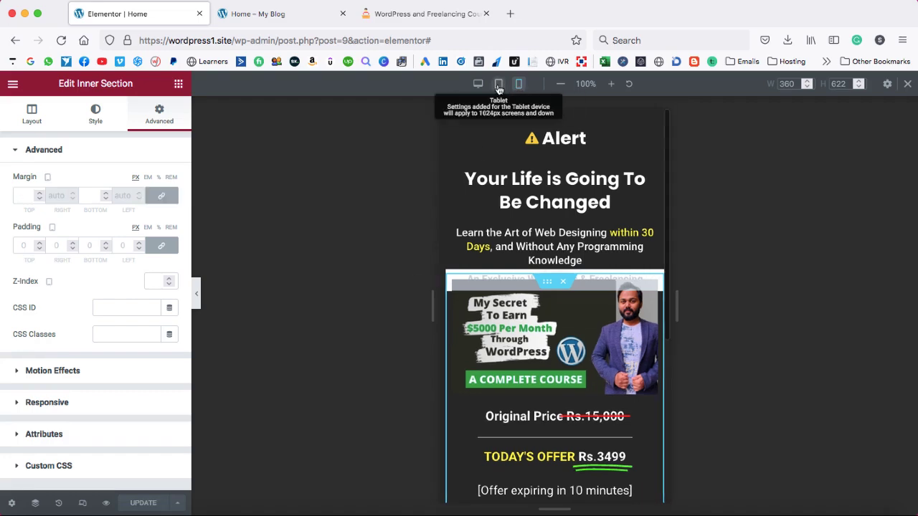
# Review the hero area in the tablet and desktop previews and on the published Home page.
pyautogui.click(500, 85)
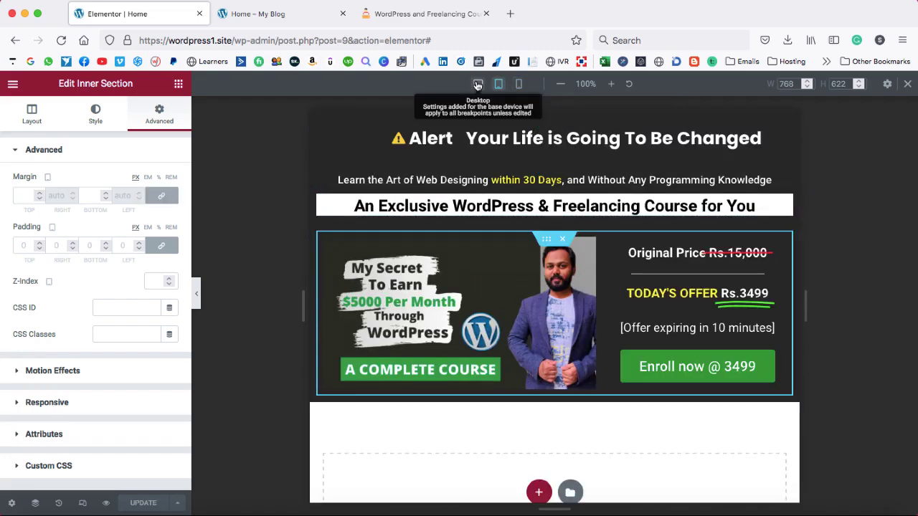
pyautogui.click(478, 85)
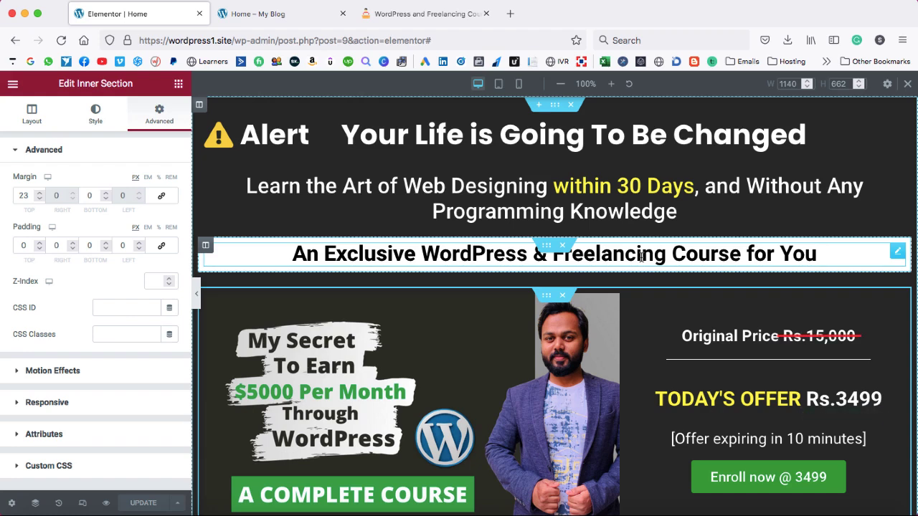
pyautogui.click(267, 17)
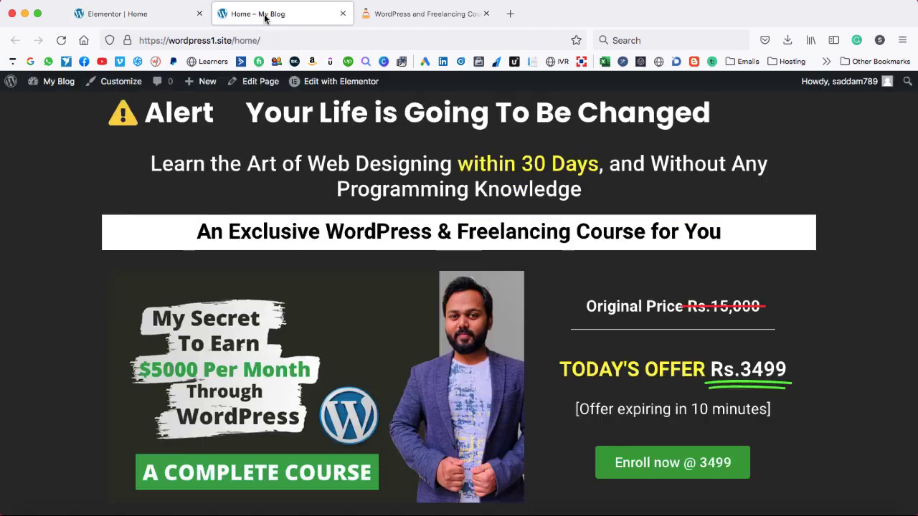
pyautogui.click(66, 61)
# Switch to the reference course page and examine its hero area and the Exclusive Bonuses section with the plugin and theme cards.
pyautogui.click(402, 14)
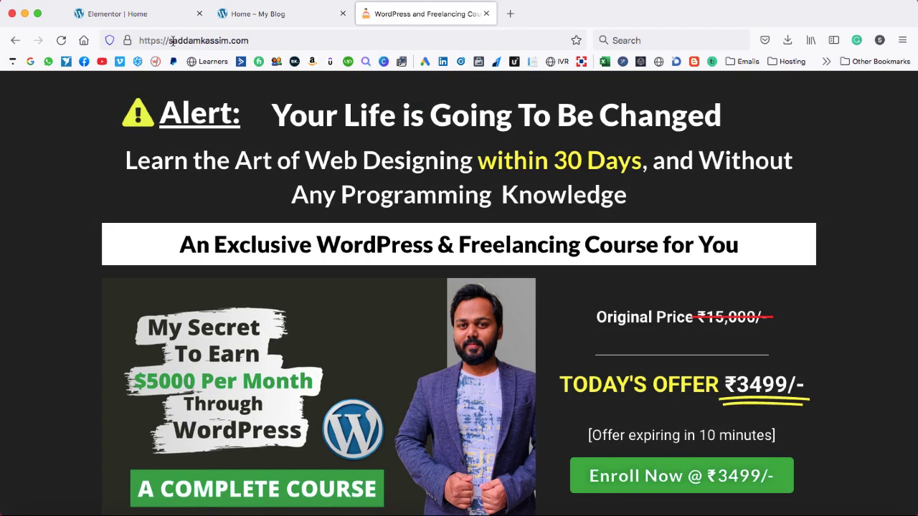
pyautogui.scroll(-5, 353, 230)
pyautogui.scroll(-5, 352, 230)
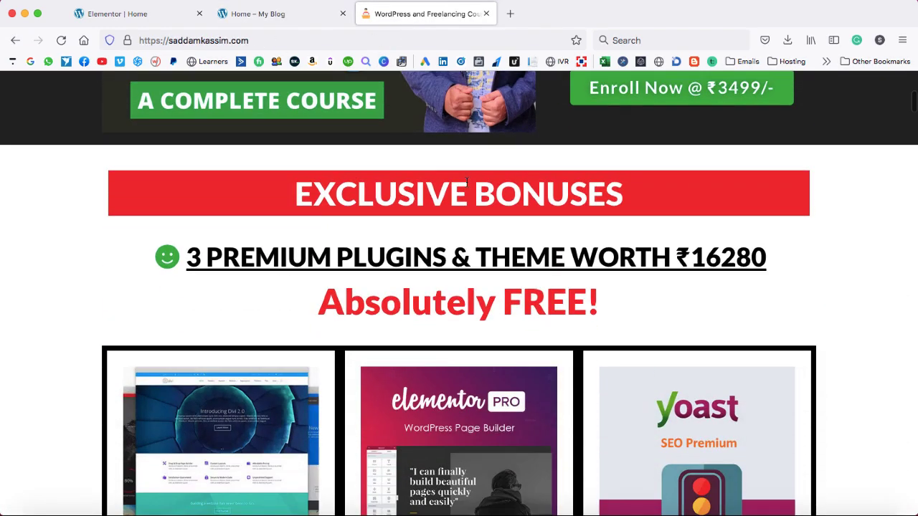
pyautogui.scroll(-1, 384, 281)
pyautogui.scroll(-3, 384, 281)
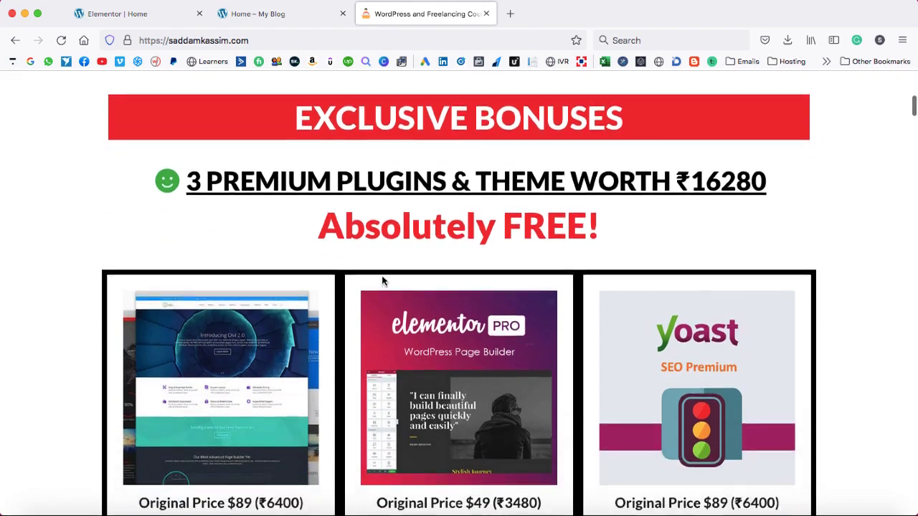
pyautogui.scroll(1, 387, 269)
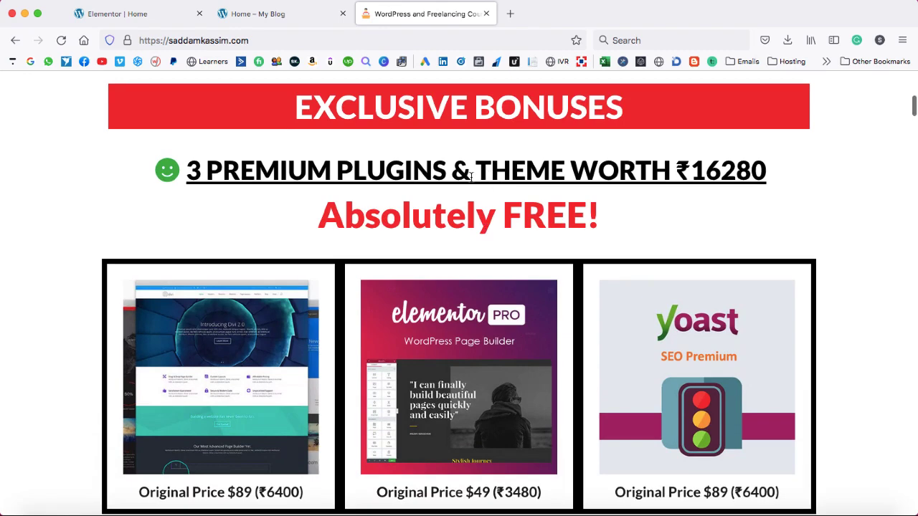
pyautogui.scroll(-1, 473, 176)
pyautogui.scroll(-5, 472, 176)
pyautogui.scroll(10, 469, 176)
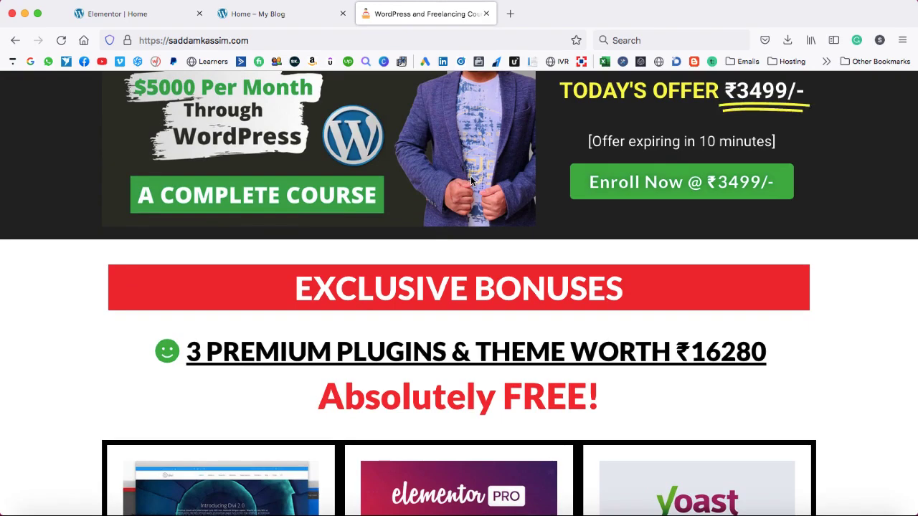
pyautogui.scroll(5, 533, 230)
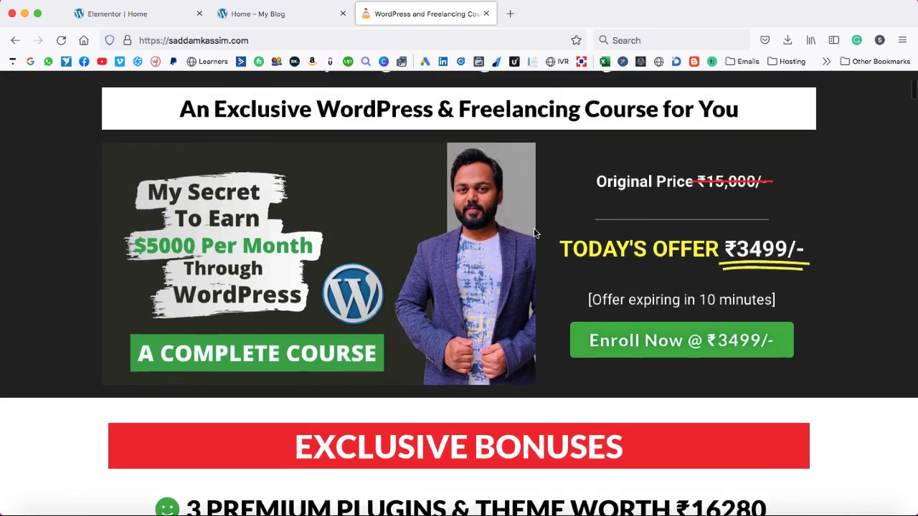
pyautogui.scroll(1, 533, 232)
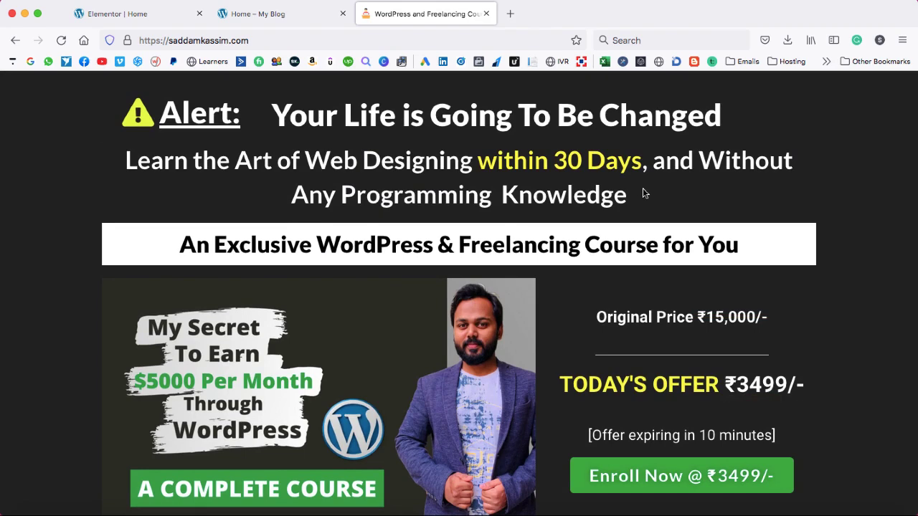
pyautogui.scroll(-1, 648, 262)
pyautogui.scroll(1, 650, 348)
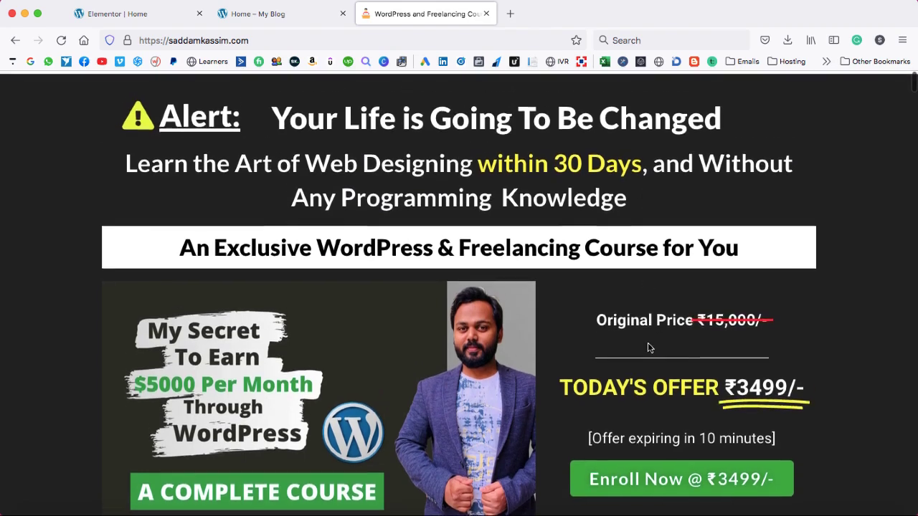
pyautogui.scroll(-1, 649, 347)
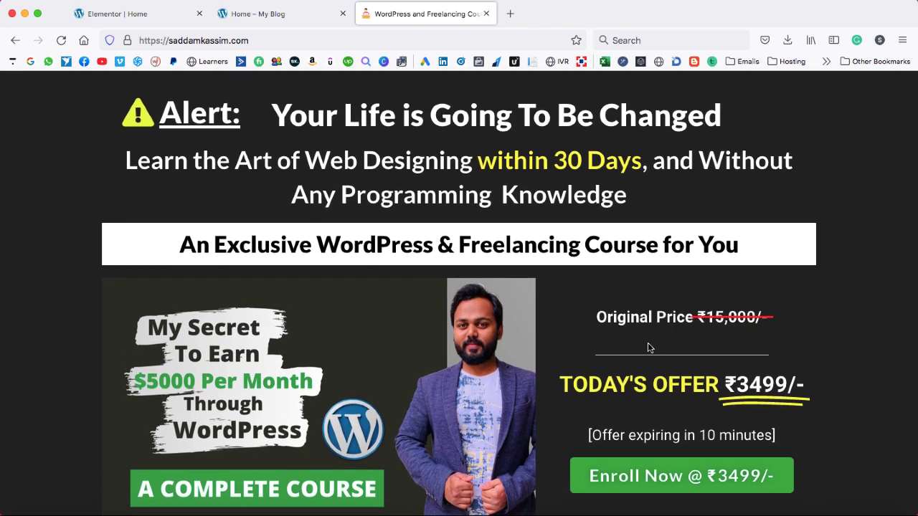